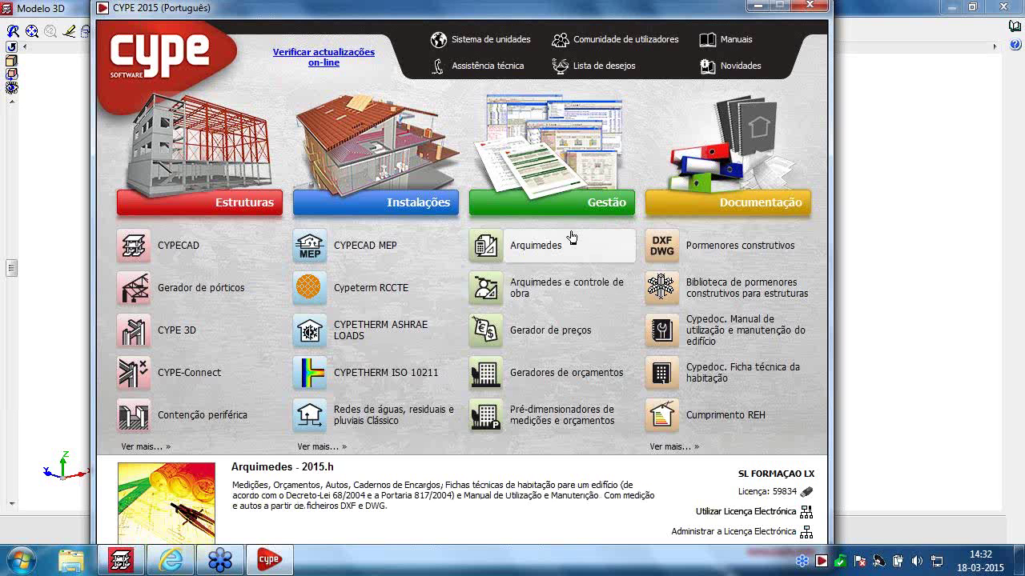
Minimise the CYPE launcher, examine the house's 3D structural model from several angles, and return to the floor plan
left_click(757, 6)
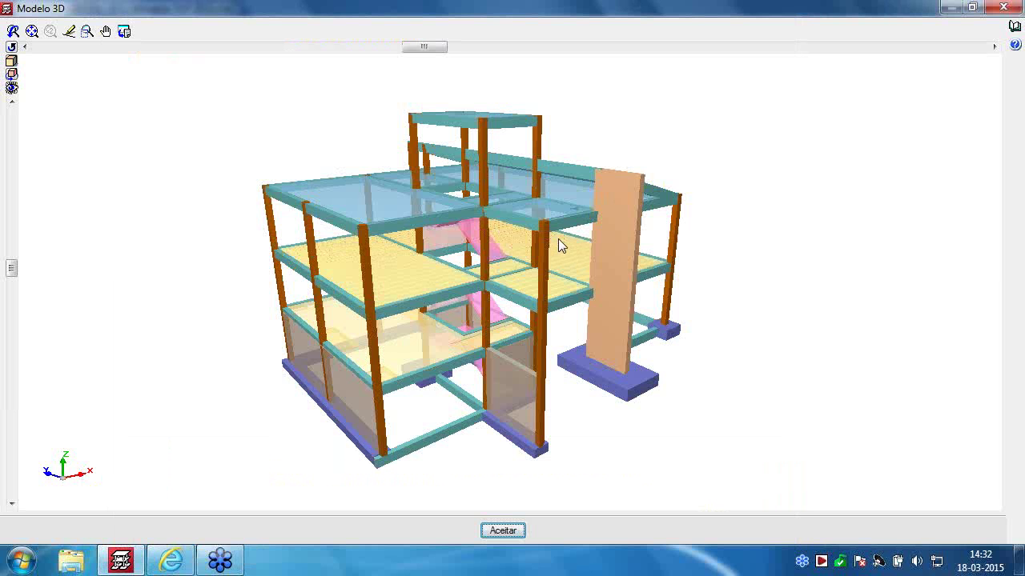
left_click_drag(557, 298, 575, 348)
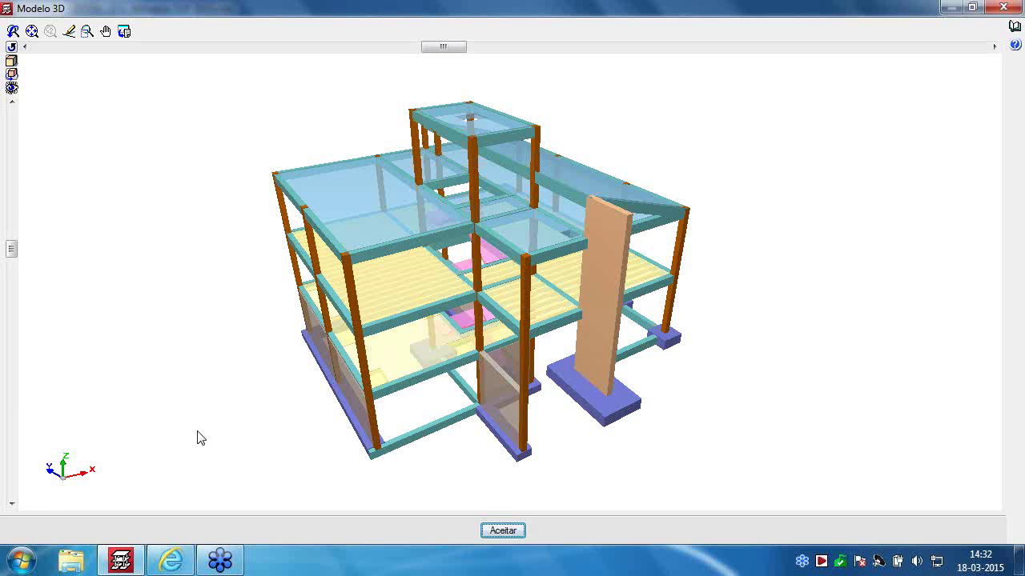
left_click_drag(414, 437, 299, 435)
left_click_drag(504, 377, 398, 429)
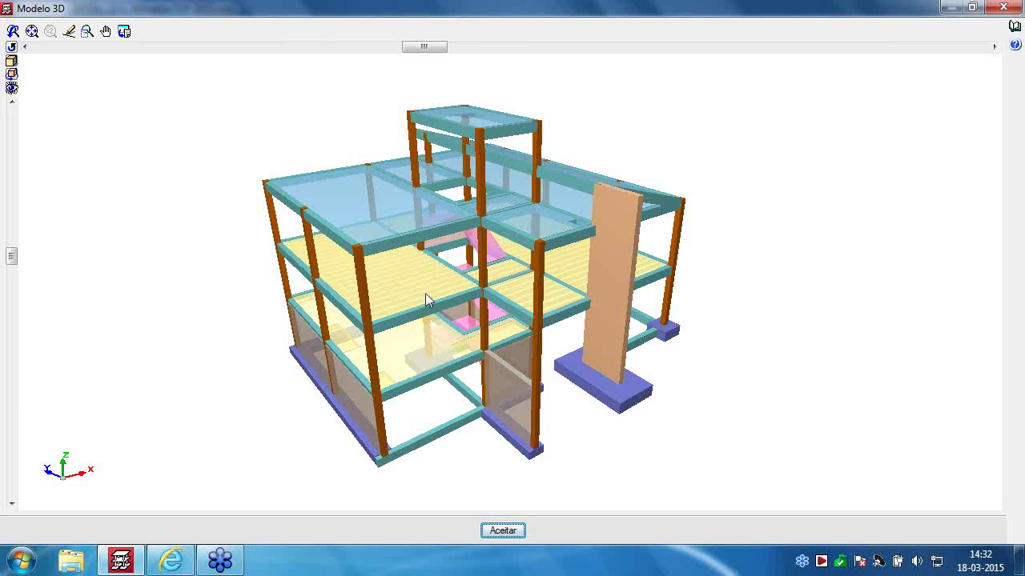
left_click_drag(588, 234, 426, 339)
left_click_drag(531, 317, 360, 415)
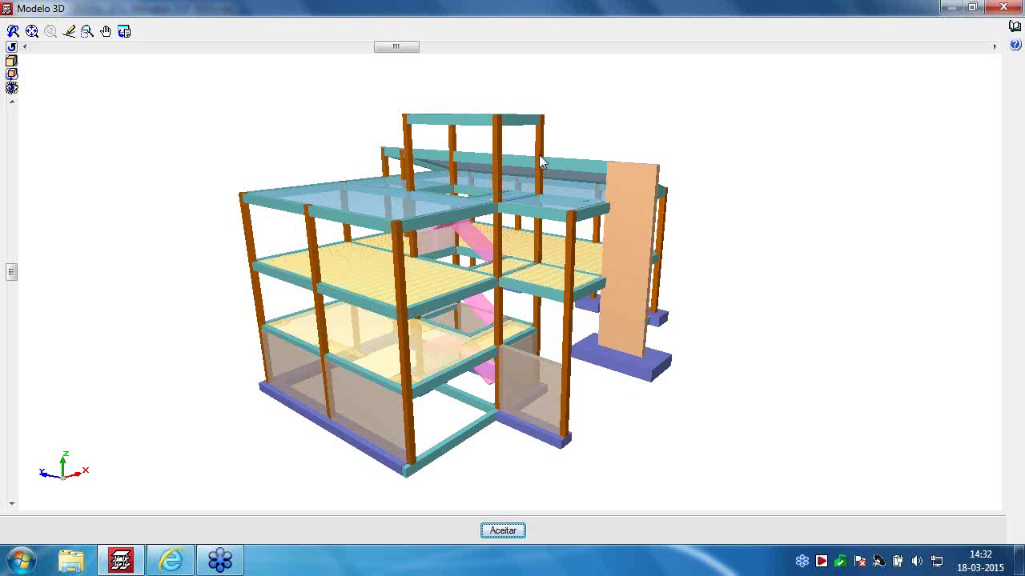
left_click_drag(563, 211, 498, 248)
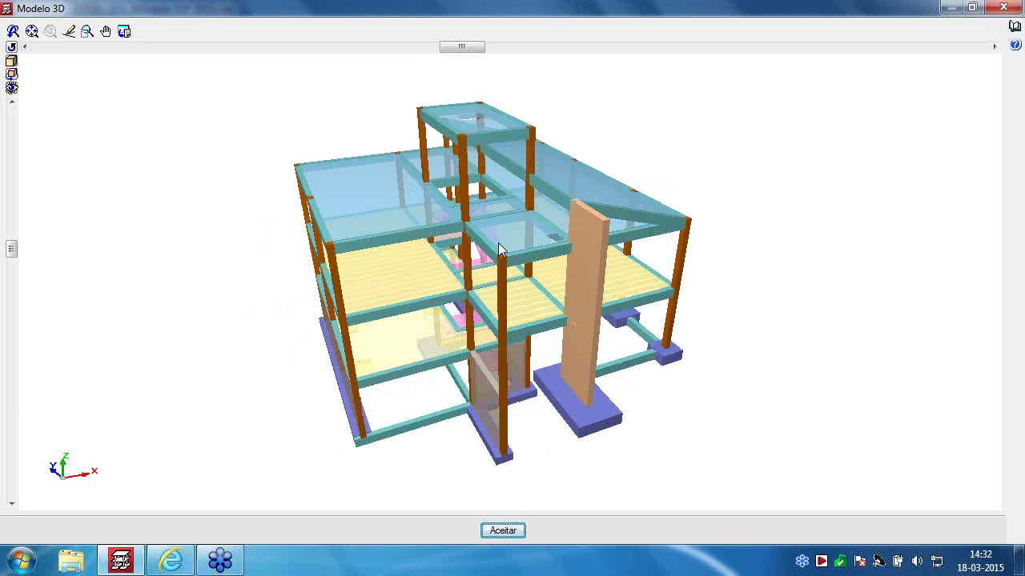
key("Return")
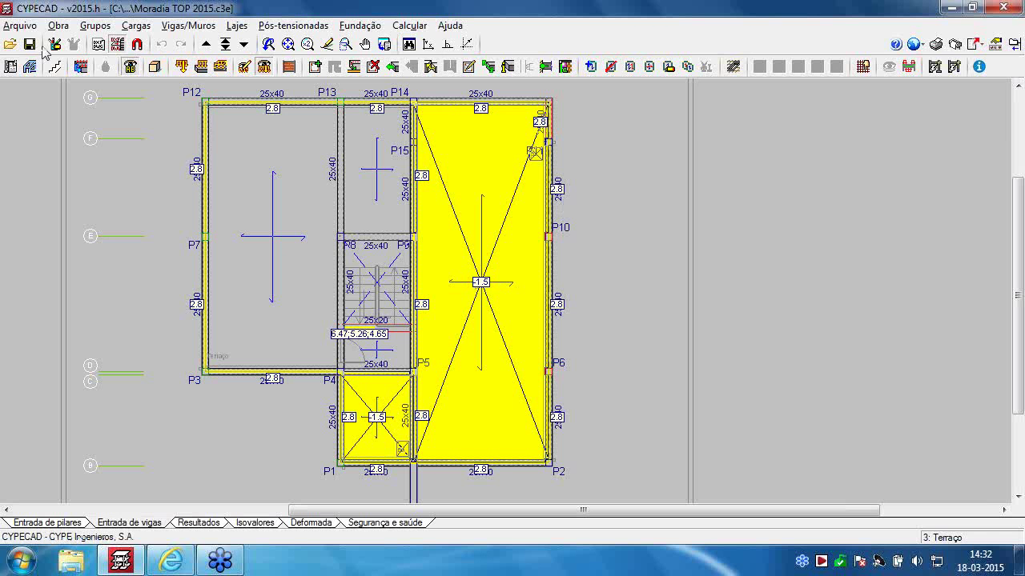
Create a new empty project (Obra vazia) with Moradia as file name and description, replacing the existing file
left_click(19, 25)
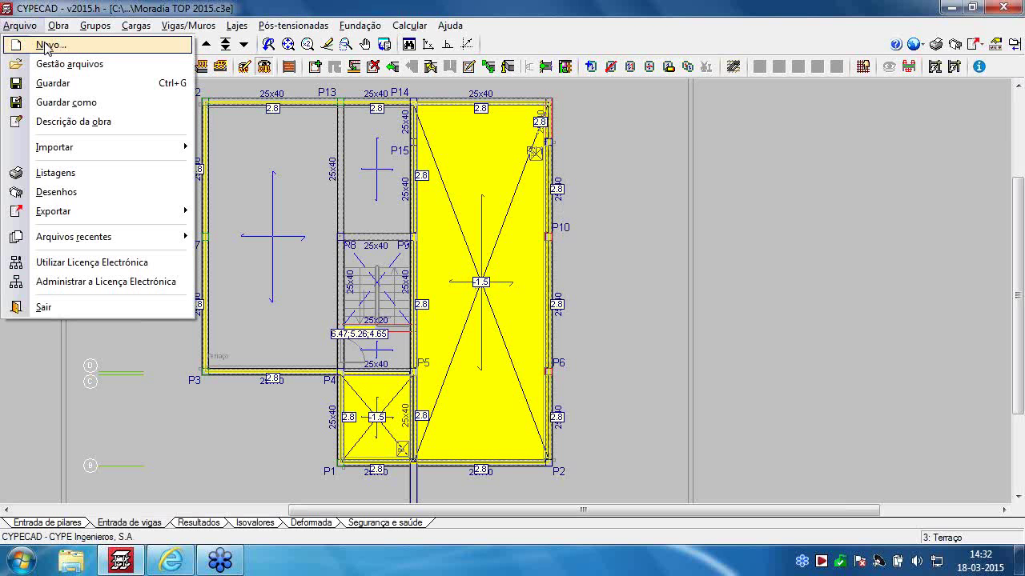
left_click(46, 45)
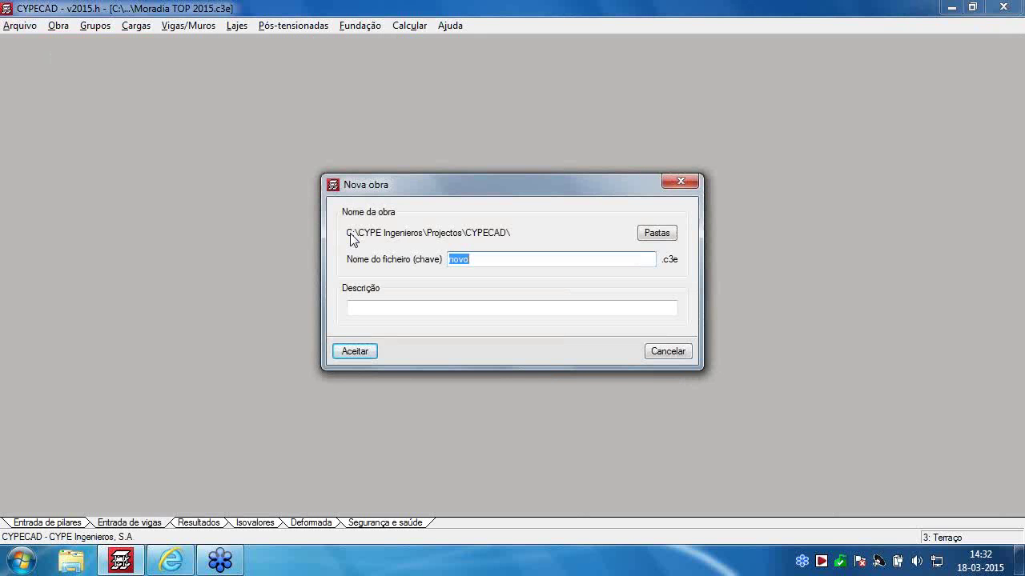
type("Moradial")
key("BackSpace")
left_click(369, 303)
type("Mor")
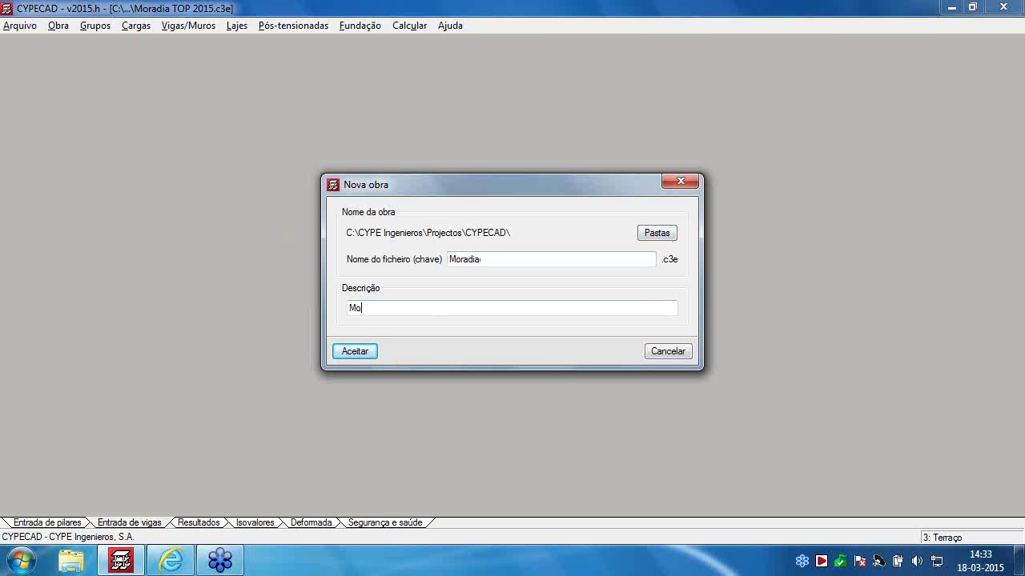
type("adia,")
left_click(346, 350)
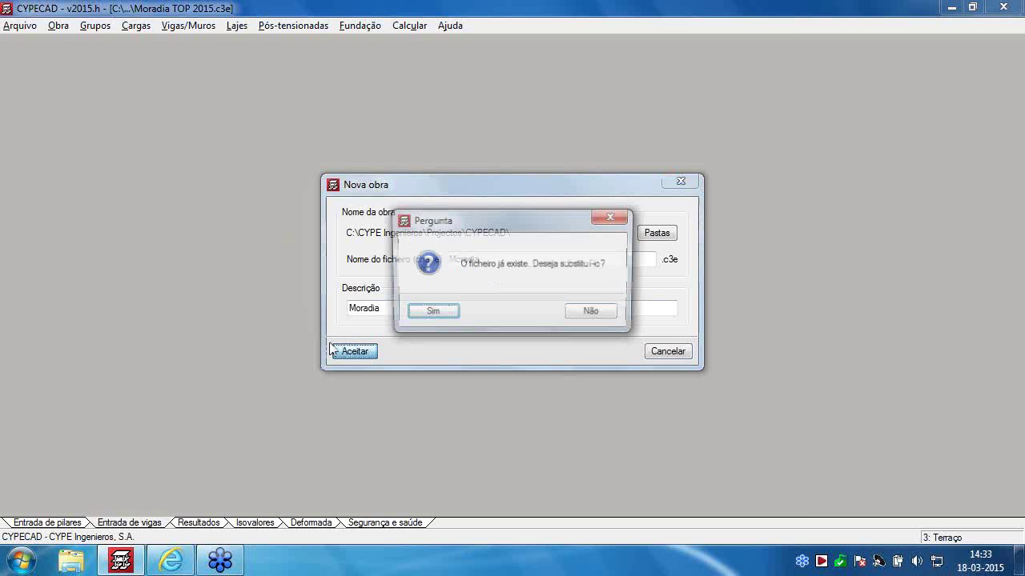
left_click(437, 309)
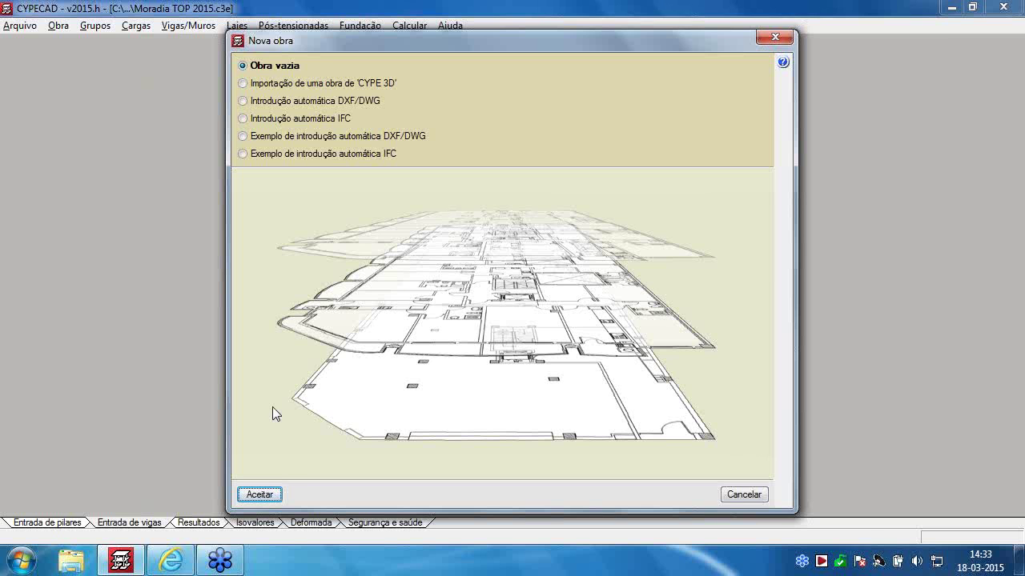
left_click(271, 493)
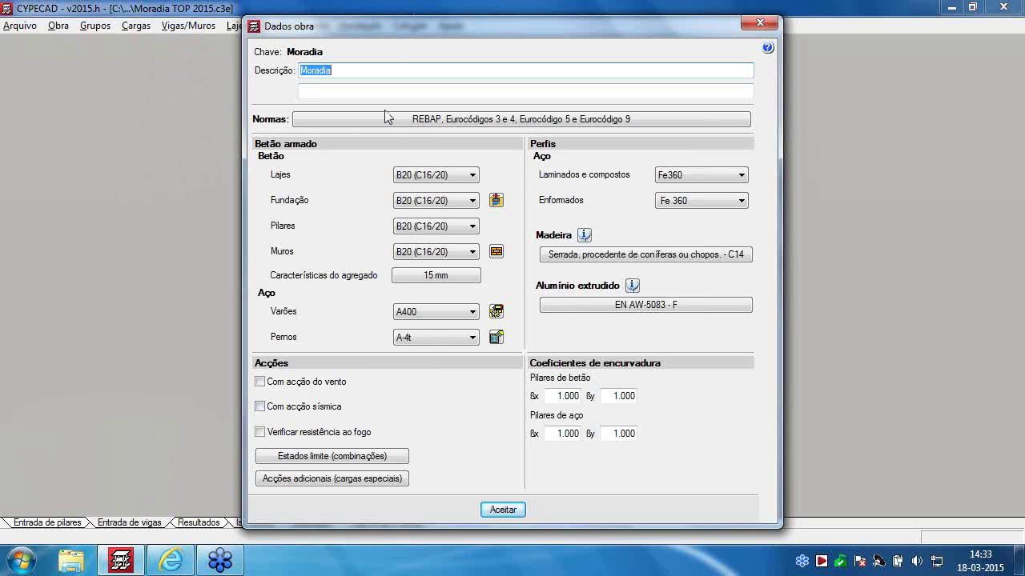
Review the selected design standards and the available concrete codes, leaving the selection without applying anything
left_click(429, 122)
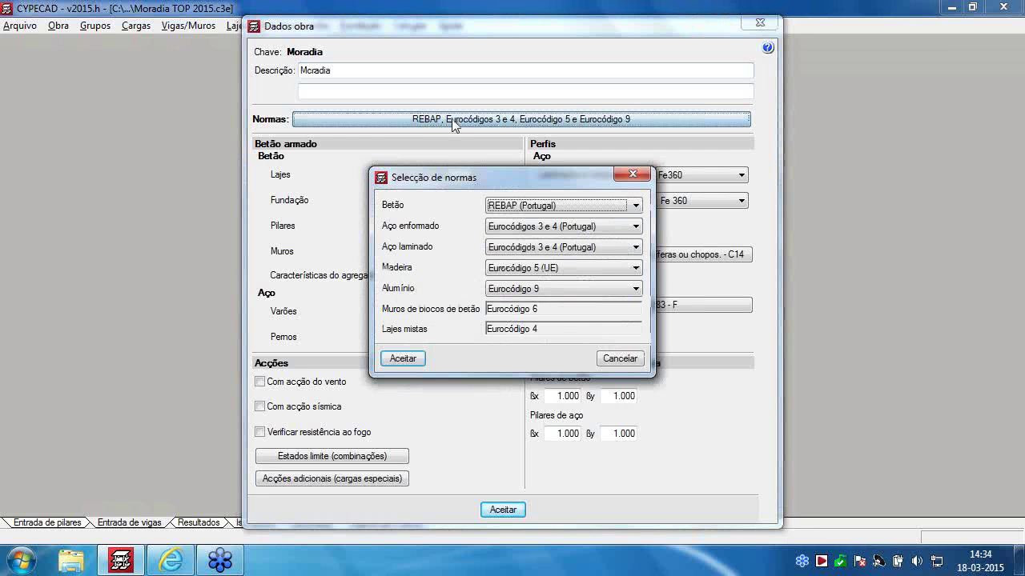
left_click(534, 206)
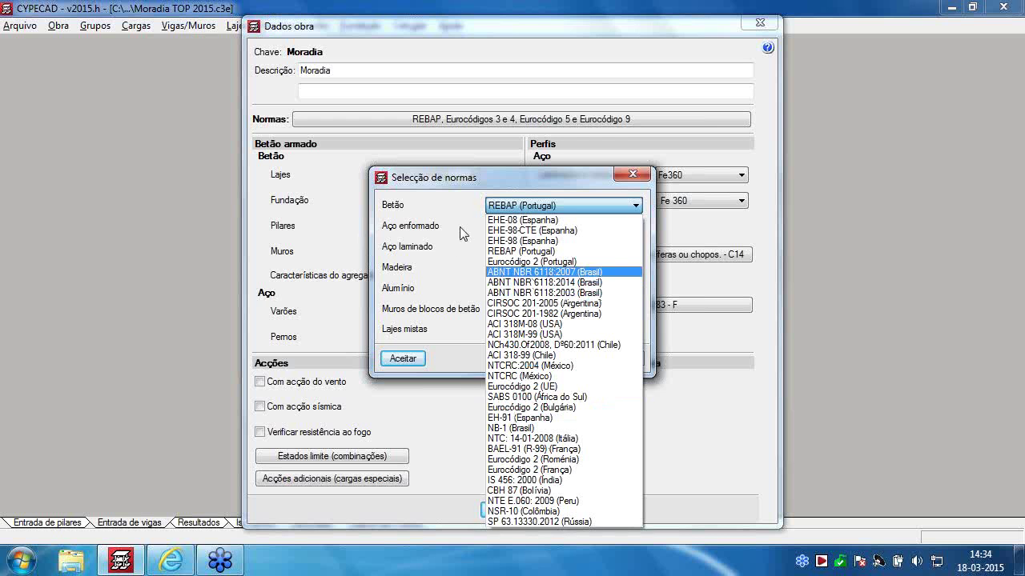
left_click(524, 207)
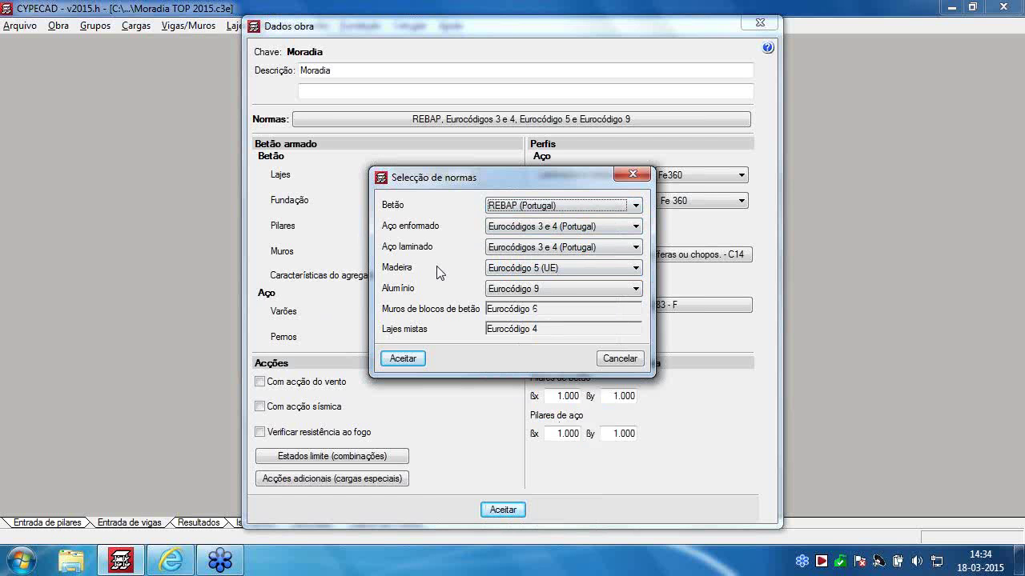
left_click(632, 174)
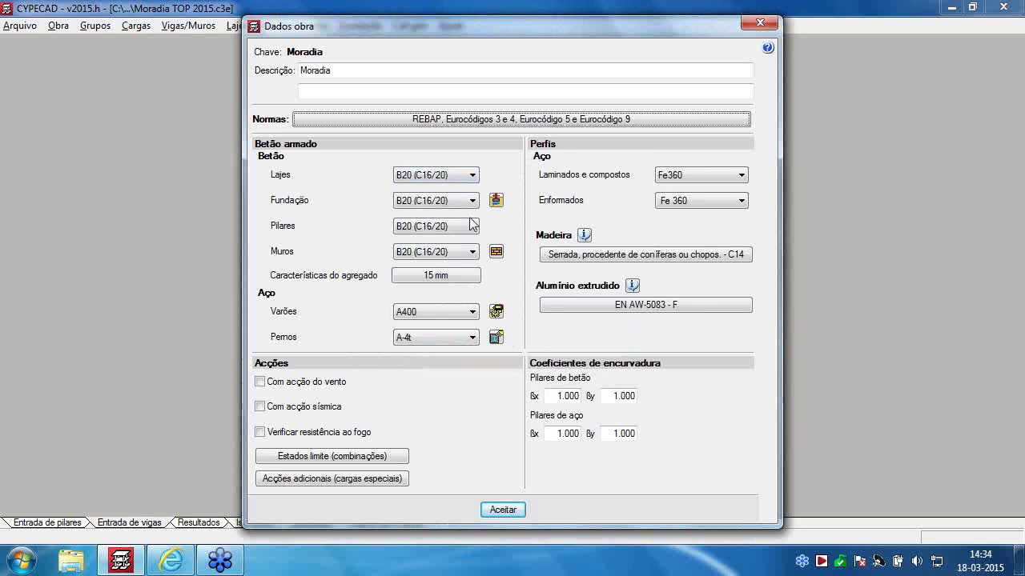
Set the concrete class for slabs, foundation, columns and walls to B25 (C20/25)
left_click(464, 176)
left_click(440, 176)
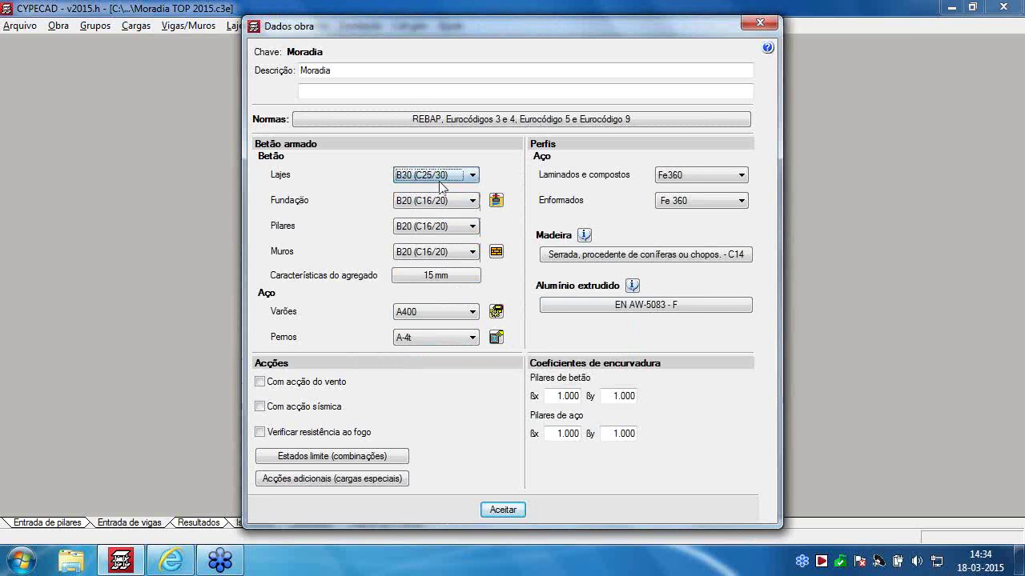
left_click(439, 176)
left_click(432, 209)
left_click(432, 202)
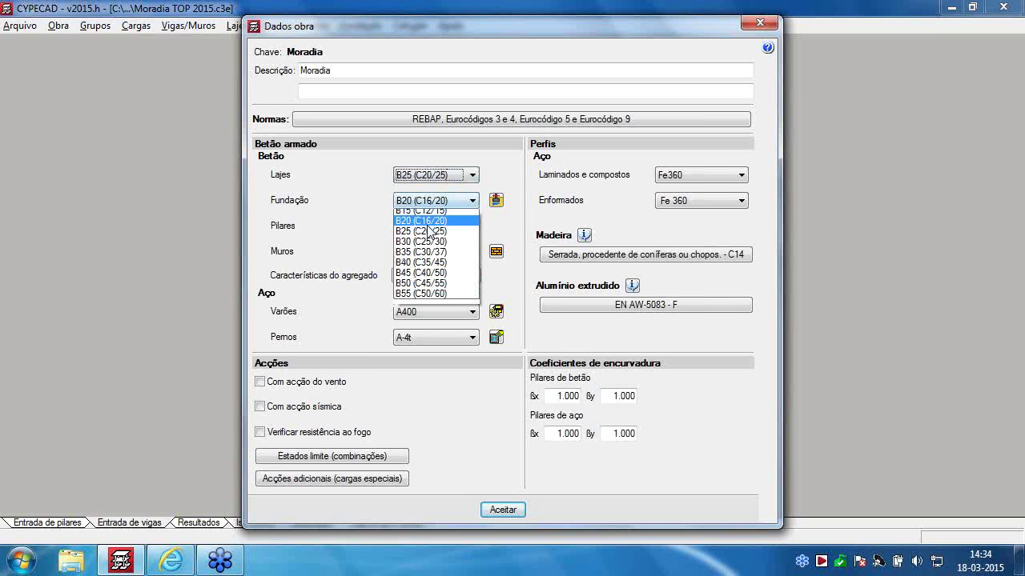
left_click(432, 236)
left_click(436, 227)
left_click(437, 261)
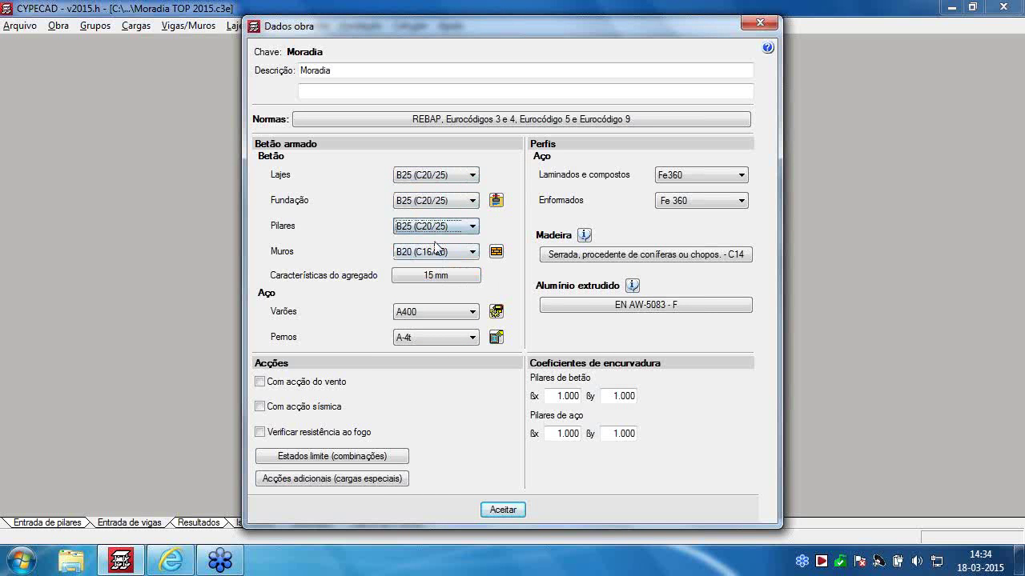
left_click(436, 252)
left_click(432, 287)
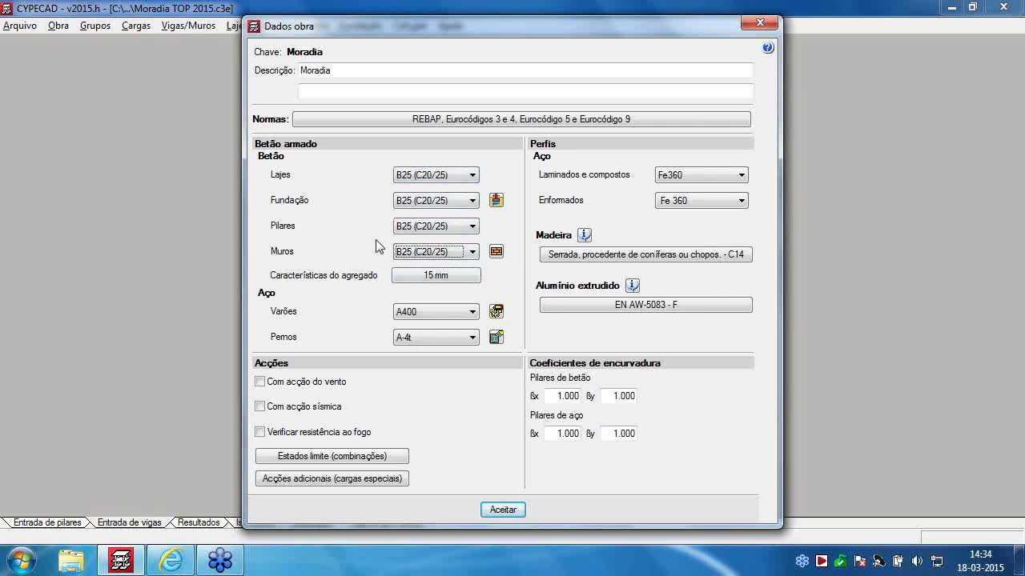
Review the soil stress and sliding check settings for the foundation elements
left_click(496, 201)
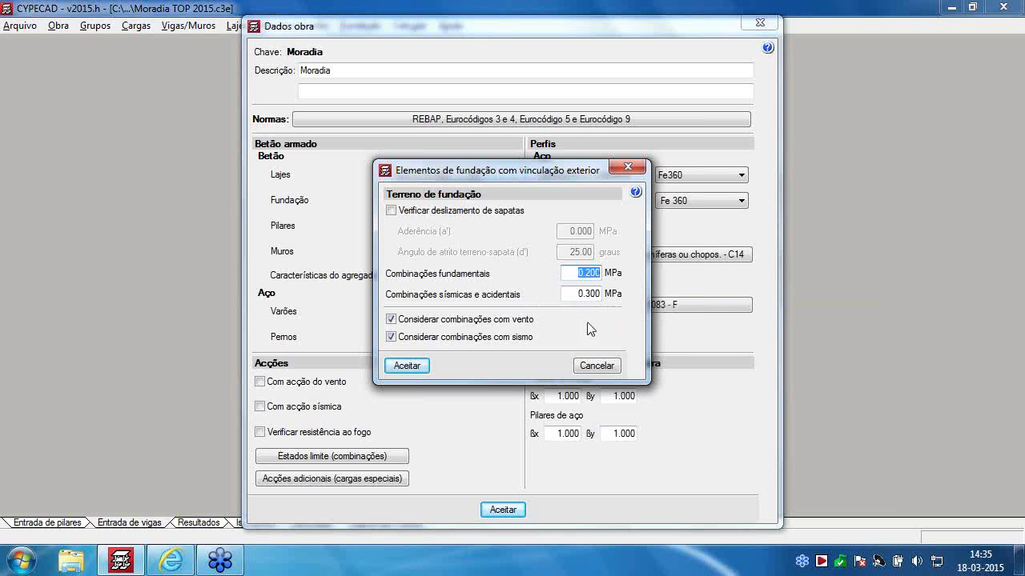
left_click(627, 166)
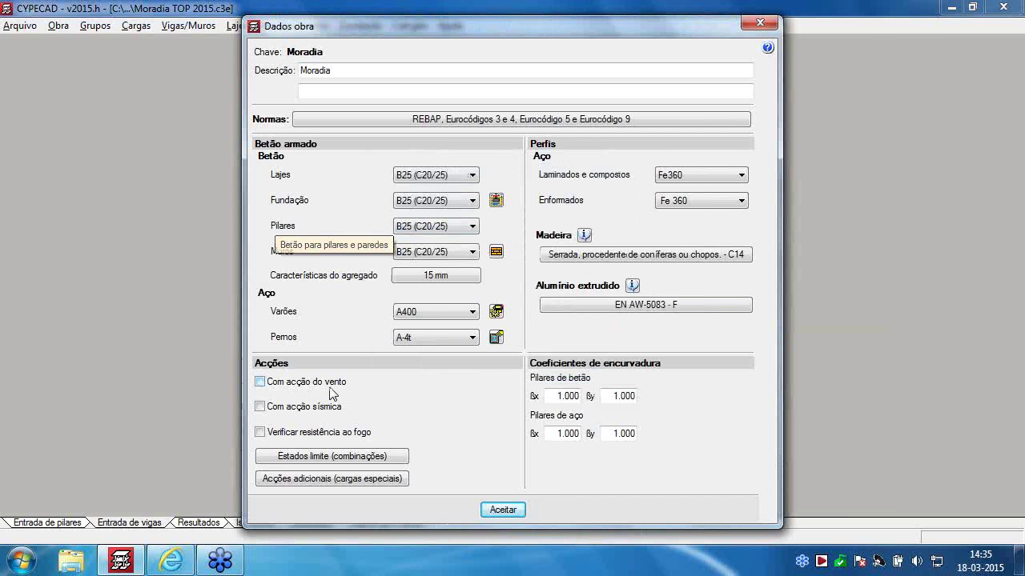
Enable wind action under the Portuguese RSA standard and set the +X, -X, +Y and -Y coefficients to 0.95
left_click(260, 383)
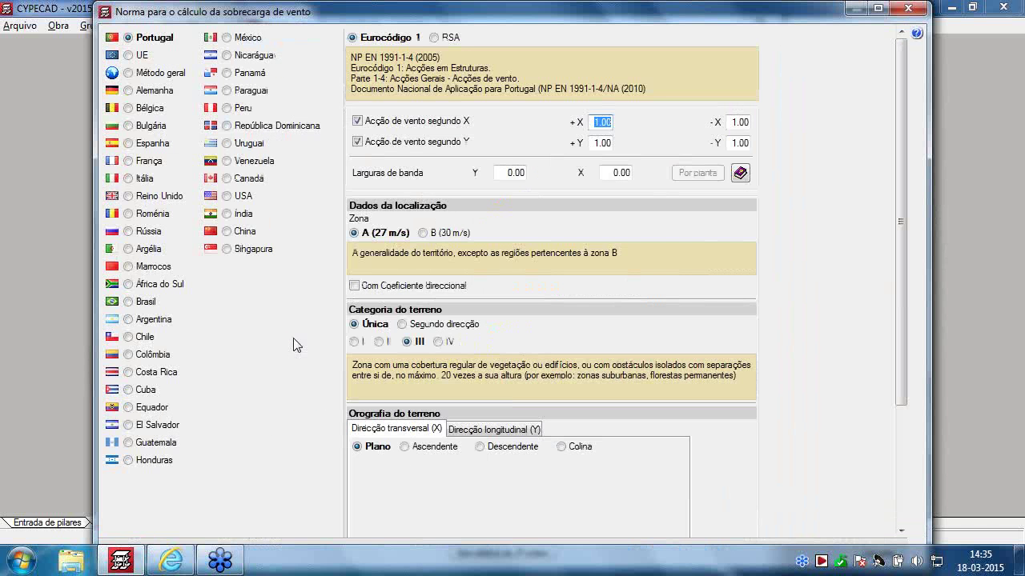
left_click(434, 38)
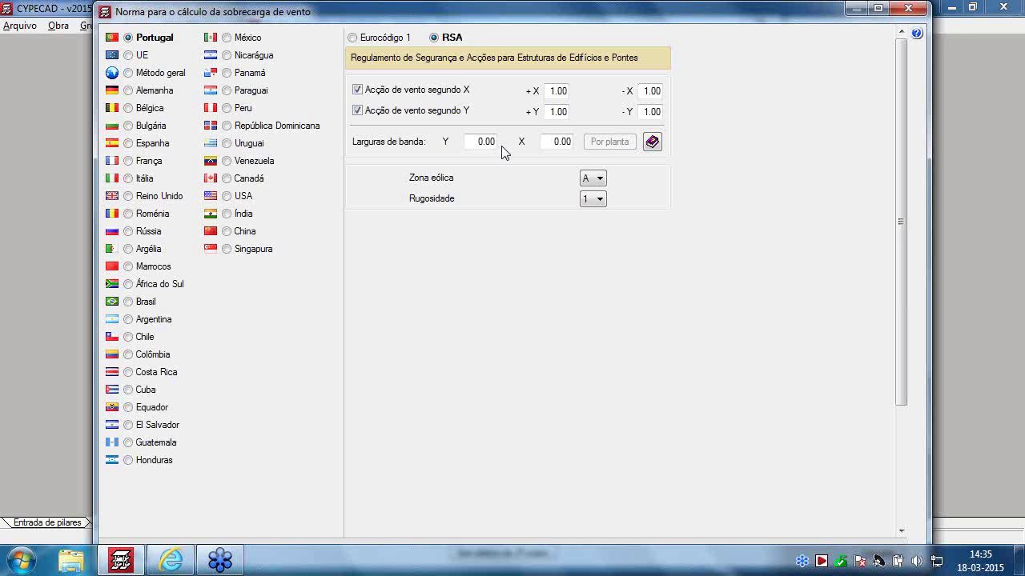
left_click_drag(548, 91, 596, 101)
key("BackSpace")
type("0.95")
key("Tab")
key("BackSpace")
type("0.95")
key("Tab")
key("BackSpace")
type("95")
key("Tab")
key("BackSpace")
type("0.95")
key("Tab")
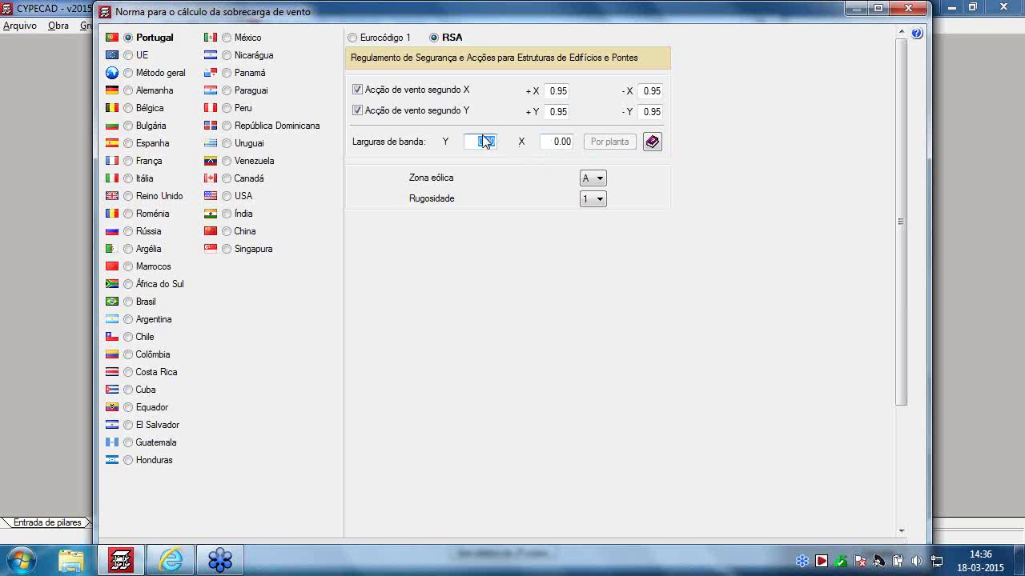
Set the wind band widths to 13.6 for Y and 13 for X
type("13")
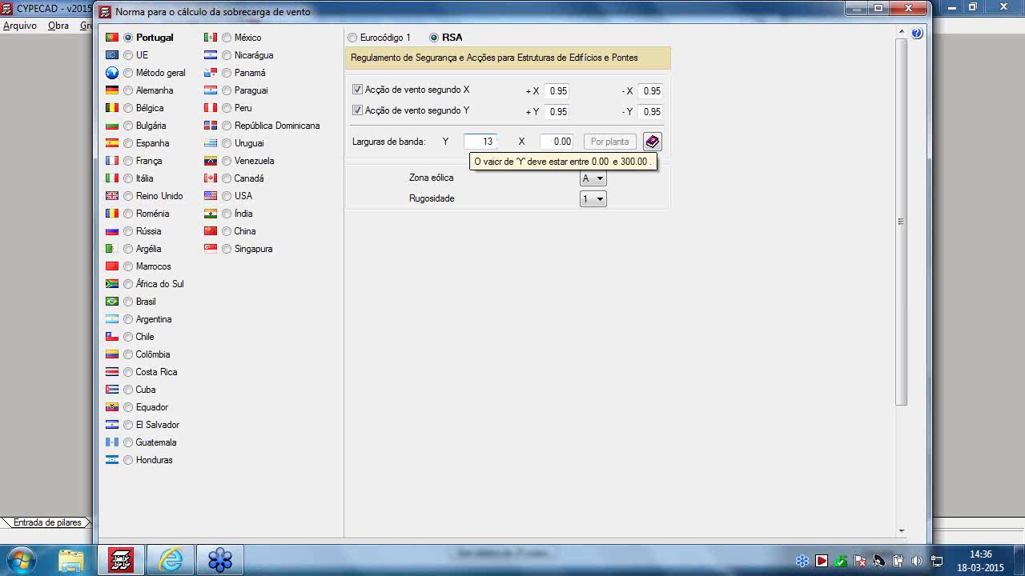
type(".6")
key("Tab")
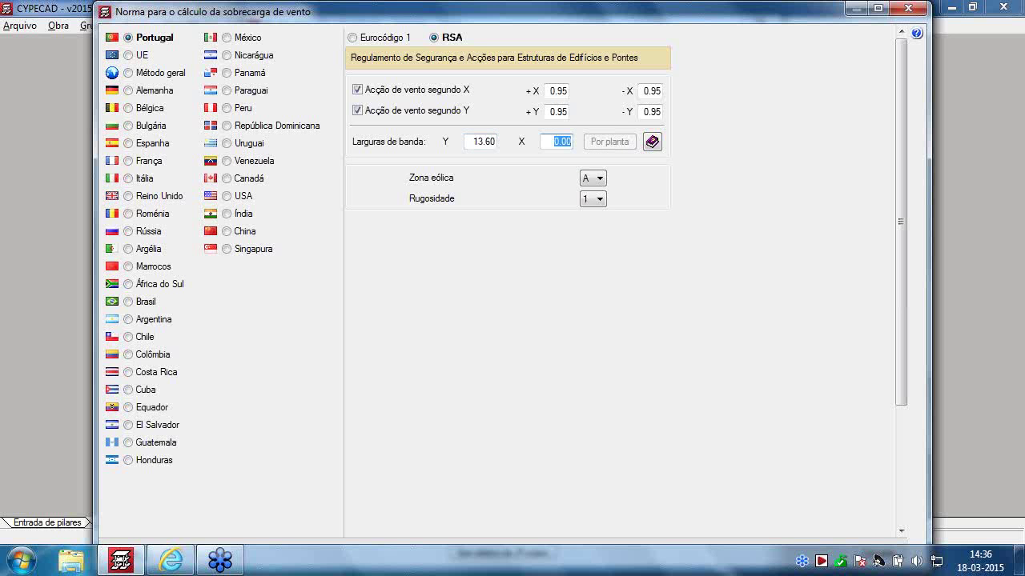
type("13")
key("Tab")
Read the help notes on band widths, wind shape coefficients, wind zone and terrain roughness
left_click(653, 143)
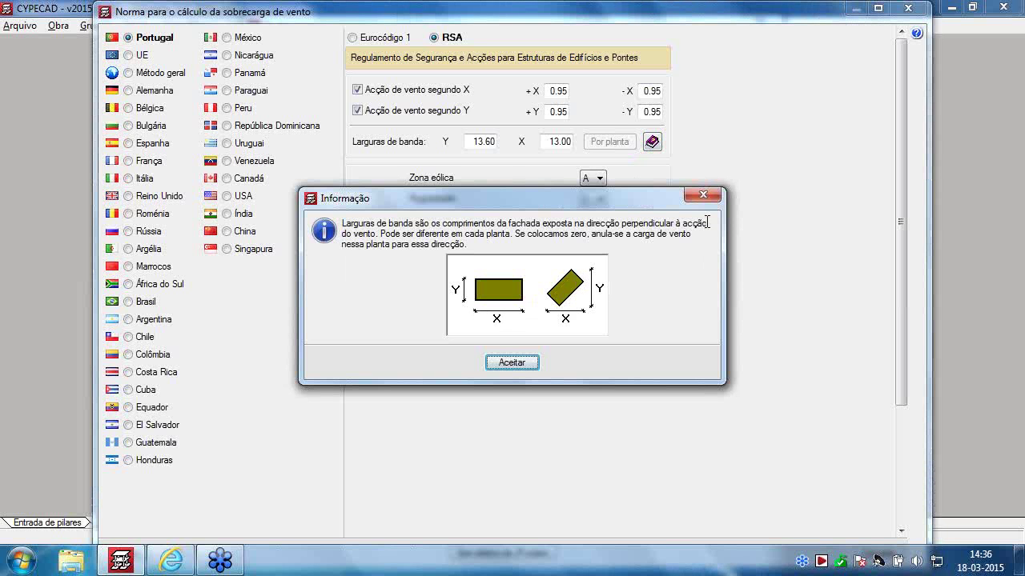
left_click(705, 194)
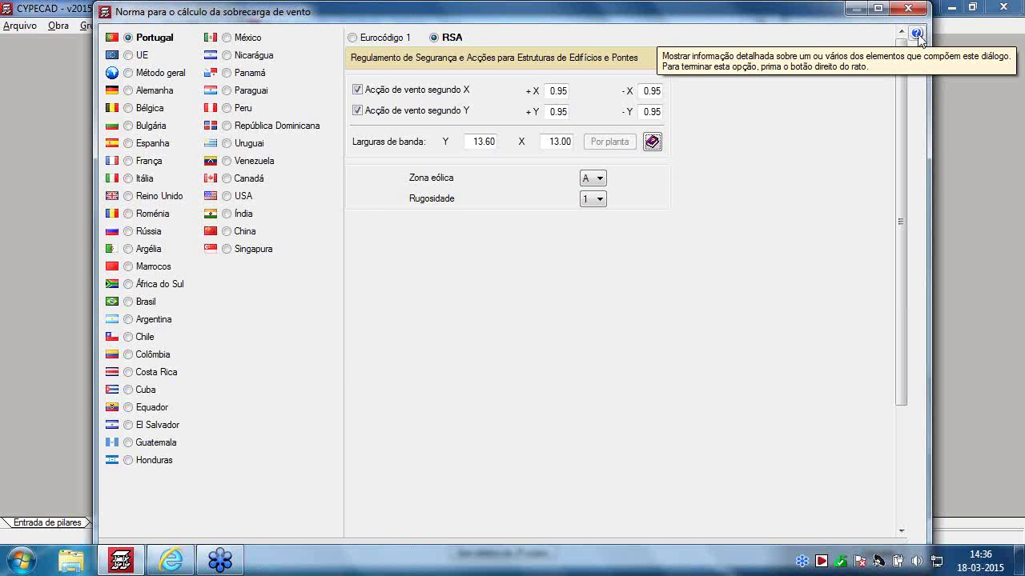
left_click(916, 34)
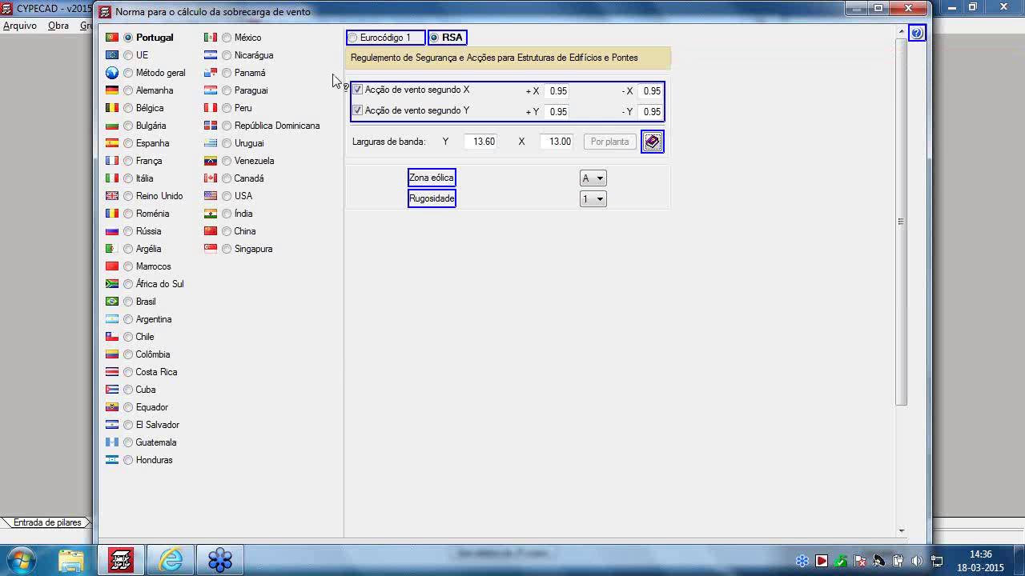
left_click(497, 98)
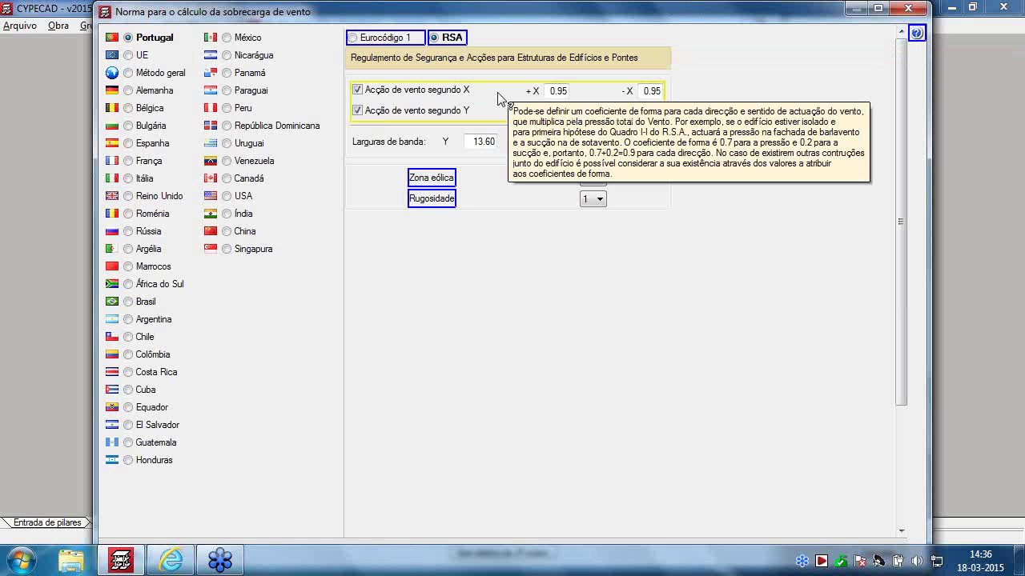
left_click(430, 178)
left_click(411, 200)
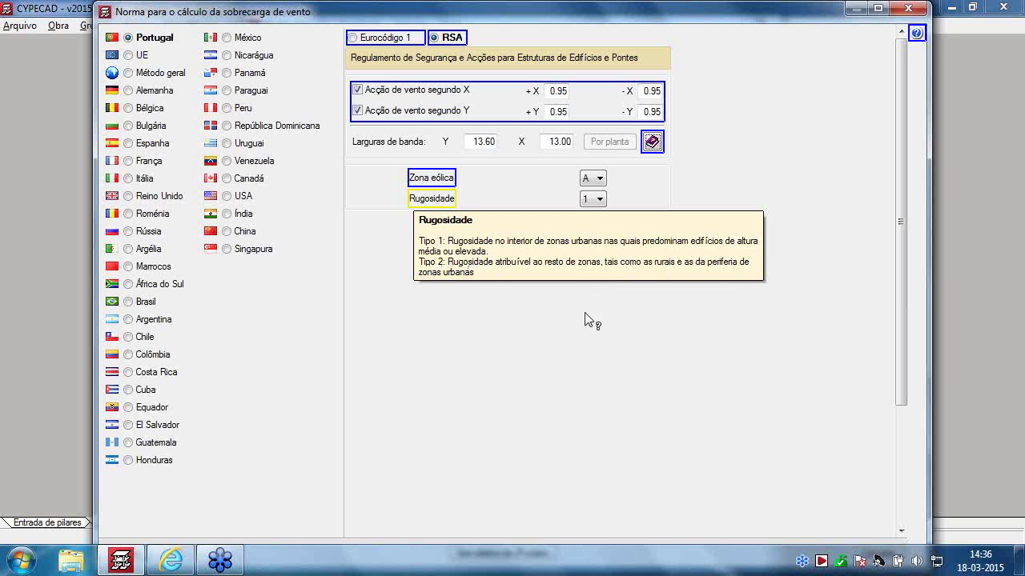
Set the terrain roughness (Rugosidade) to 2 and accept the wind load definition
left_click(595, 201)
left_click(595, 200)
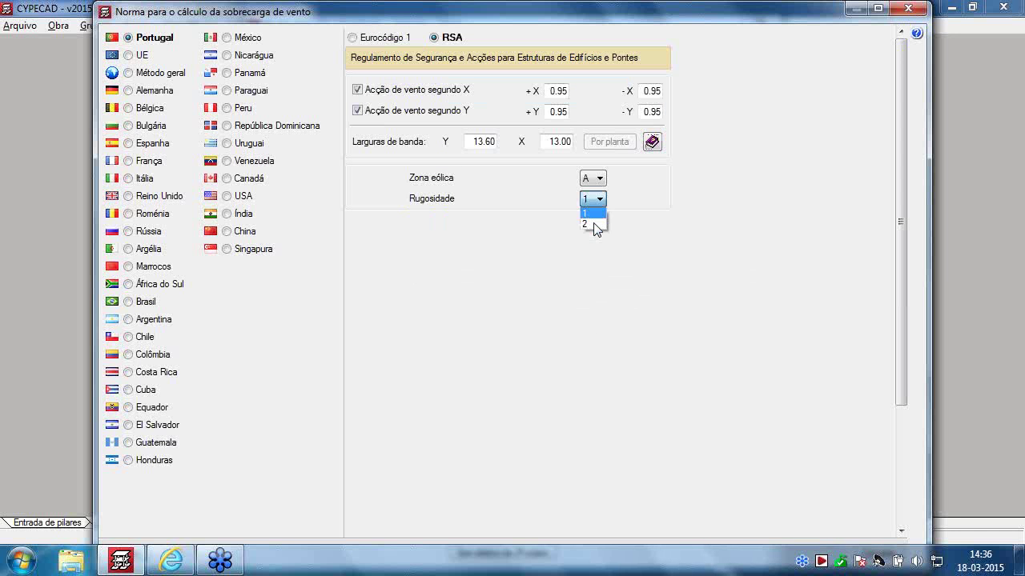
left_click(593, 224)
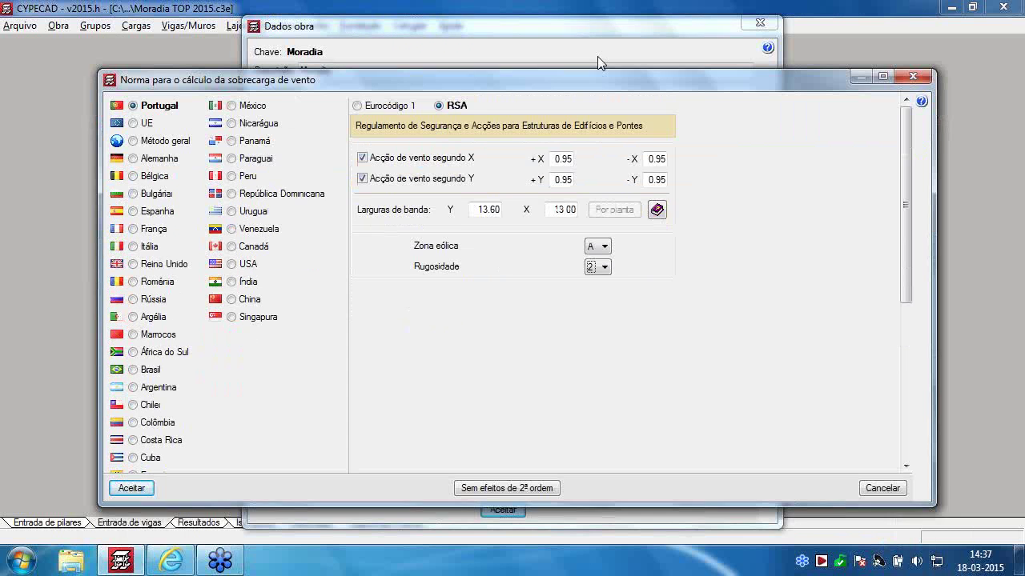
left_click(130, 529)
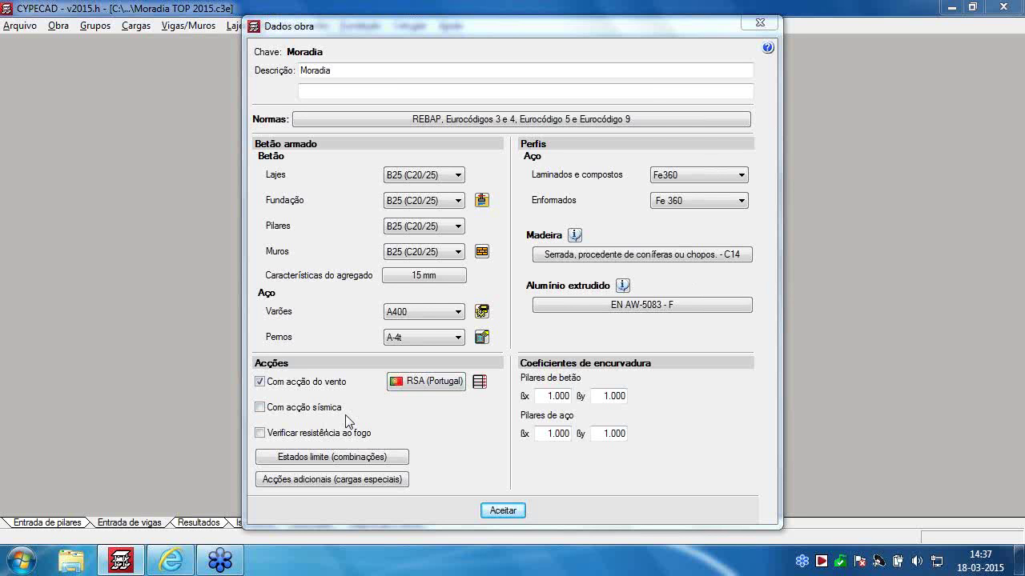
Add a Coberturas use category alongside Privado (Habitações, Hotéis) in the project's additional actions
left_click(326, 480)
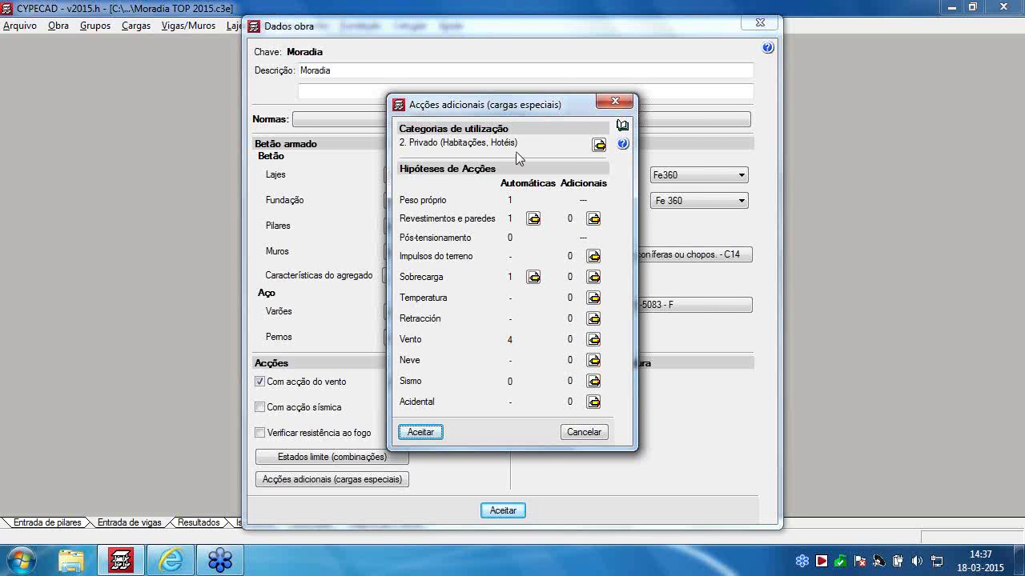
left_click(598, 145)
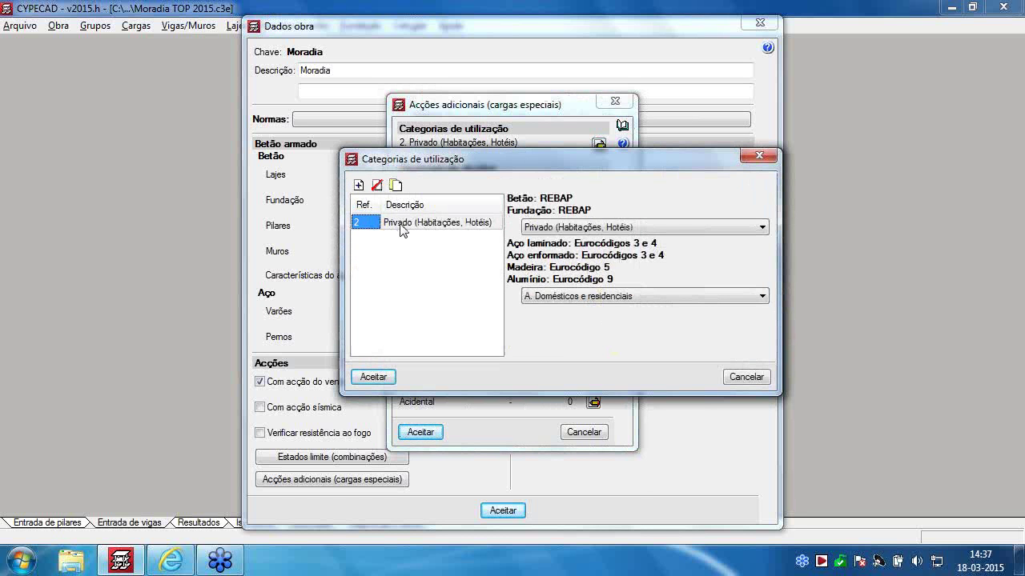
left_click(358, 185)
left_click(521, 244)
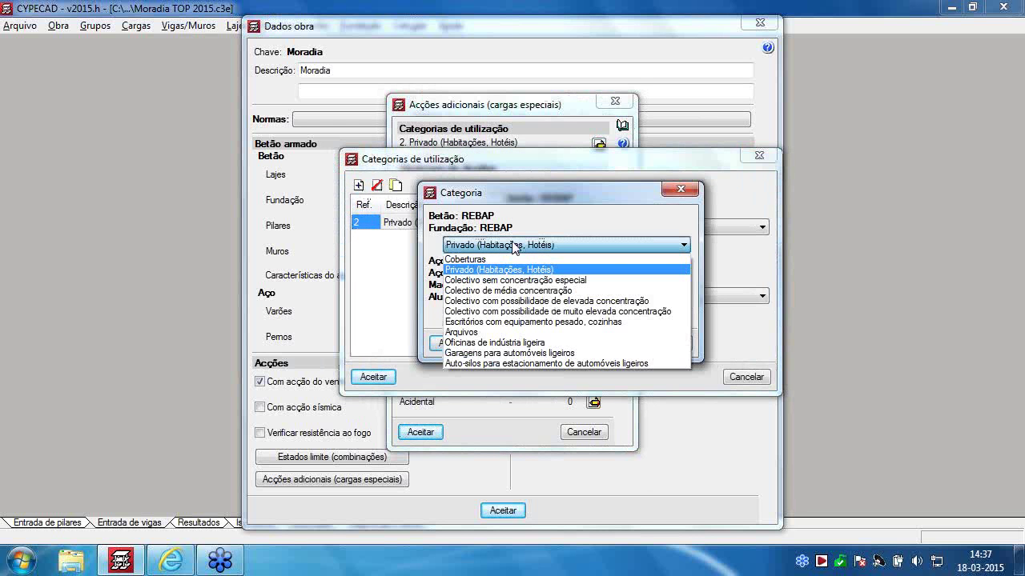
left_click(463, 260)
left_click(446, 345)
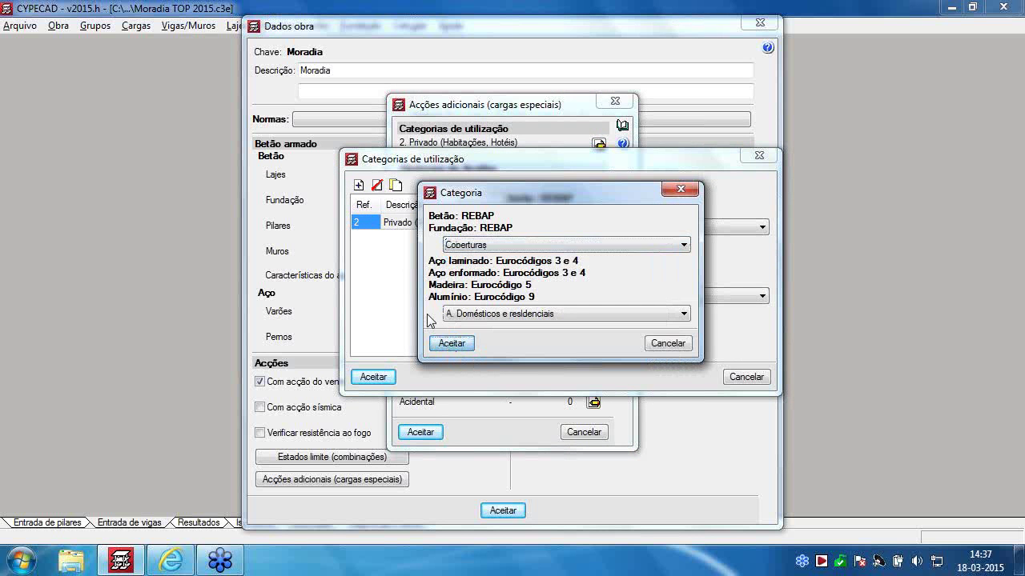
left_click(373, 377)
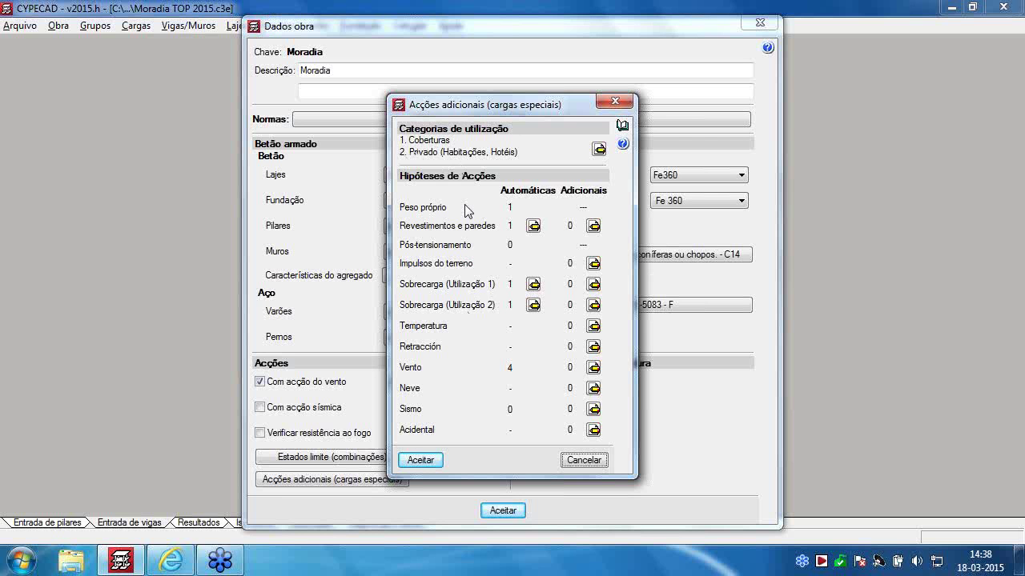
Accept the additional actions, check the limit states (combinations) and accept the project's general data
left_click(425, 462)
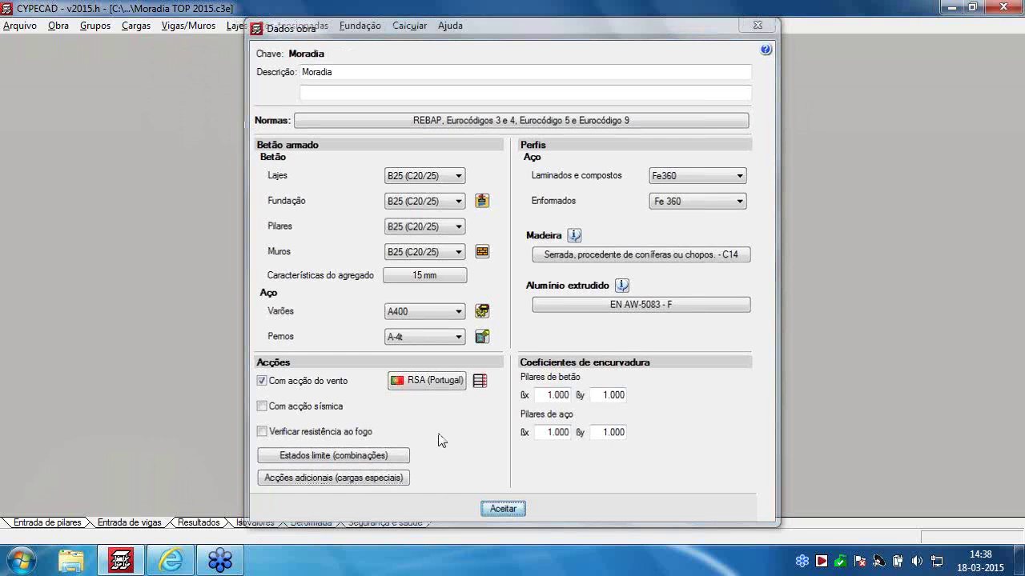
left_click(353, 457)
key("Return")
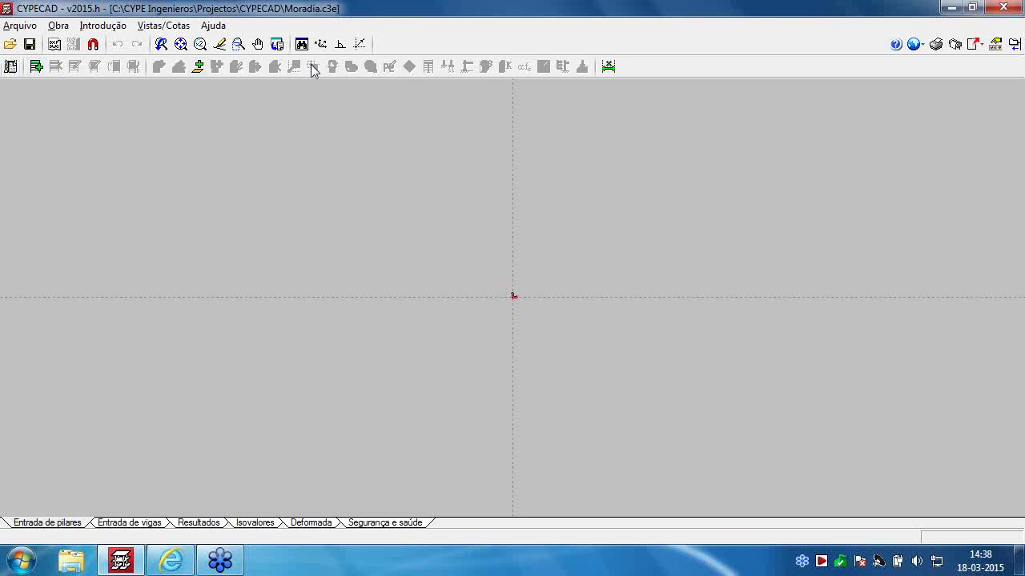
left_click(104, 26)
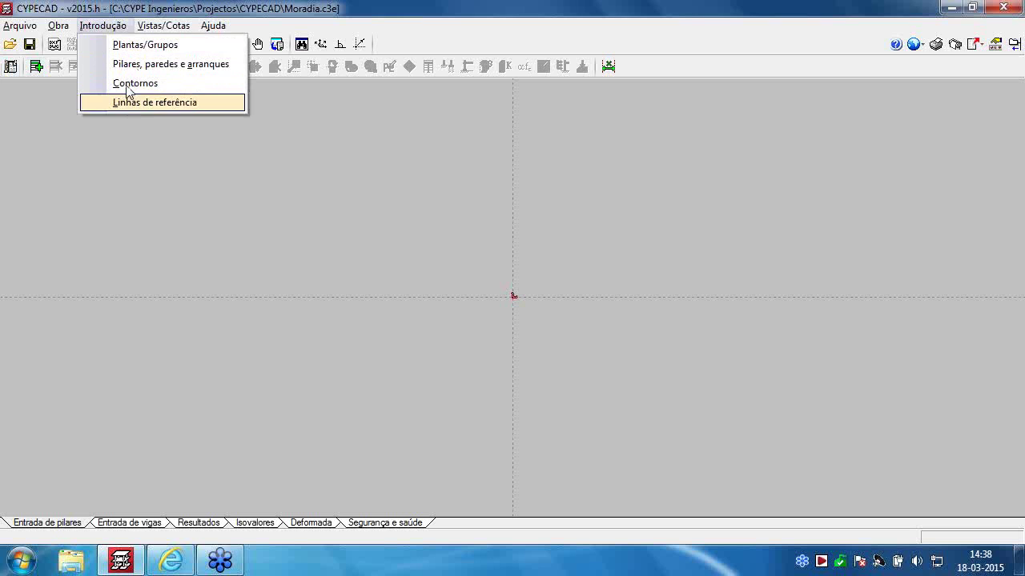
left_click(136, 64)
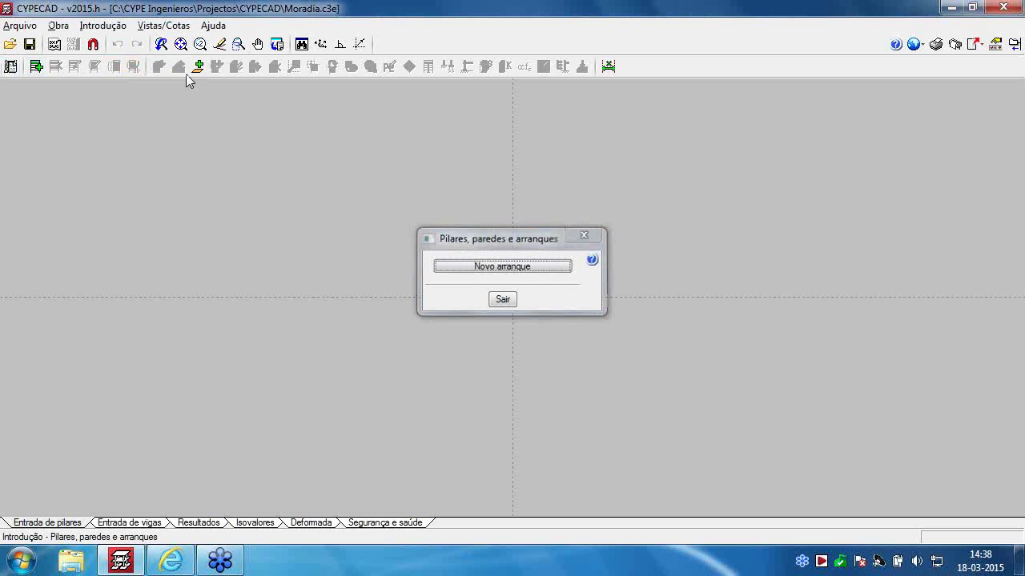
key("Escape")
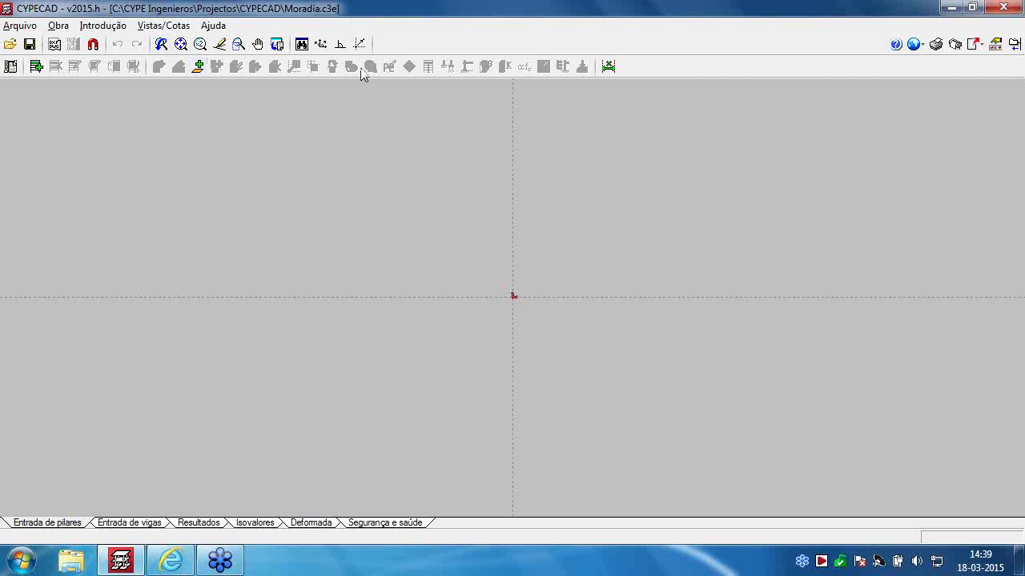
left_click(102, 25)
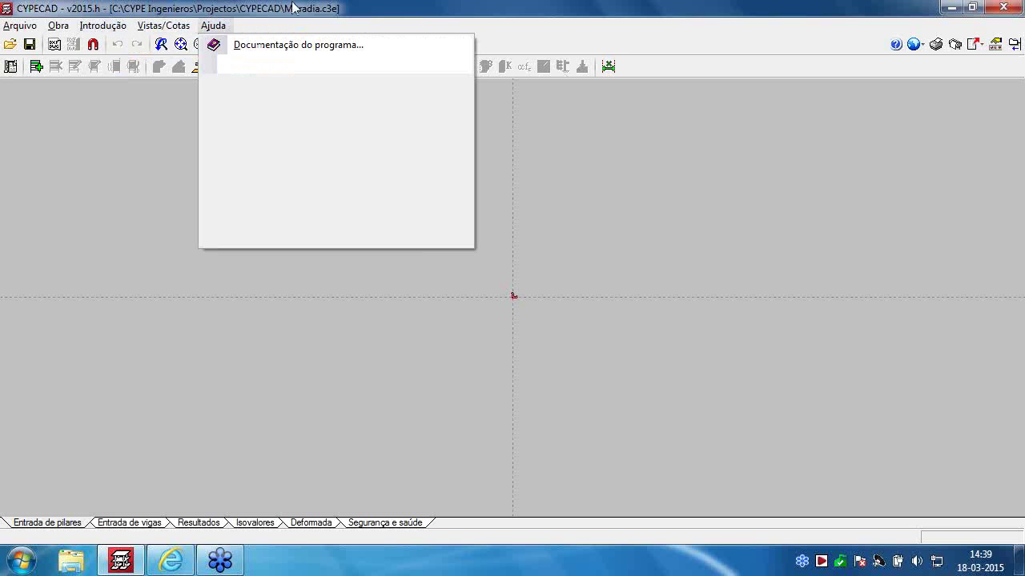
left_click(293, 3)
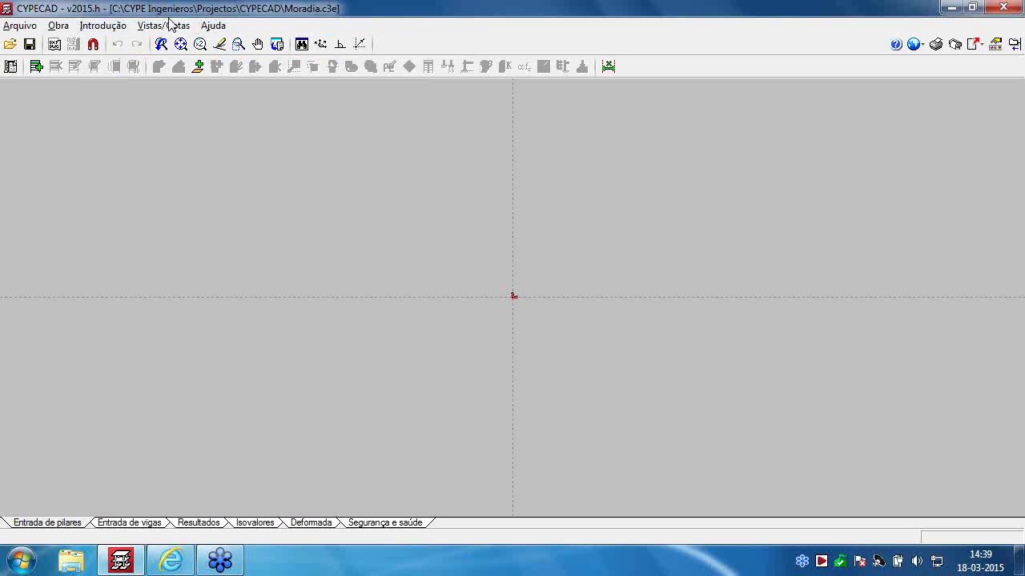
Start inserting new independent floors and set the number of floors to 5
left_click(36, 67)
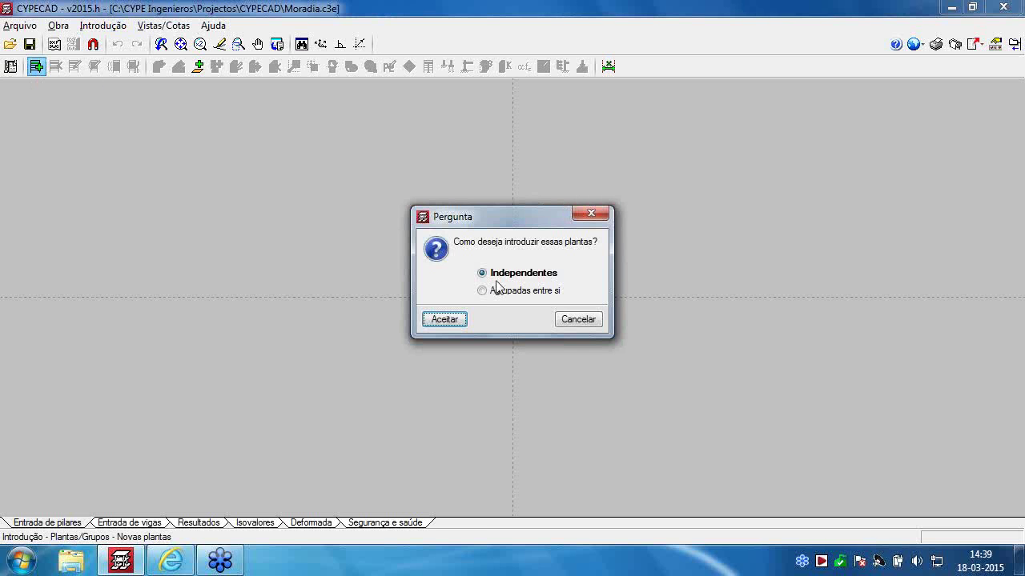
left_click(443, 320)
left_click_drag(495, 127, 471, 122)
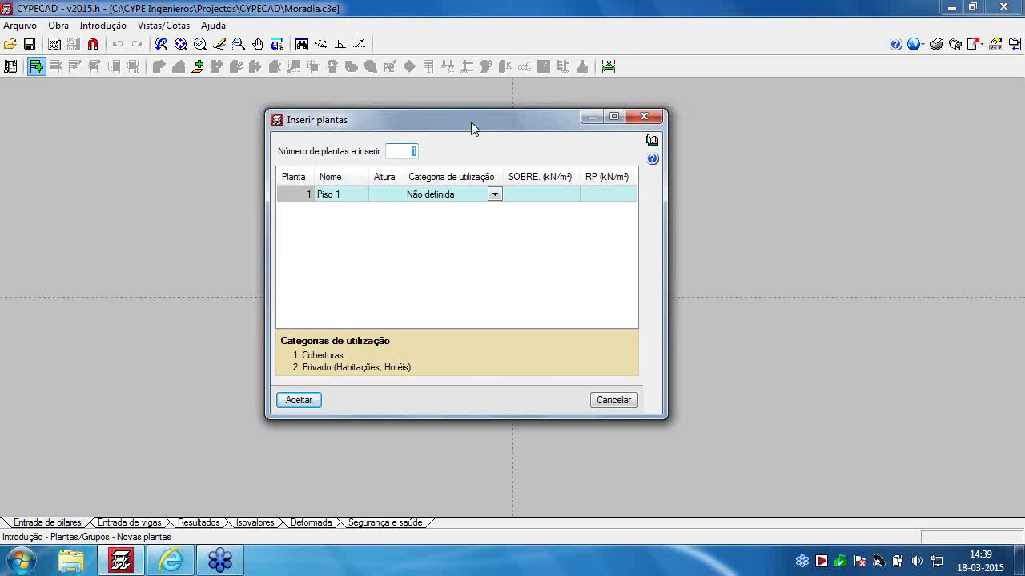
type("5")
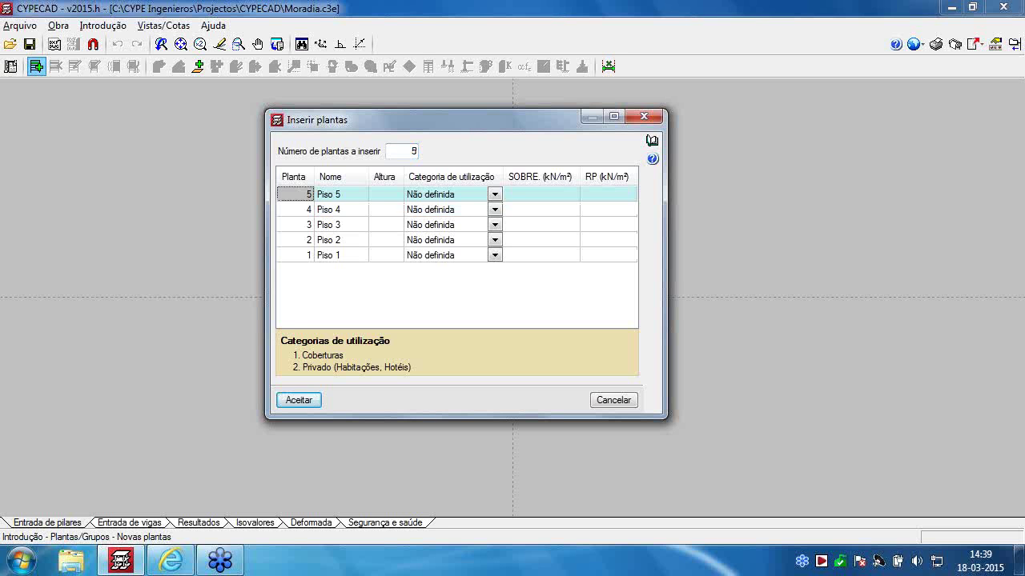
Name floor 5 "Cobertura Caixa de escadas" and floor 4 "Cobertura inclinada"
left_click(349, 197)
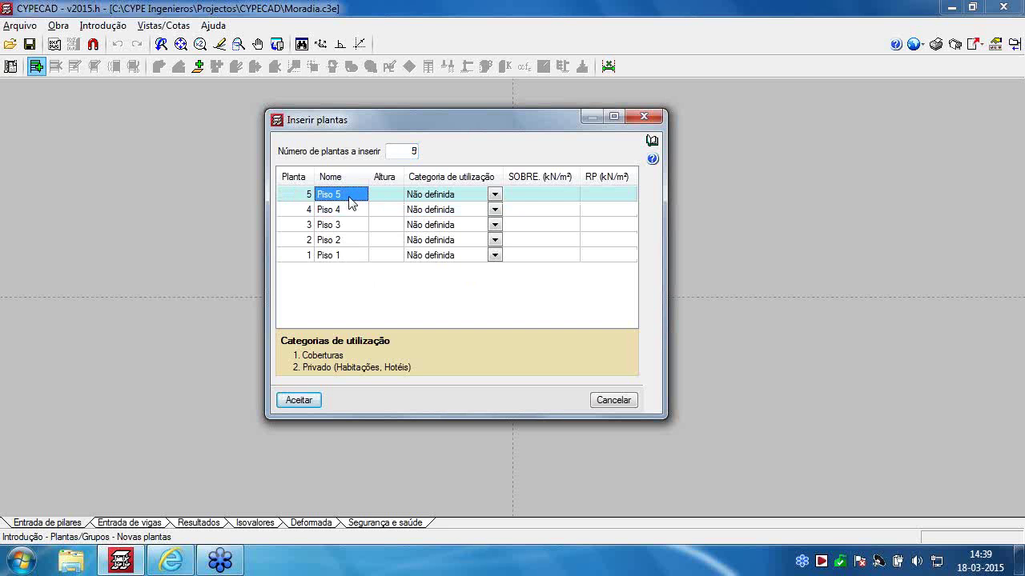
left_click(349, 198)
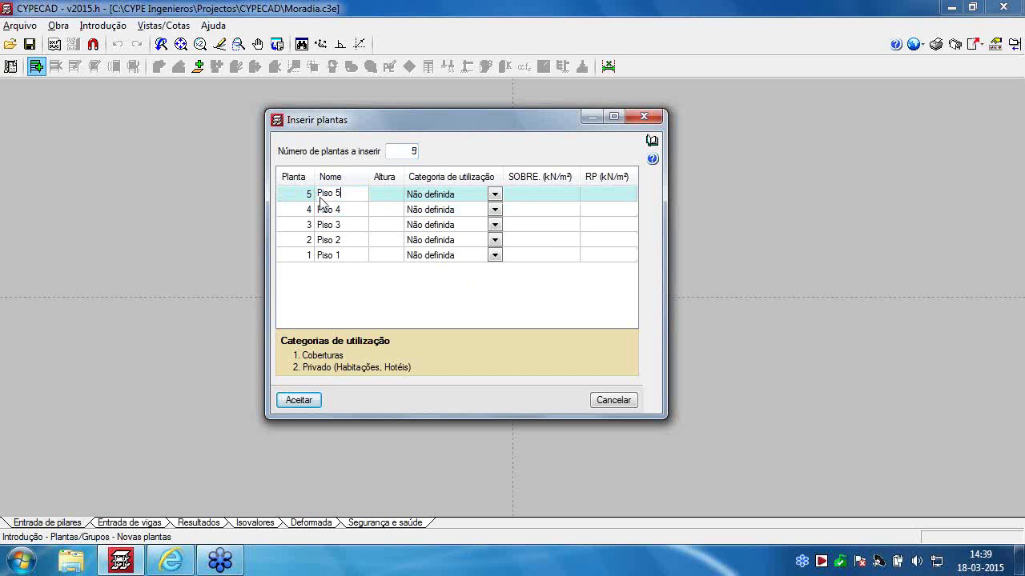
type("C")
type("obertura Caixa de")
type(" escadas")
left_click(358, 209)
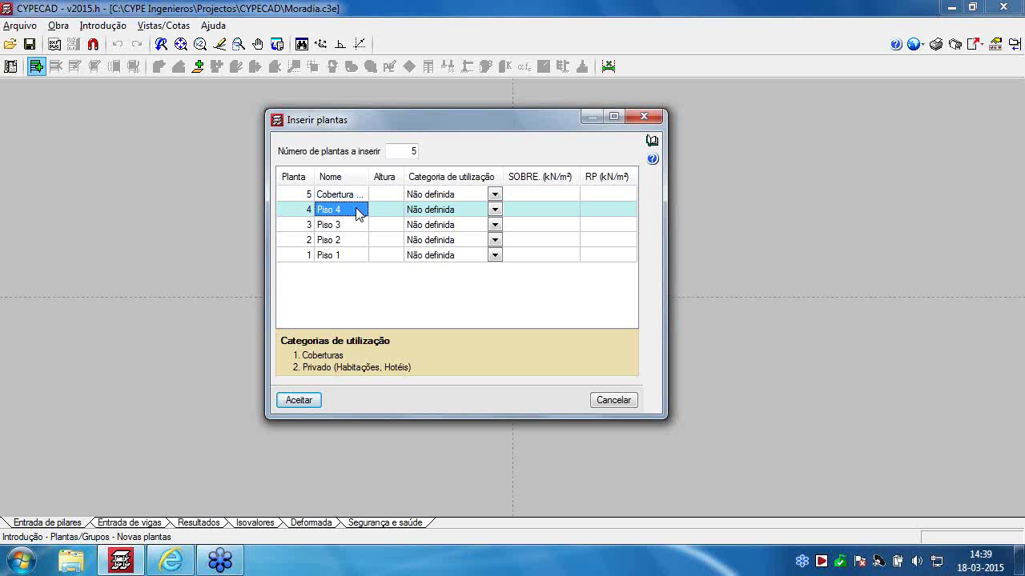
type("Cobe")
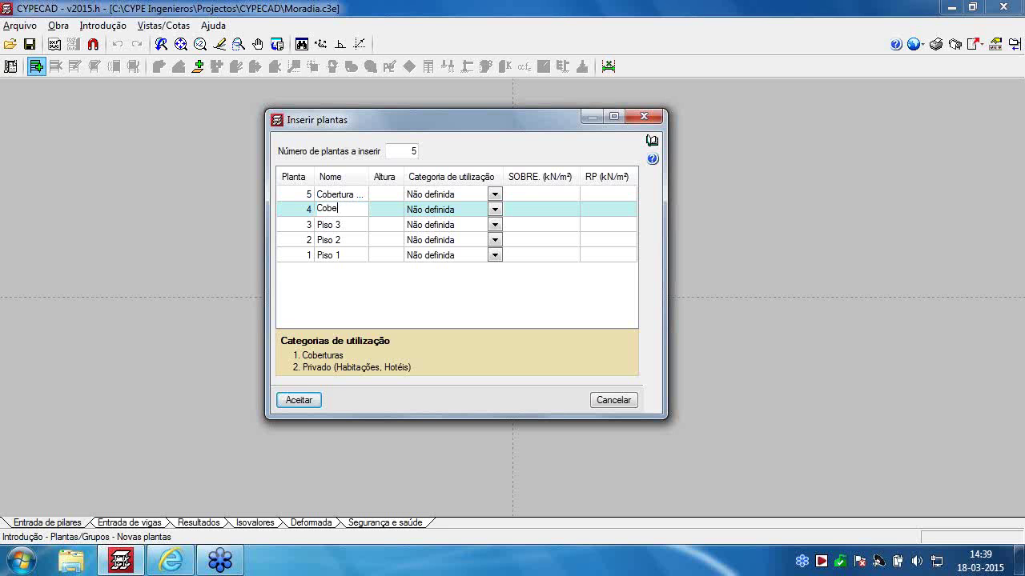
type("rtura inclinada")
Name floor 3 "Terraço", floor 2 "Piso 1" and floor 1 "Piso 0"
left_click(352, 225)
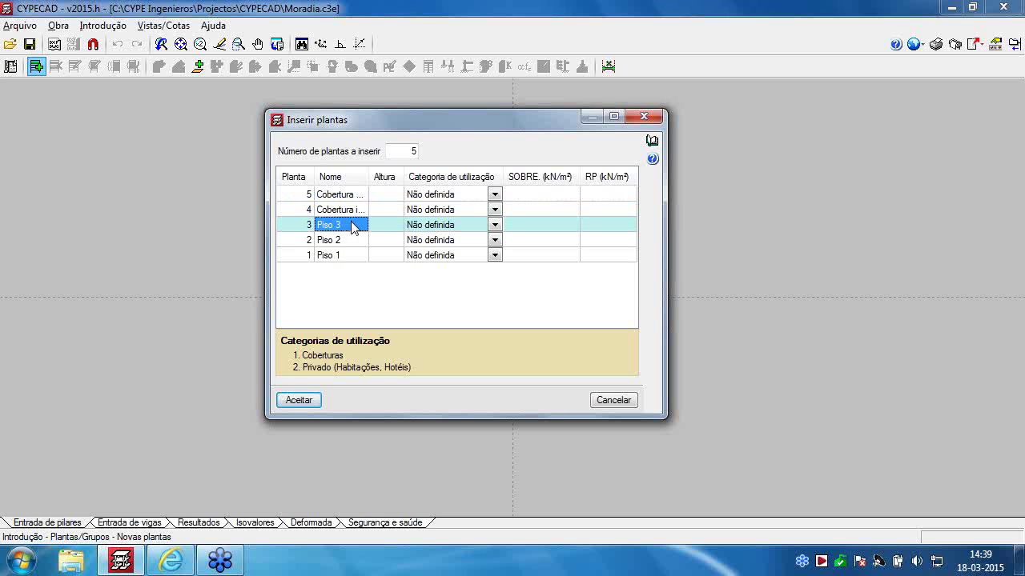
type("Terraço")
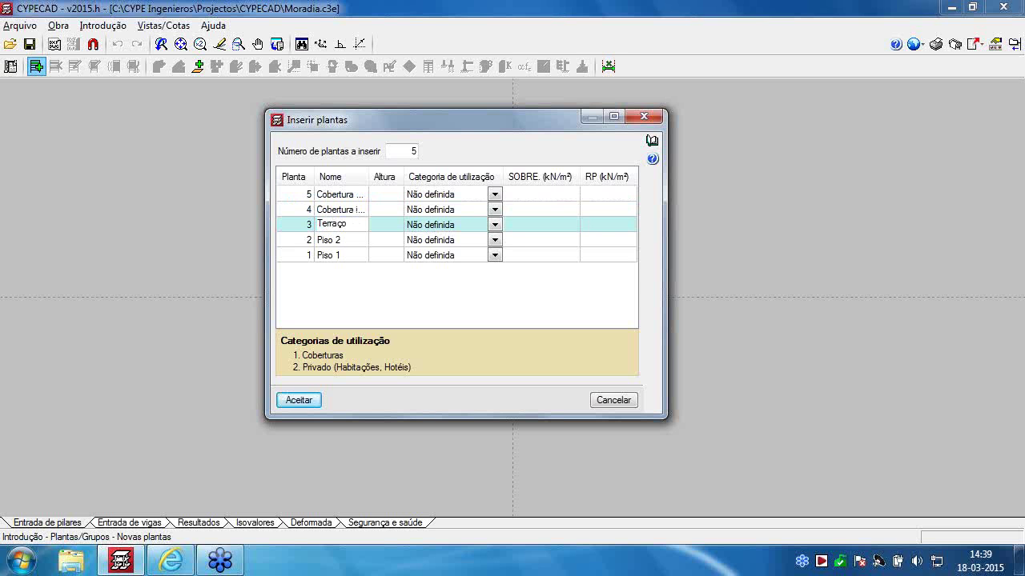
left_click(347, 255)
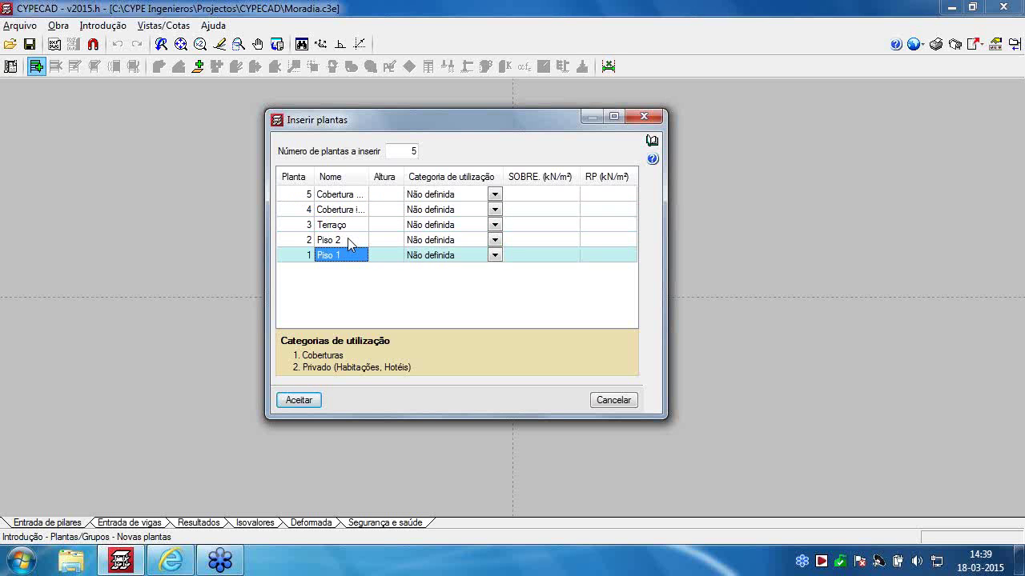
left_click(348, 238)
type("1")
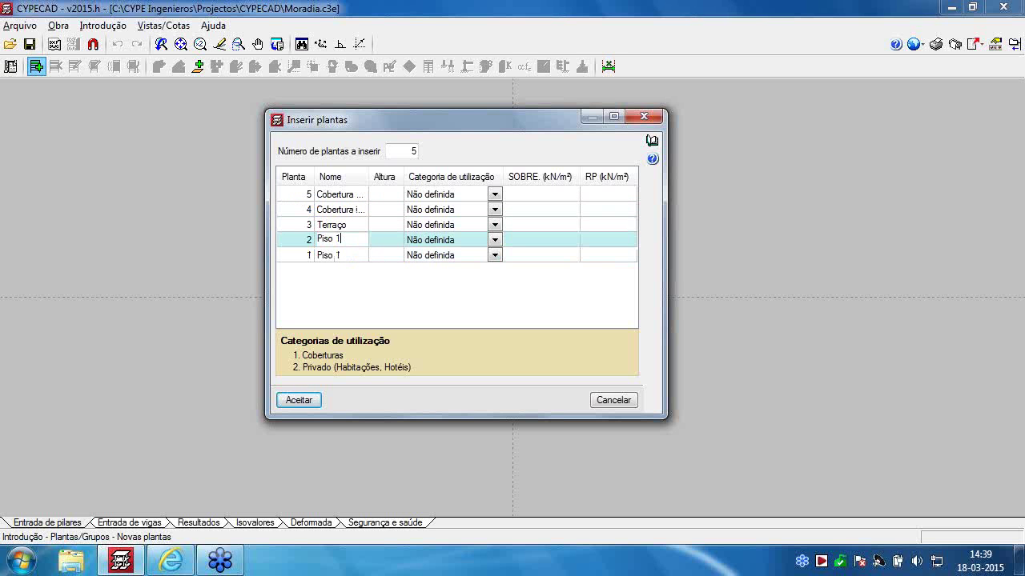
left_click(348, 257)
left_click(347, 257)
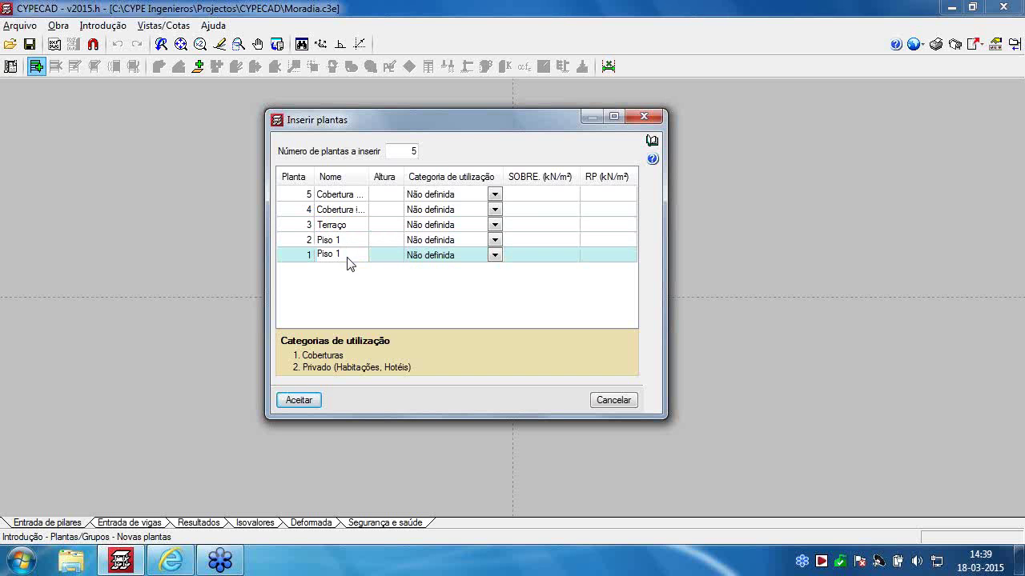
key("BackSpace")
type("0")
Set the floor heights to 3 for Piso 0, Piso 1 and Terraço, 1.5 for floor 4 and 1.7 for floor 5
left_click(385, 256)
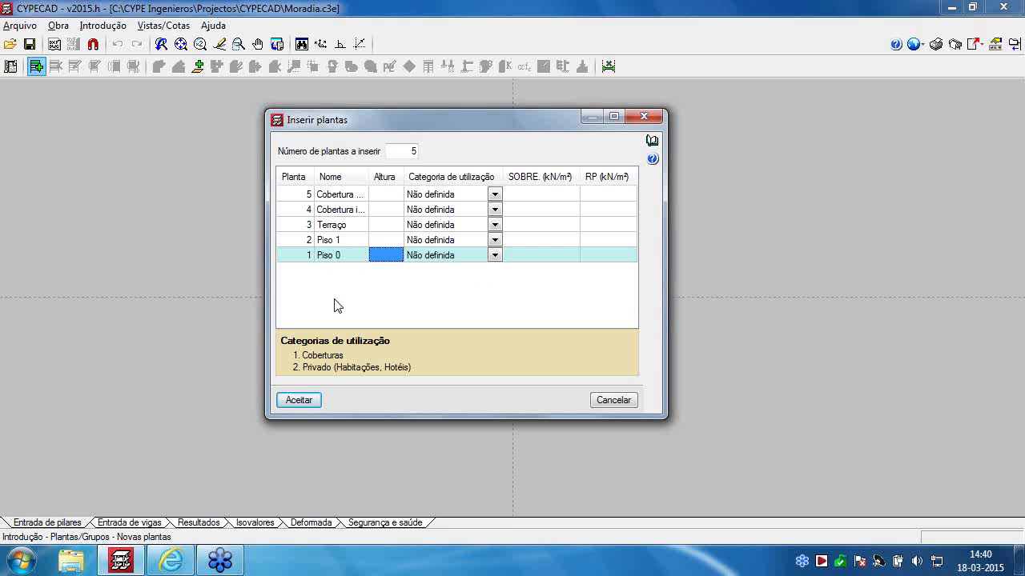
left_click(392, 257)
type("3")
left_click(383, 241)
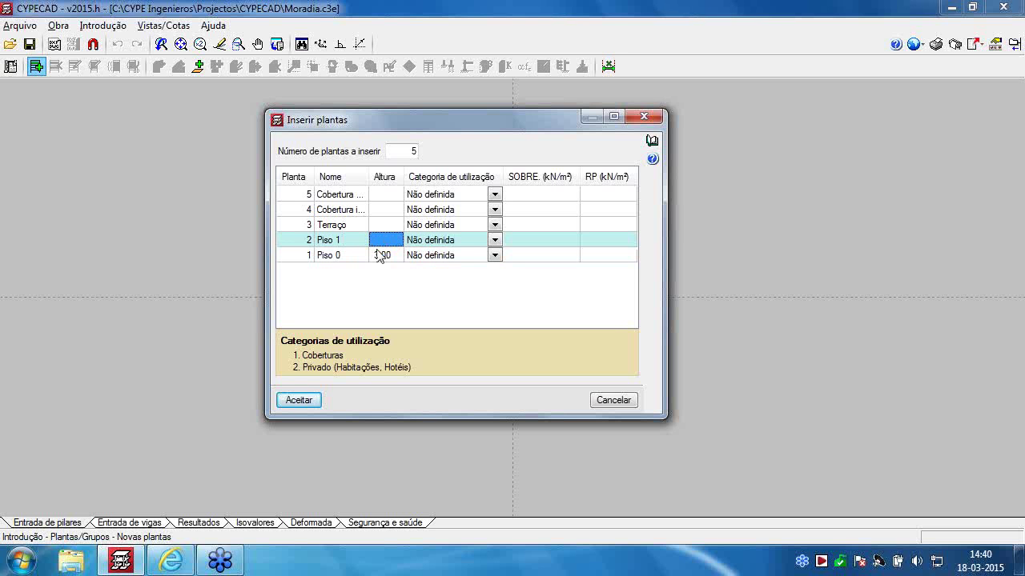
type("3")
left_click(382, 227)
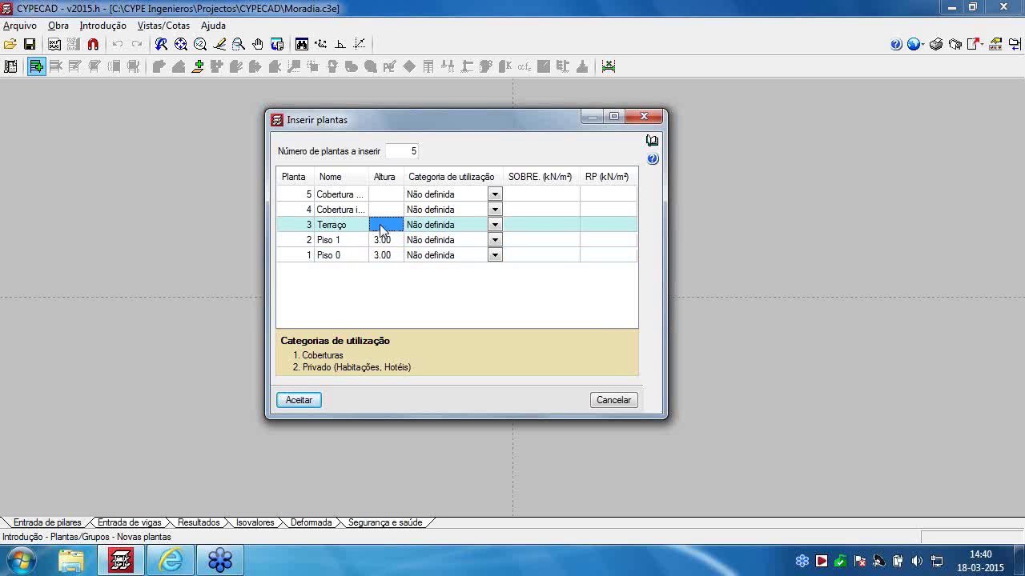
type("3")
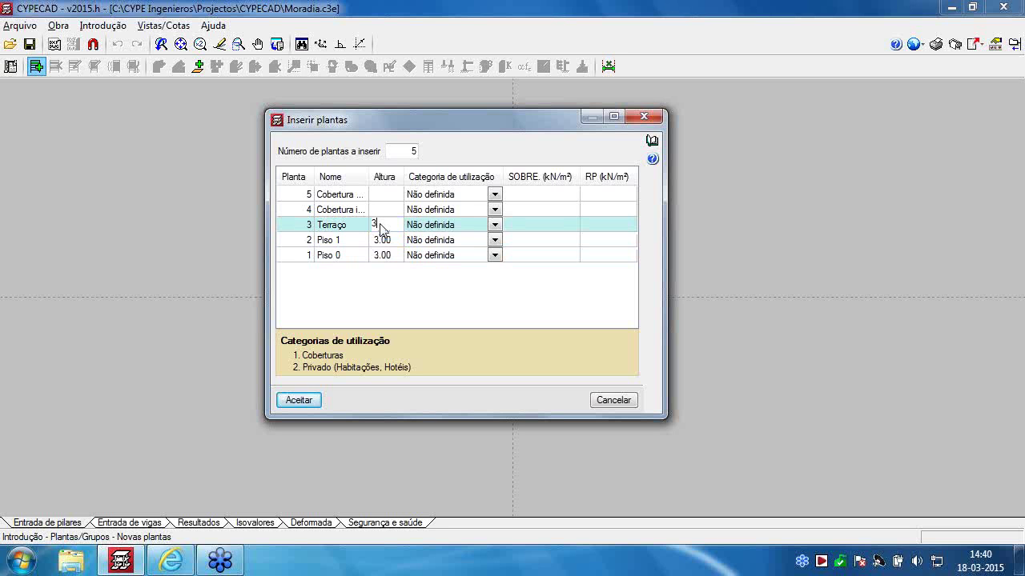
left_click(381, 211)
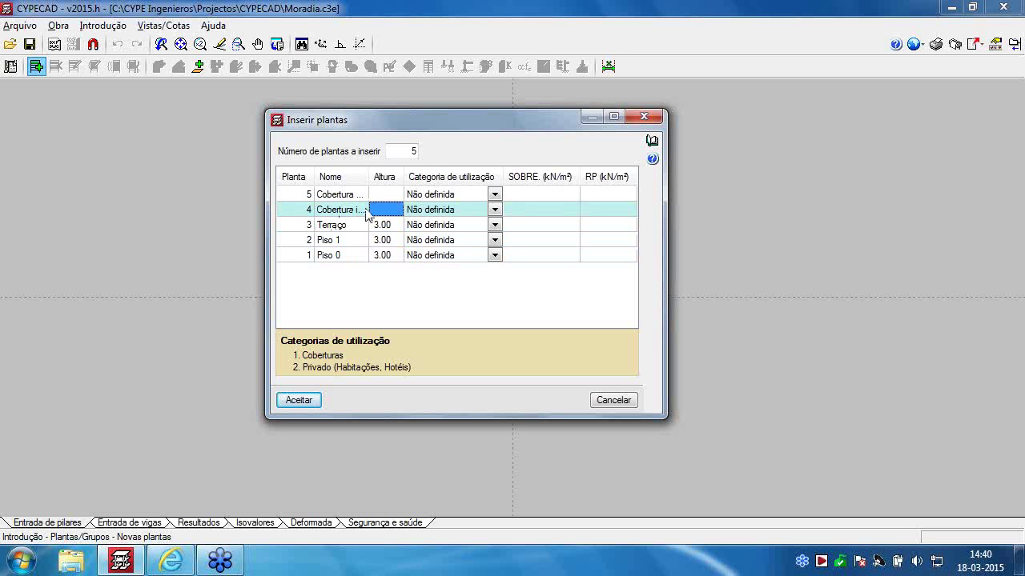
type("1.5")
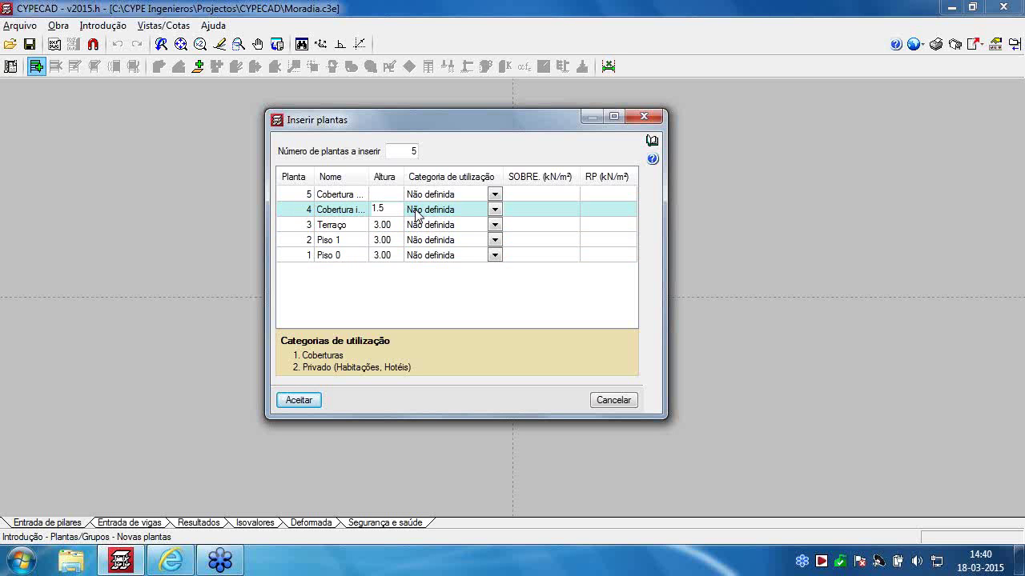
left_click(390, 194)
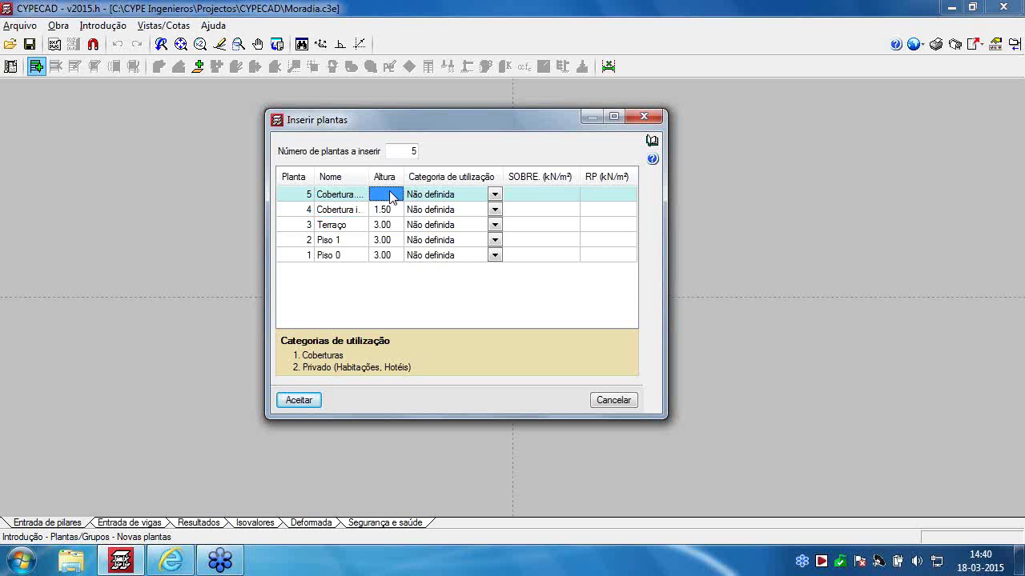
type("1.7")
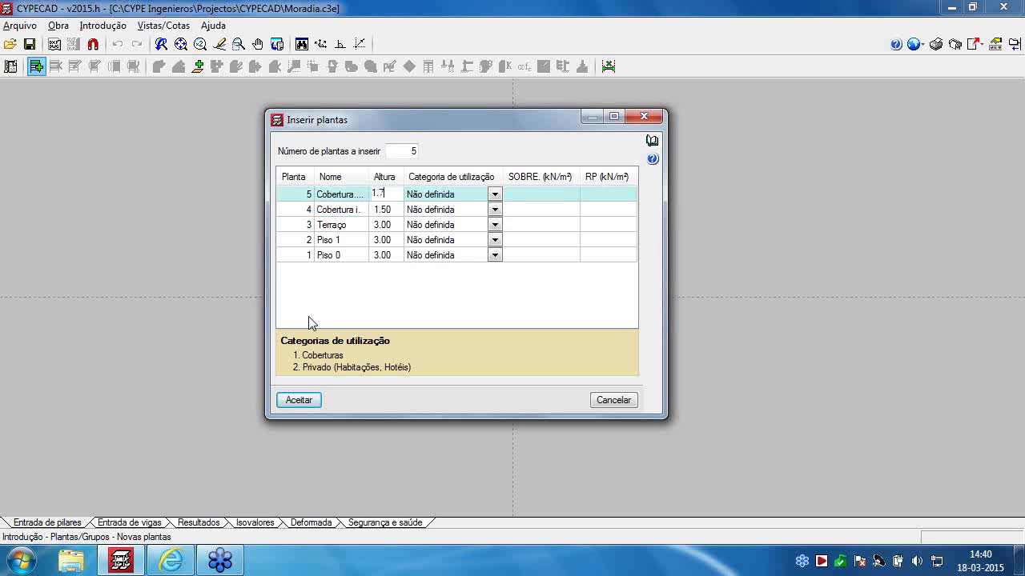
Assign the use category Utilização 1 to floors 5 and 4, the two Cobertura floors
left_click(497, 195)
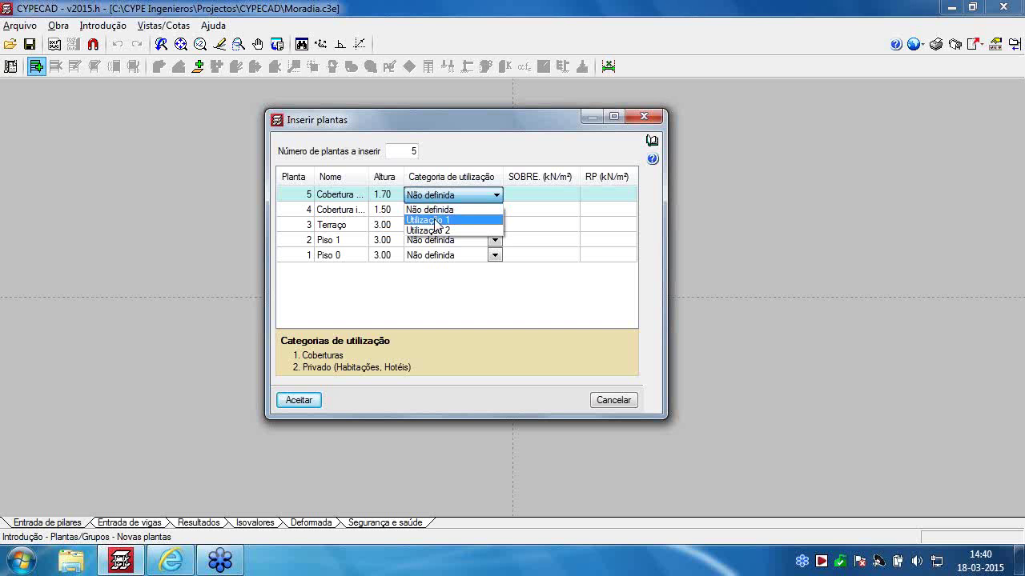
left_click(435, 222)
left_click(494, 210)
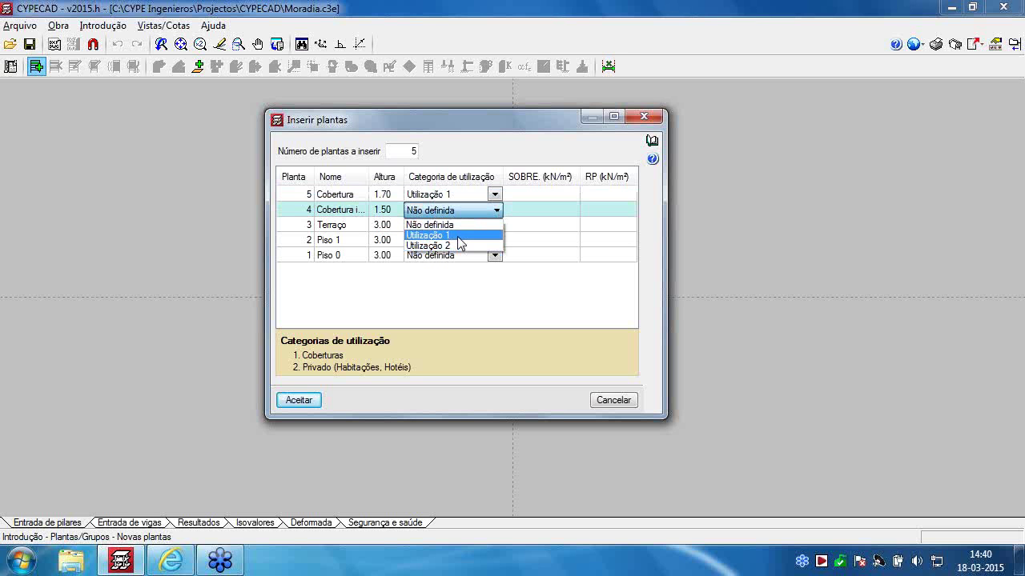
left_click(458, 237)
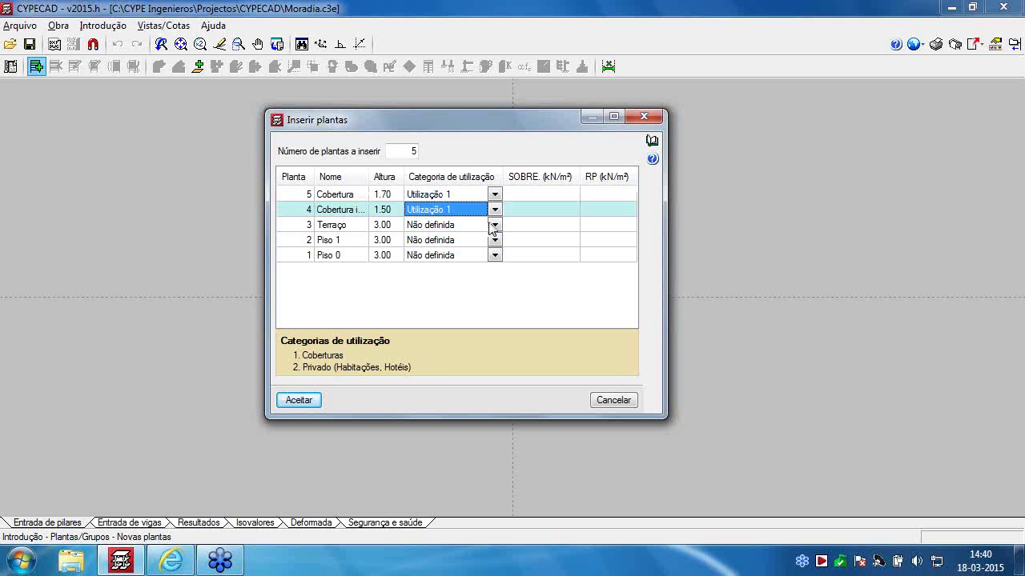
Assign the use category Utilização 2 to Terraço, Piso 1 and Piso 0
left_click(495, 225)
left_click(462, 258)
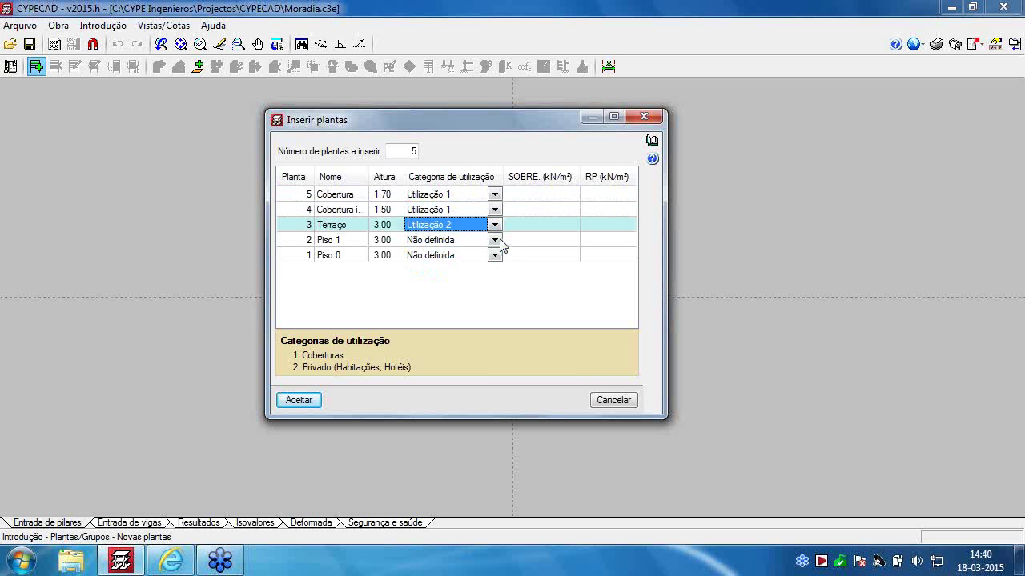
left_click(495, 240)
left_click(480, 275)
left_click(494, 255)
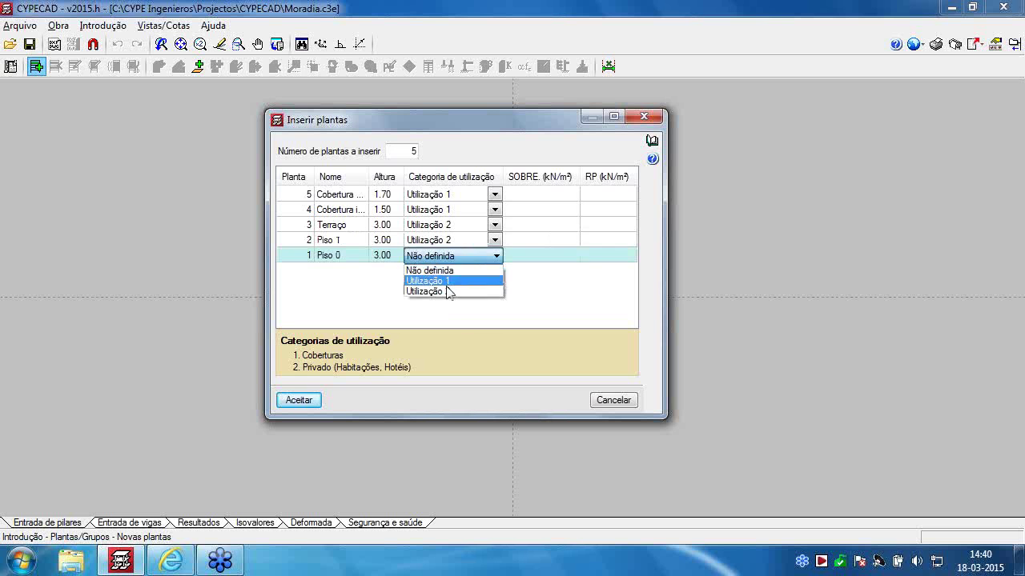
left_click(424, 290)
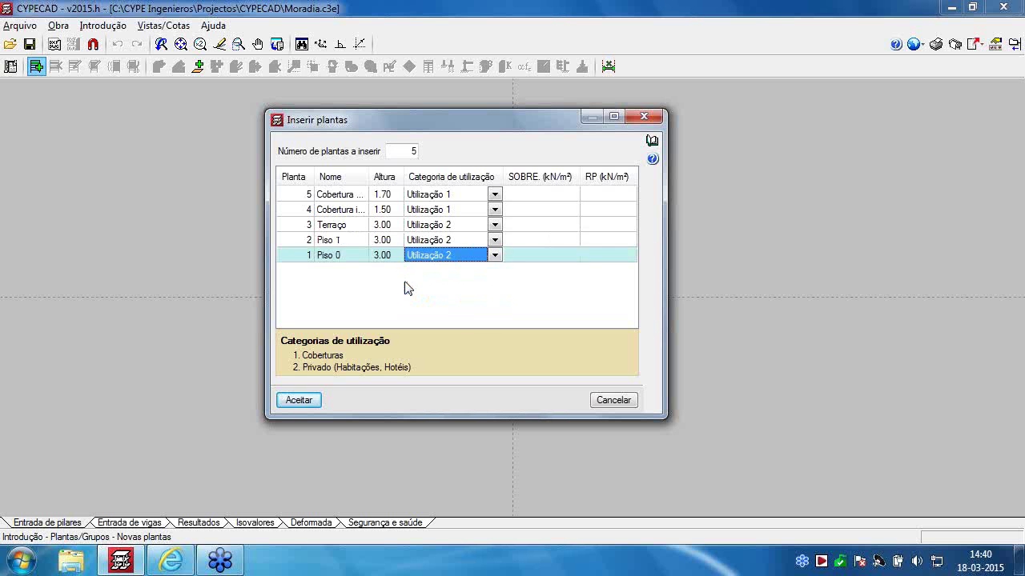
Set the live loads (SOBRE.) to 1 kN/m² for floor 5, 0.3 for floor 4 and 2 for Terraço, Piso 1 and Piso 0
left_click(542, 194)
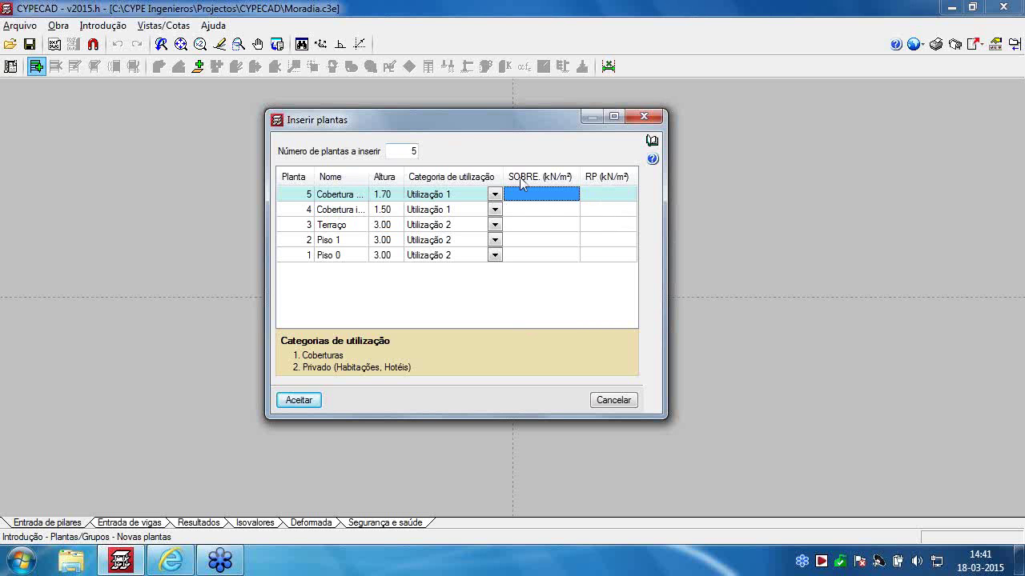
type("1")
left_click(532, 209)
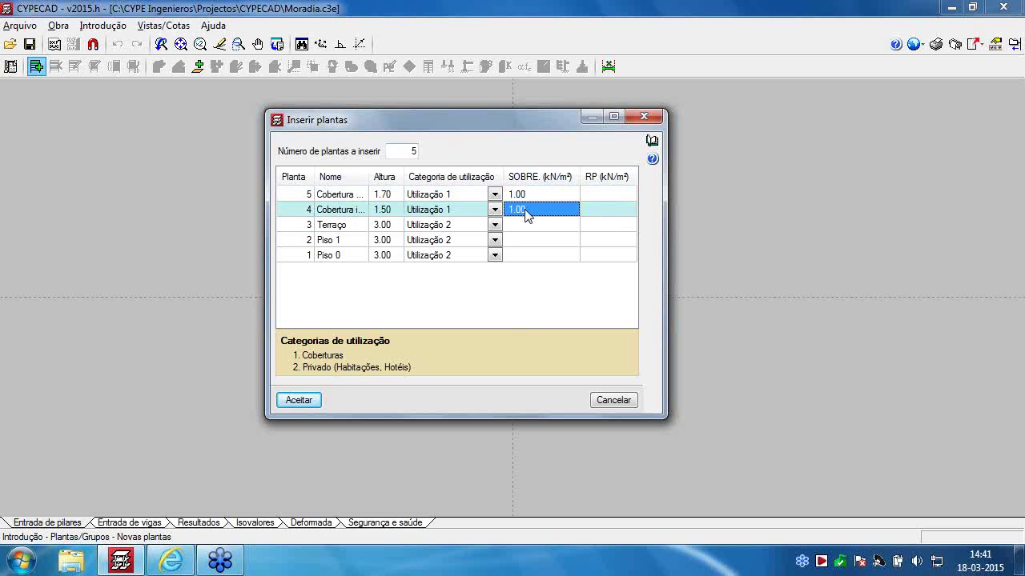
type(".3")
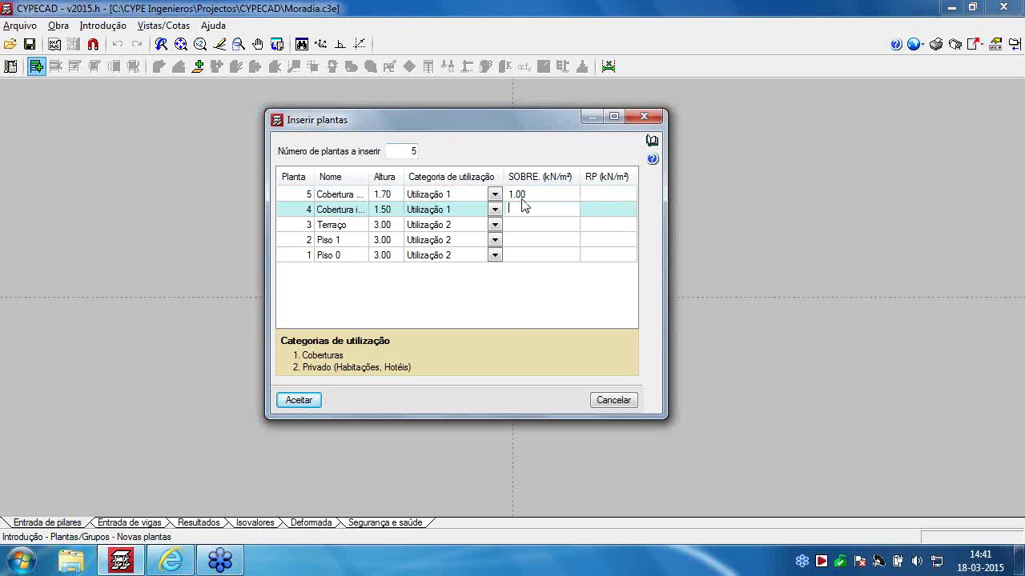
left_click(533, 224)
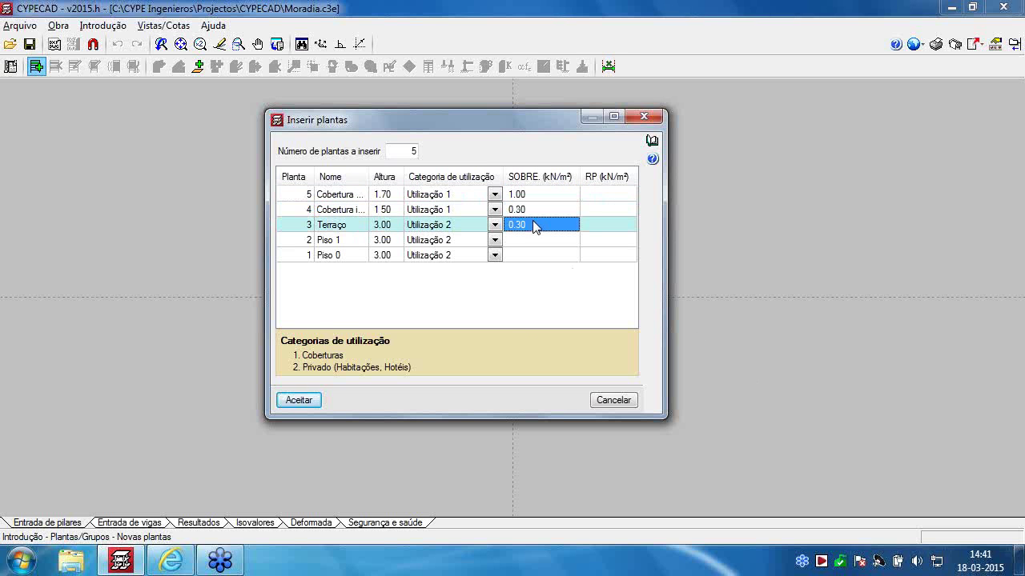
left_click(525, 243)
left_click(524, 258)
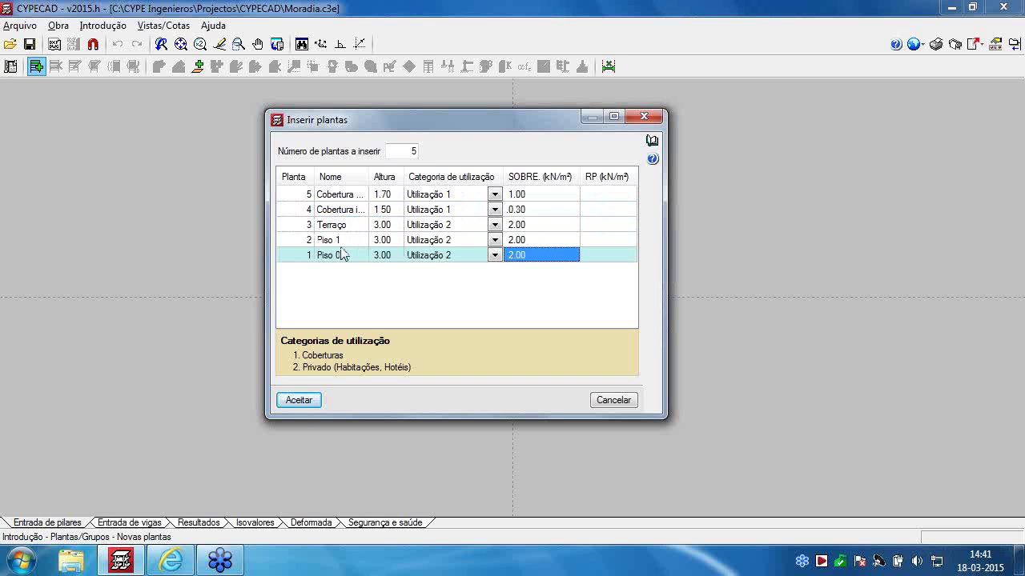
Set the dead loads (RP) to 1.5 kN/m² for floors 5 and 4 and 2.5 for Terraço, Piso 1 and Piso 0, and accept the floors
left_click(596, 194)
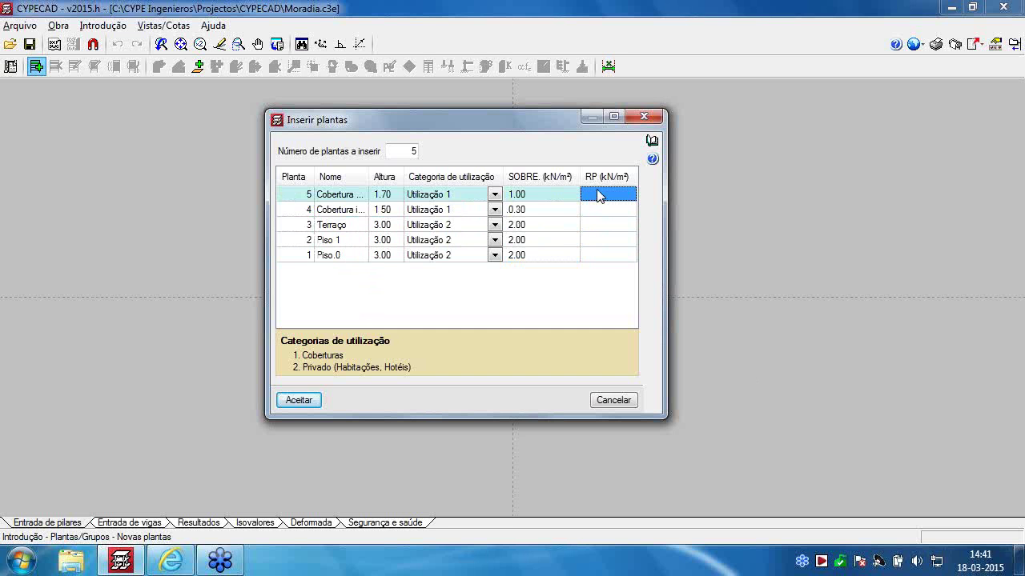
type("1.5")
left_click(605, 210)
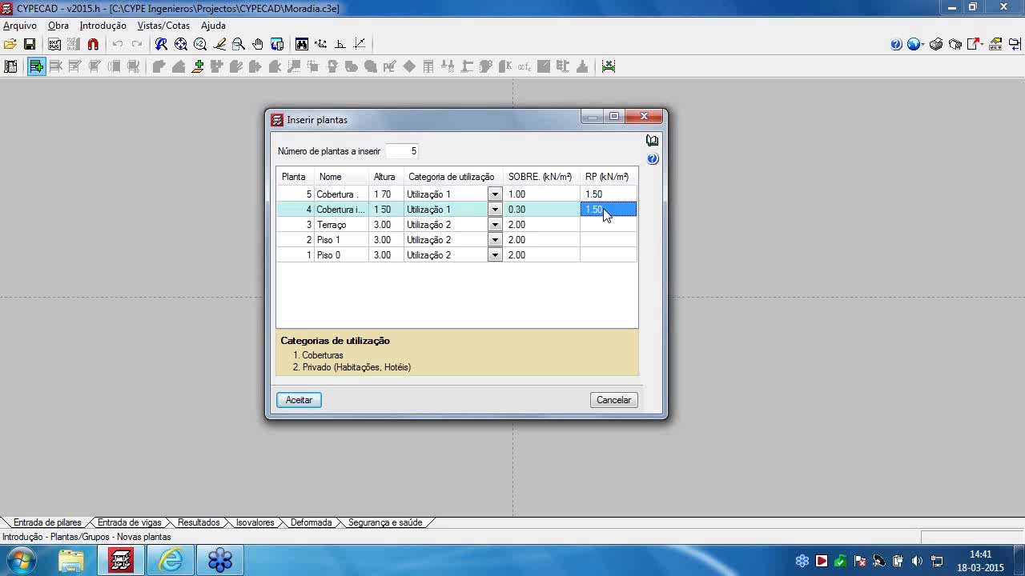
type("1")
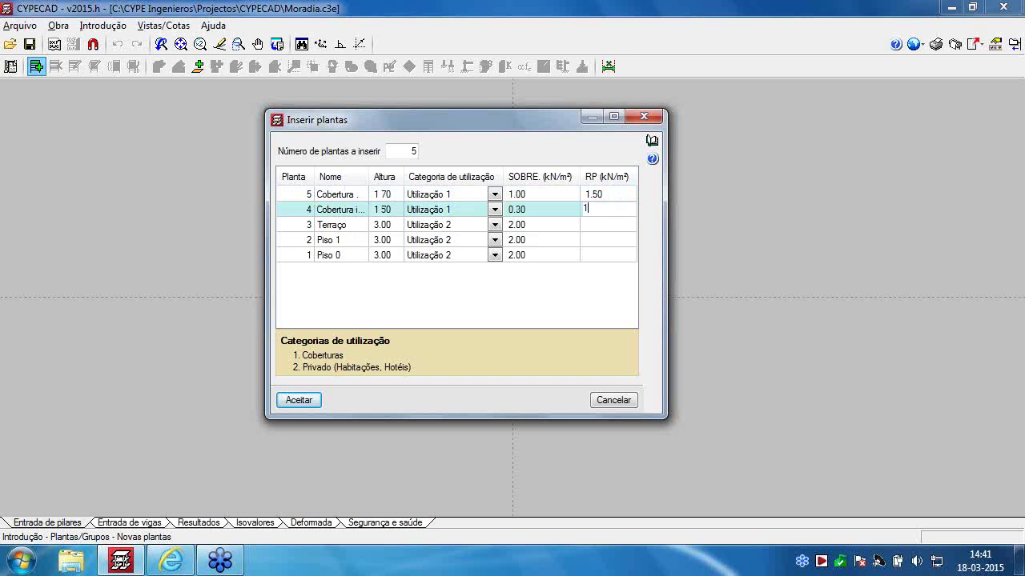
type(".5")
left_click(606, 226)
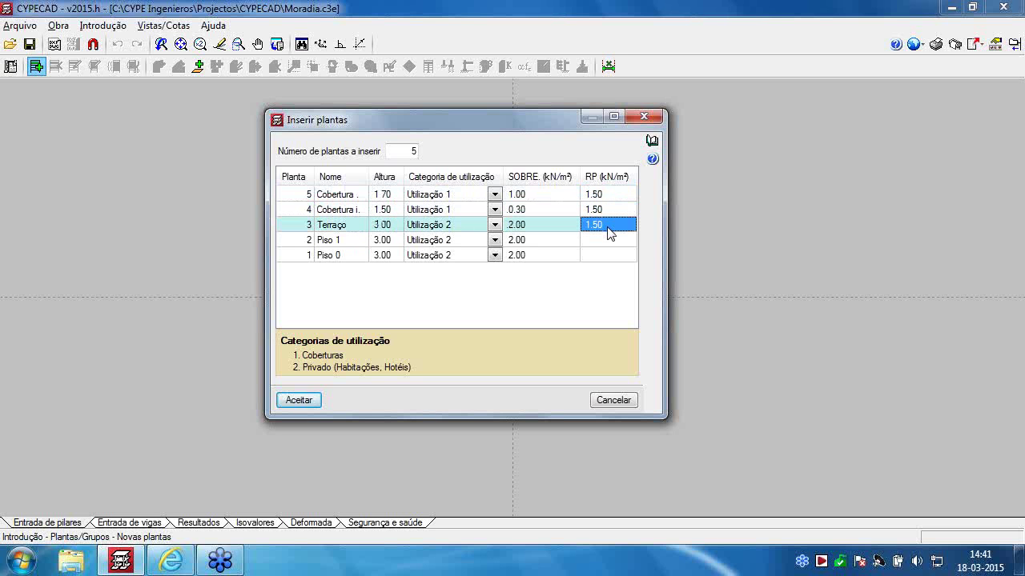
type("2.5")
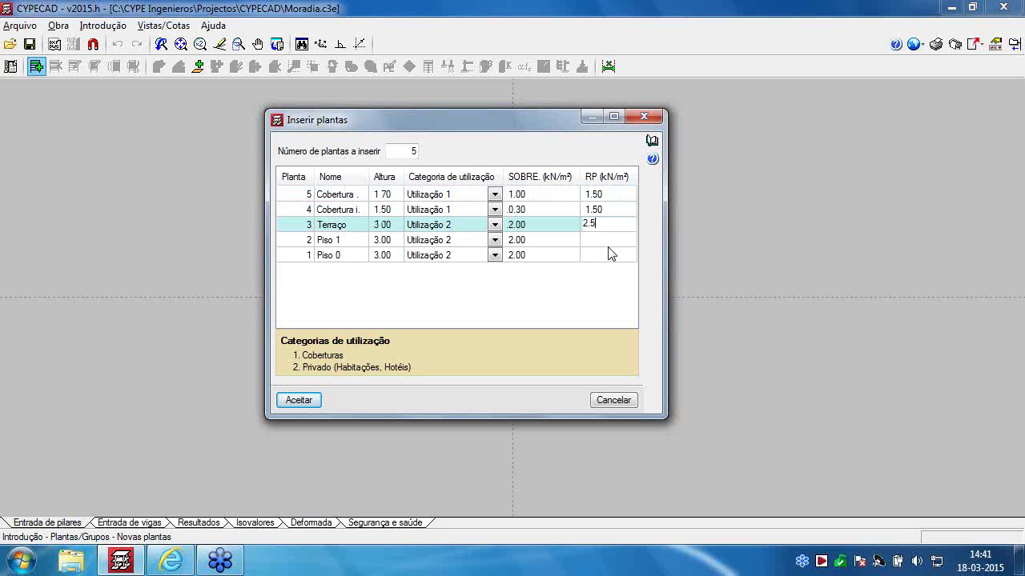
left_click(606, 241)
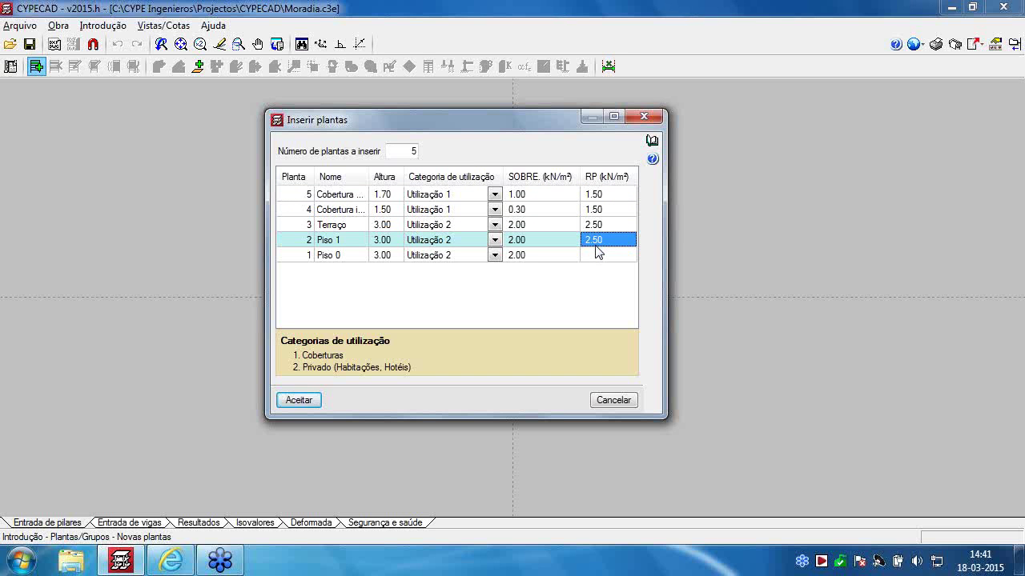
left_click(598, 256)
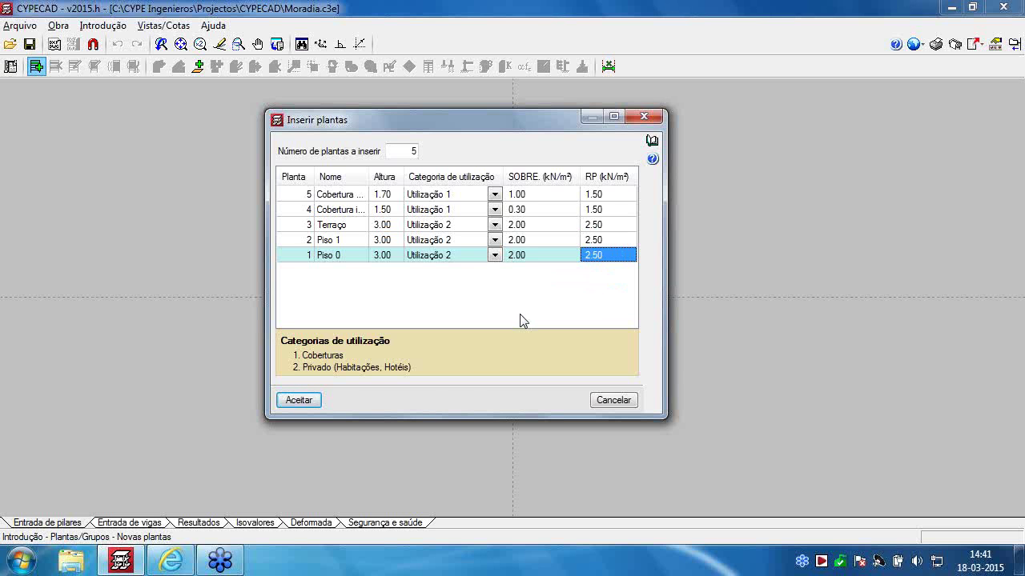
left_click(299, 401)
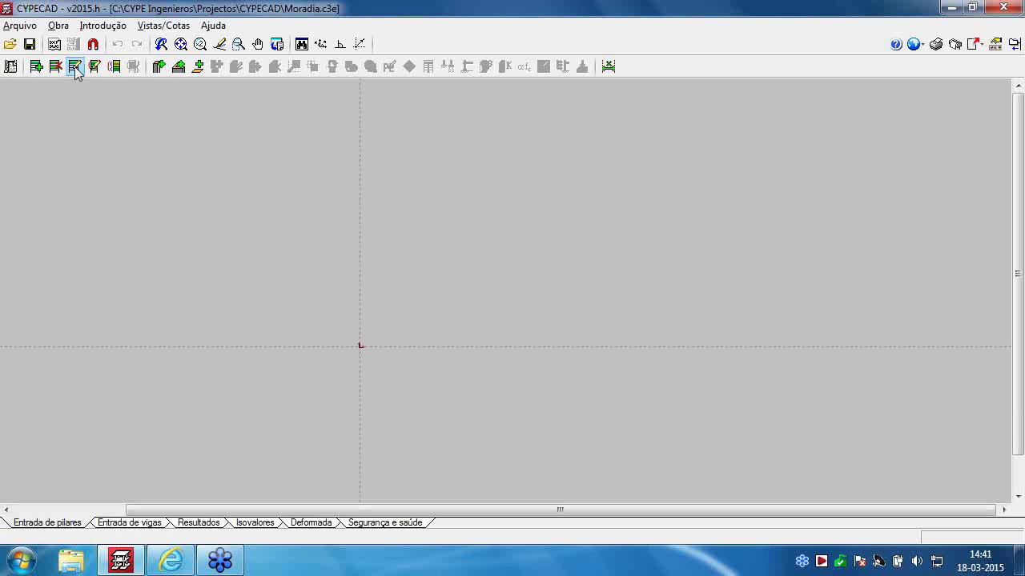
Edit the floors and rename the foundation level Fundação as "Piso -1"
left_click(75, 66)
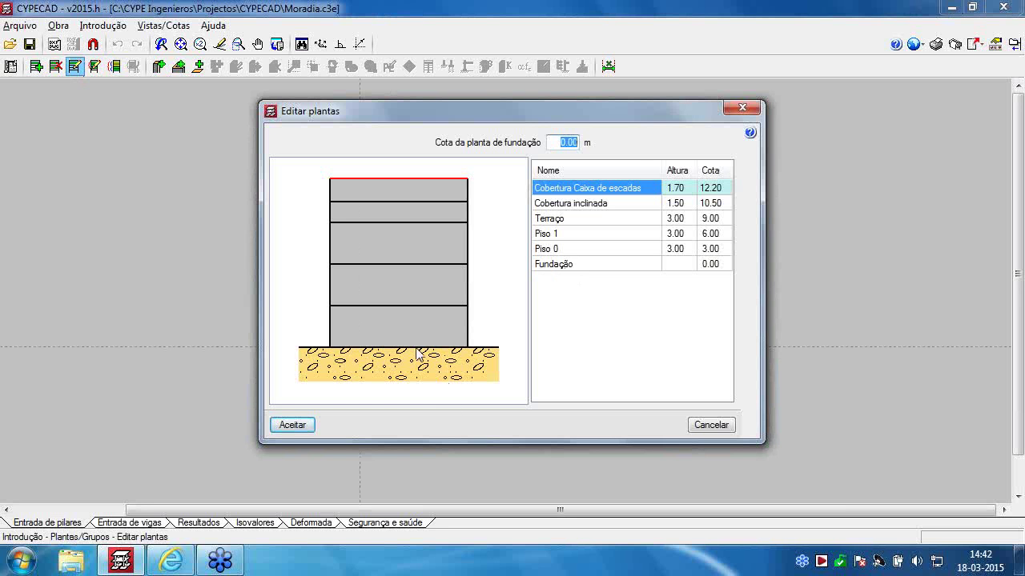
left_click(569, 265)
left_click(578, 267)
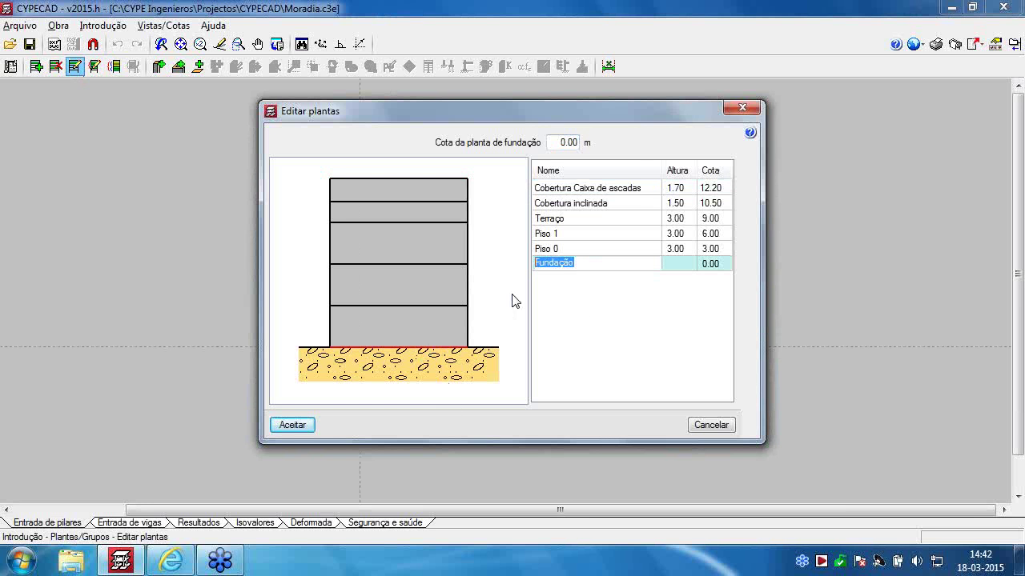
type("Piso -1")
left_click(583, 252)
left_click(584, 266)
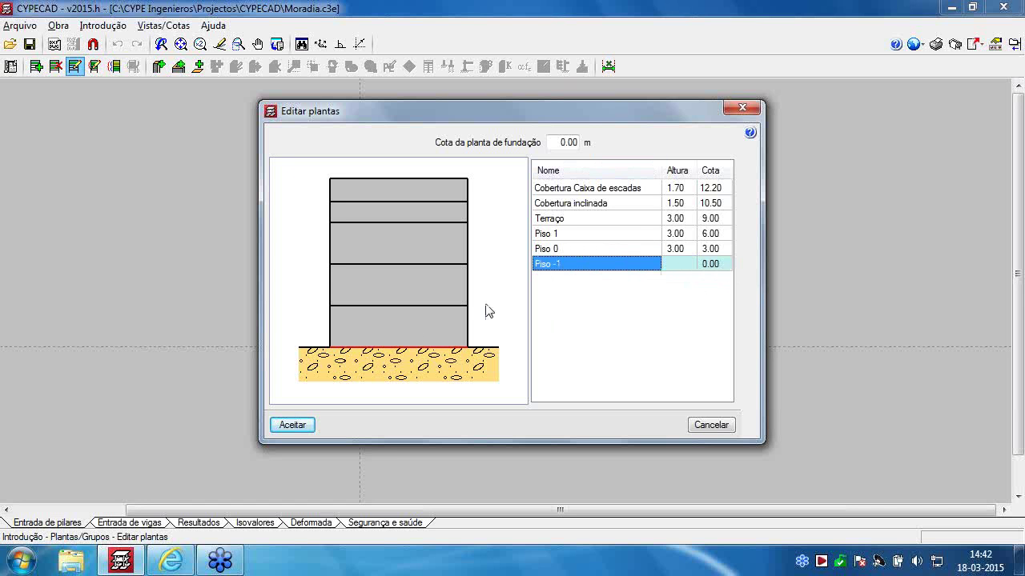
Set the foundation floor elevation to -3 m and accept the floor edits
left_click(554, 142)
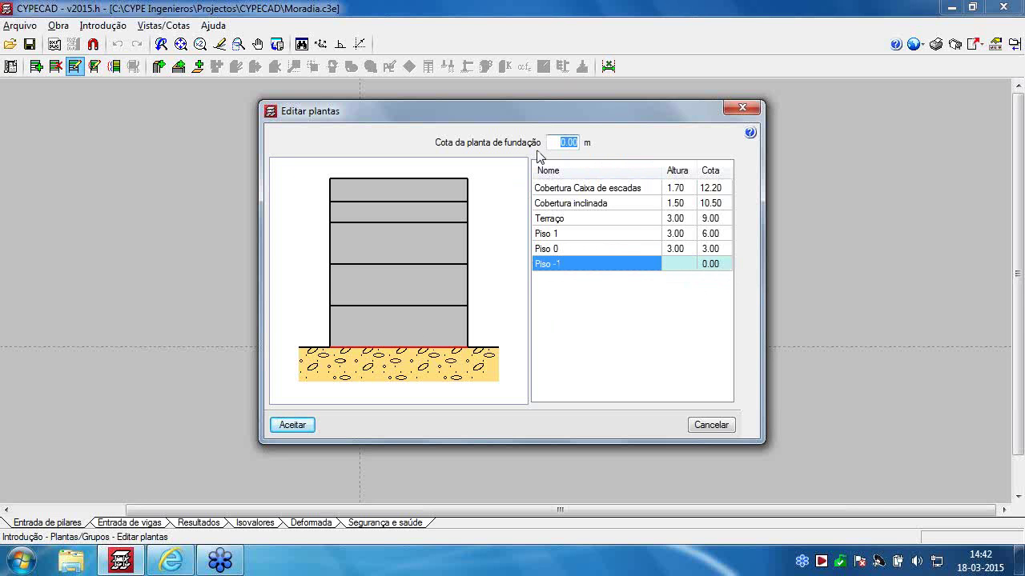
key("BackSpace")
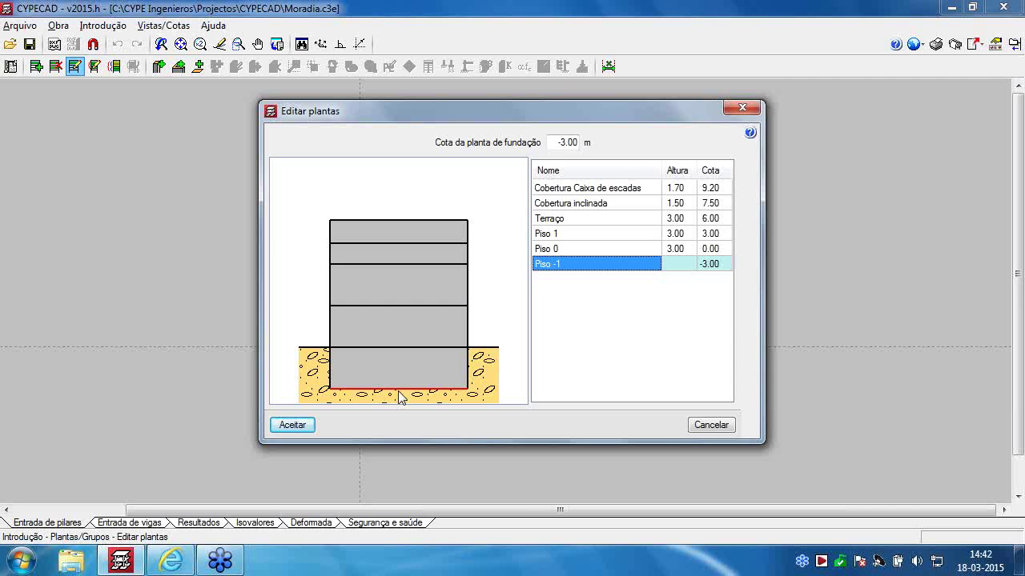
left_click(293, 425)
Import the DWG files Cobertura, Piso 0, Piso 1, Piso -1 and Terraço from the Webinar Moradia folder as drawing masks
middle_click_drag(386, 367, 429, 383)
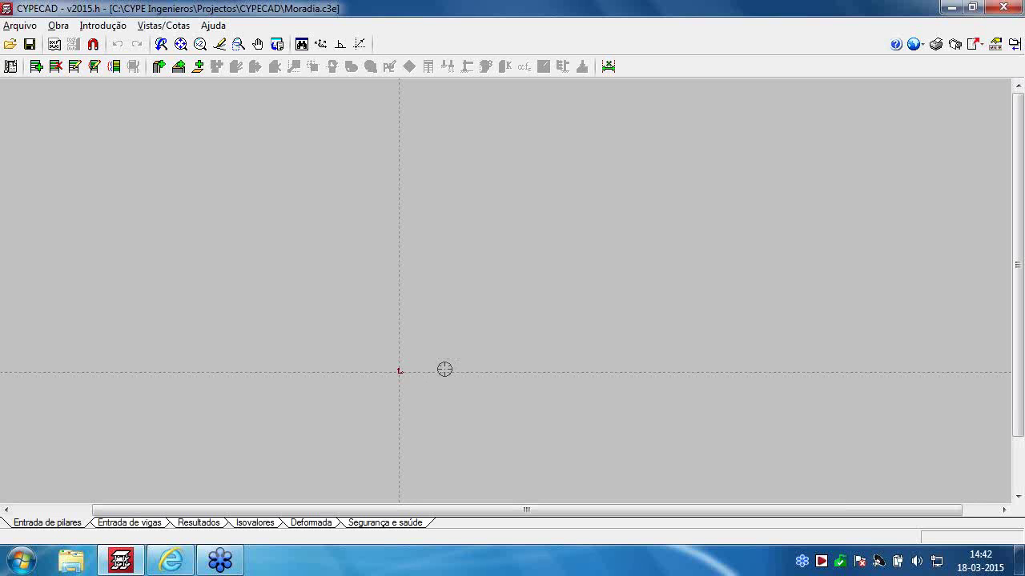
left_click(54, 46)
left_click(380, 68)
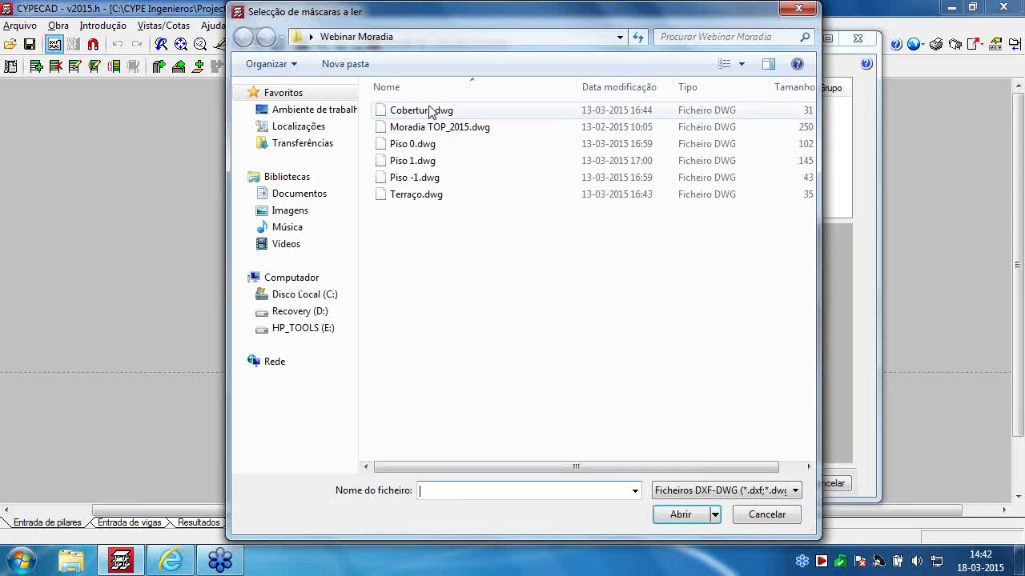
left_click(424, 111)
left_click(410, 145, "ctrl")
left_click(410, 161, "ctrl")
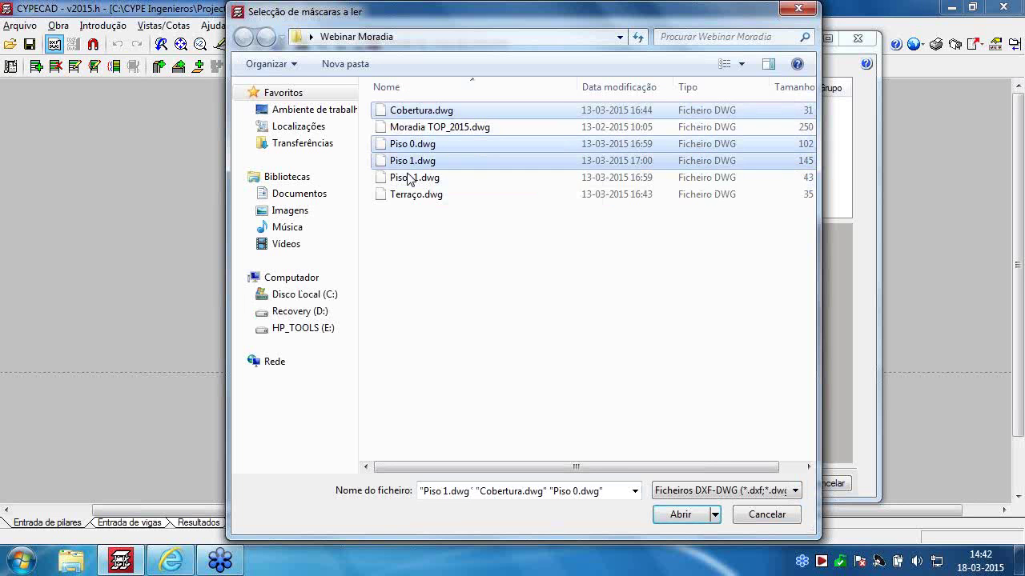
left_click(411, 177, "ctrl")
left_click(415, 194, "ctrl")
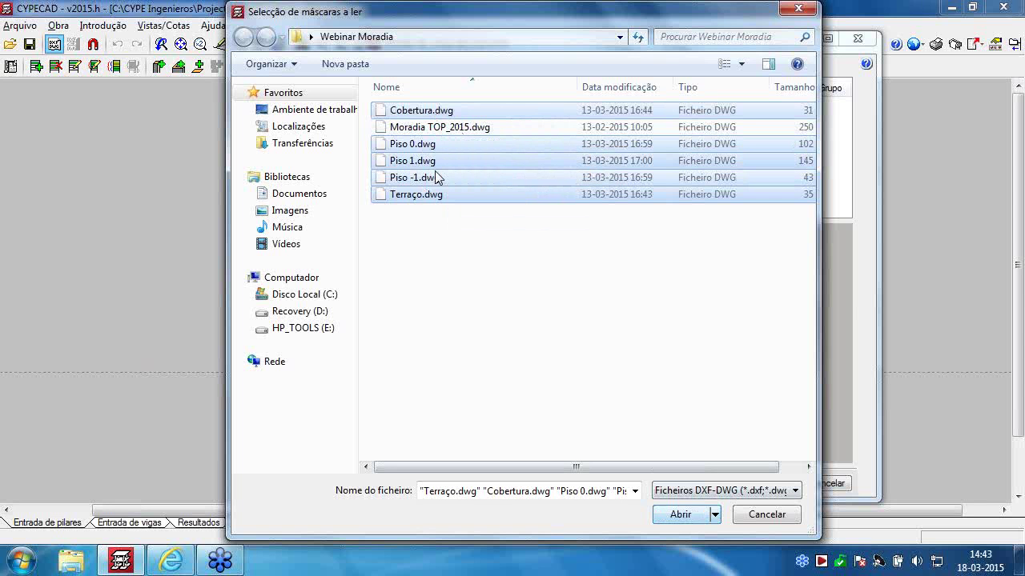
left_click(688, 515)
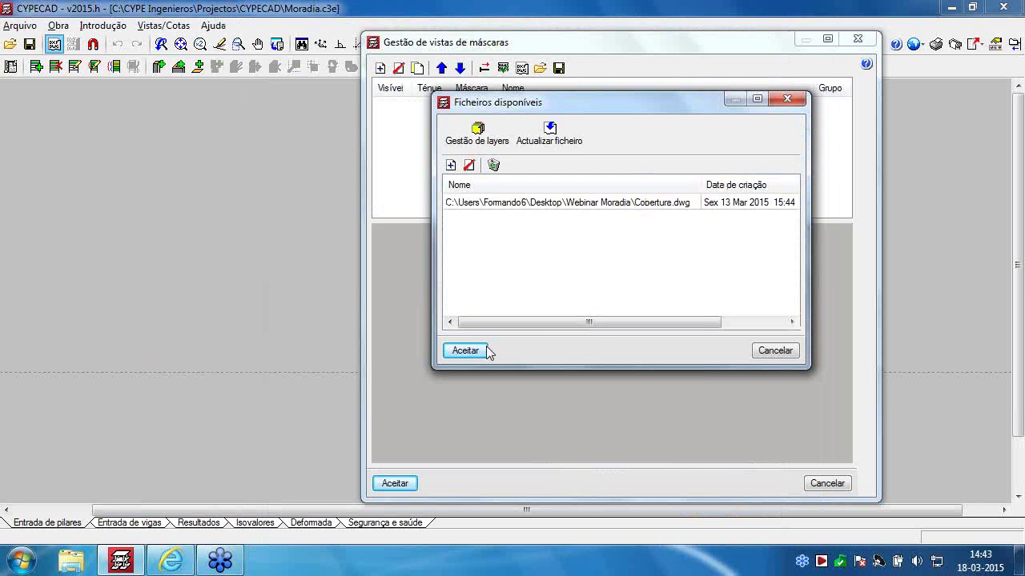
left_click(486, 351)
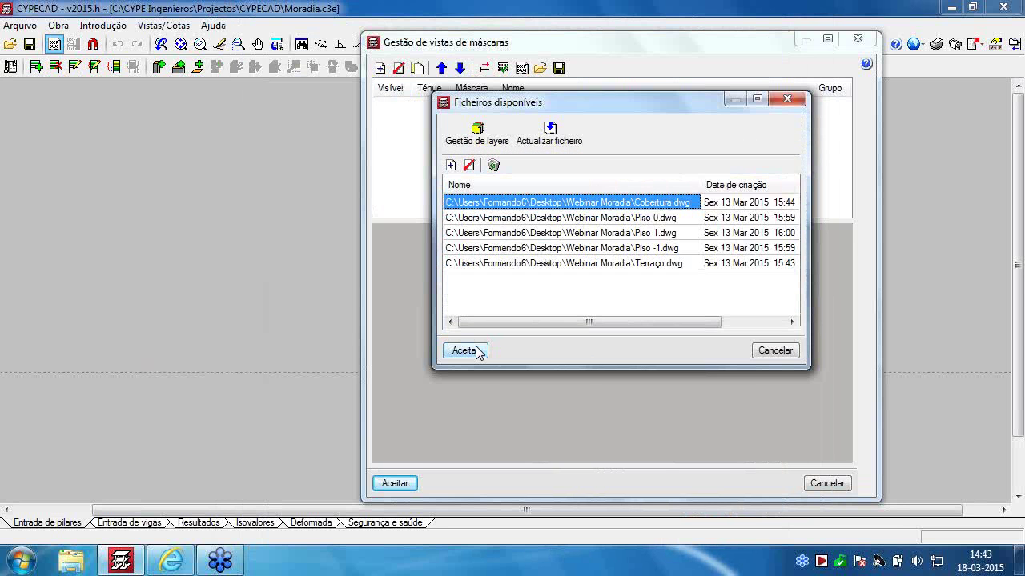
left_click(472, 351)
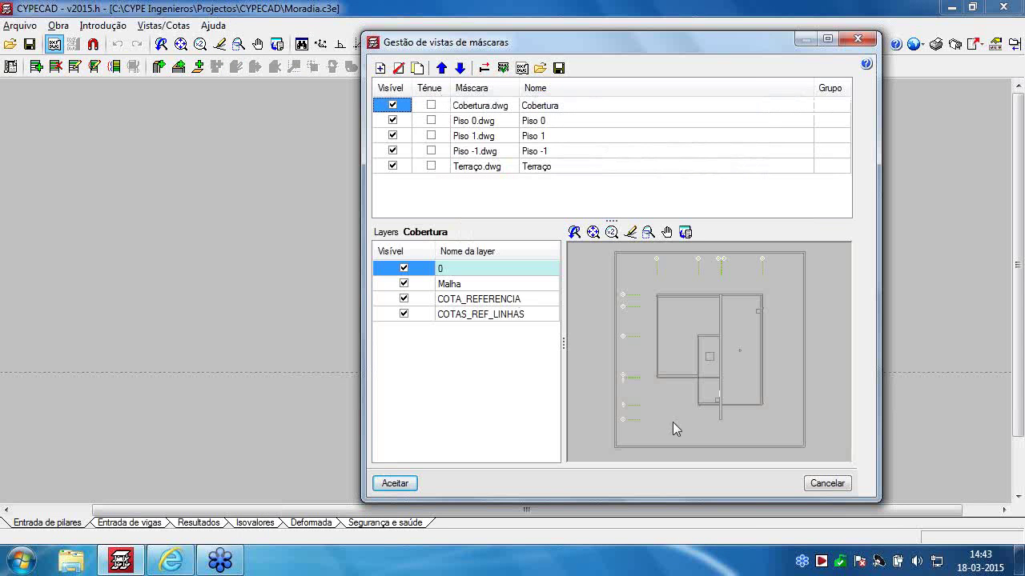
Examine the lower corner of the Cobertura mask in the preview and display the Piso 0 mask
scroll(703, 405, "up", 3)
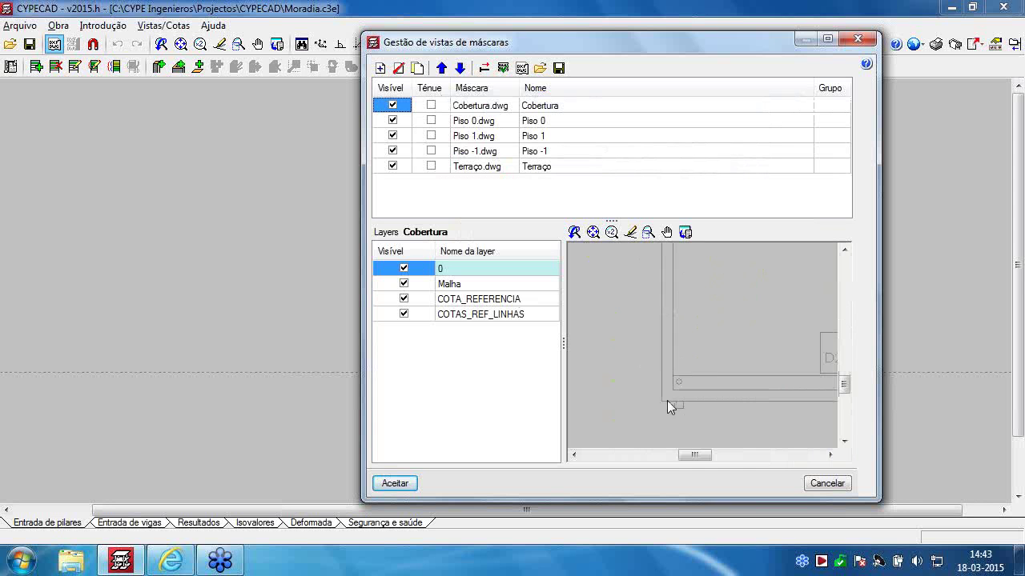
mouse_move(640, 362)
middle_mouse_down()
mouse_move(652, 407)
mouse_move(676, 329)
mouse_move(675, 361)
mouse_move(643, 325)
mouse_move(669, 312)
middle_mouse_up()
scroll(643, 325, "down", 3)
scroll(626, 362, "up", 7)
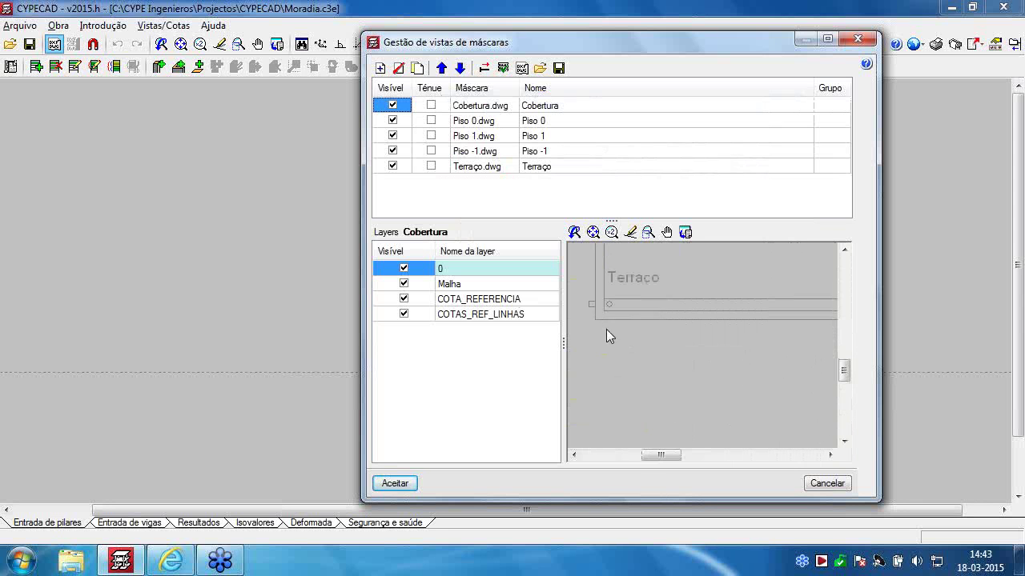
scroll(606, 336, "down", 3)
middle_click_drag(606, 336, 723, 360)
scroll(723, 359, "up", 5)
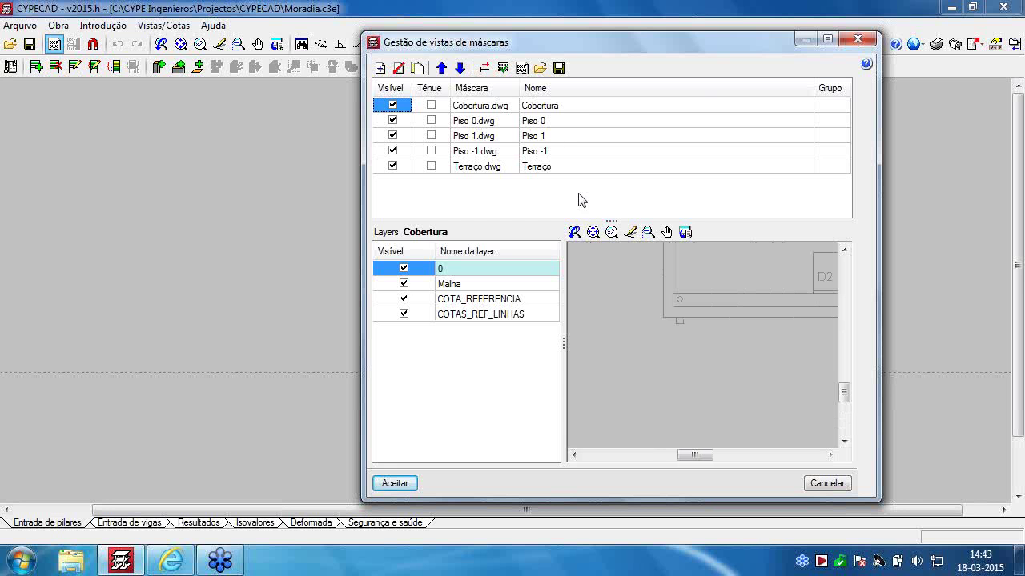
left_click(550, 122)
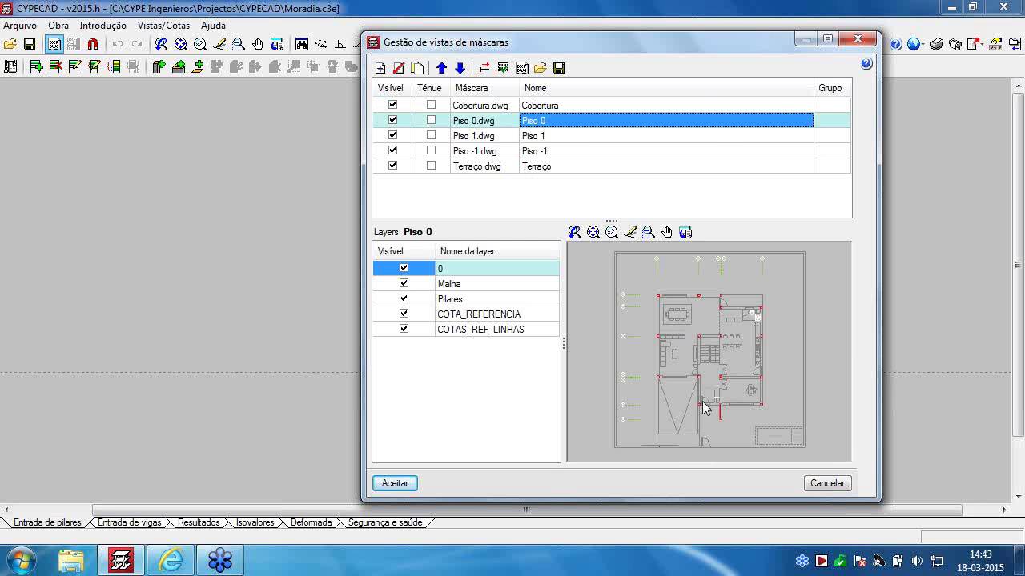
Examine the Piso 0 mask in the preview, checking the pillar corner by the ramp and the plot's lower corner
scroll(704, 412, "up", 4)
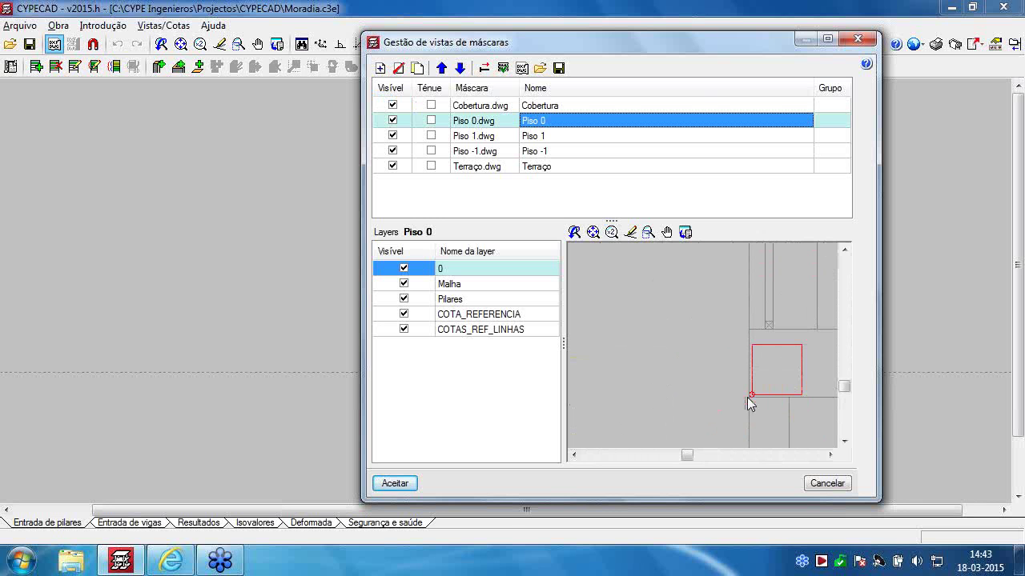
scroll(734, 357, "down", 5)
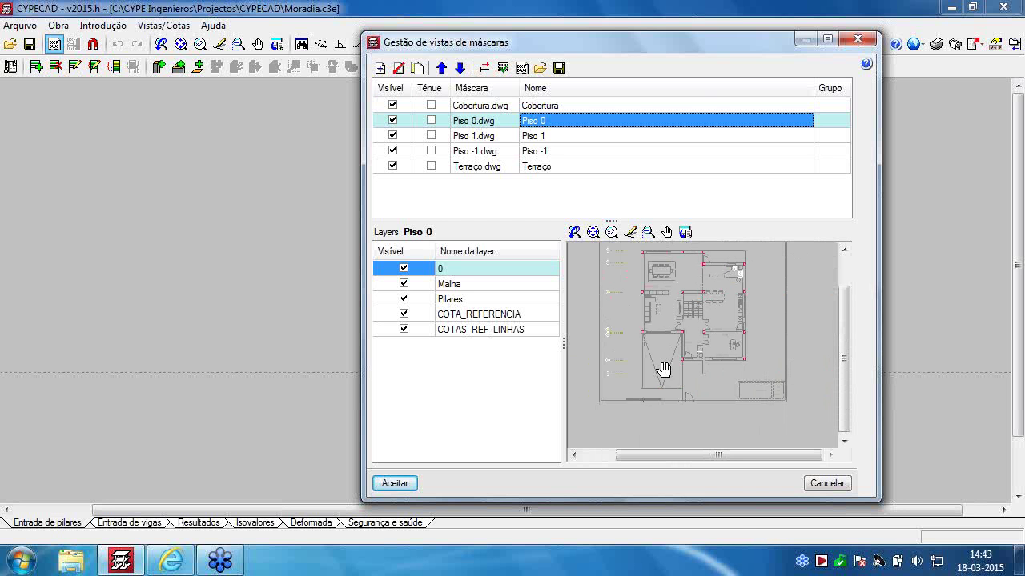
middle_click_drag(661, 373, 695, 338)
scroll(660, 373, "up", 5)
middle_click_drag(694, 400, 685, 361)
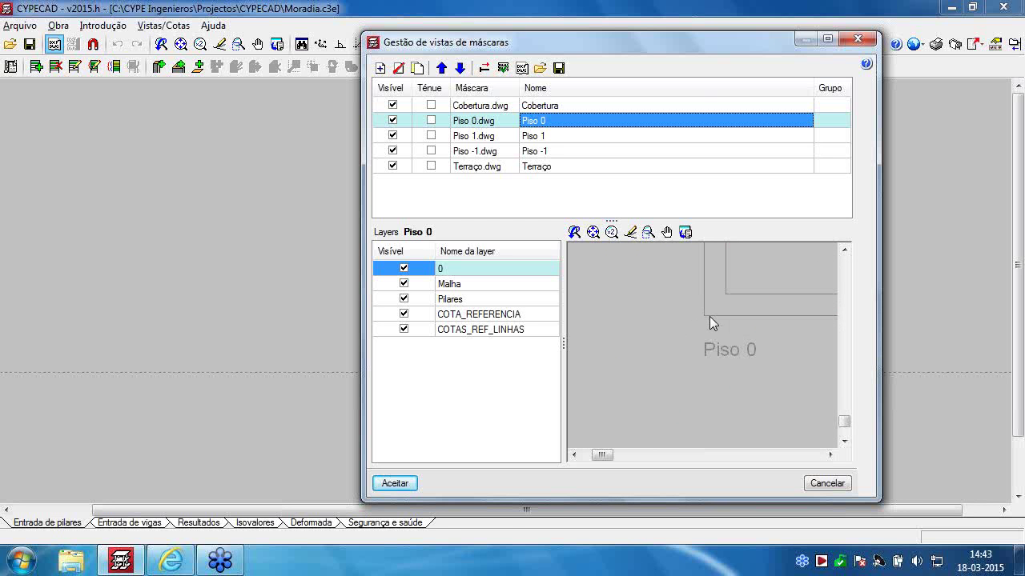
scroll(706, 316, "down", 5)
middle_click_drag(633, 375, 652, 366)
scroll(668, 369, "down", 2)
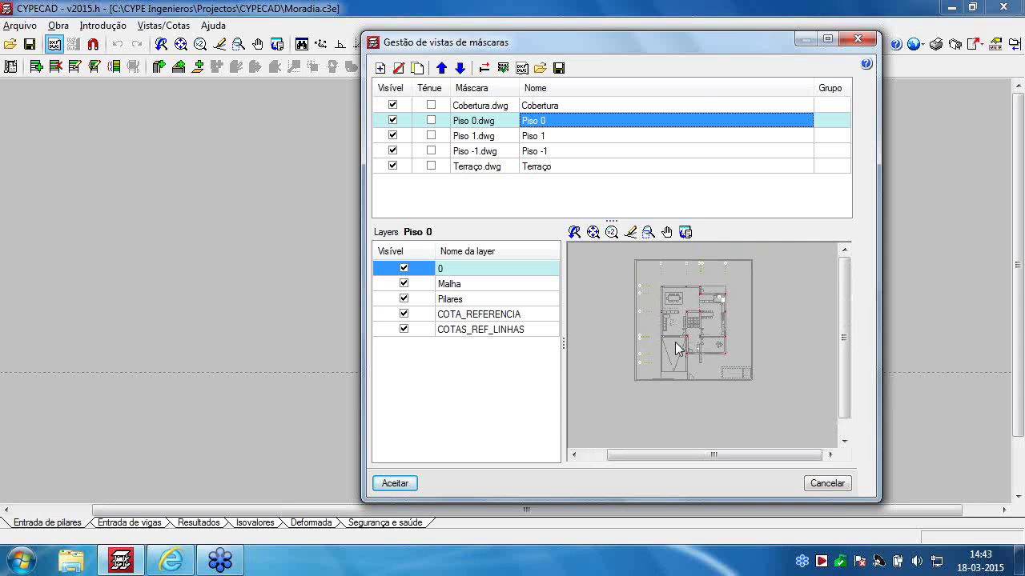
scroll(673, 356, "up", 3)
scroll(650, 376, "down", 3)
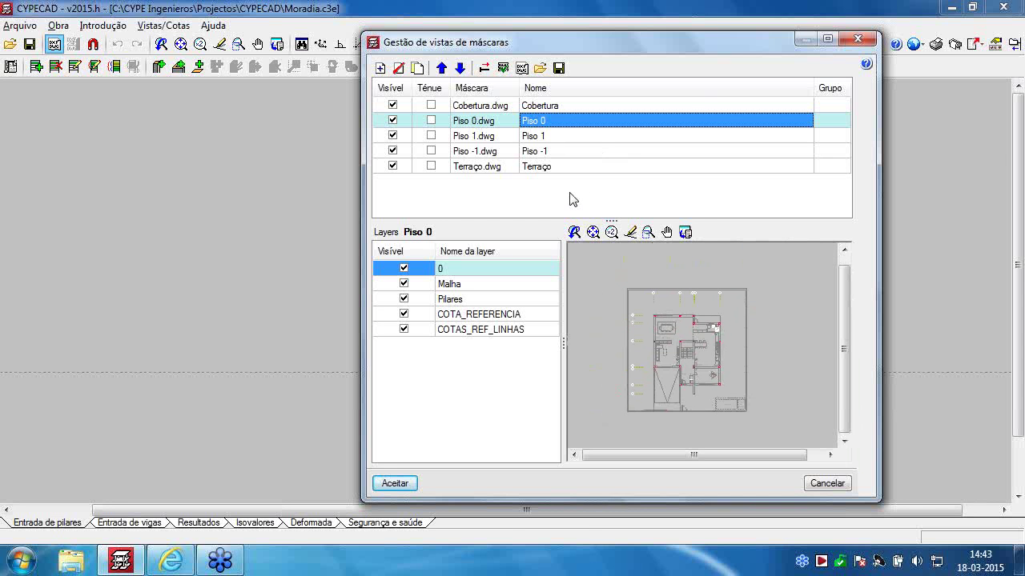
Assign the Cobertura mask to the groups Cobertura Caixa de escadas and Cobertura inclinada, and the Terraço mask to the Terraço group
left_click(503, 68)
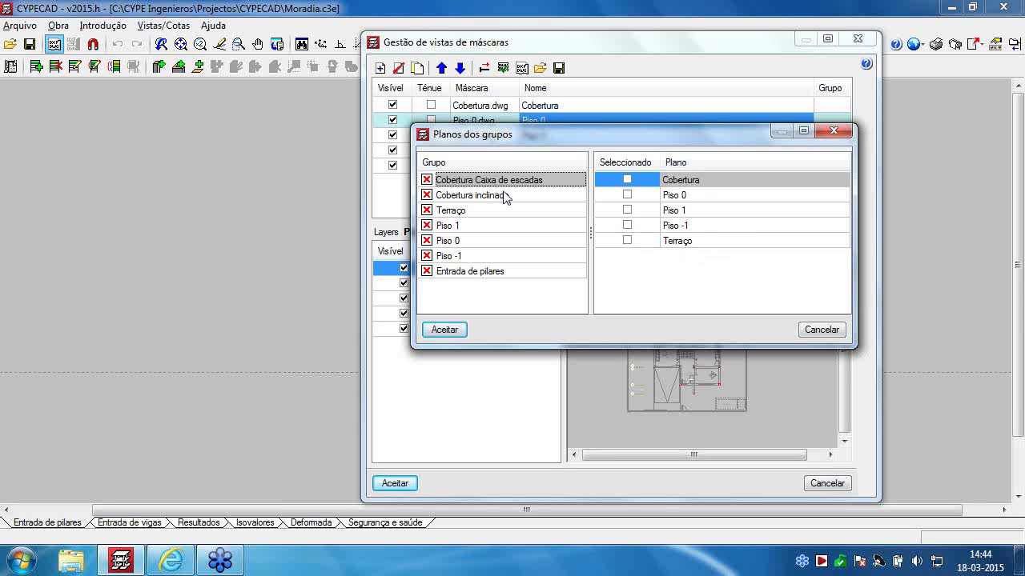
left_click(627, 180)
left_click(510, 197)
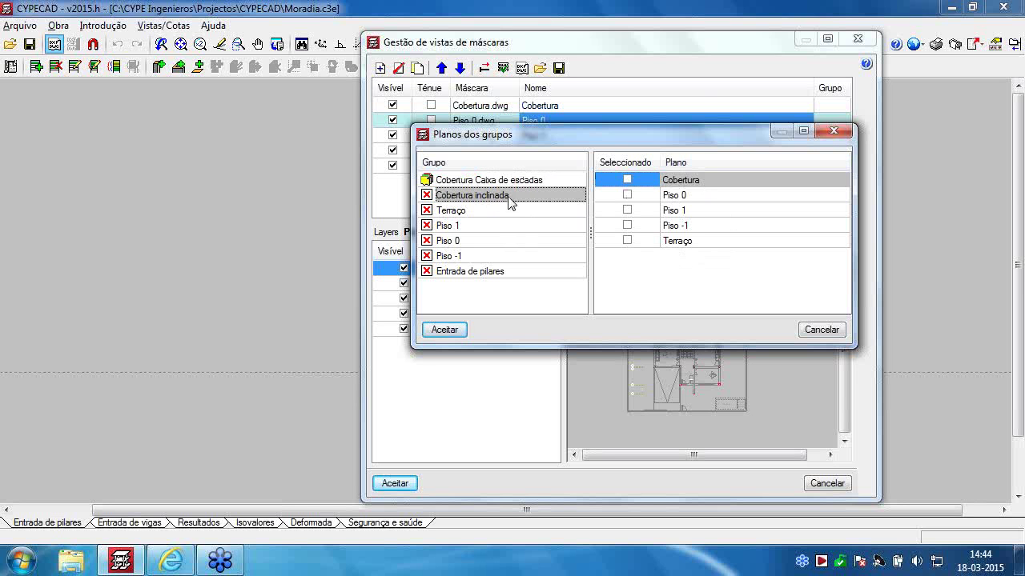
left_click(627, 179)
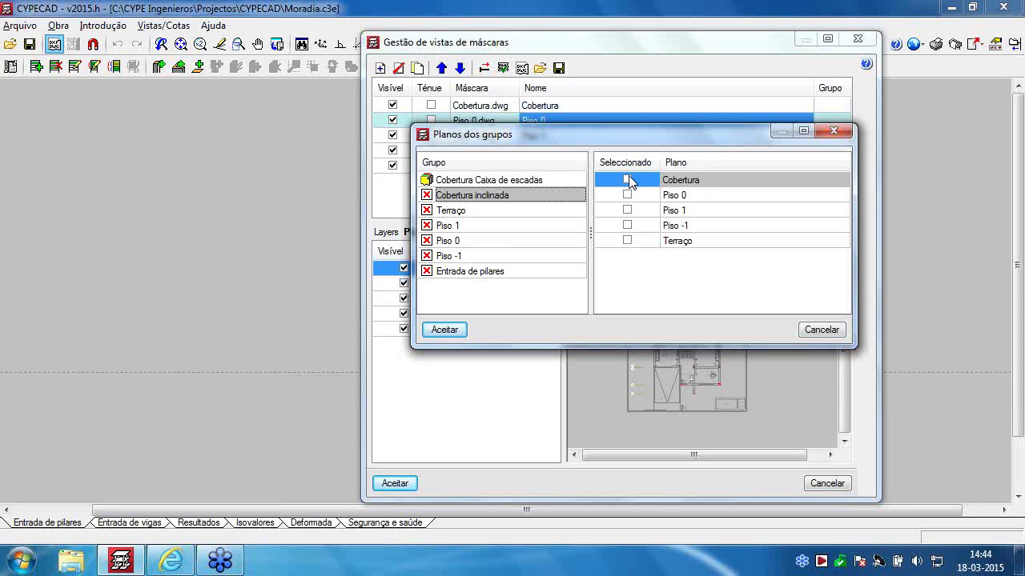
left_click(481, 212)
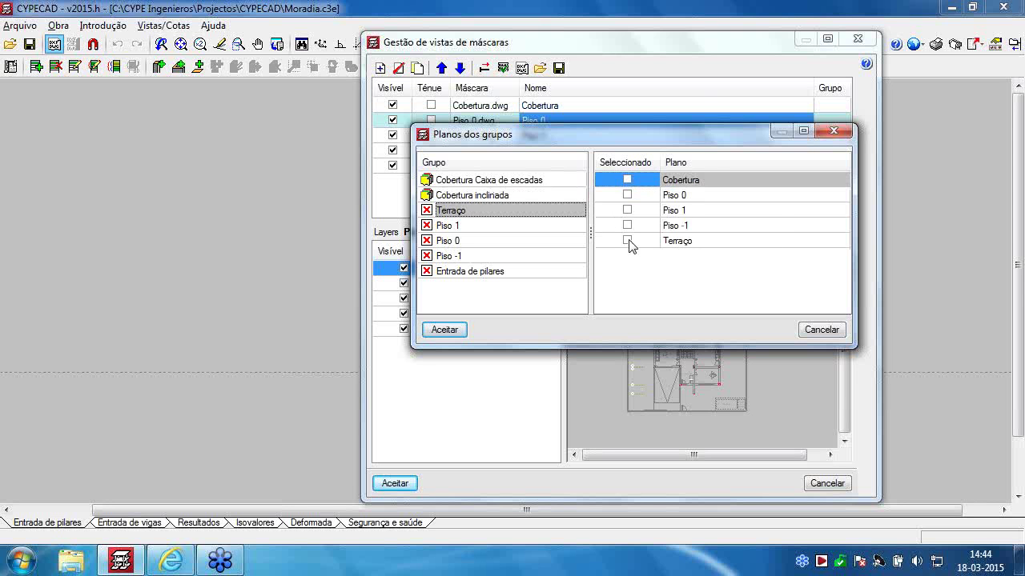
left_click(626, 240)
Assign the Piso 1, Piso 0 and Piso -1 masks to the floor groups of the same names
left_click(507, 228)
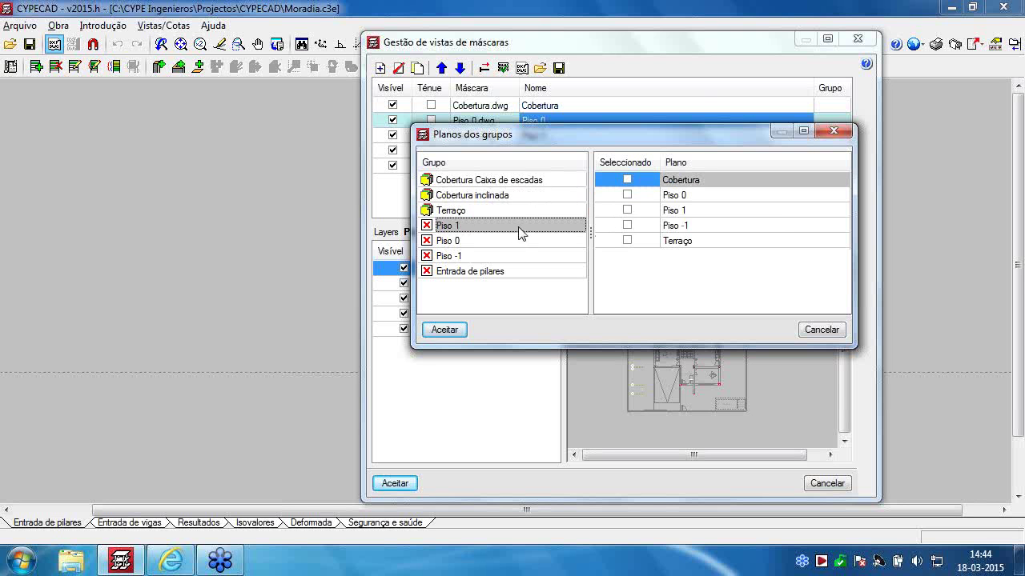
left_click(627, 210)
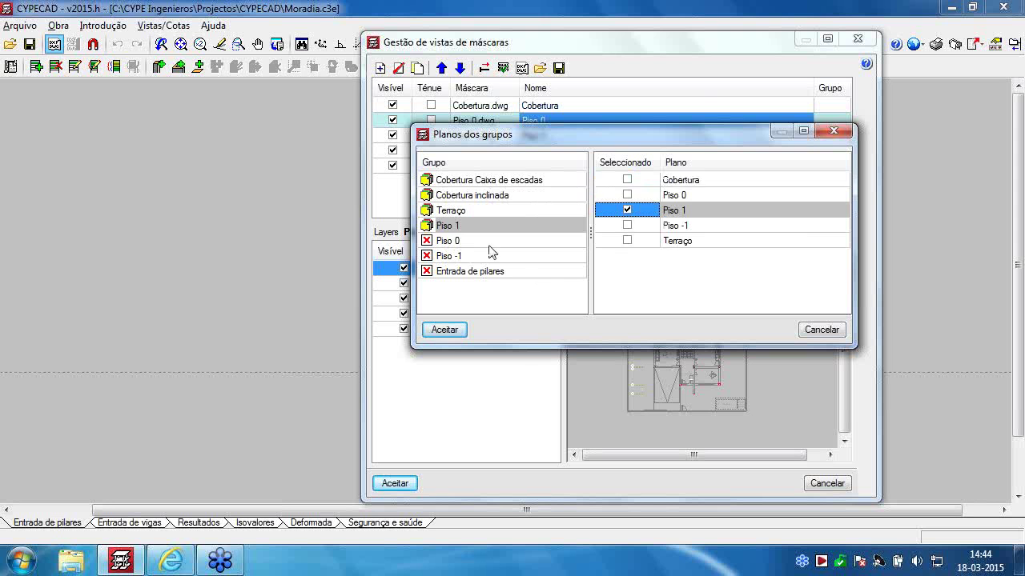
left_click(578, 239)
left_click(627, 195)
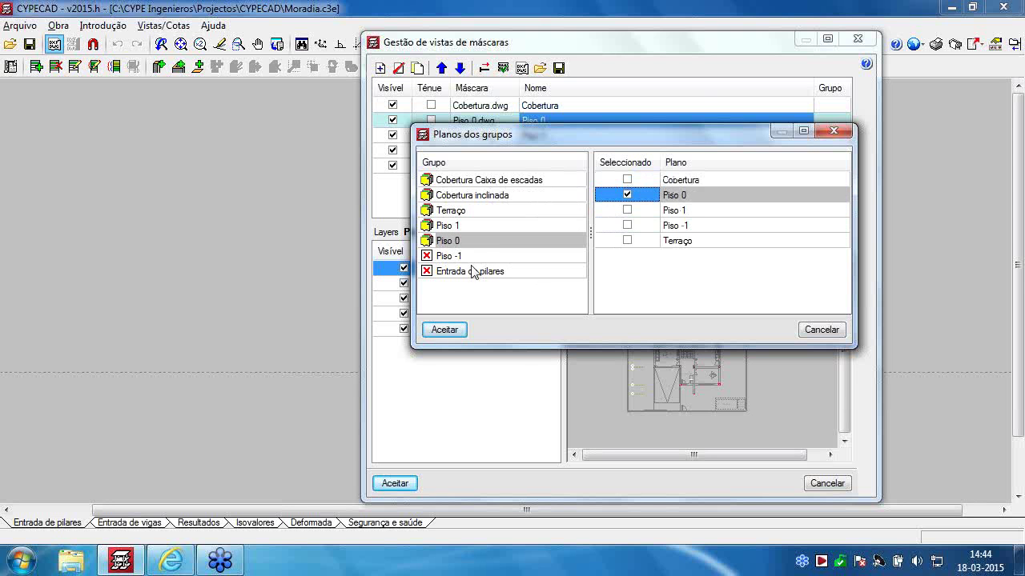
left_click(474, 258)
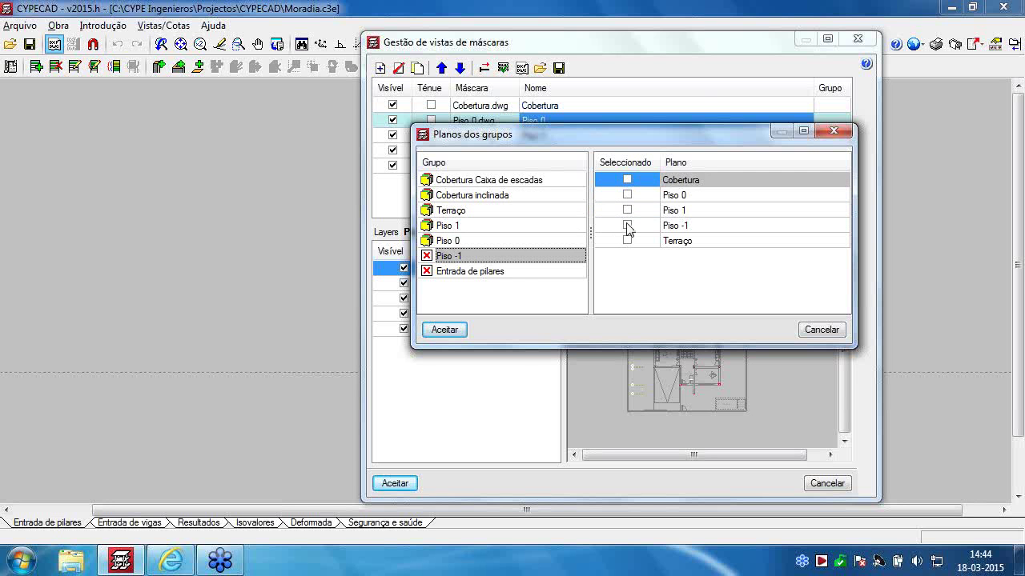
left_click(627, 225)
Assign the Piso -1 and Piso 0 masks to Entrada de pilares and accept the group assignments and mask settings
left_click(499, 274)
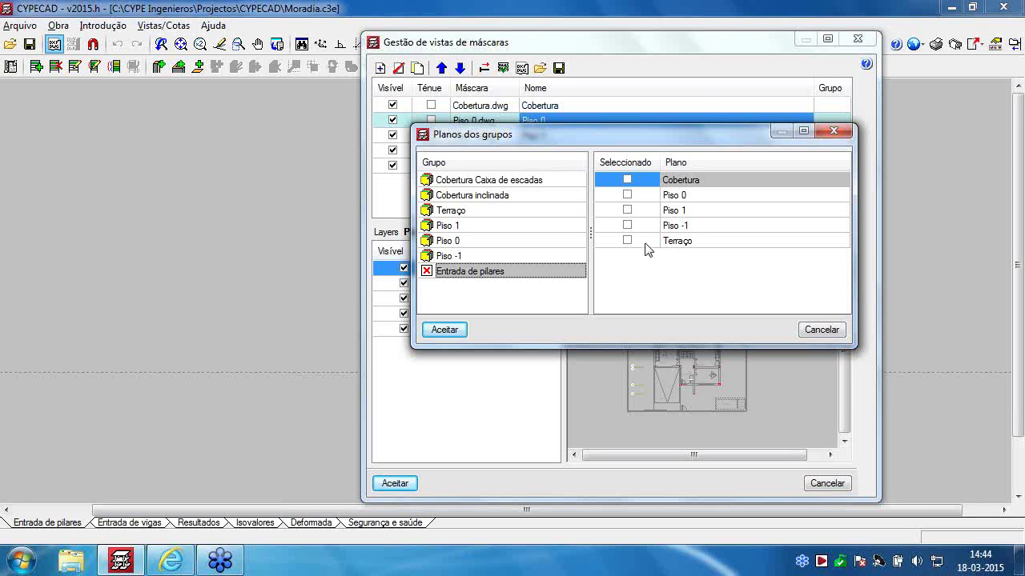
left_click(627, 225)
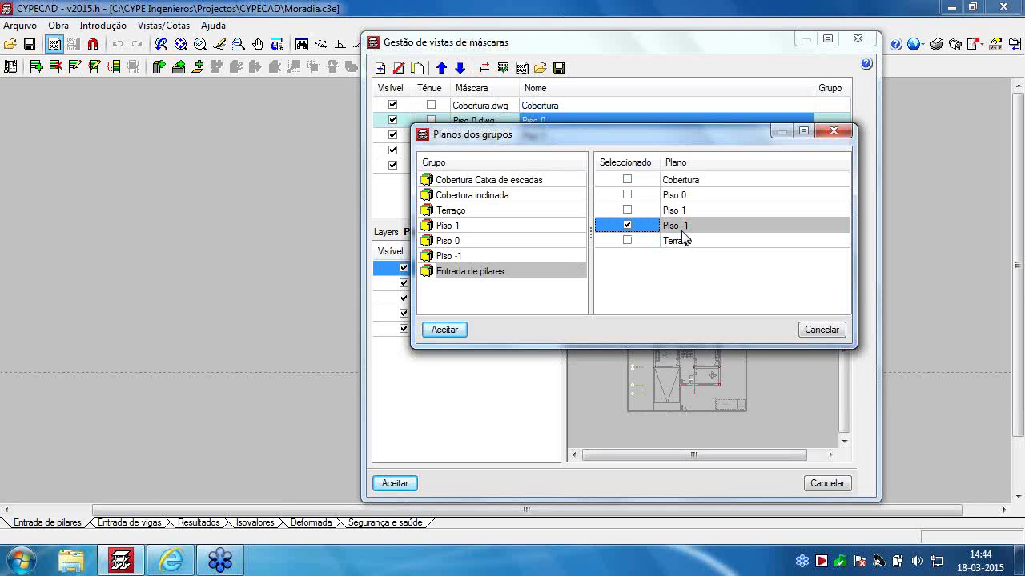
left_click(627, 195)
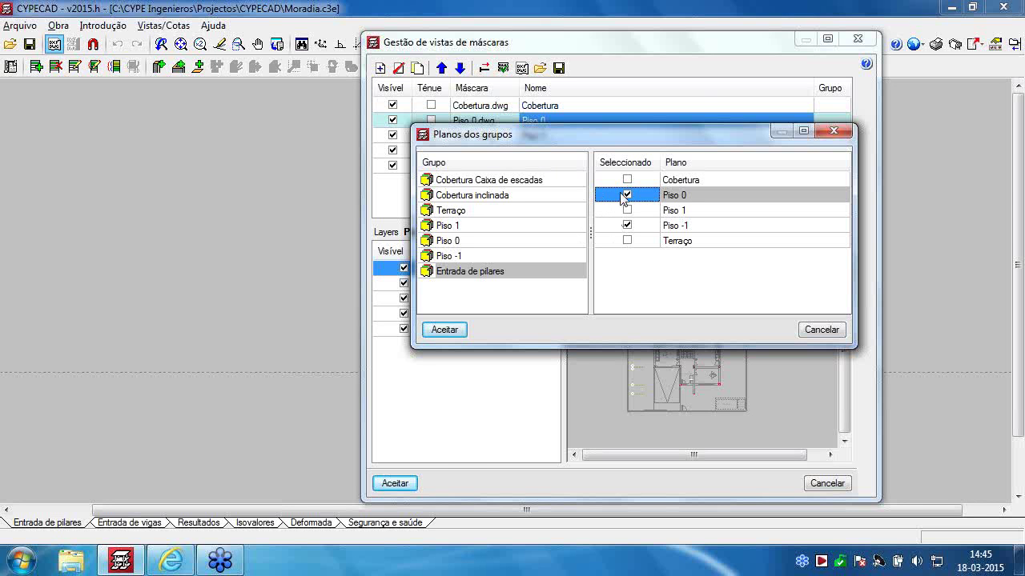
left_click(445, 330)
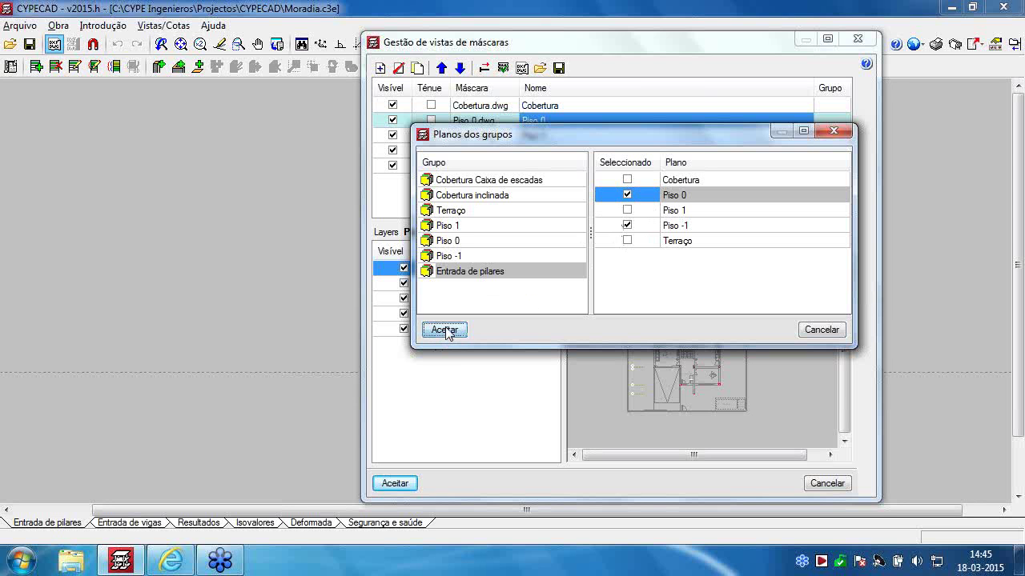
left_click(377, 485)
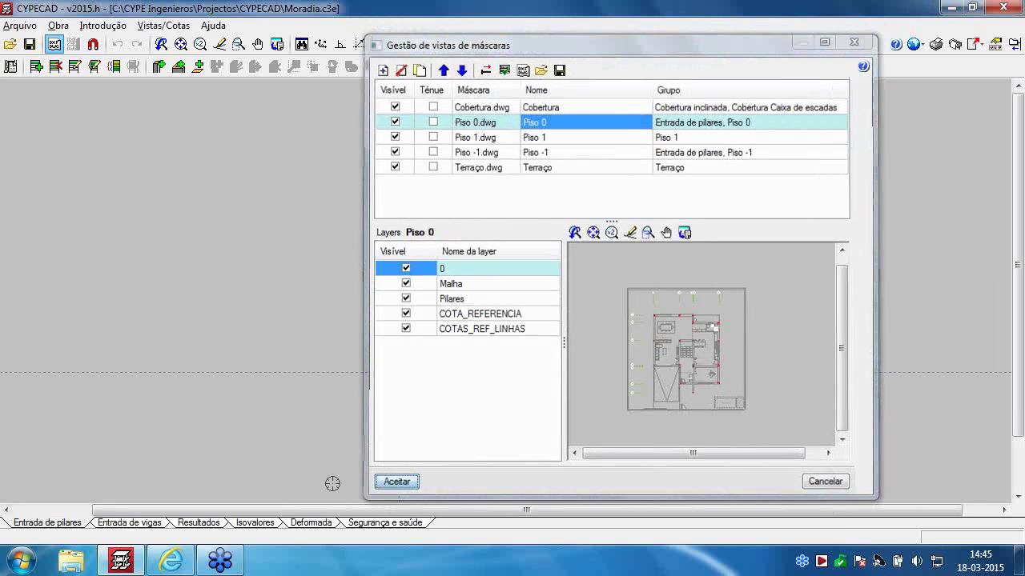
Hide the Piso 0 mask in the pillar entry view and display it again together with Piso -1
middle_click_drag(617, 330, 585, 416)
scroll(588, 391, "up", 3)
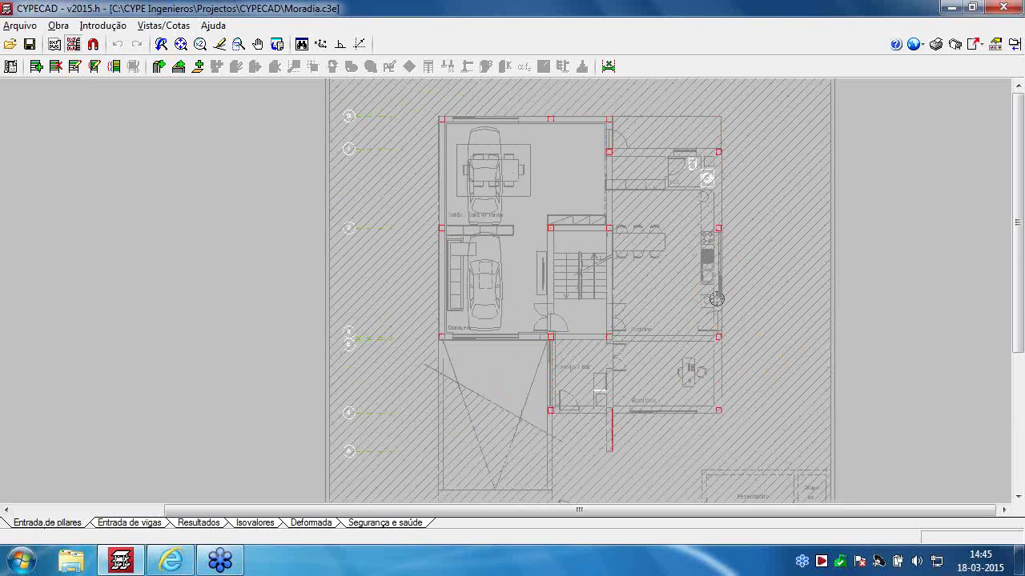
left_click(73, 44)
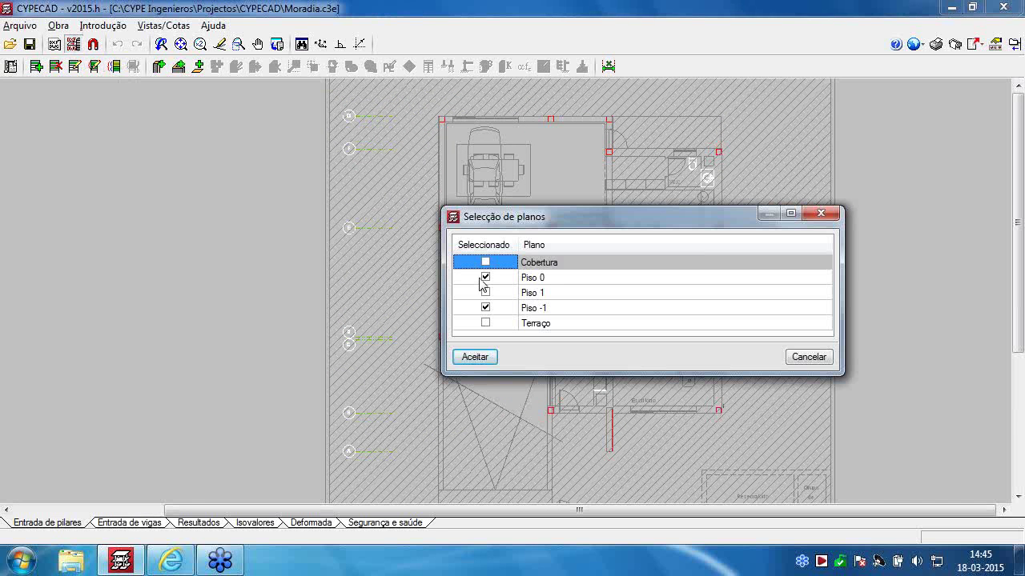
left_click(485, 276)
left_click(471, 358)
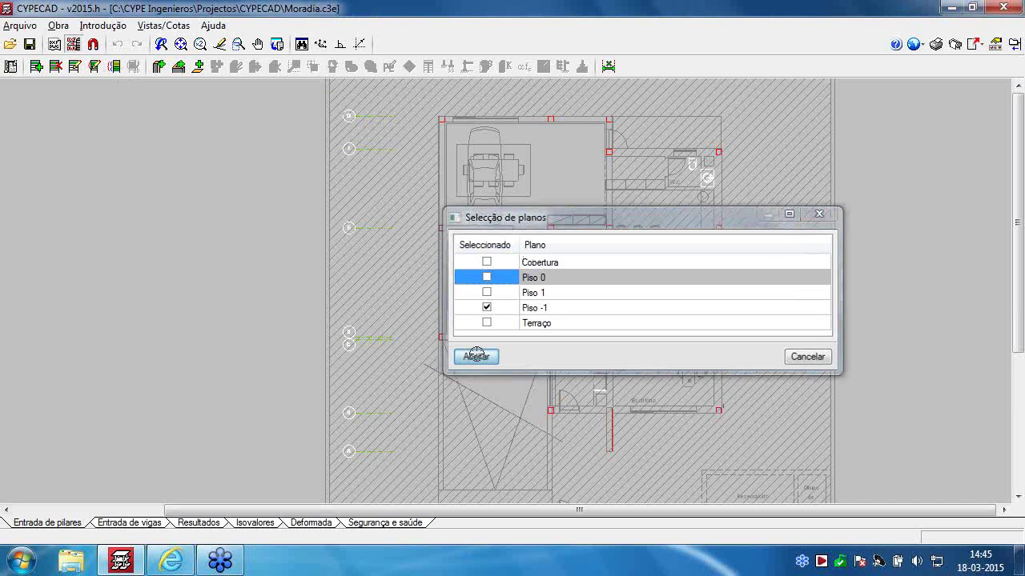
left_click(72, 44)
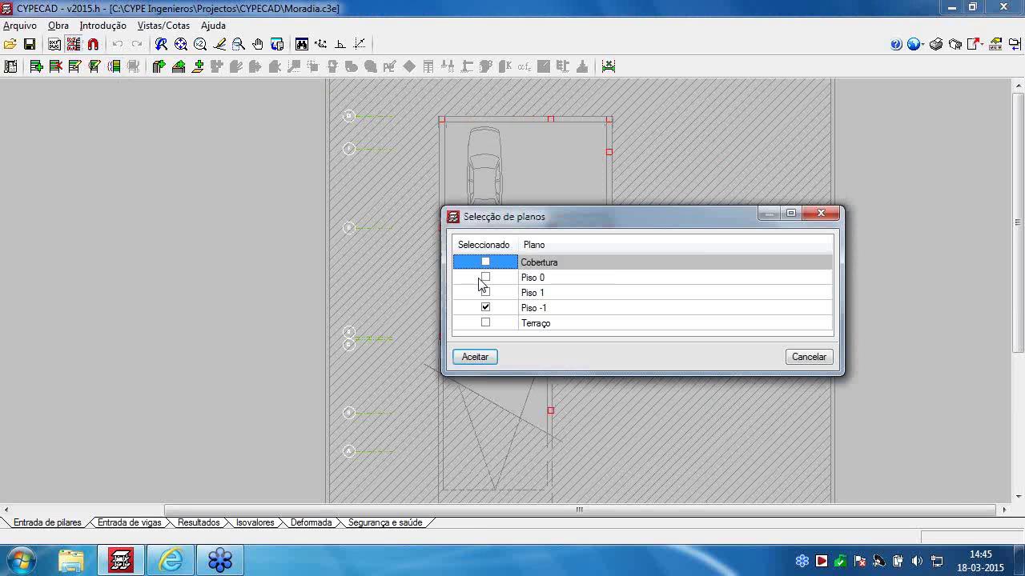
left_click(486, 278)
left_click(481, 359)
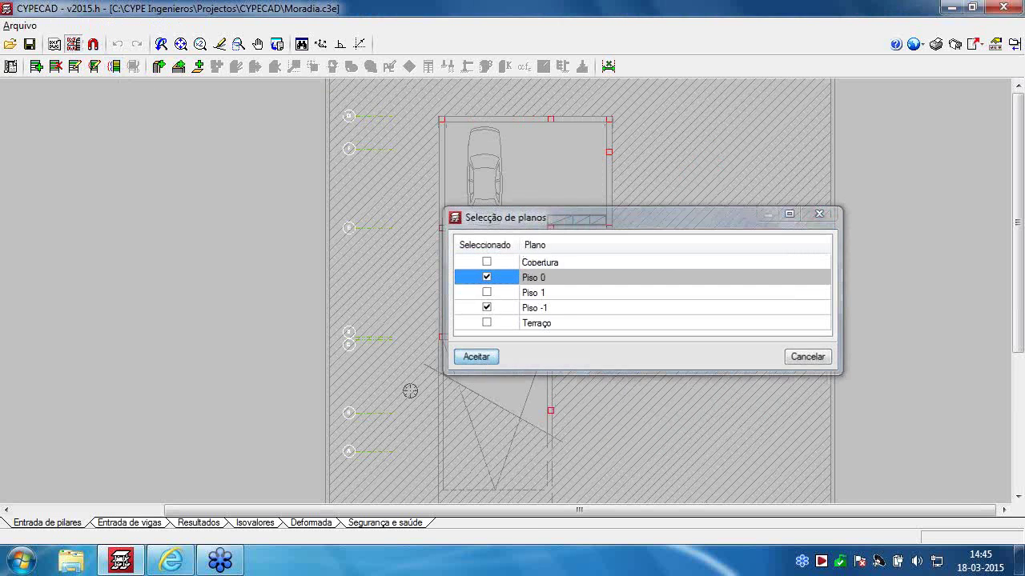
Examine the pillar outline at the corner between the ramp and the hall and its insertion point on the overlaid masks
middle_click_drag(542, 393, 506, 370)
scroll(513, 417, "up", 4)
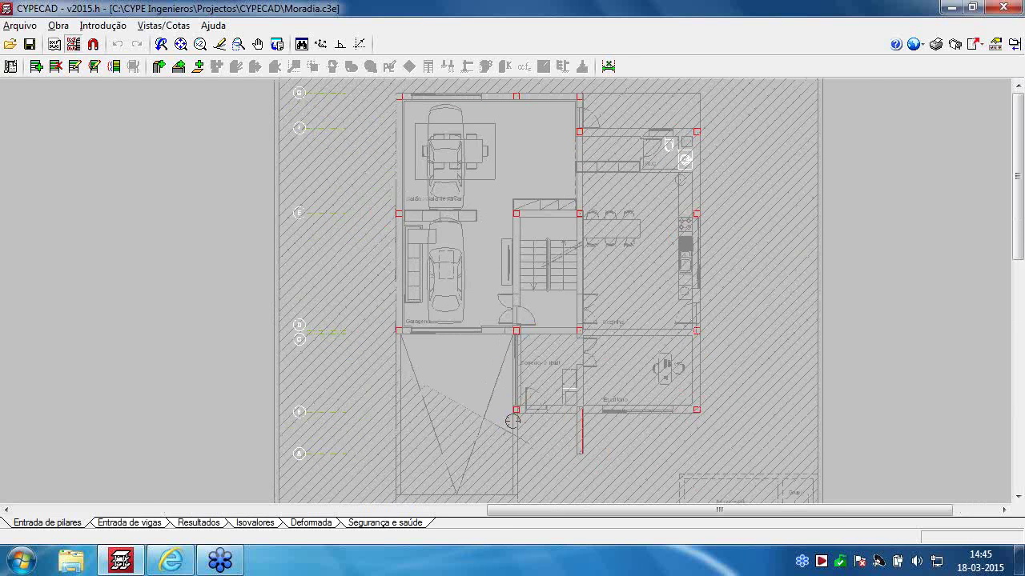
scroll(520, 413, "up", 6)
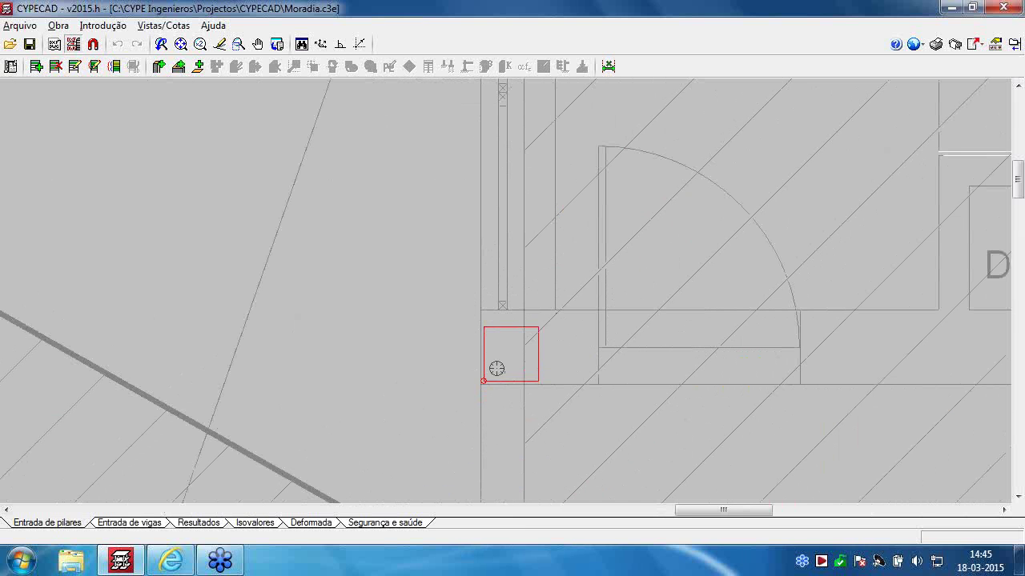
scroll(485, 389, "up", 2)
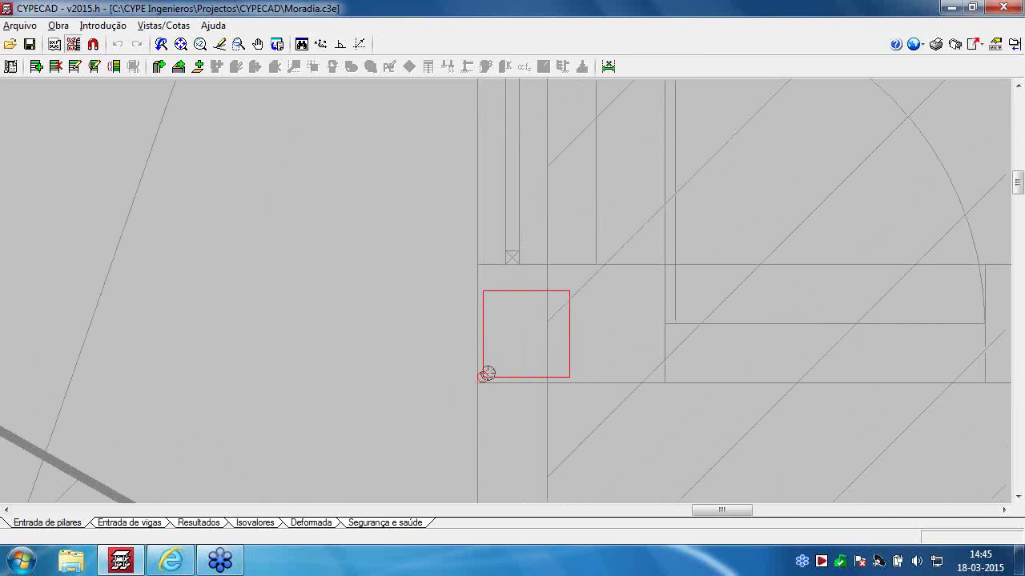
scroll(487, 374, "down", 4)
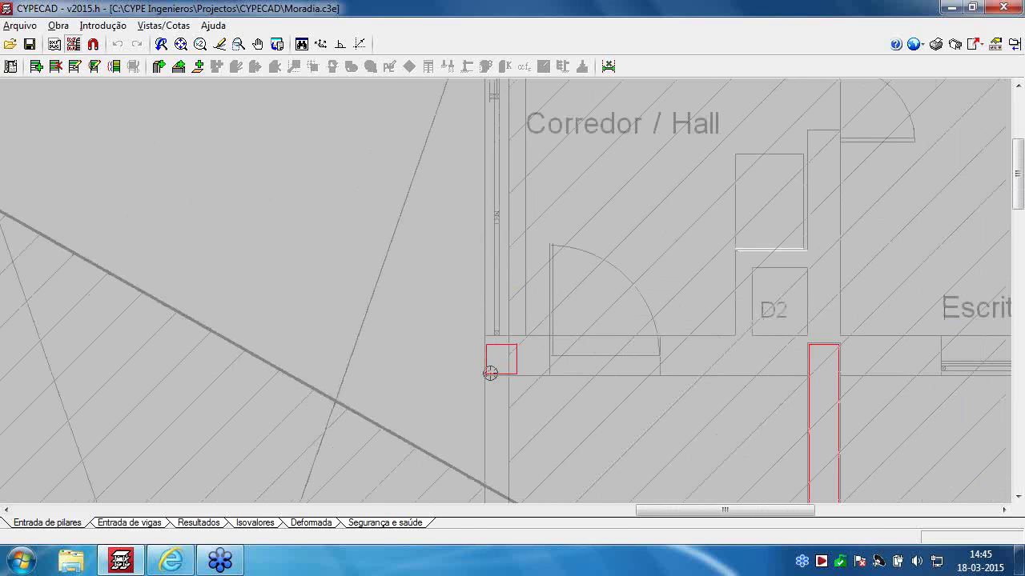
scroll(490, 373, "up", 2)
scroll(487, 370, "down", 1)
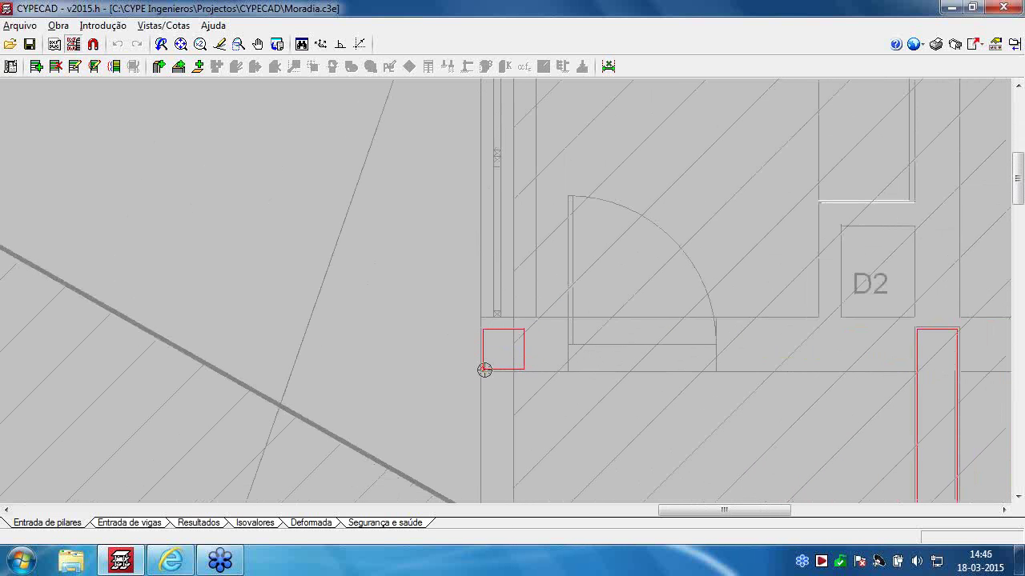
scroll(485, 368, "down", 6)
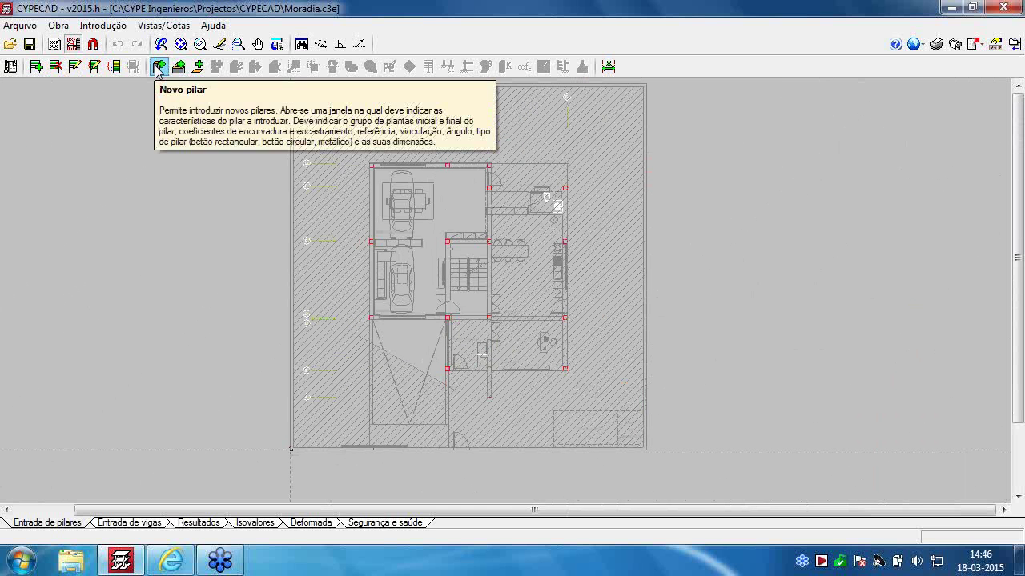
left_click(106, 29)
left_click(120, 64)
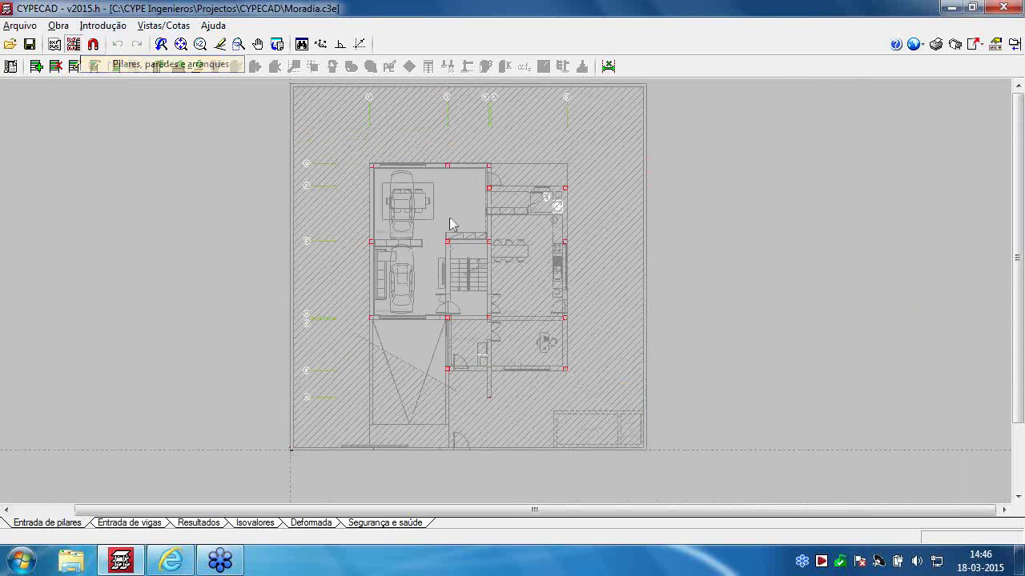
left_click(597, 223)
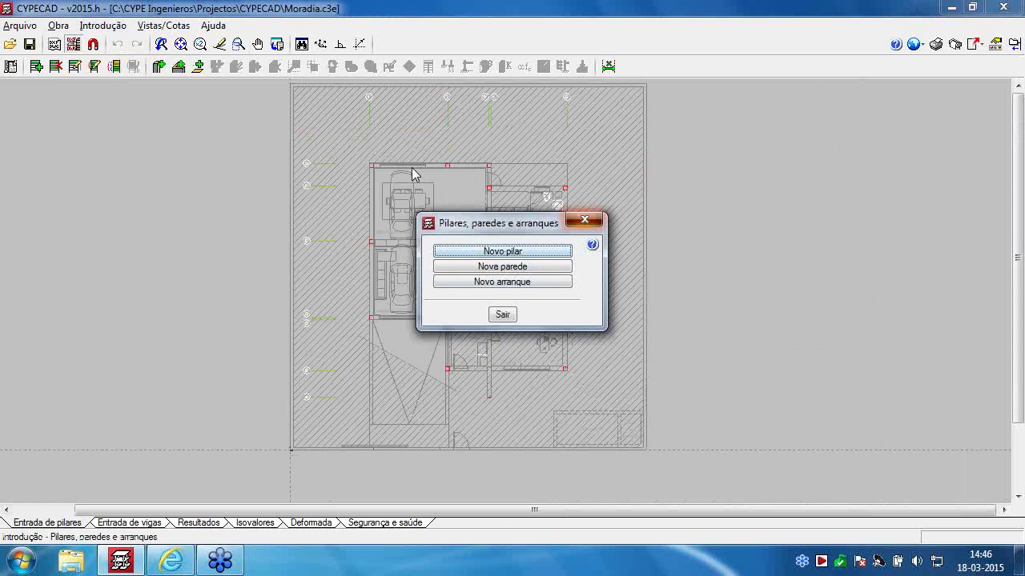
Define a new pillar with a 0.25 x 0.25 section on all five floors and accept its data
left_click(158, 68)
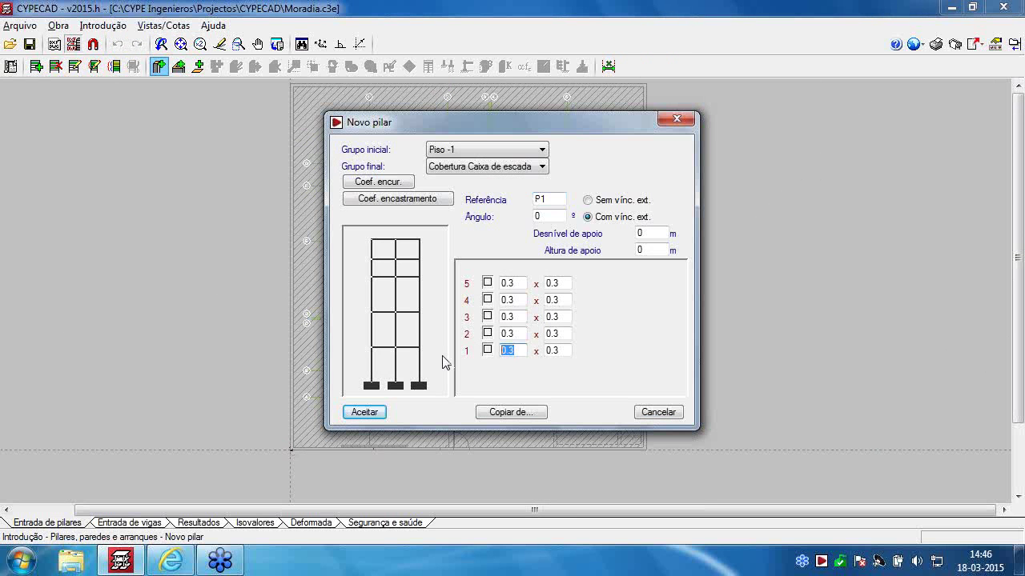
type(".25")
left_click(546, 352)
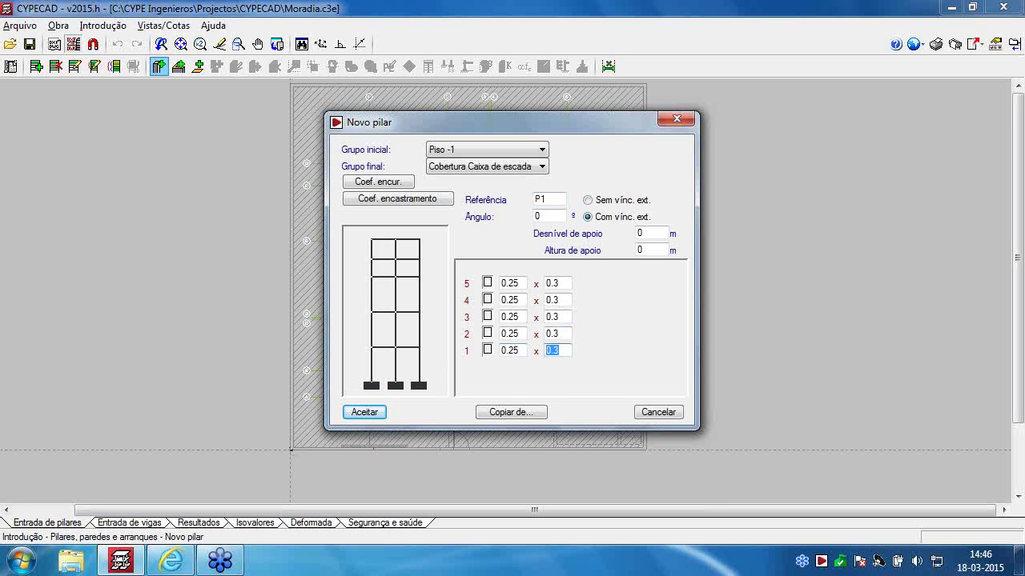
type(".25")
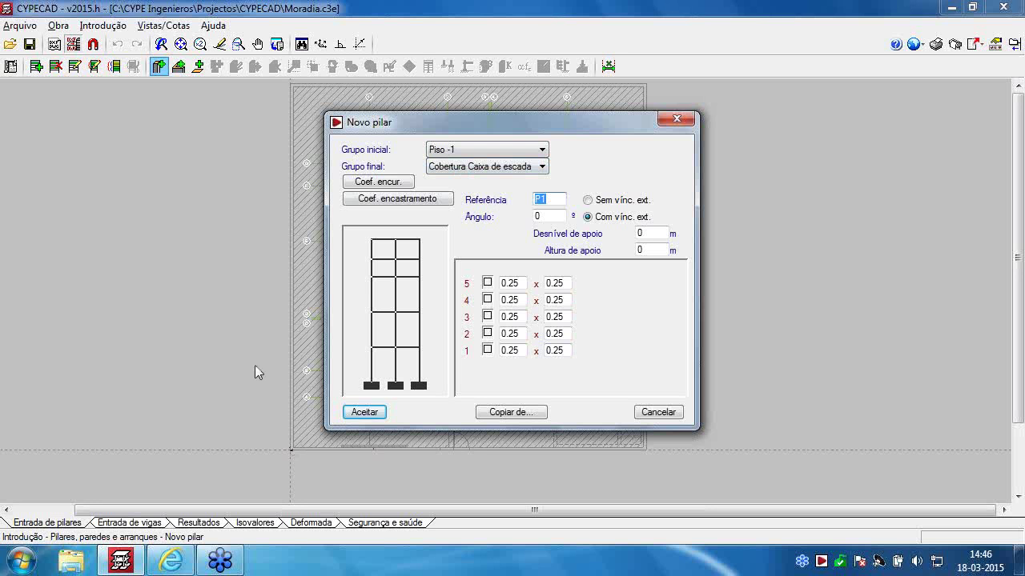
left_click(364, 412)
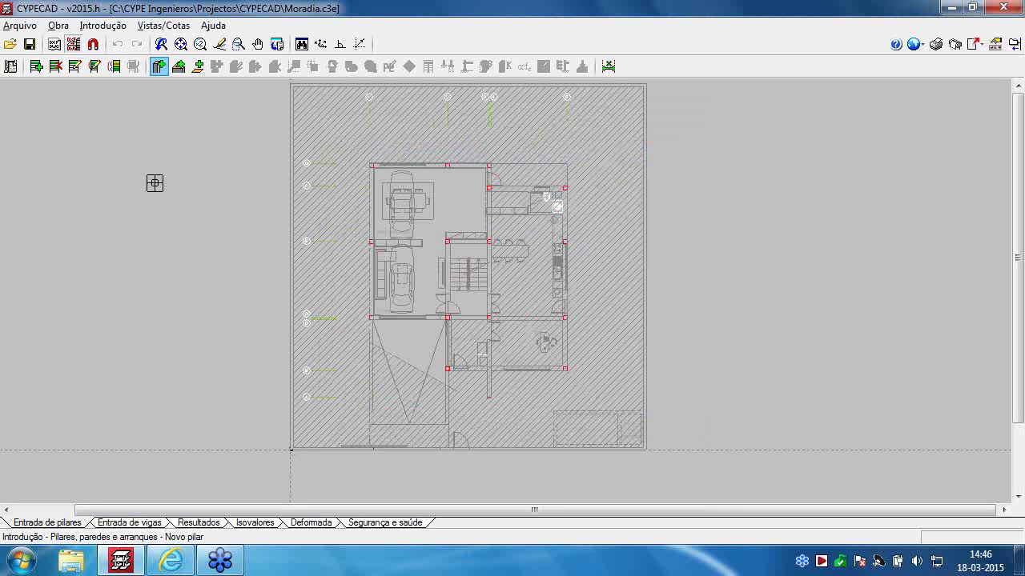
Activate the DWG captures with only the Centro snap enabled and accept the selection
left_click(93, 45)
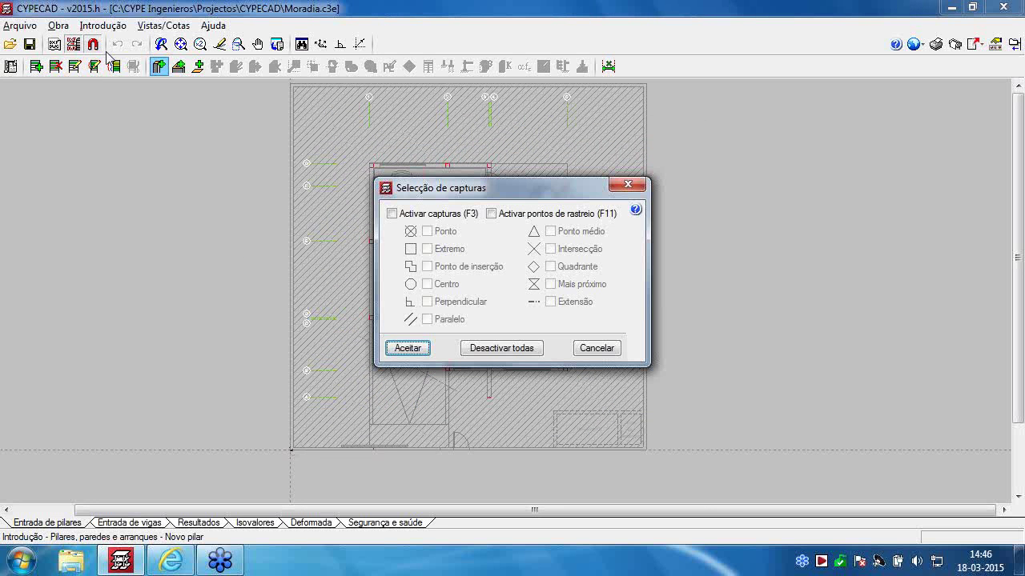
left_click(418, 216)
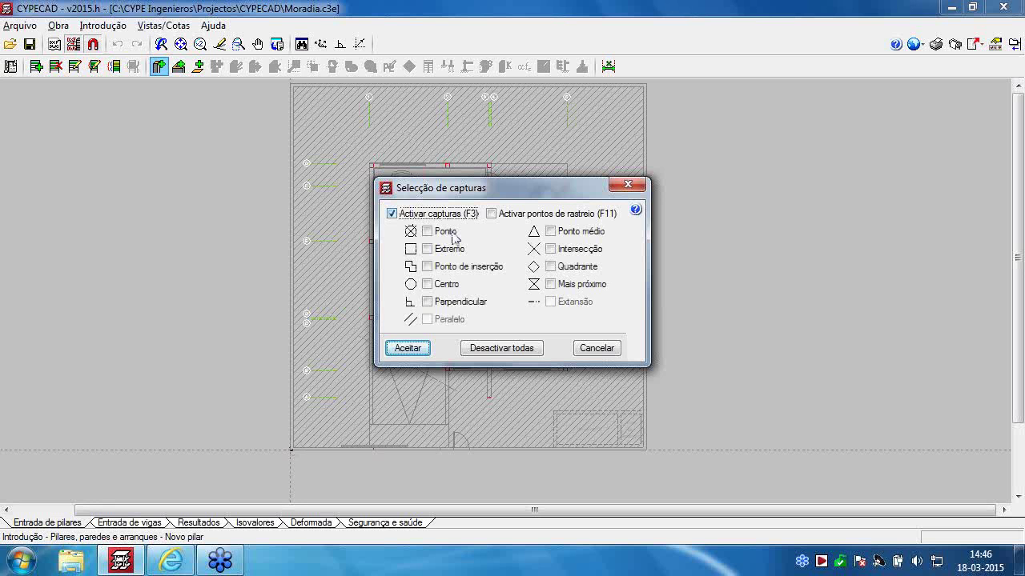
left_click(427, 284)
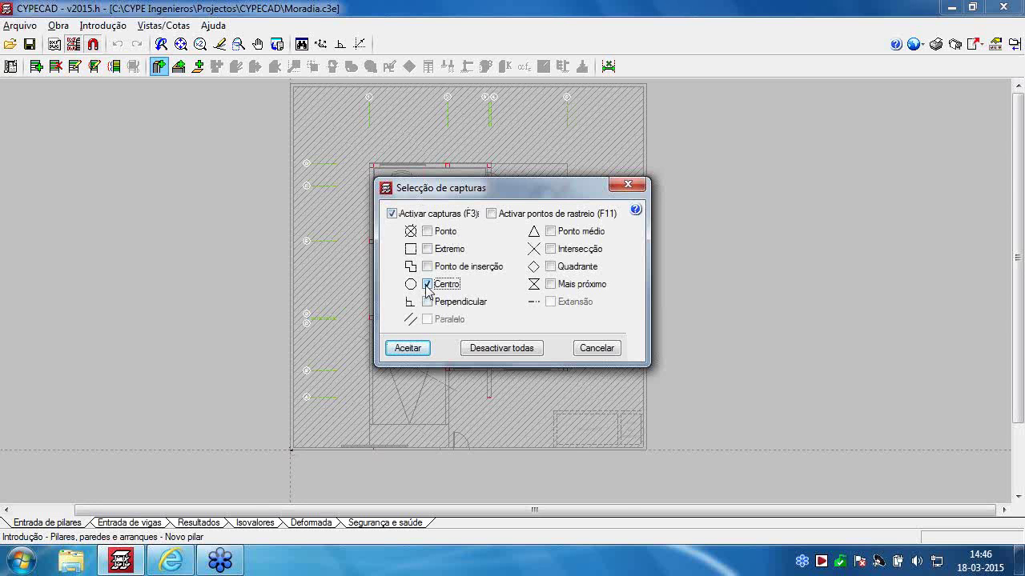
left_click(420, 350)
Place pillars on the mask outlines at the ramp and hall corner and at the outer corner of the Escritório
scroll(477, 391, "up", 5)
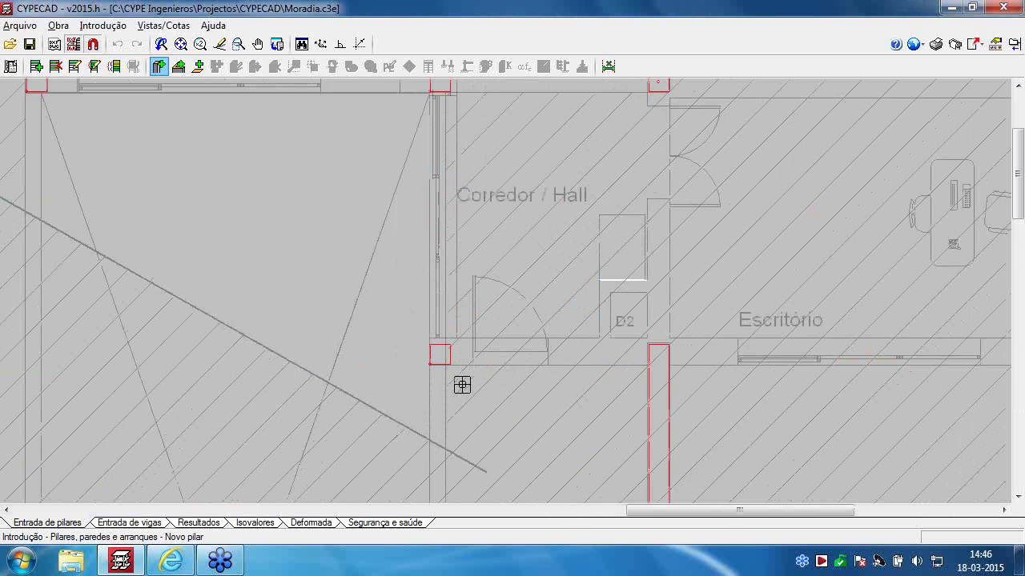
scroll(432, 354, "up", 2)
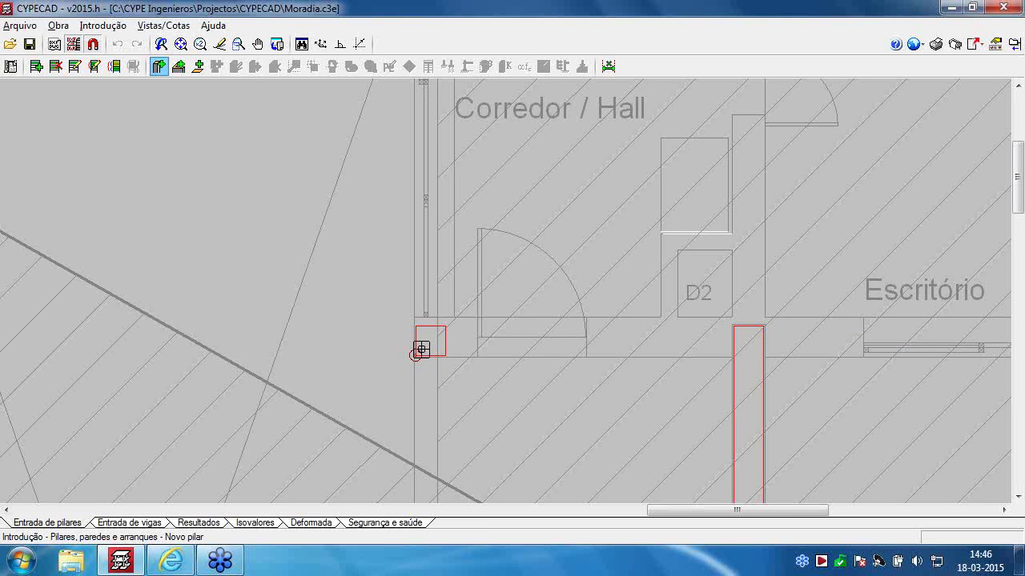
left_click(425, 349)
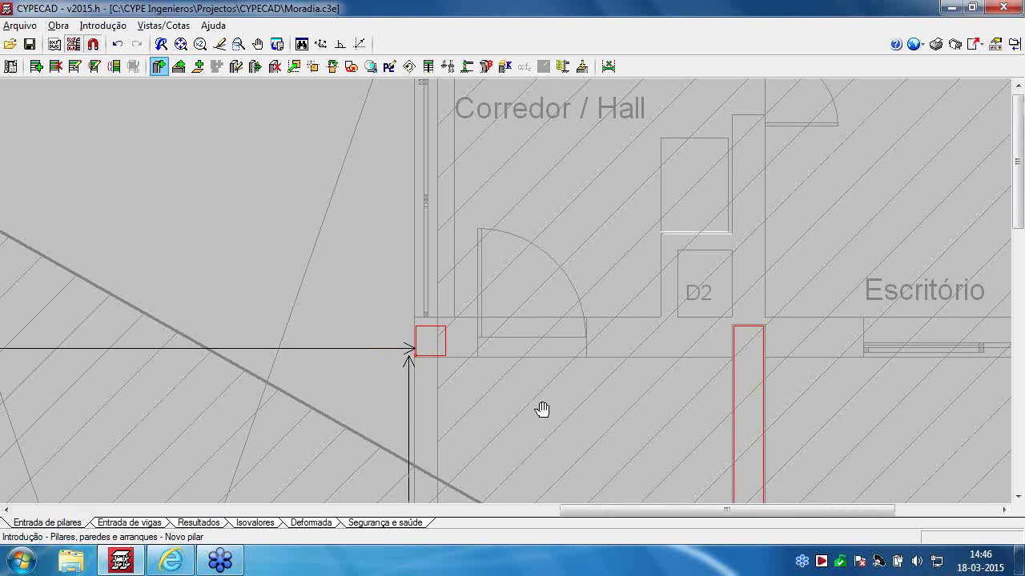
scroll(542, 410, "down", 1)
scroll(785, 384, "right", 3)
scroll(765, 380, "up", 1)
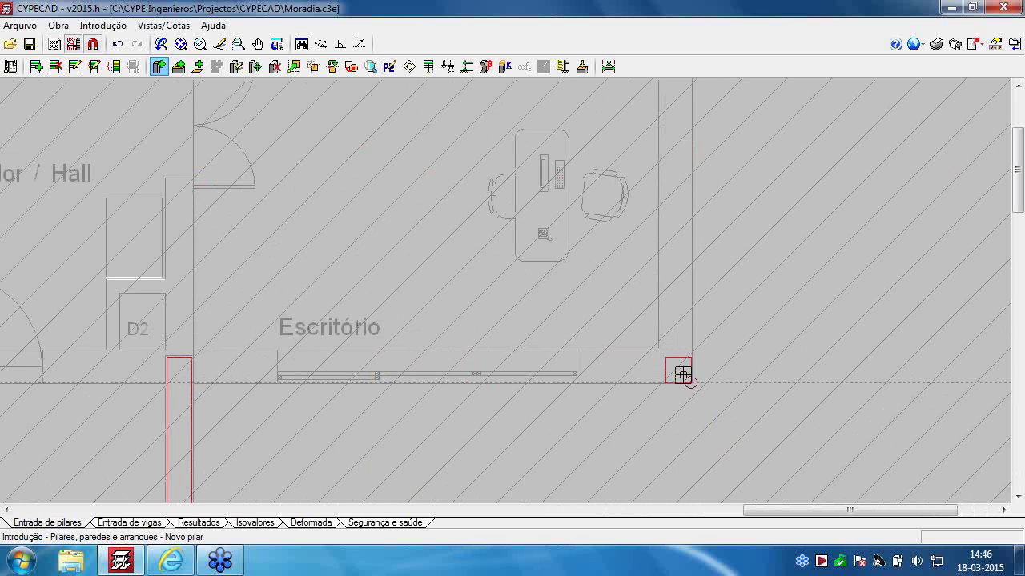
left_click(683, 375)
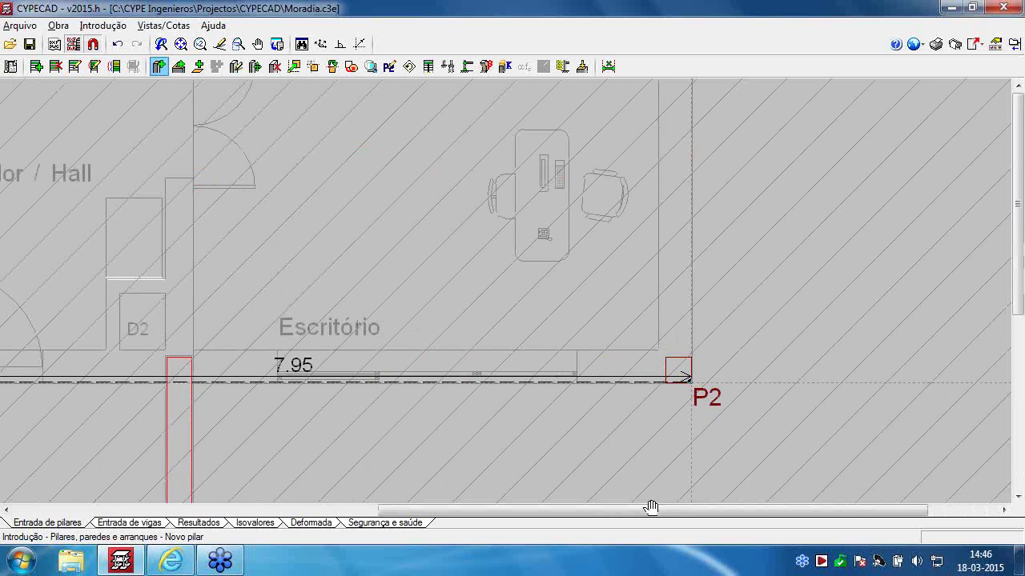
Insert the four pillars along the wall line between the Garagem and the ramp, through the stair corner to the outer kitchen wall
scroll(574, 380, "down", 2)
scroll(632, 349, "left", 3)
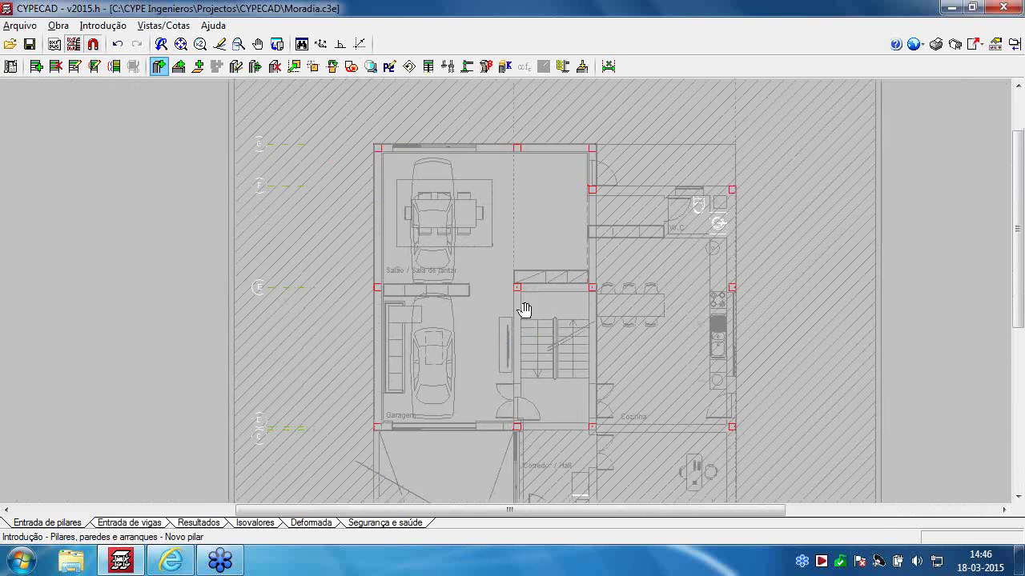
scroll(366, 318, "up", 3)
scroll(302, 311, "up", 1)
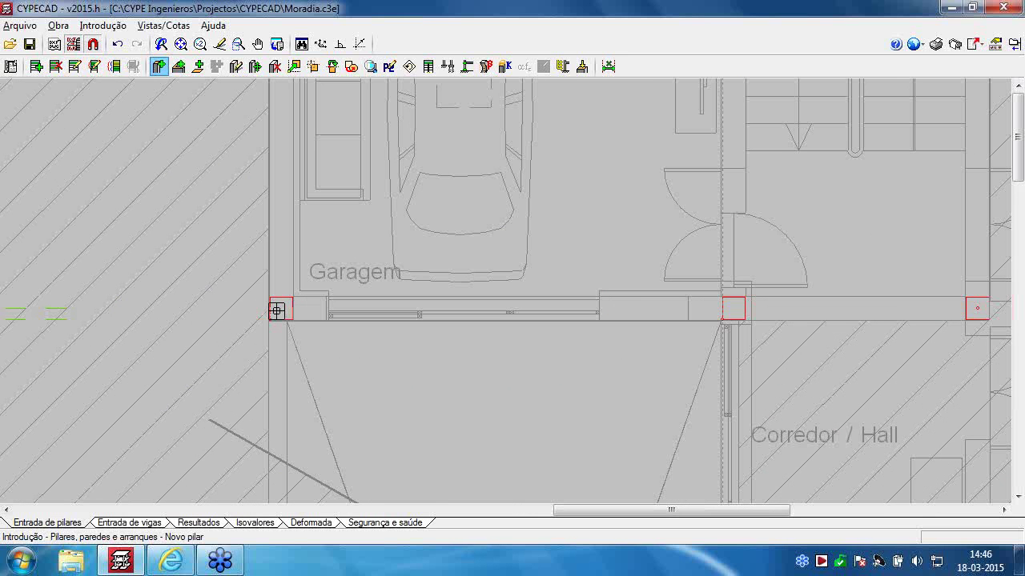
left_click(274, 313)
middle_click_drag(798, 305, 363, 316)
left_click(532, 327)
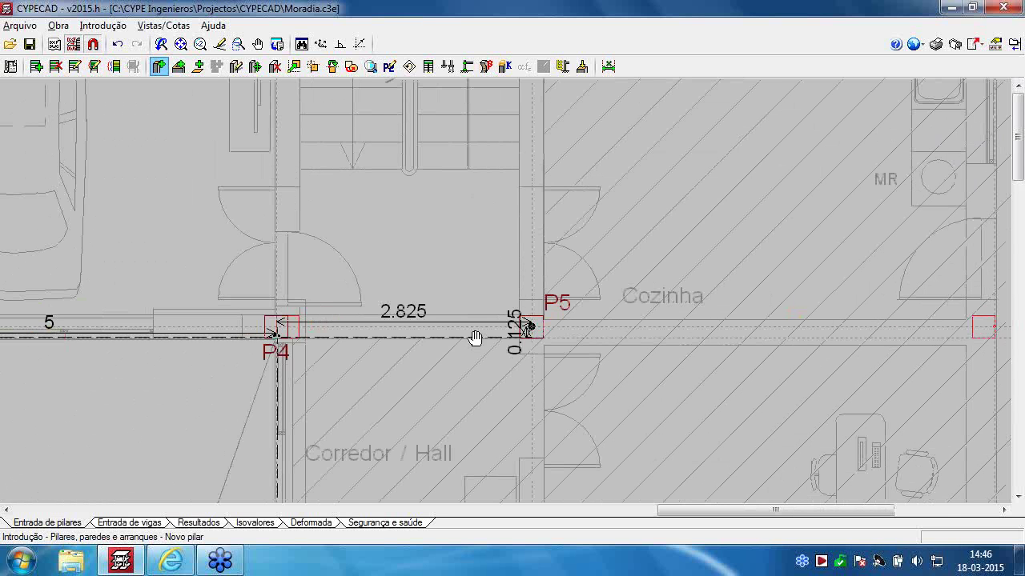
middle_click_drag(666, 331, 396, 335)
middle_click_drag(112, 368, 173, 359)
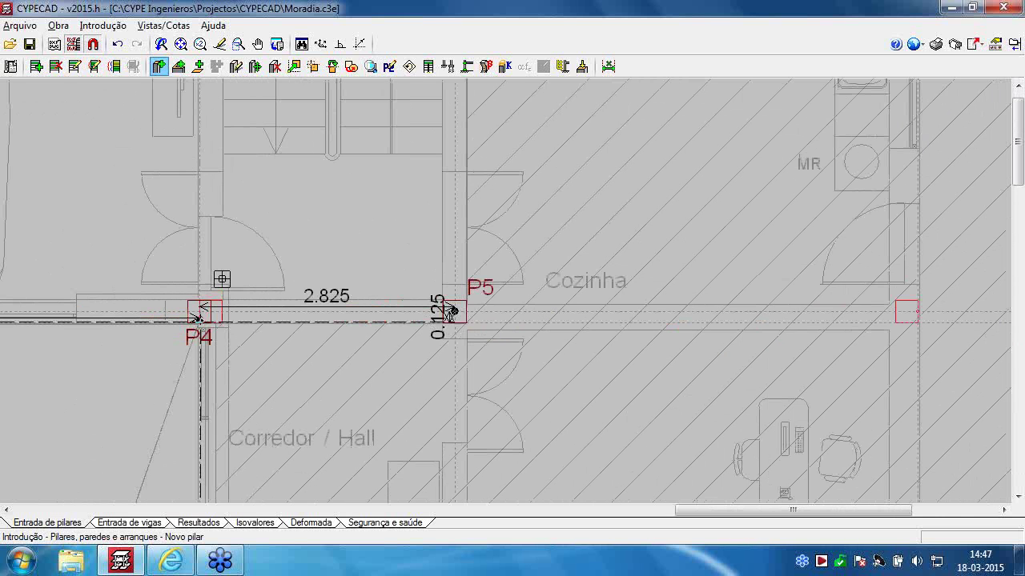
middle_click_drag(820, 342, 533, 342)
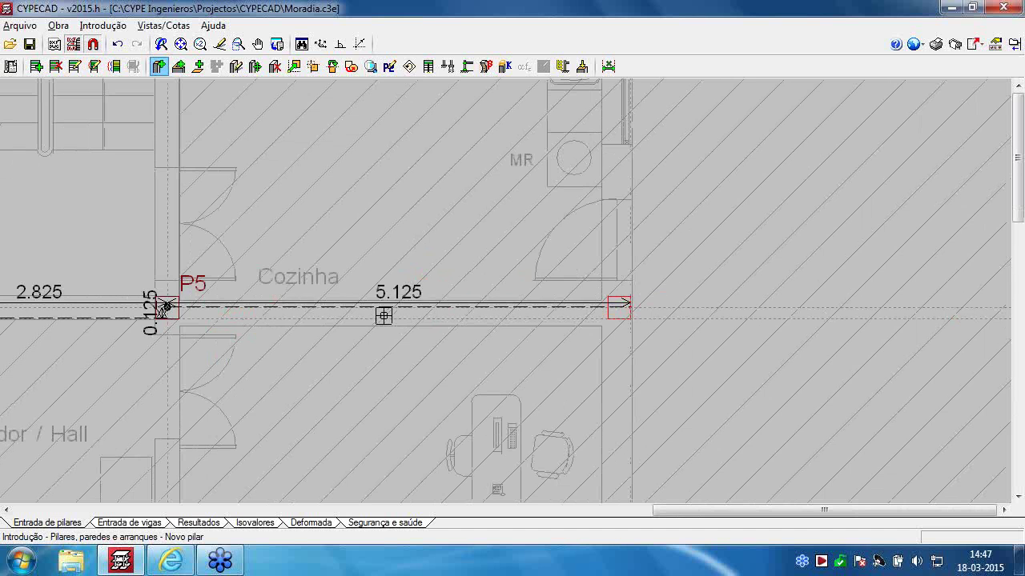
Insert the four pillars along axis E: at the outer garage wall, both stairwell corners and the outer kitchen wall
scroll(384, 315, "down", 2)
middle_click_drag(383, 316, 745, 396)
middle_click_drag(550, 276, 825, 413)
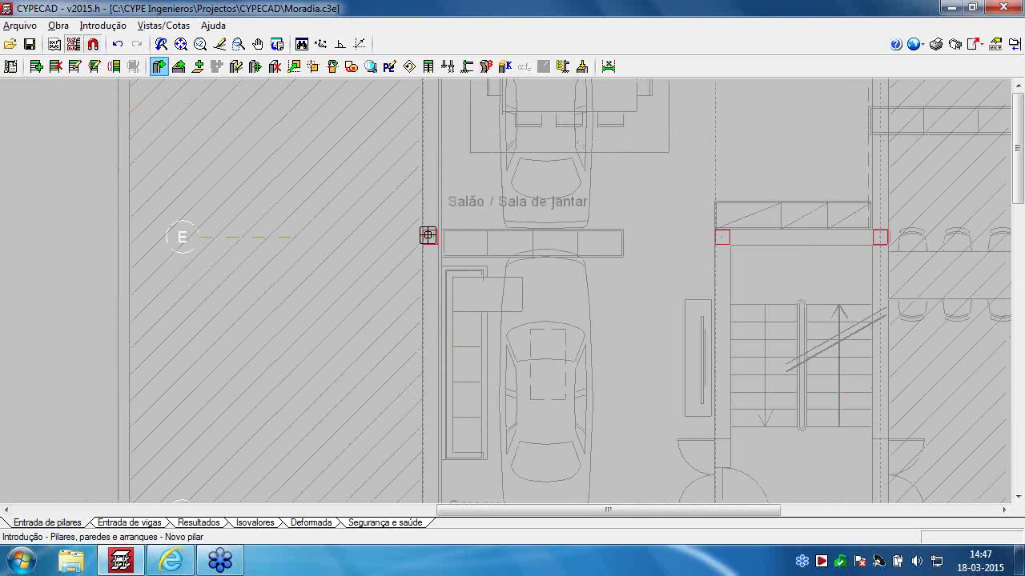
scroll(428, 235, "up", 2)
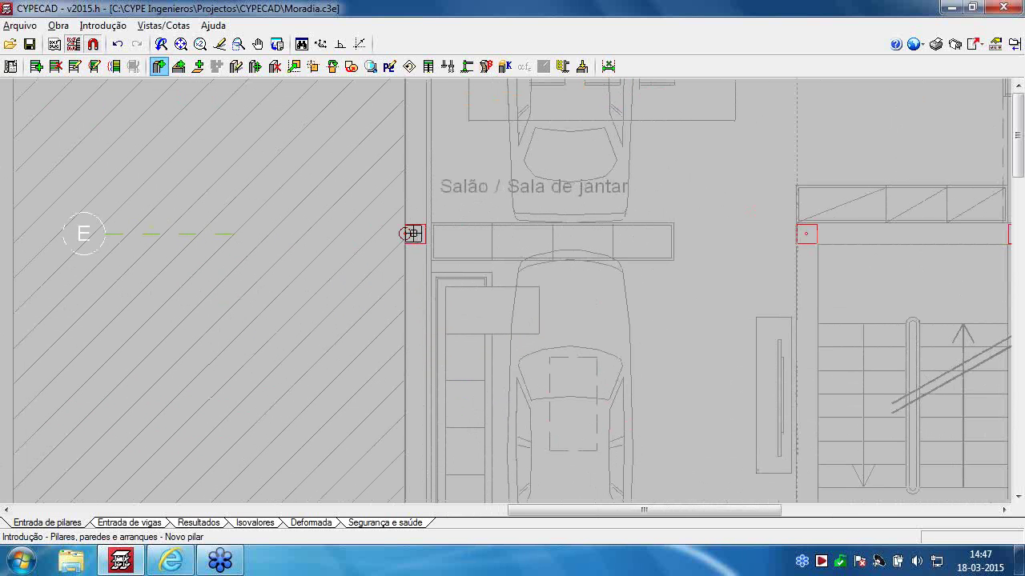
left_click(416, 235)
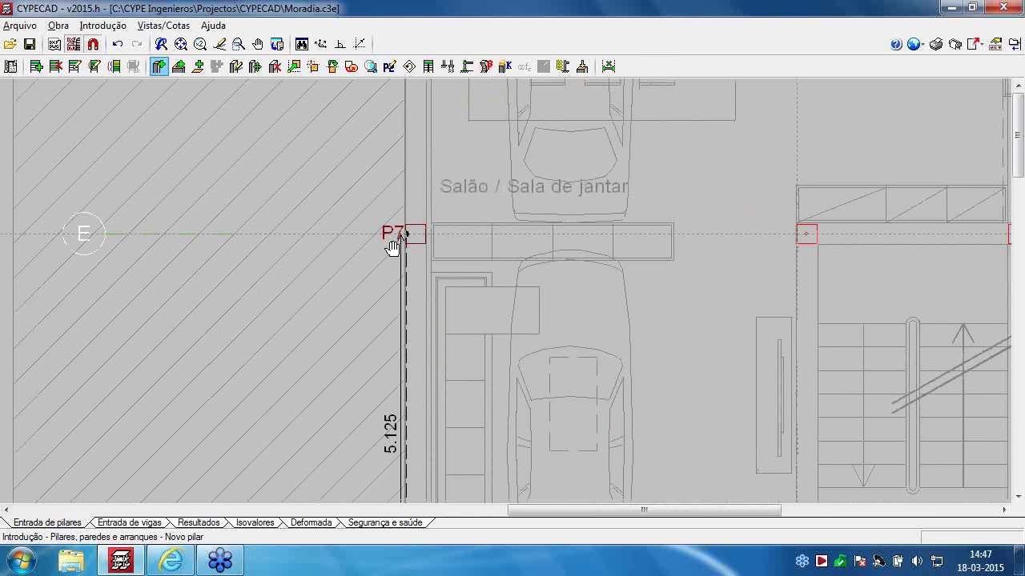
middle_click_drag(588, 261, 382, 247)
left_click(600, 220)
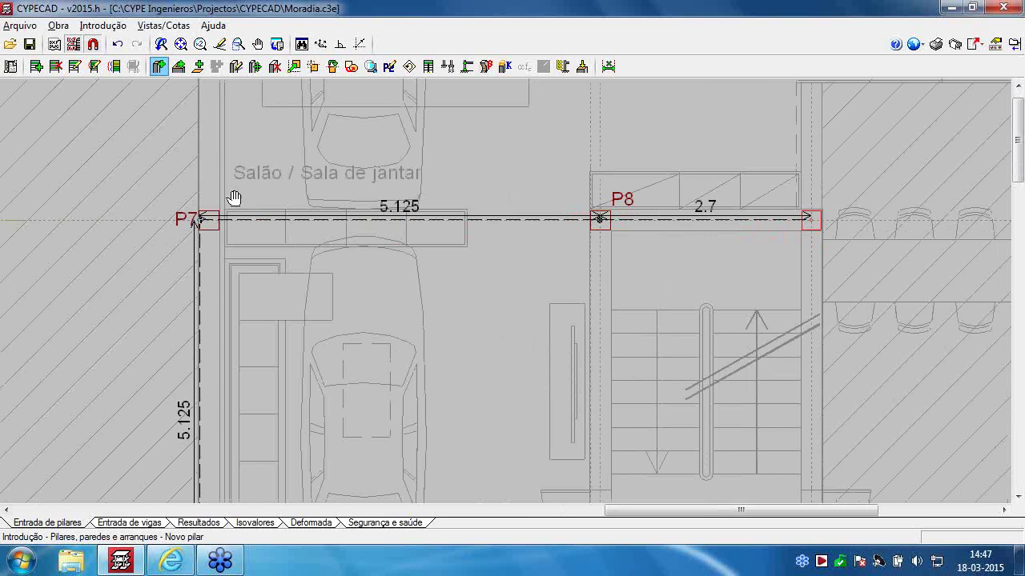
middle_click_drag(797, 255, 234, 197)
left_click(642, 163)
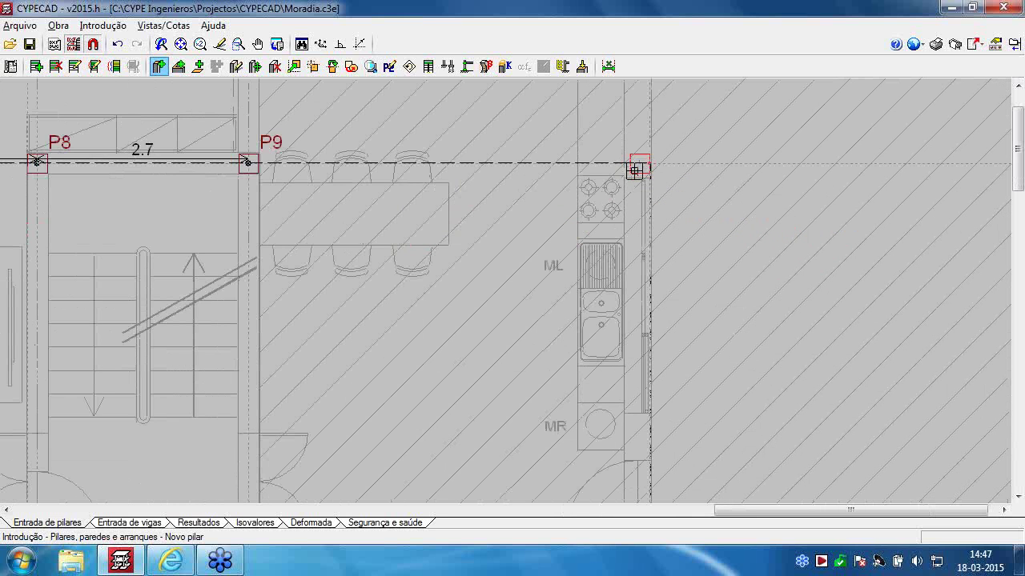
Place pillars at the two ends of the exterior wall beside the W.C
middle_click_drag(645, 321, 1015, 485)
middle_click_drag(470, 329, 761, 464)
mouse_move(468, 252)
middle_mouse_down()
mouse_move(446, 359)
mouse_move(153, 224)
middle_mouse_up()
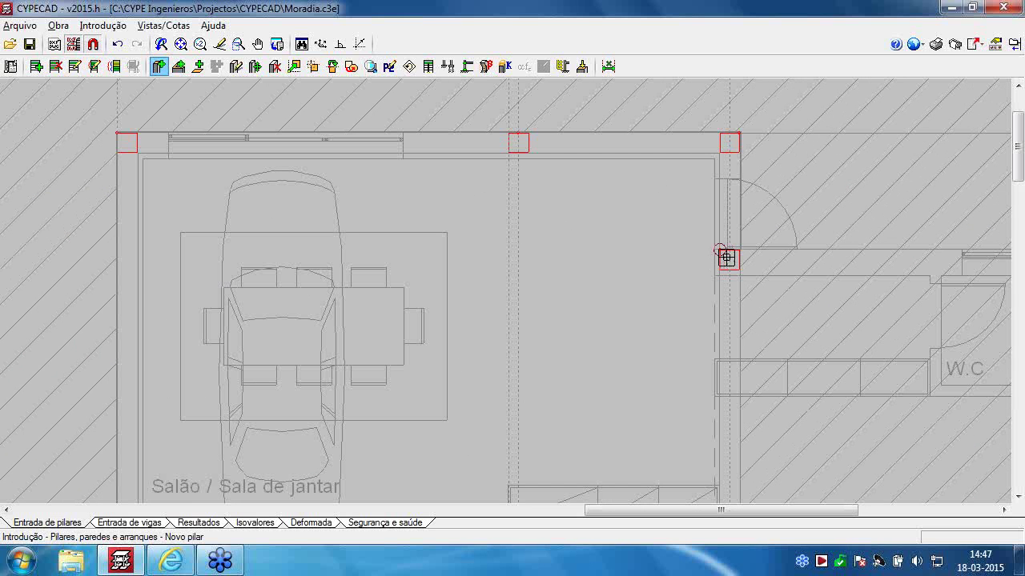
left_click(726, 257)
middle_click_drag(839, 295, 229, 227)
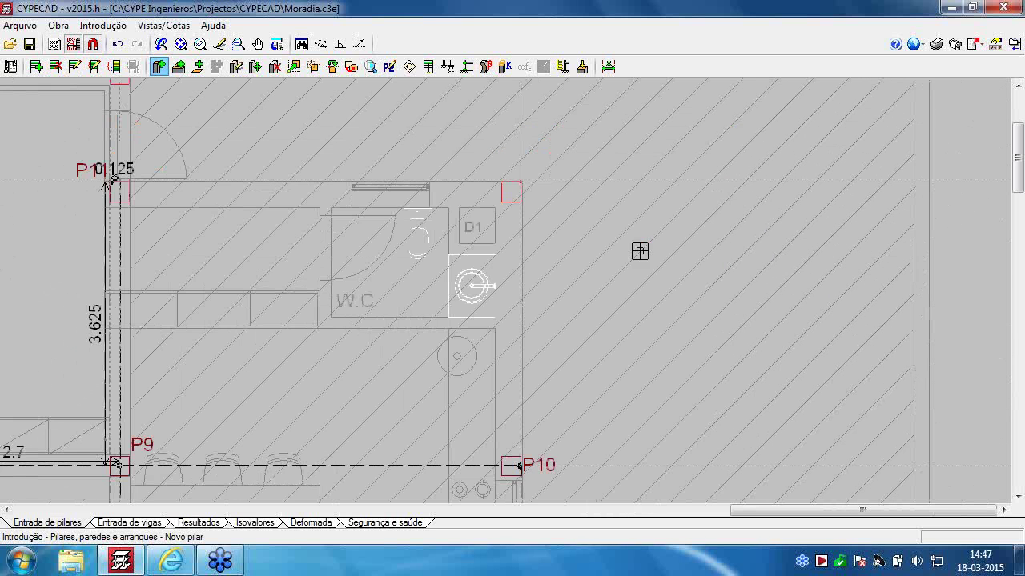
left_click(514, 190)
Place the three pillars along the rear wall of the Salão / Sala de jantar, at both corners and the intermediate outline
middle_click_drag(329, 228, 778, 309)
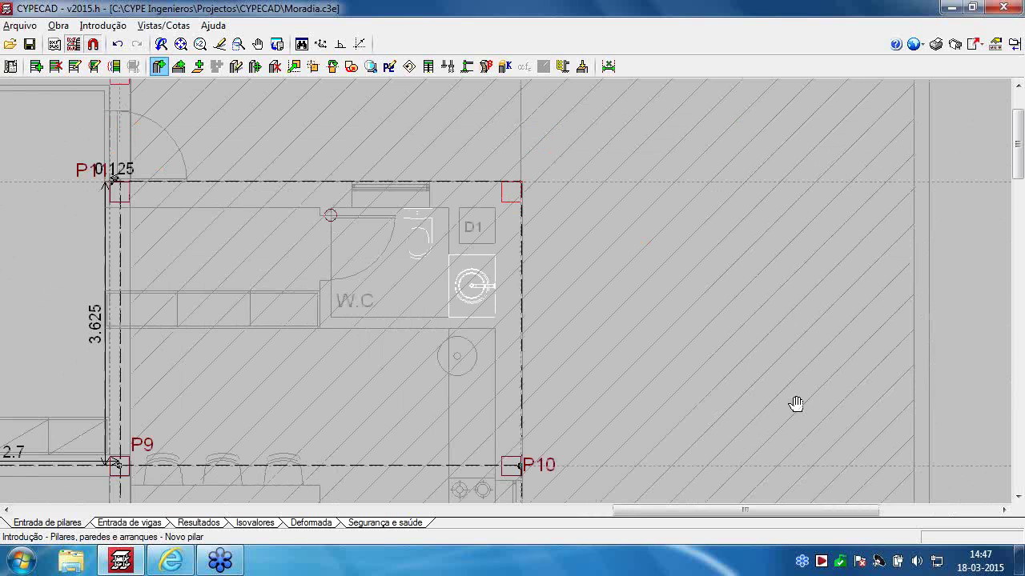
middle_click_drag(188, 233, 430, 327)
left_click(200, 240)
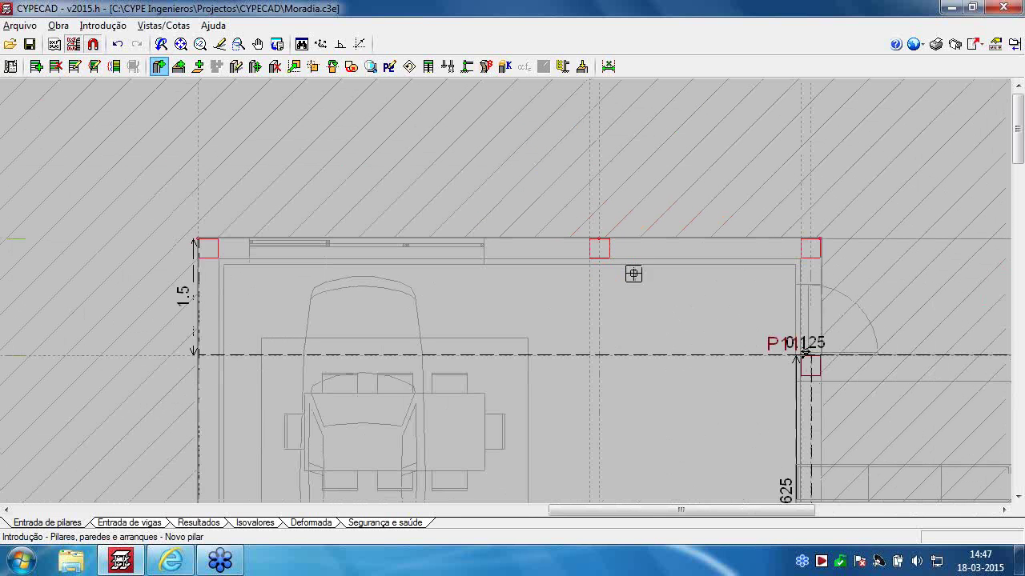
left_click(810, 247)
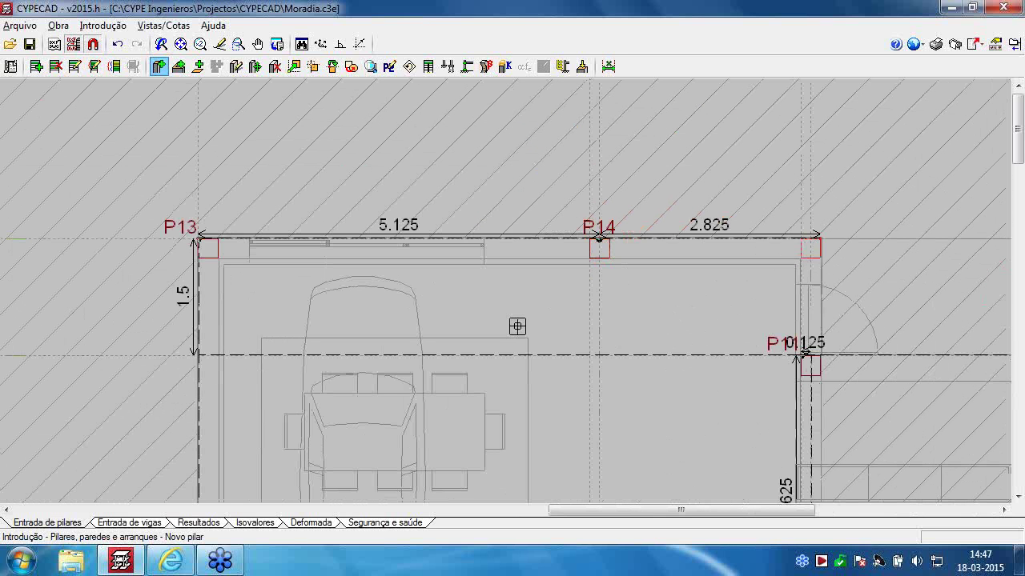
Adjust pillar P4 about its fixed point without a displacement so that it fits the pillar outline on the mask
middle_click_drag(579, 347, 495, 166)
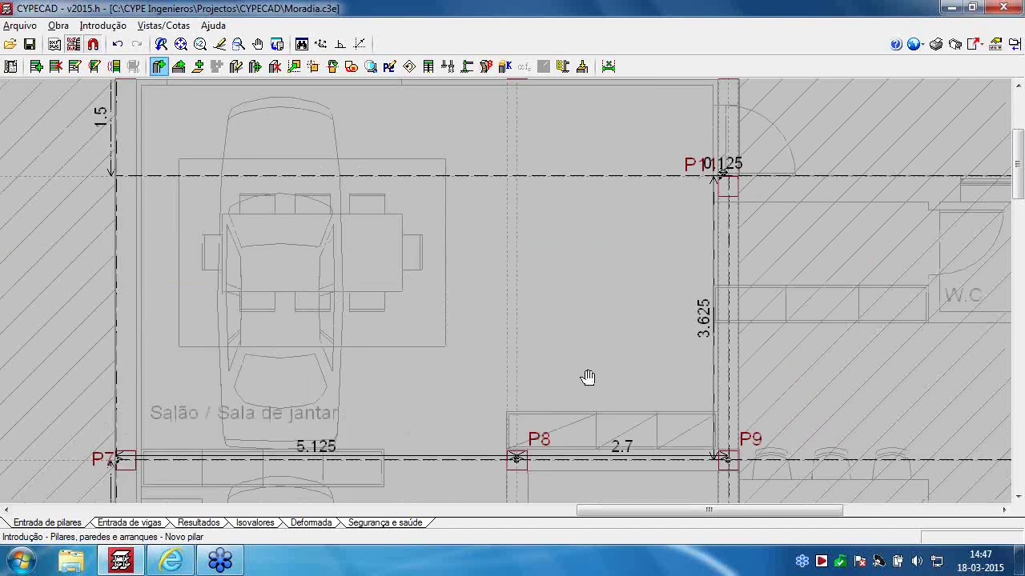
scroll(588, 377, "down", 4)
middle_click_drag(588, 340, 558, 197)
middle_click_drag(441, 289, 436, 233)
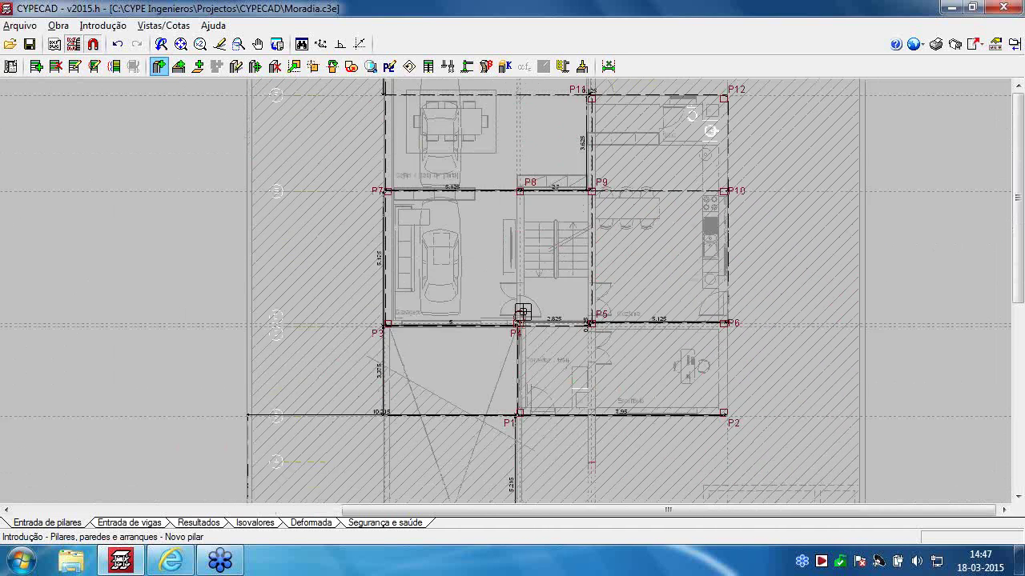
scroll(522, 313, "up", 8)
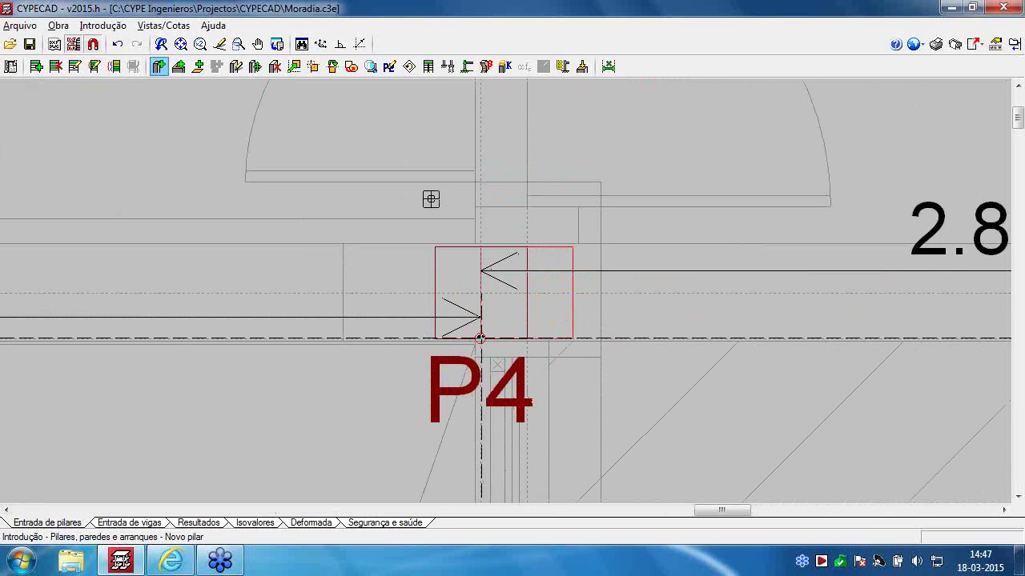
scroll(337, 210, "down", 3)
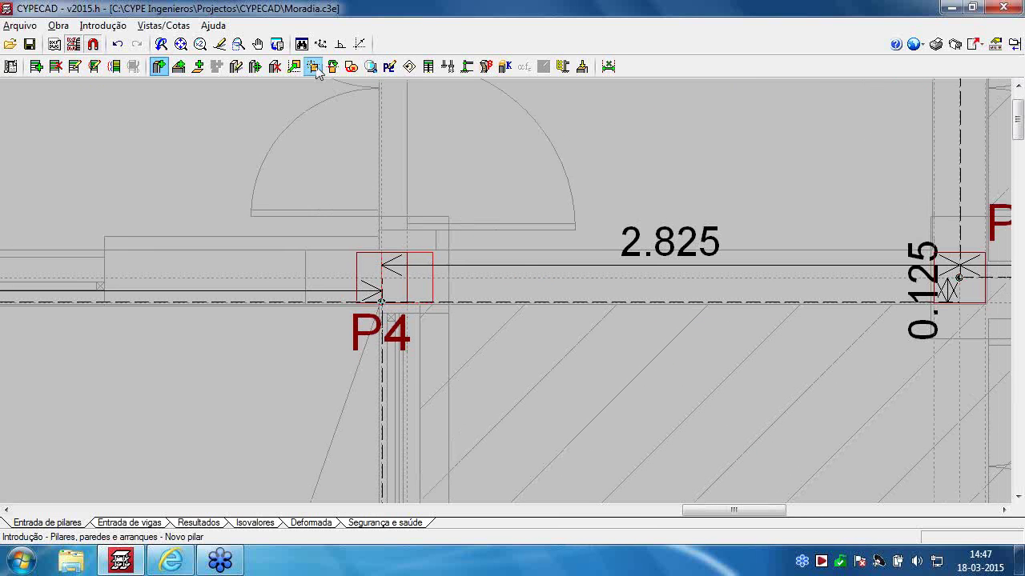
left_click(313, 66)
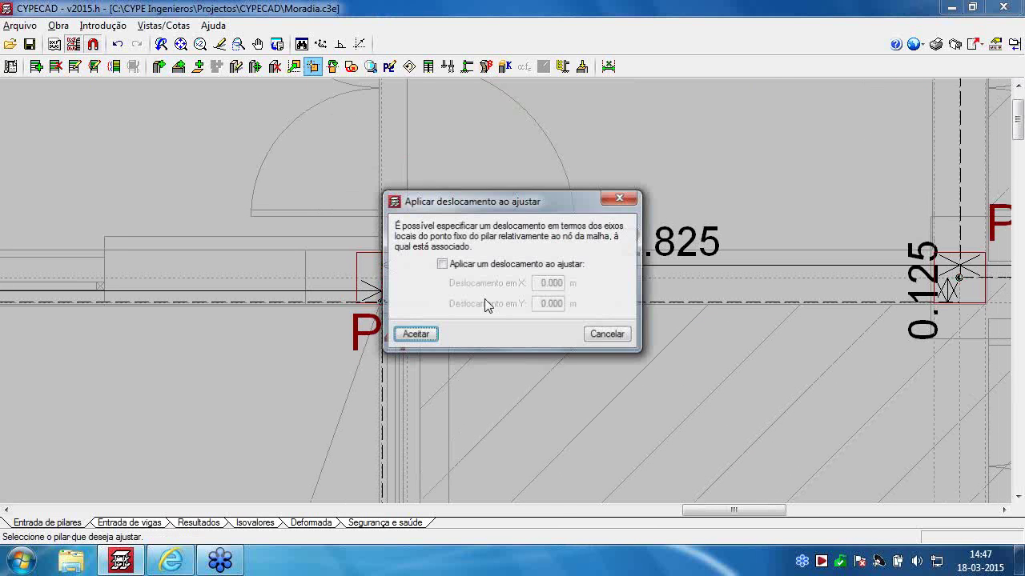
left_click(414, 335)
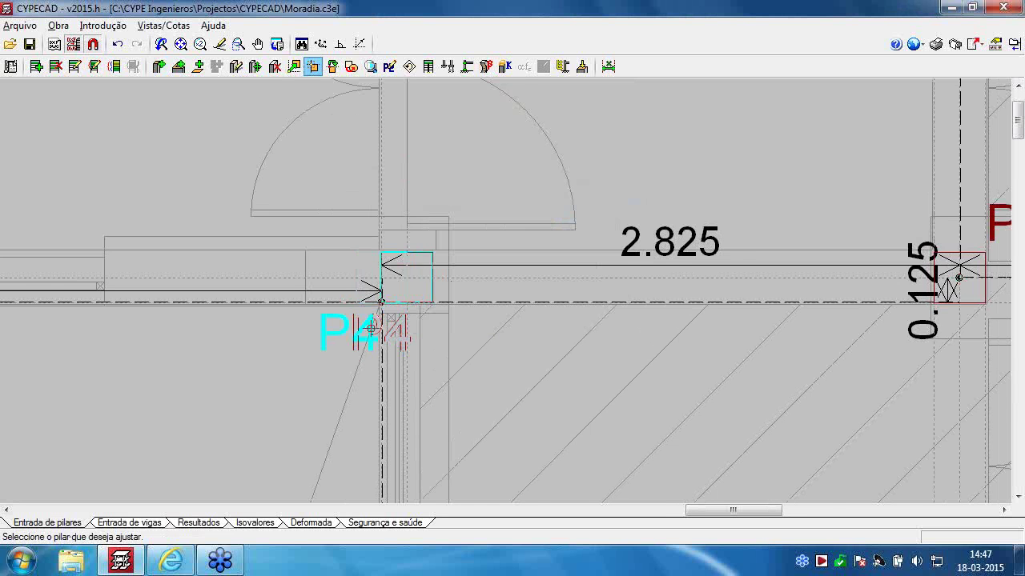
scroll(414, 282, "up", 2)
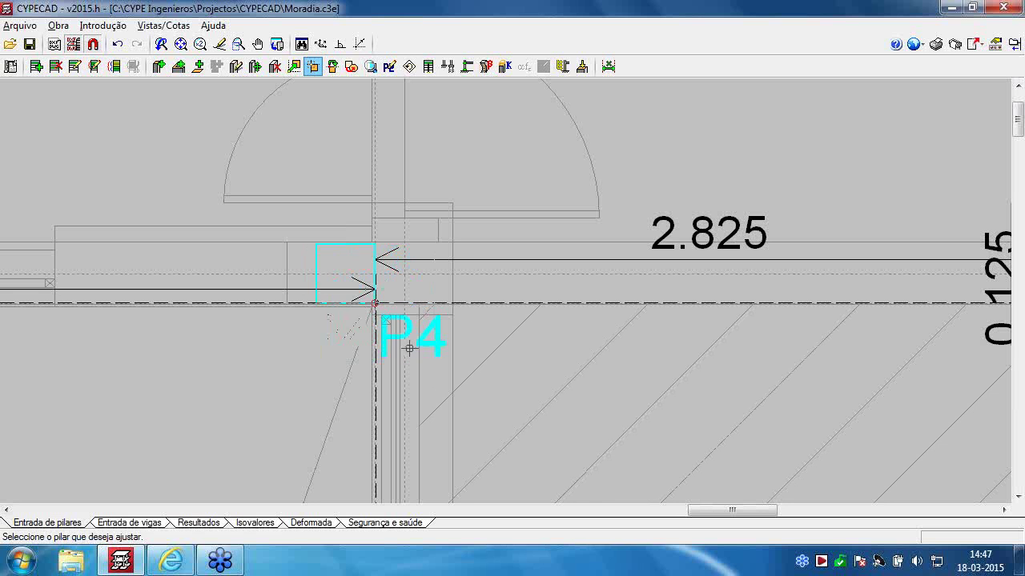
scroll(428, 207, "down", 1)
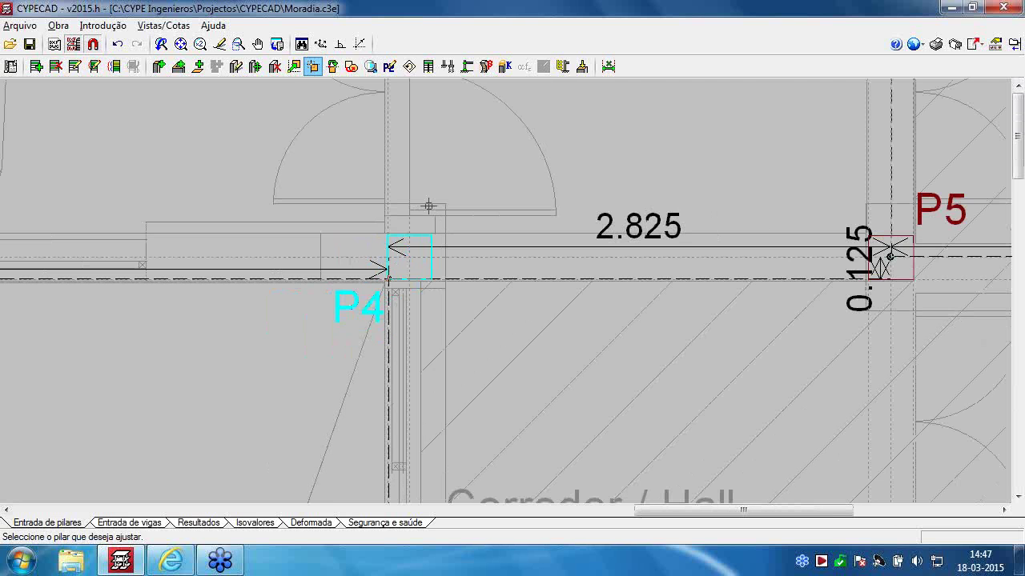
Start a new wall definition with one vertical side 2 m long, drawn upward from the origin
scroll(429, 206, "down", 3)
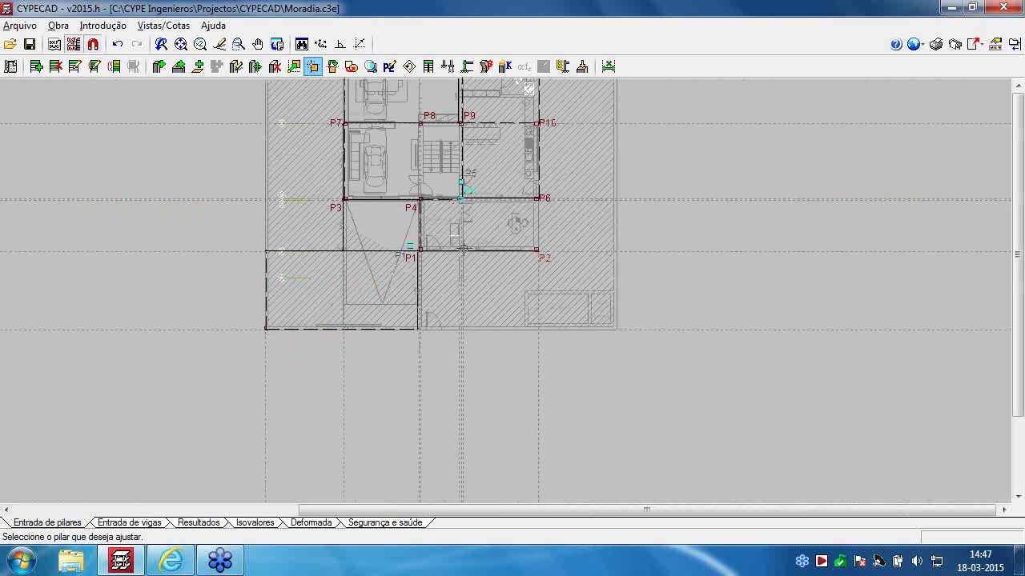
scroll(456, 263, "up", 1)
scroll(456, 263, "up", 2)
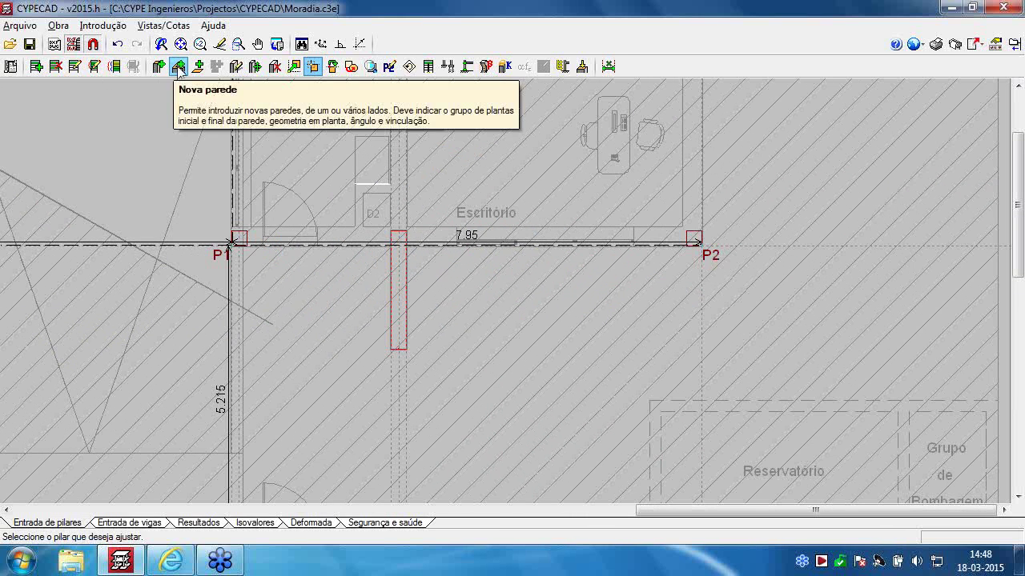
left_click(177, 67)
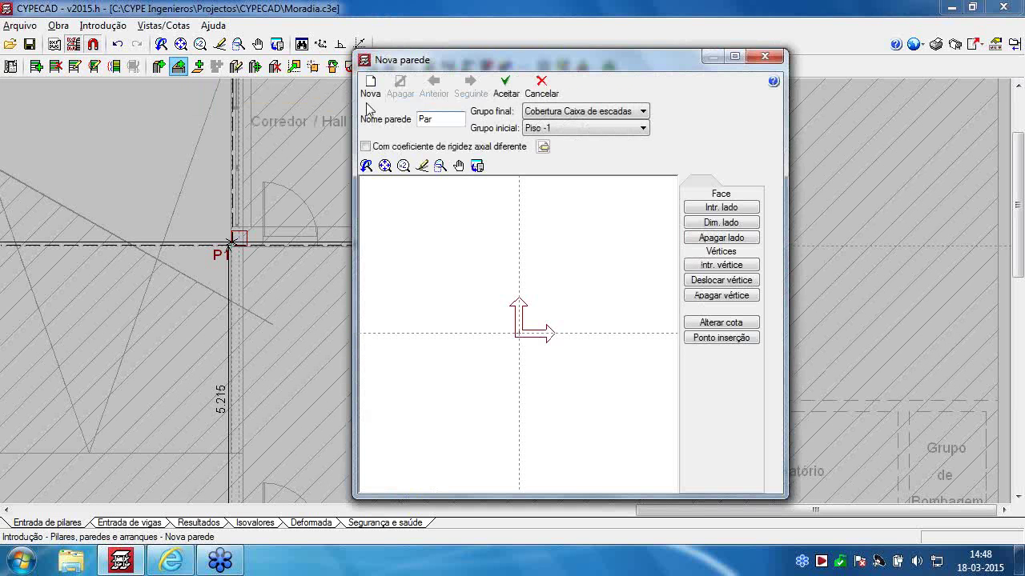
left_click(720, 208)
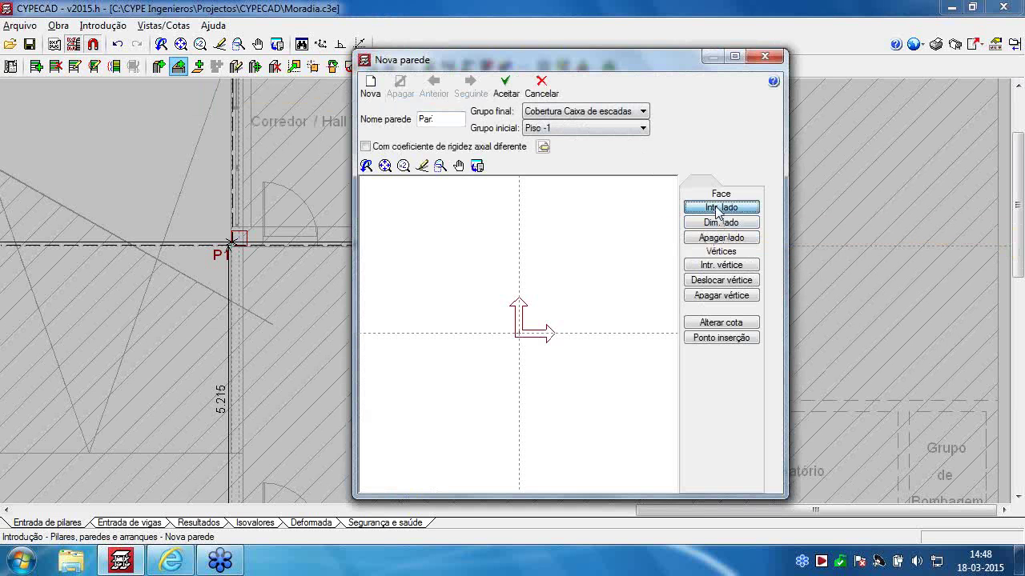
left_click(519, 334)
left_click(519, 209)
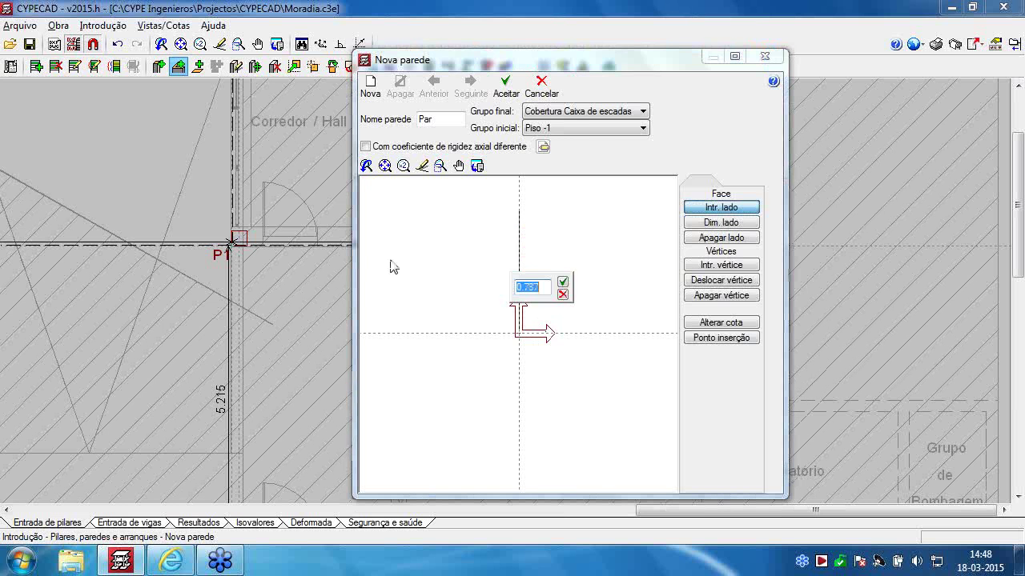
type("2")
key("Return")
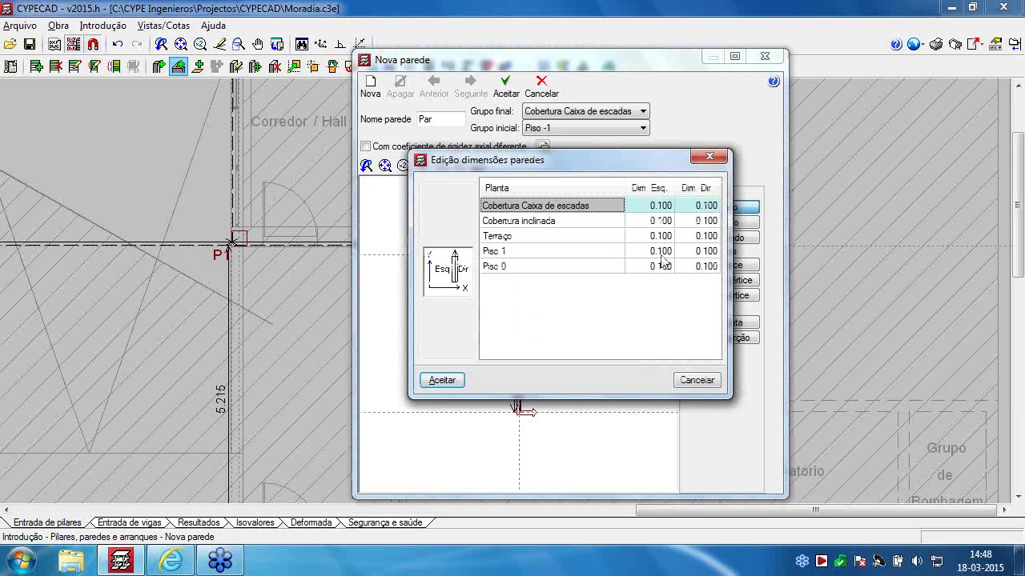
Set the wall's left and right dimensions to 0.125 m on all floors and accept the wall type
left_click(656, 222)
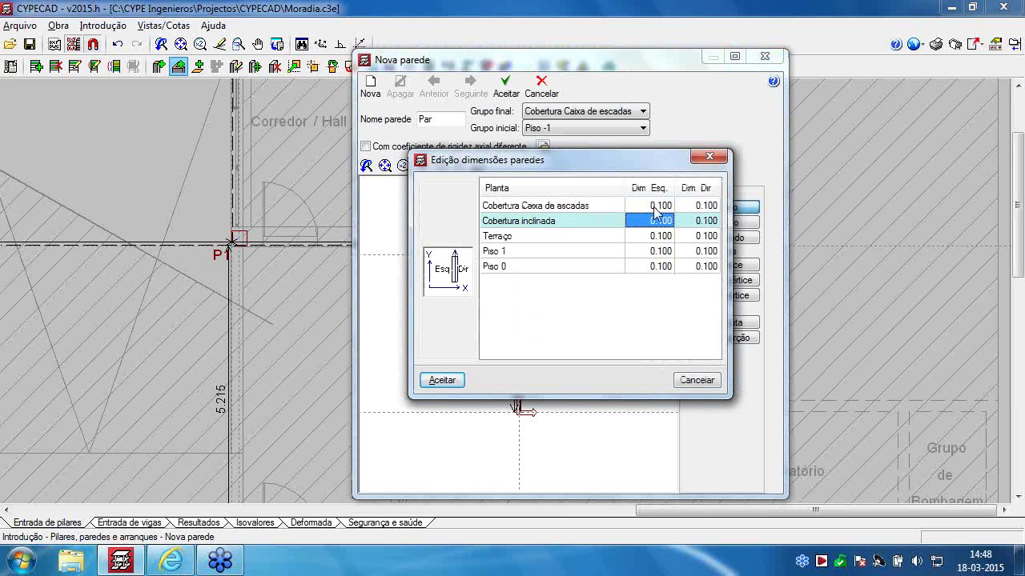
left_click(656, 208)
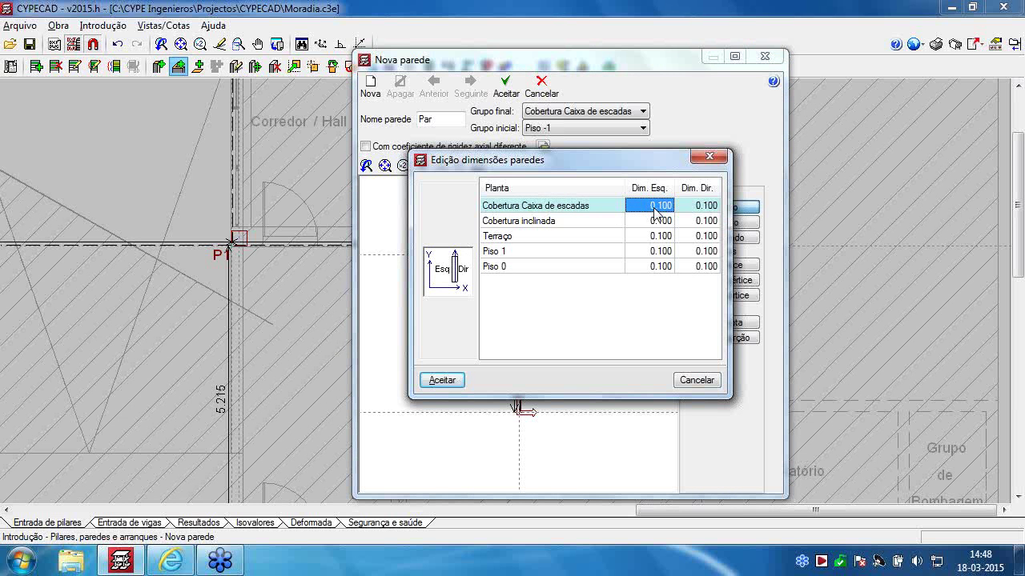
type("125")
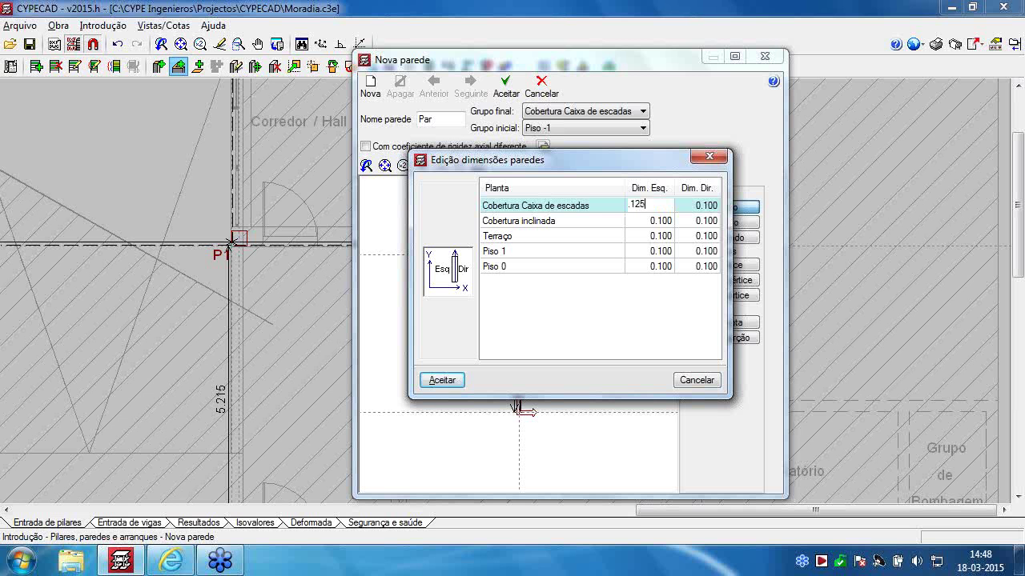
key("Tab")
key("BackSpace")
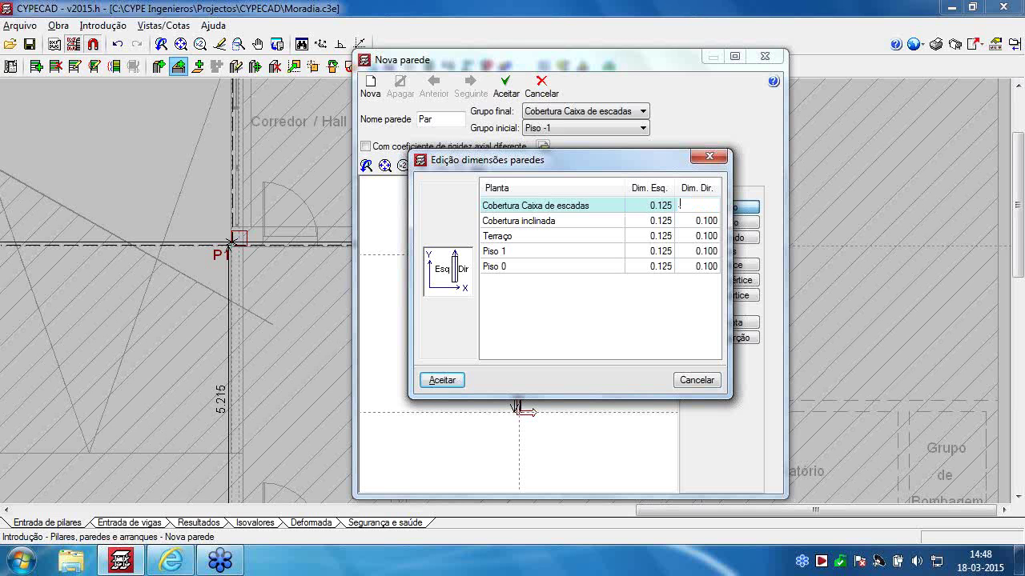
key("Tab")
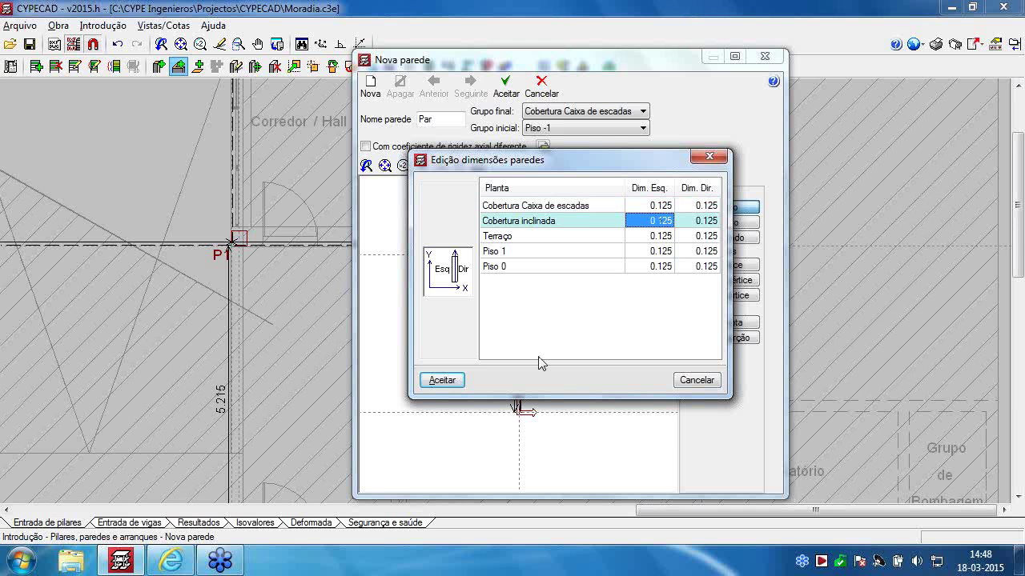
left_click(443, 381)
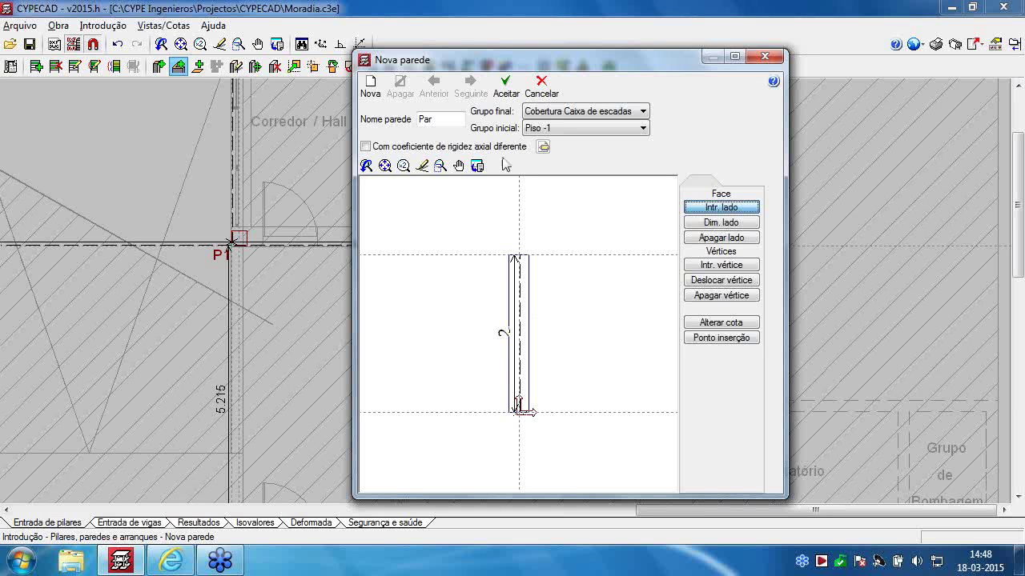
left_click(506, 87)
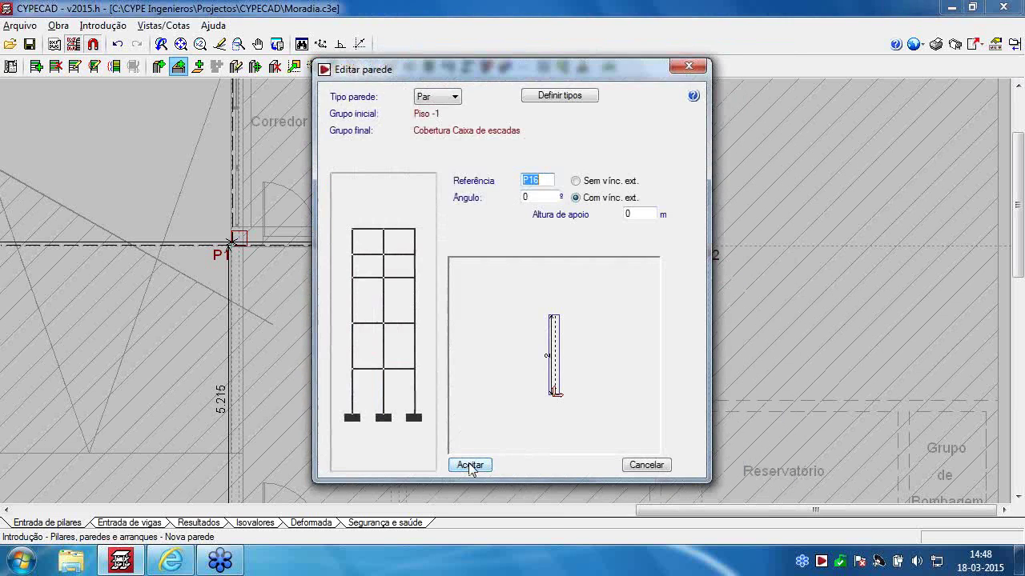
Place the wall at angle 0 with external fixity on its mask outline between P1 and P2, inserting it at the outline's lower end
left_click(456, 462)
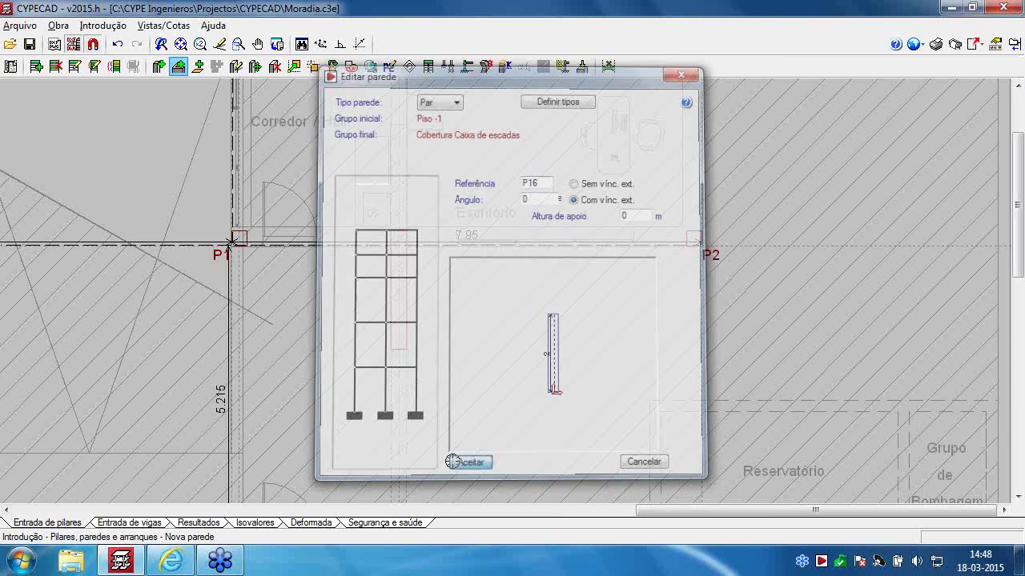
scroll(387, 358, "down", 3)
scroll(313, 233, "up", 5)
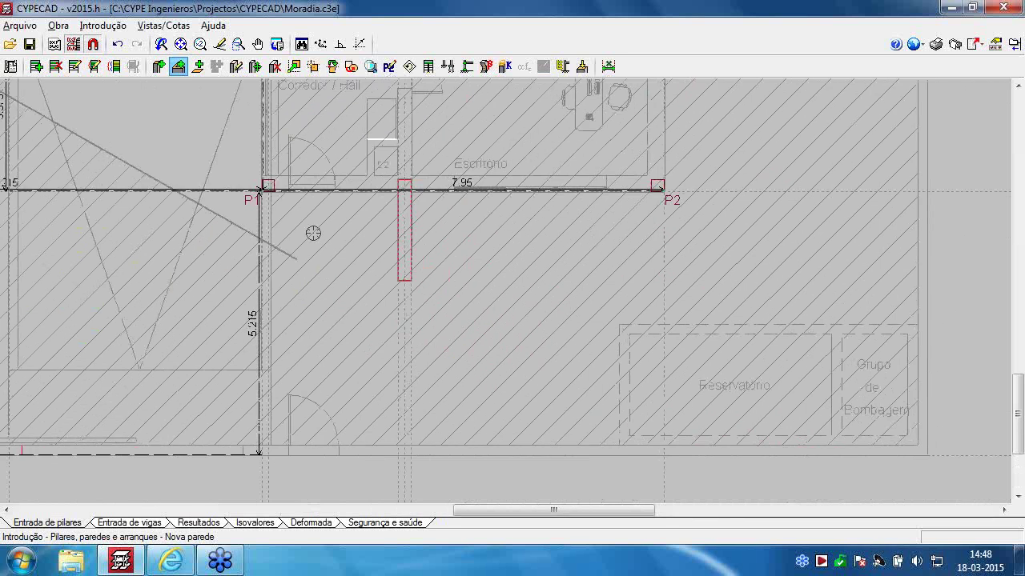
scroll(370, 256, "up", 3)
left_click(453, 308)
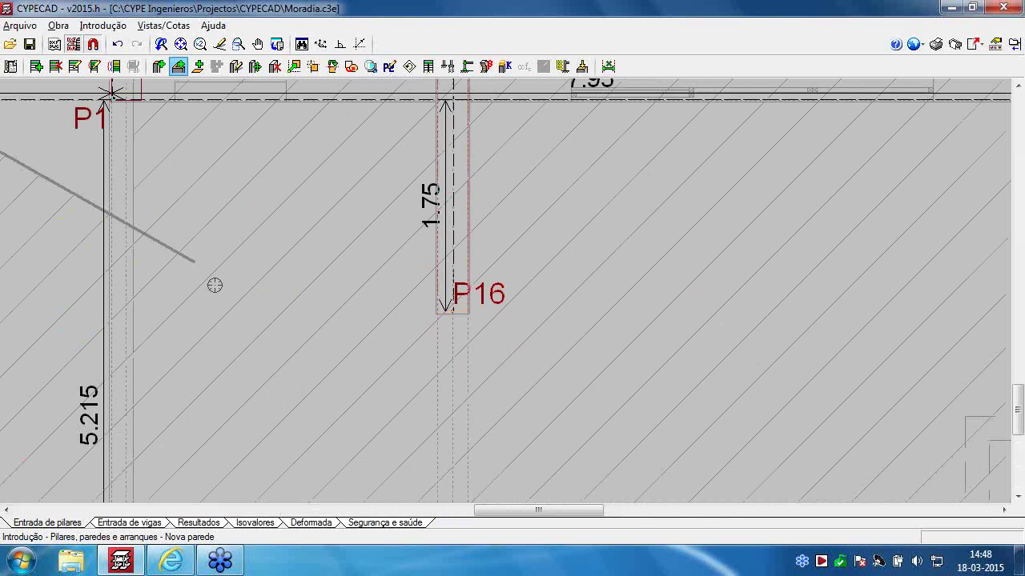
Check on the plan which supports start at Piso -1 and end at Cobertura Caixa de escadas
scroll(398, 355, "down", 2)
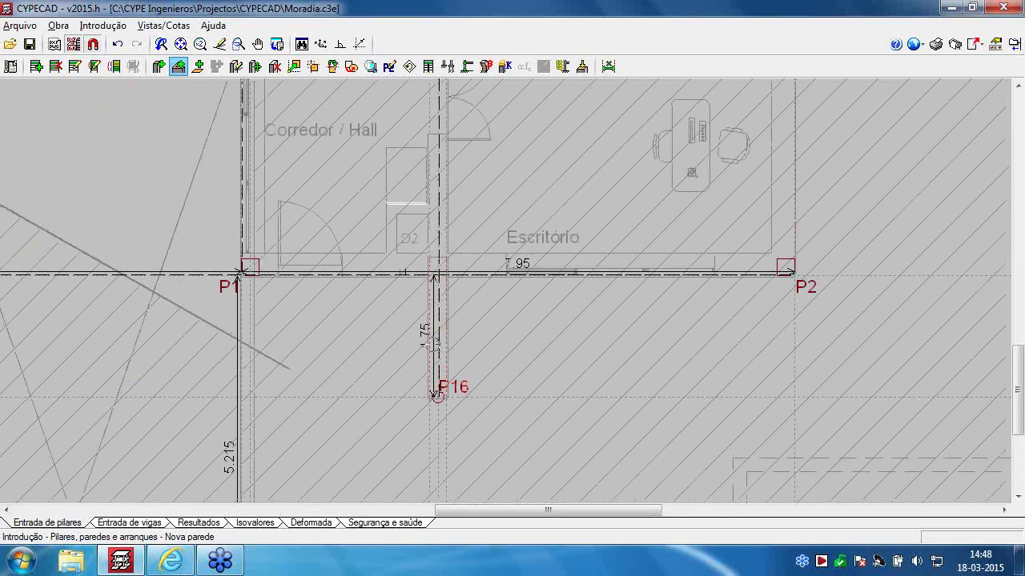
scroll(432, 329, "down", 5)
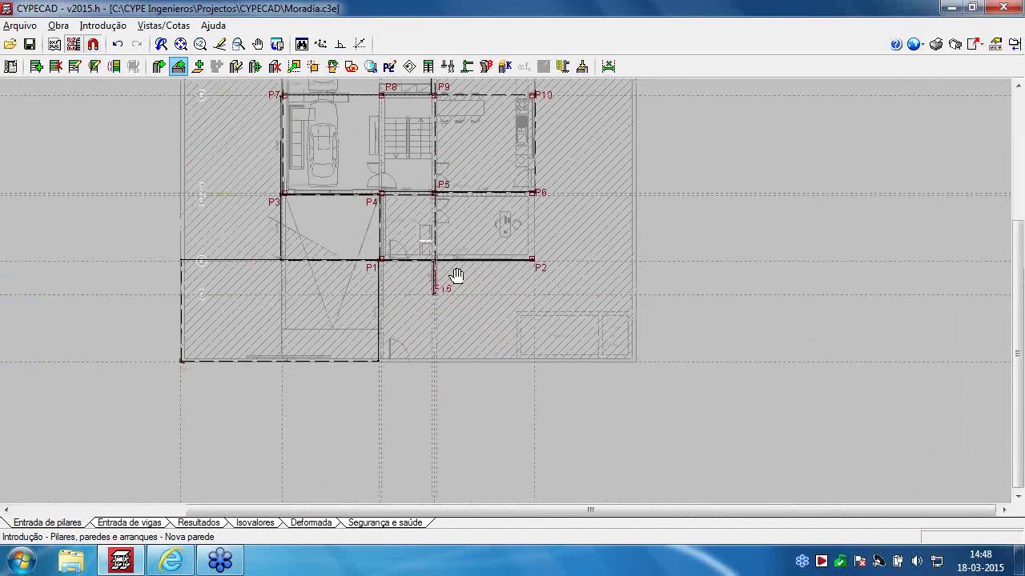
scroll(435, 204, "up", 2)
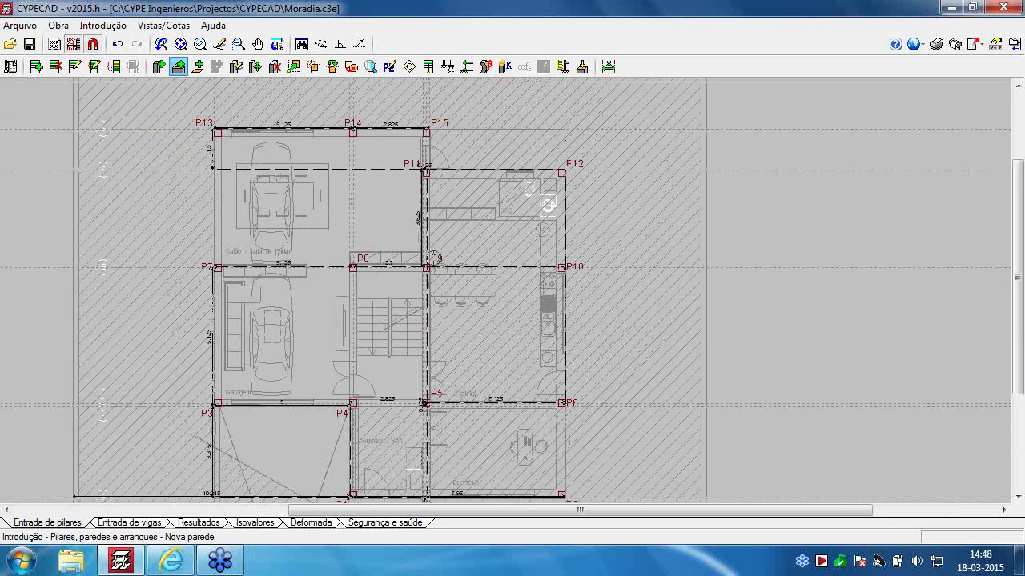
middle_click_drag(452, 227, 450, 225)
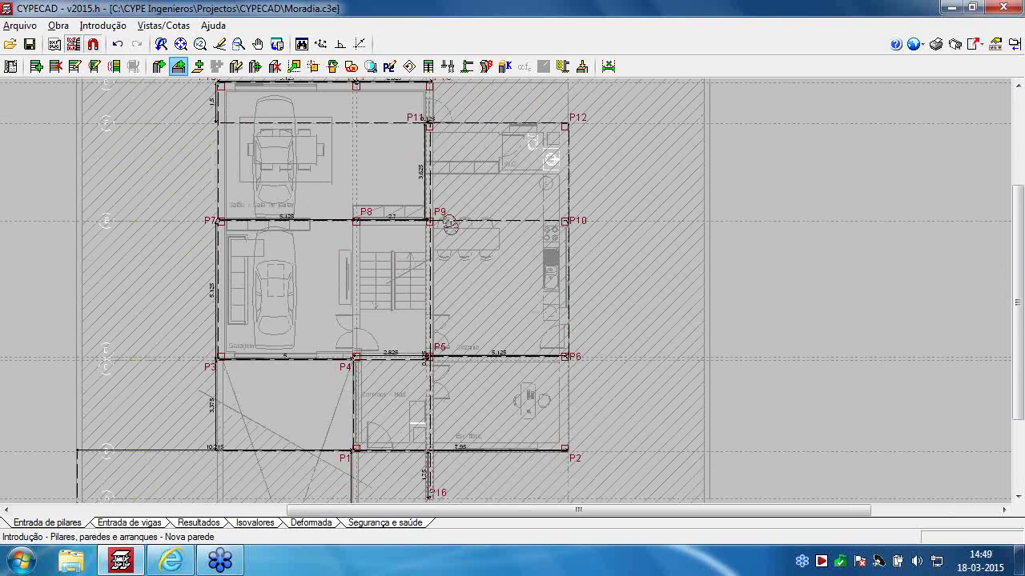
scroll(513, 249, "down", 1)
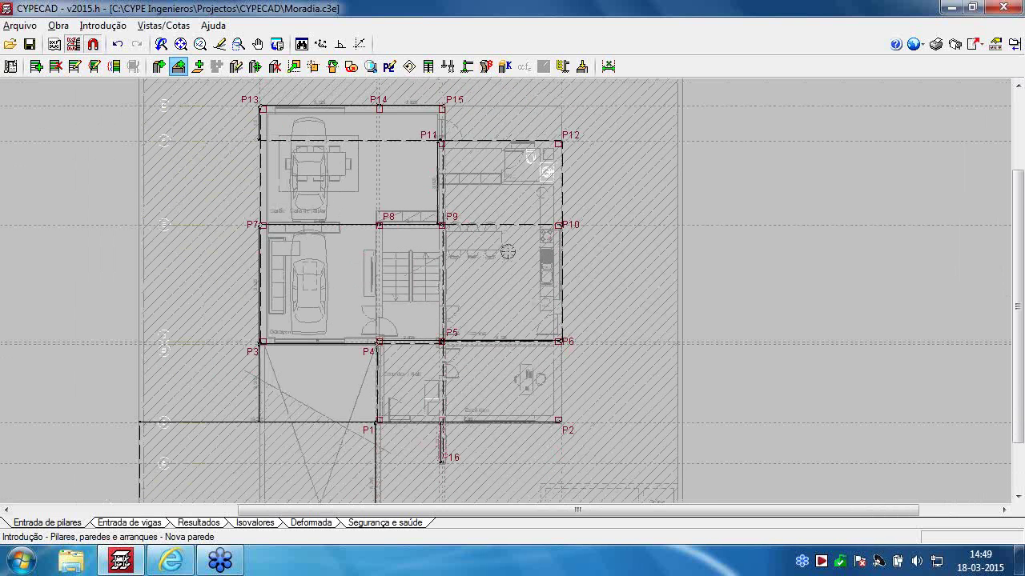
middle_click_drag(508, 252, 493, 250)
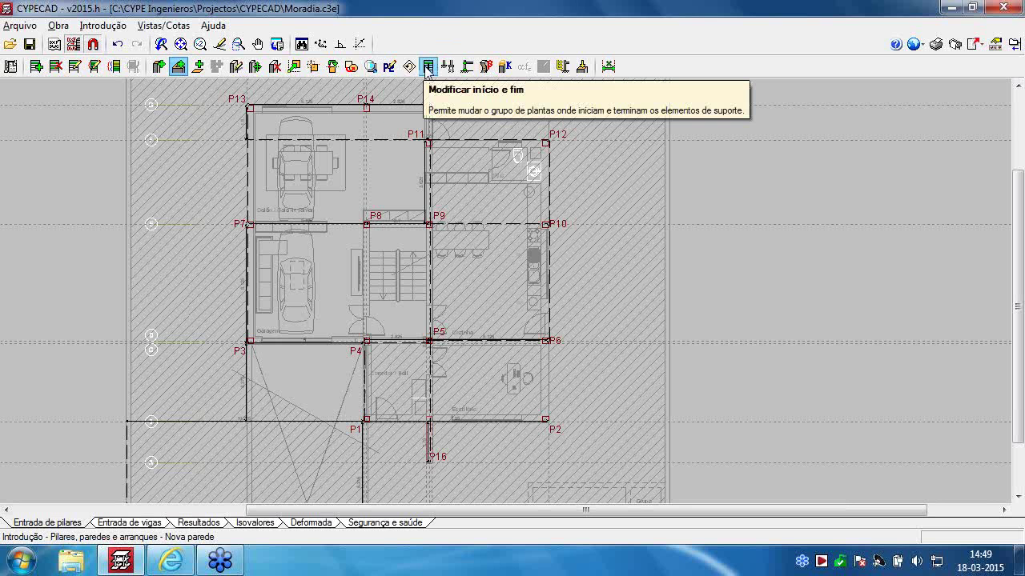
left_click(427, 67)
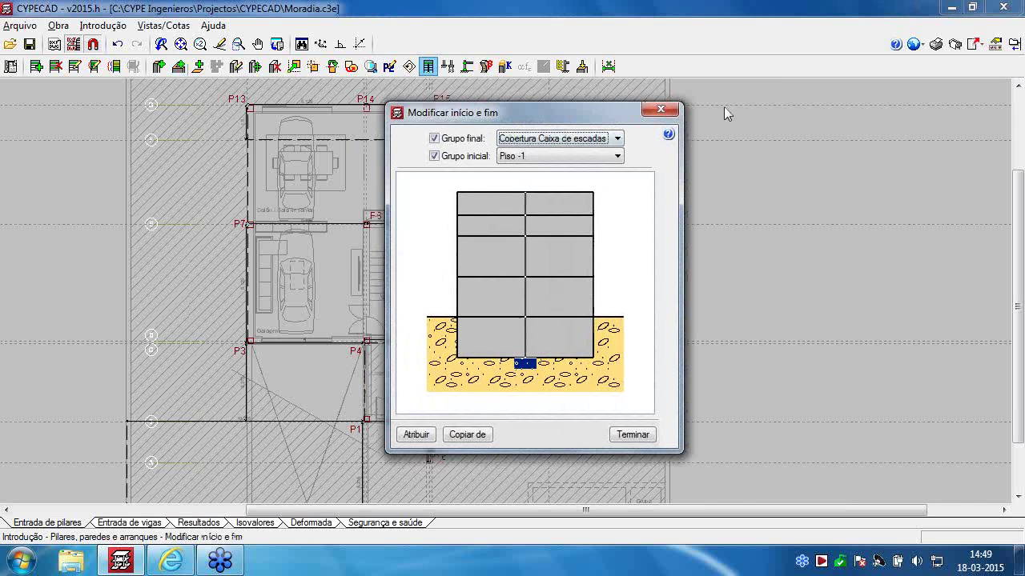
left_click_drag(520, 112, 734, 106)
left_click(737, 186)
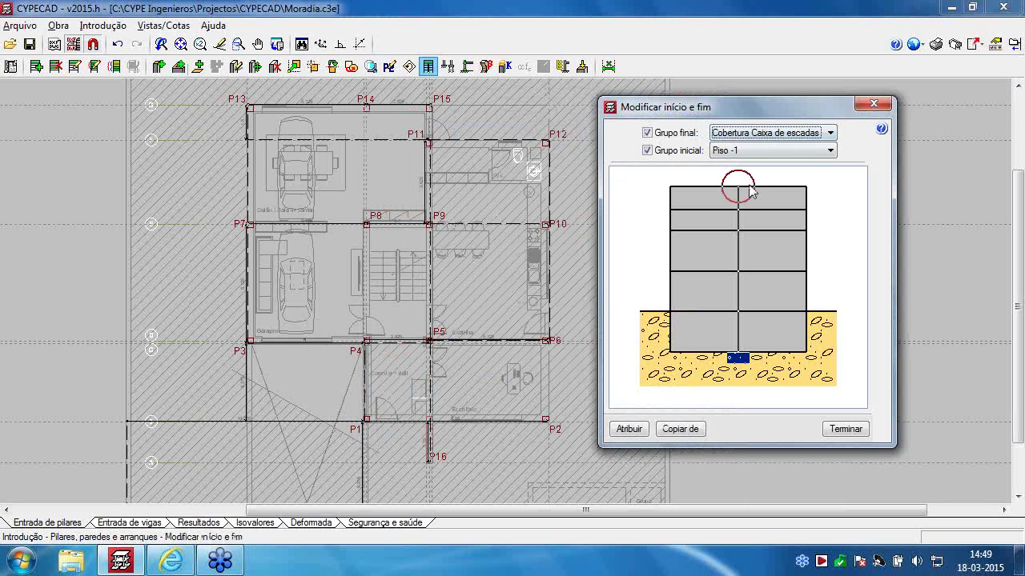
left_click(738, 350)
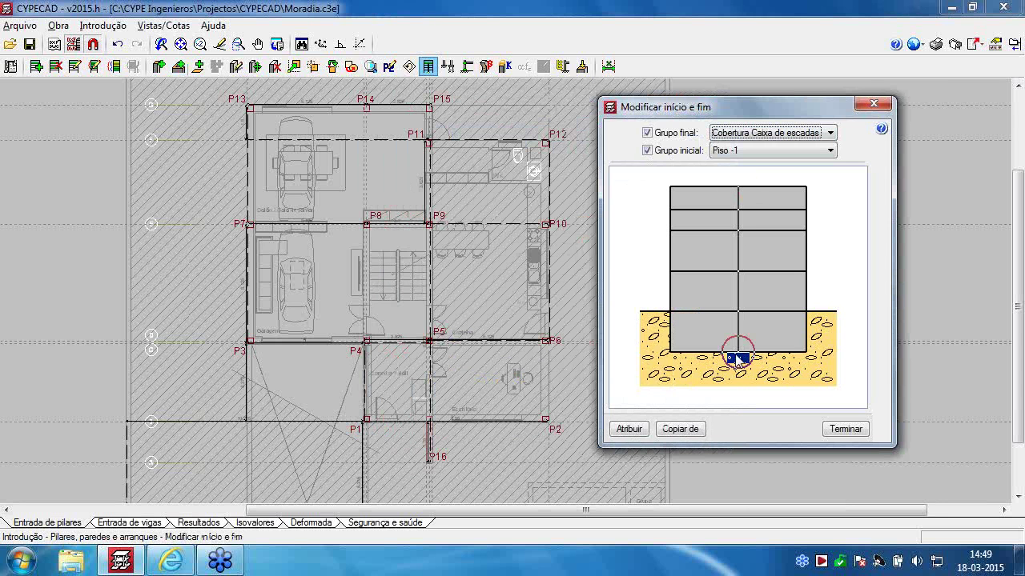
left_click(629, 429)
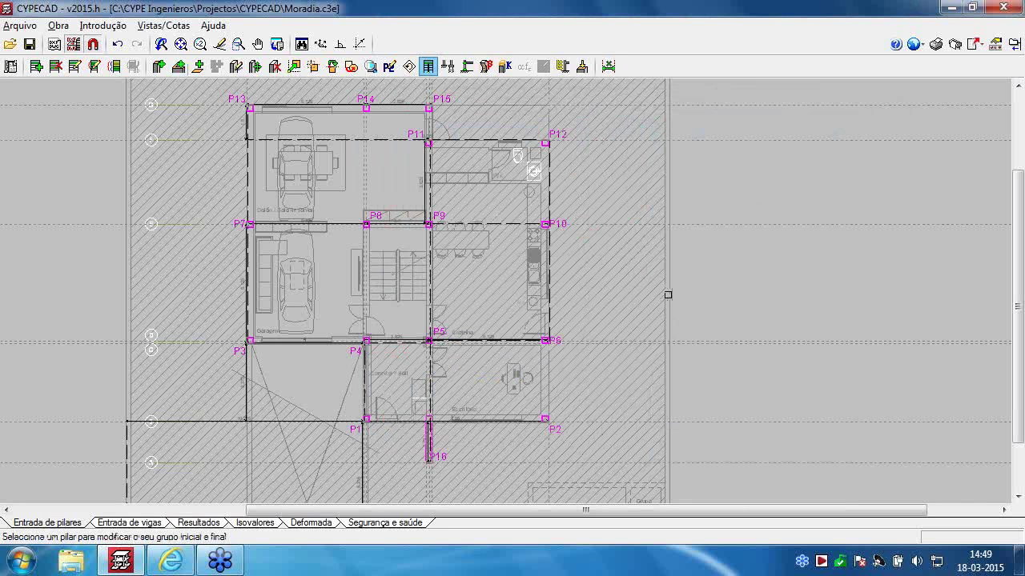
right_click(668, 298)
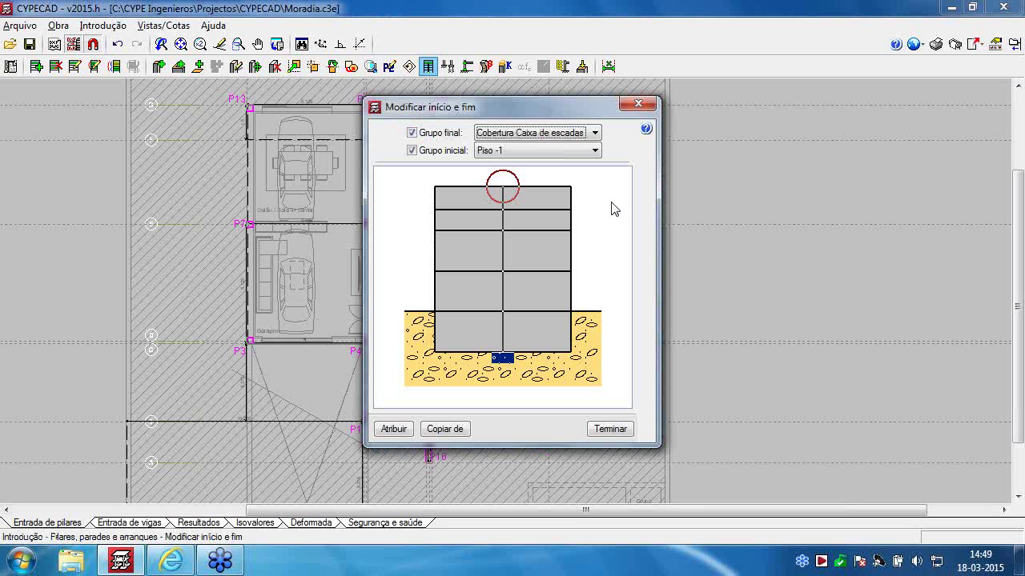
Assign initial group Piso 0 and final group Cobertura inclinada to pillars P2, P6, P10 and P12 and wall P16
left_click(551, 133)
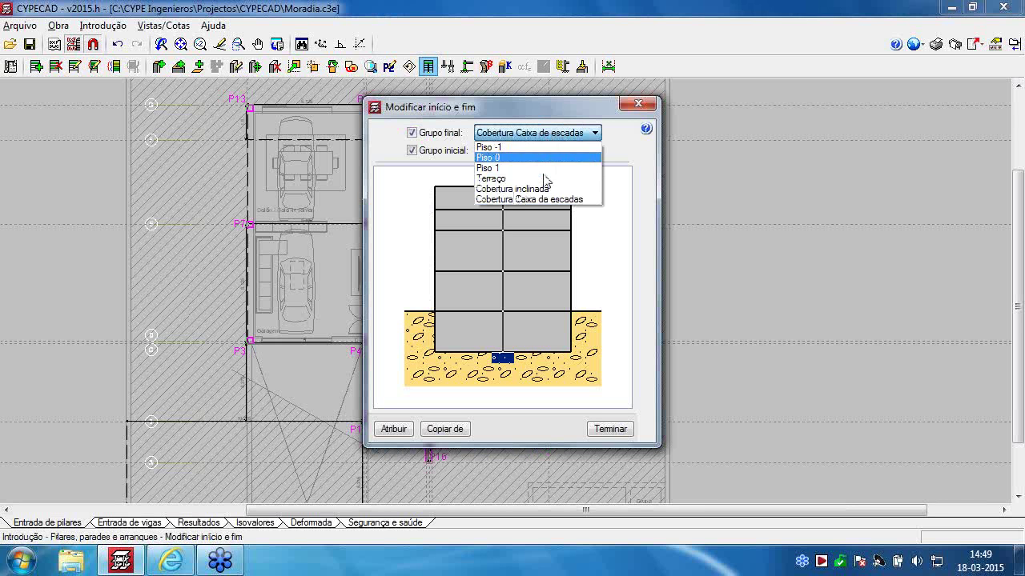
left_click(512, 189)
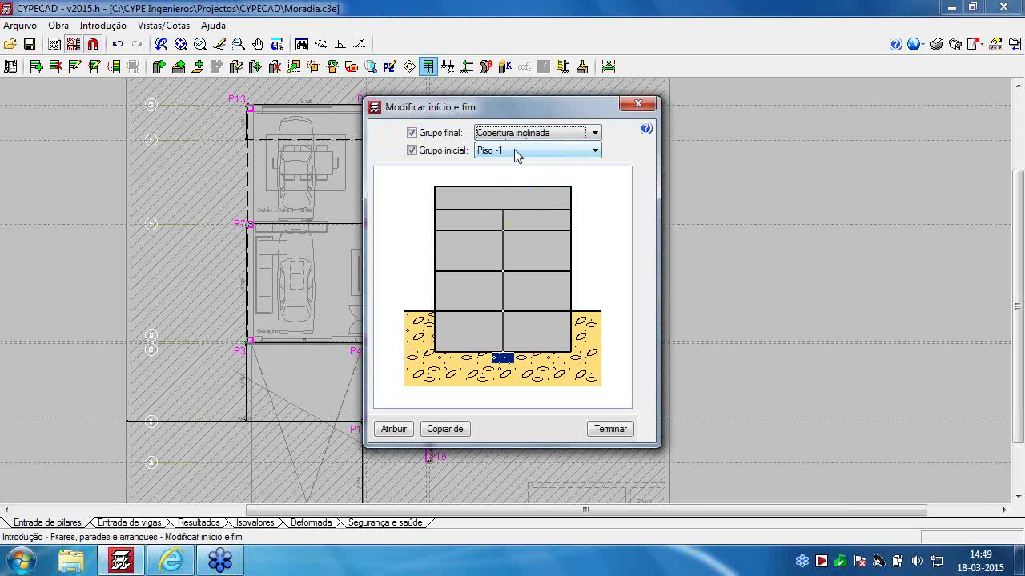
left_click(514, 152)
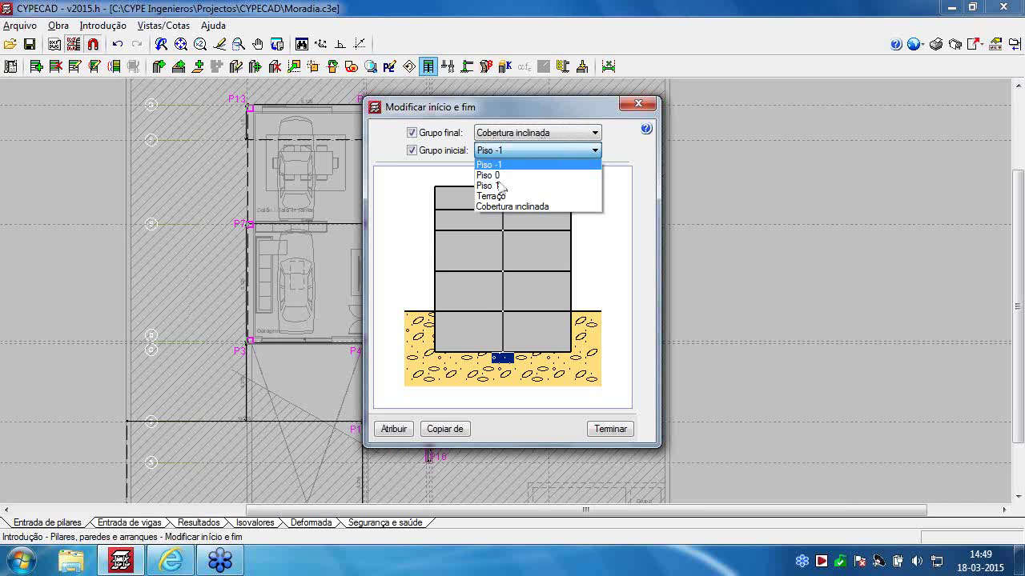
left_click(512, 175)
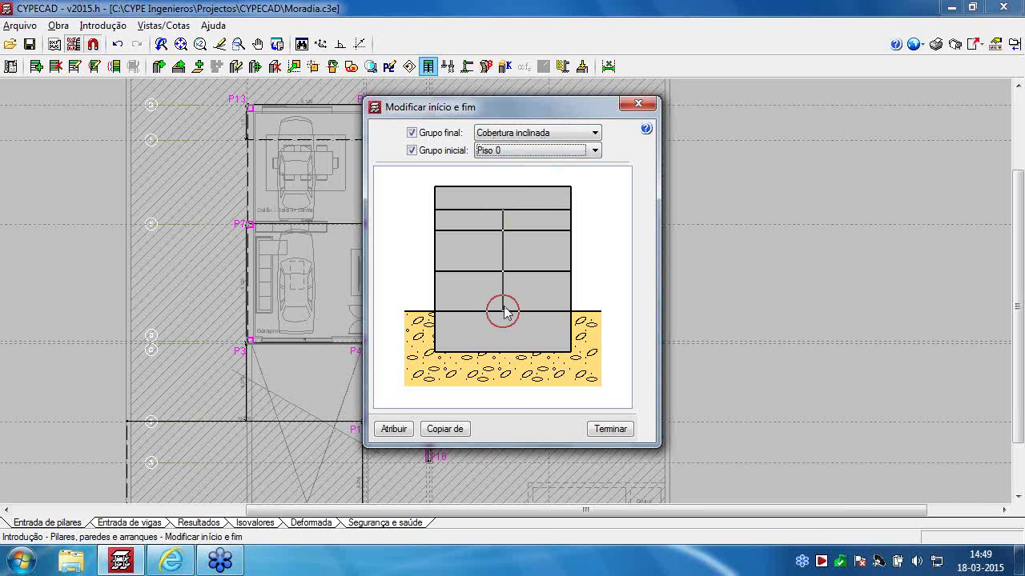
left_click(403, 428)
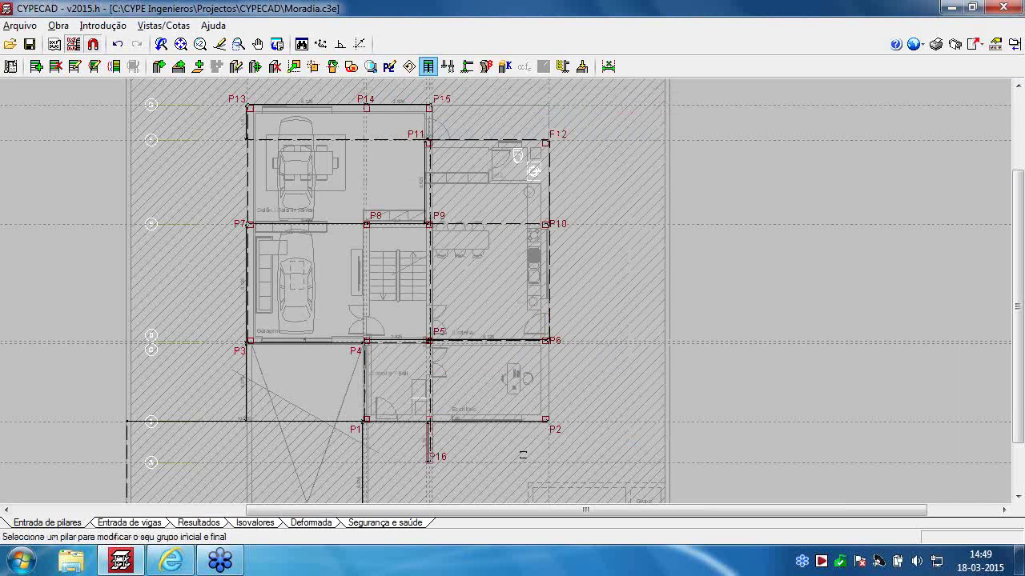
left_click(545, 419)
left_click(545, 340)
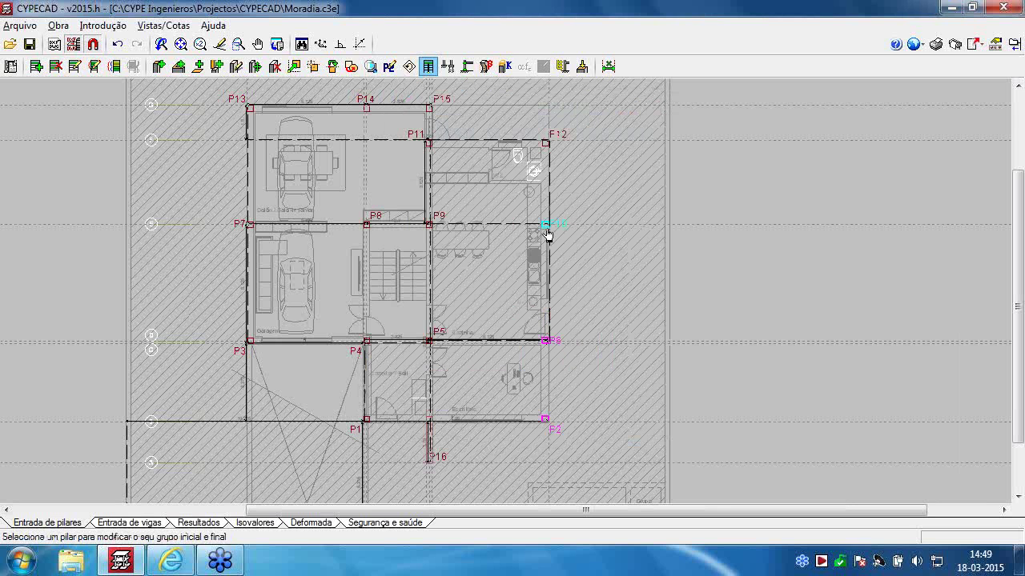
left_click(546, 226)
left_click(547, 146)
left_click(428, 445)
right_click(598, 368)
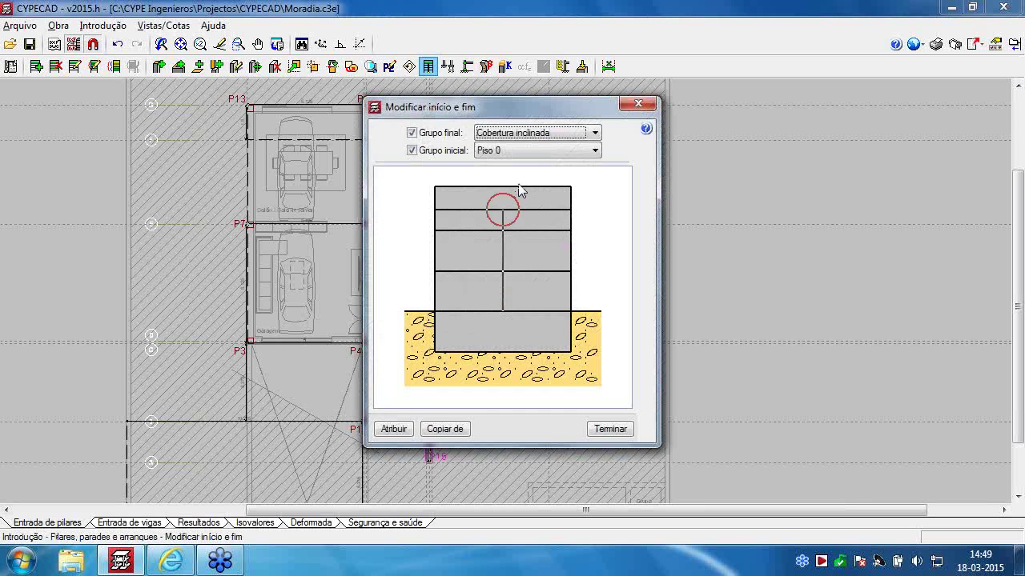
Assign initial group Piso -1 and final group Terraço to pillars P1, P3, P7, P13 and P14
left_click(503, 134)
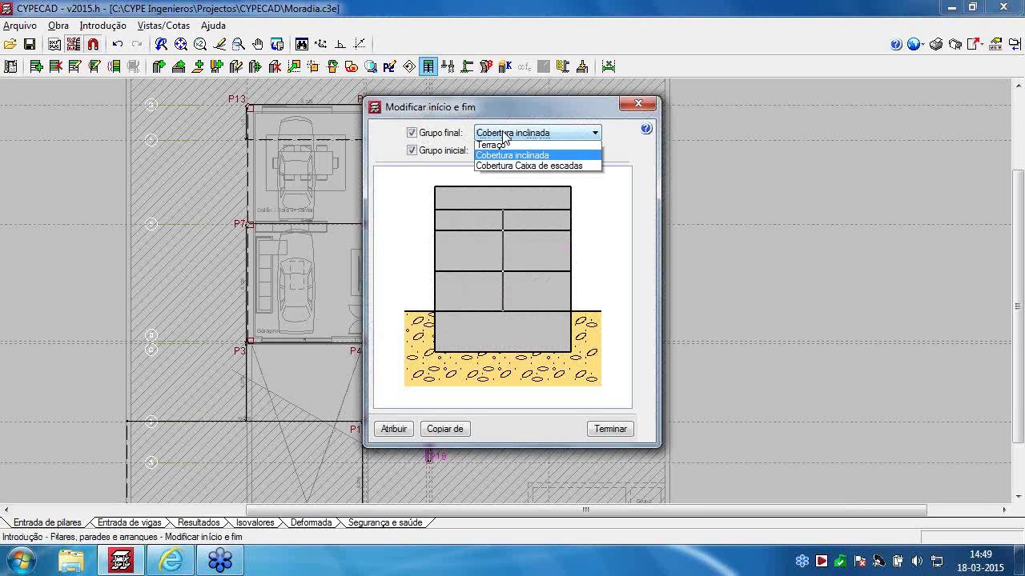
left_click(505, 168)
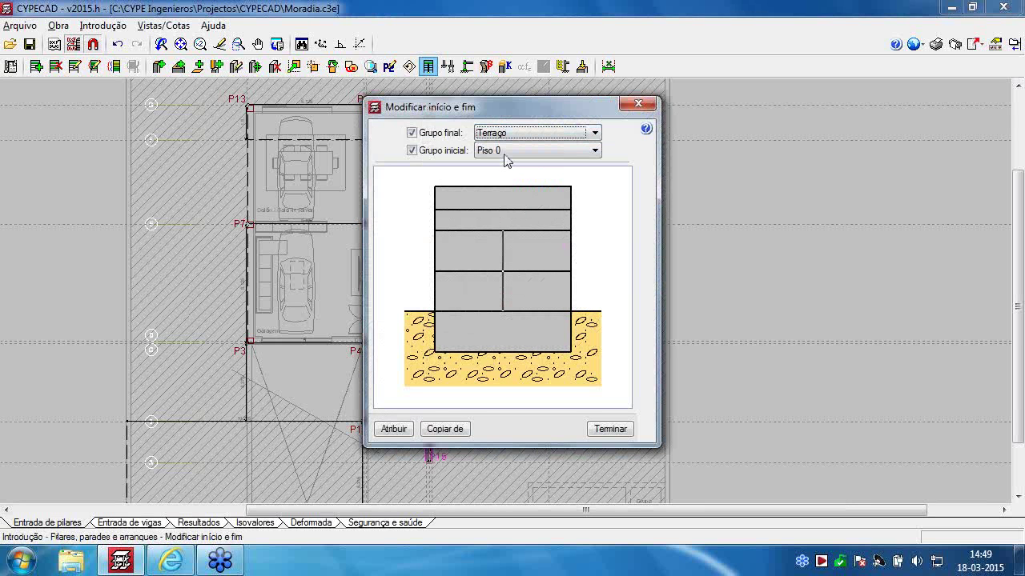
left_click(504, 153)
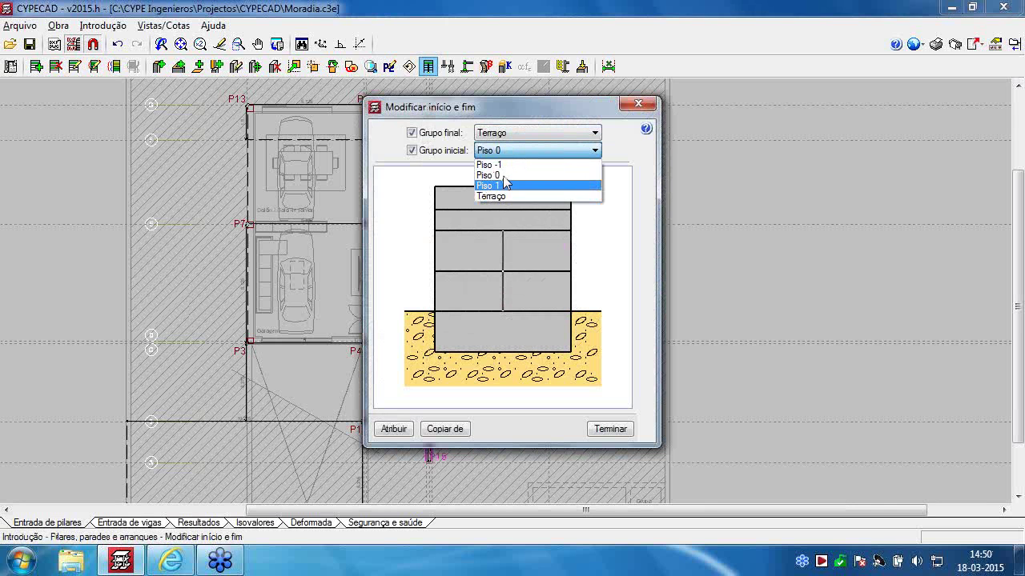
left_click(504, 162)
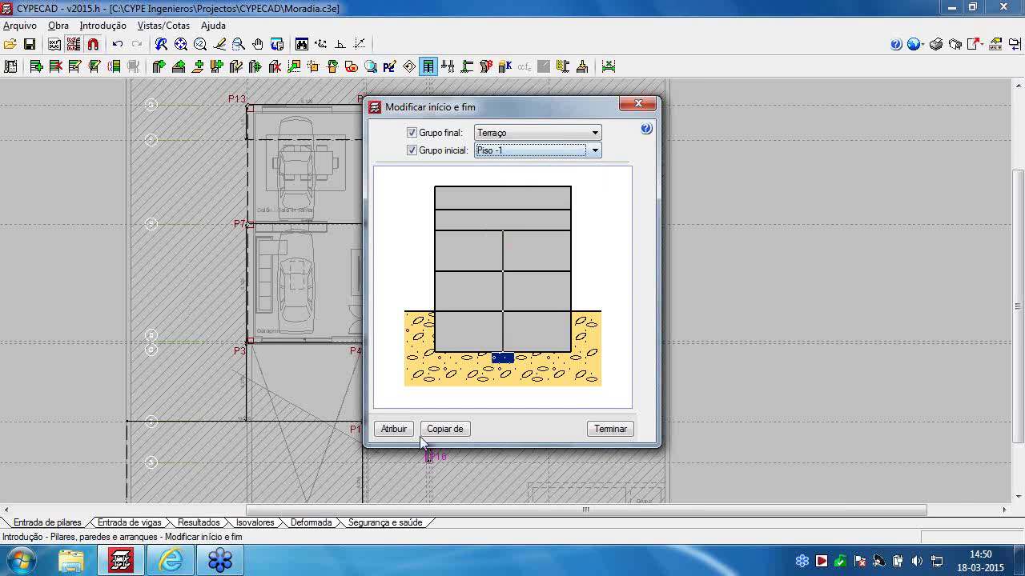
left_click(404, 430)
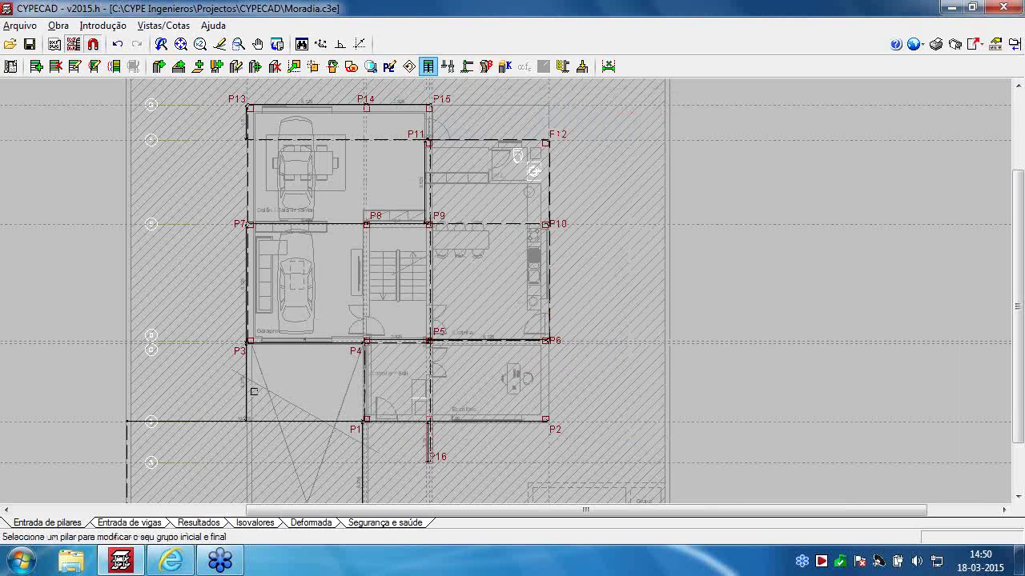
left_click(366, 422)
left_click(250, 342)
left_click(250, 225)
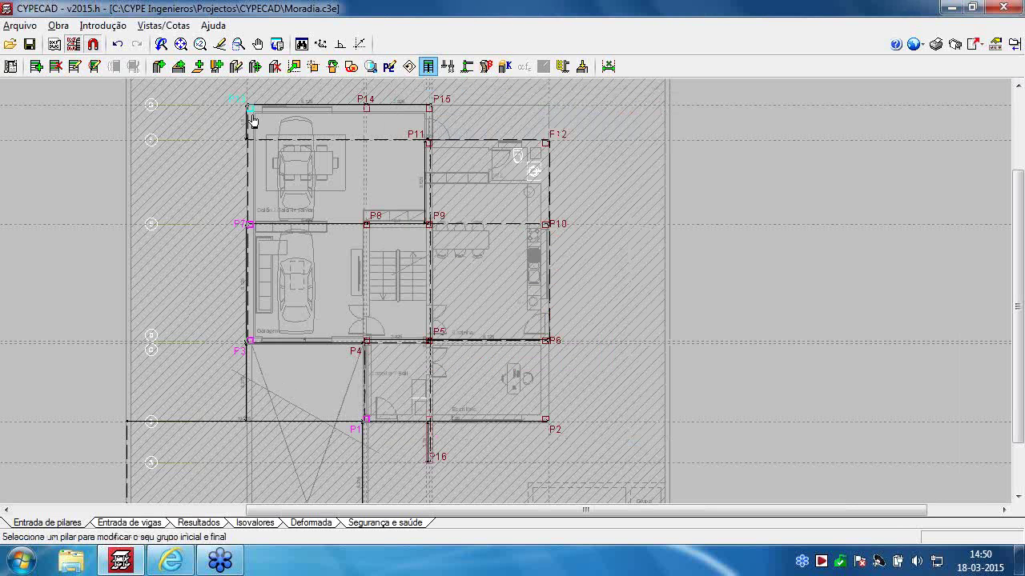
left_click(251, 117)
left_click(364, 112)
right_click(412, 216)
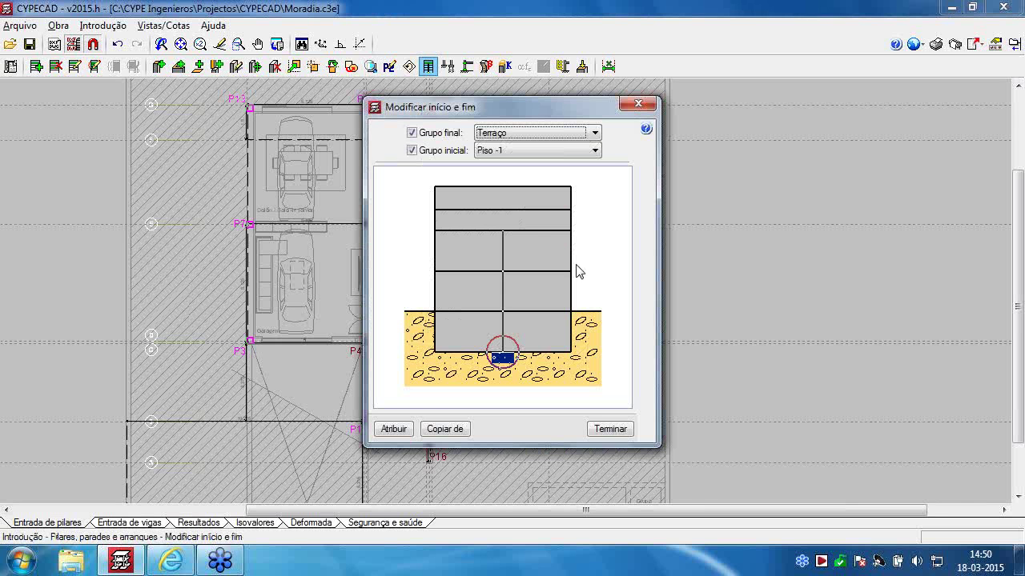
Assign initial group Piso -1 and final group Cobertura inclinada to pillars P11 and P15
left_click(513, 135)
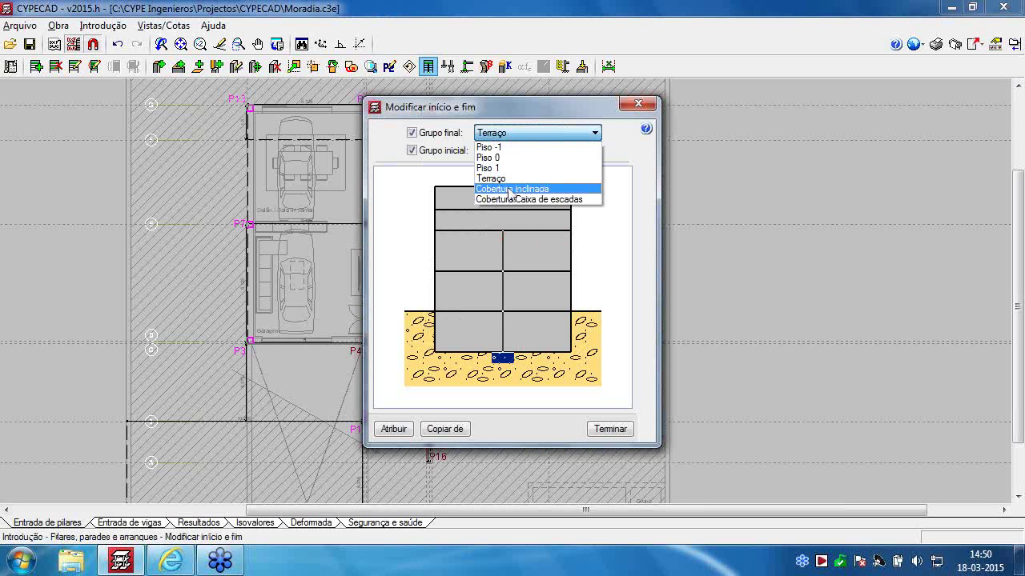
left_click(513, 189)
left_click(510, 152)
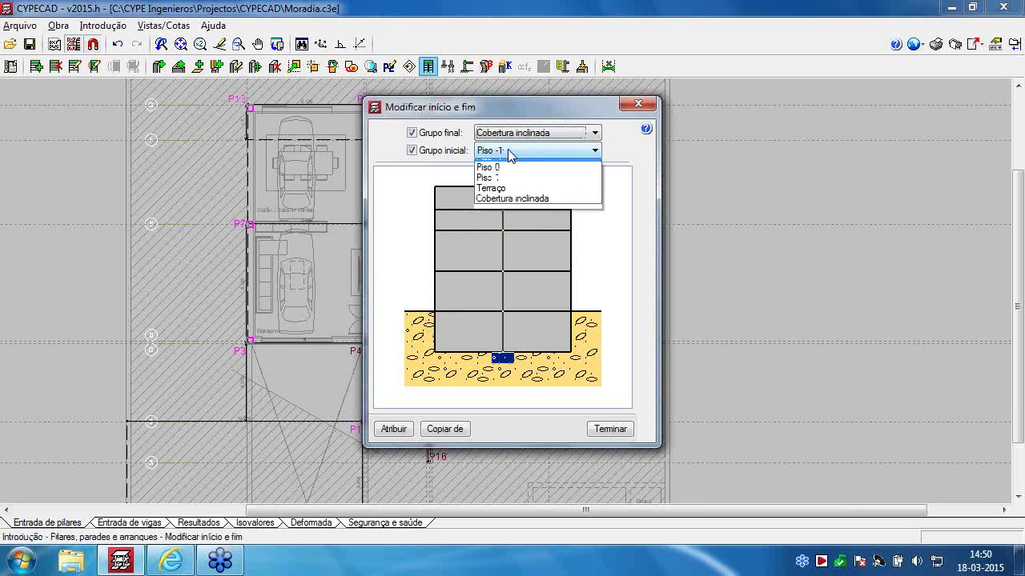
left_click(508, 162)
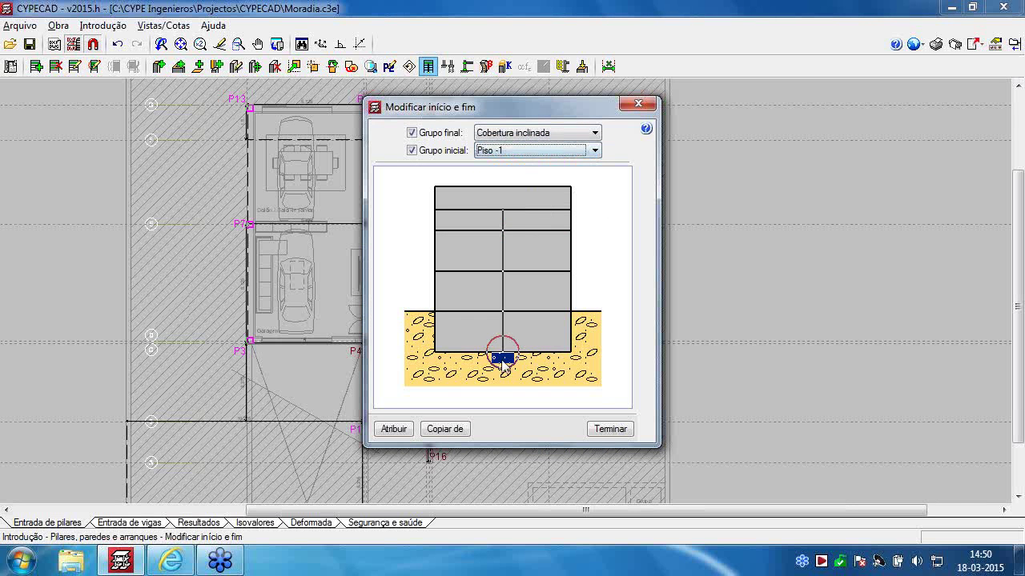
left_click(392, 429)
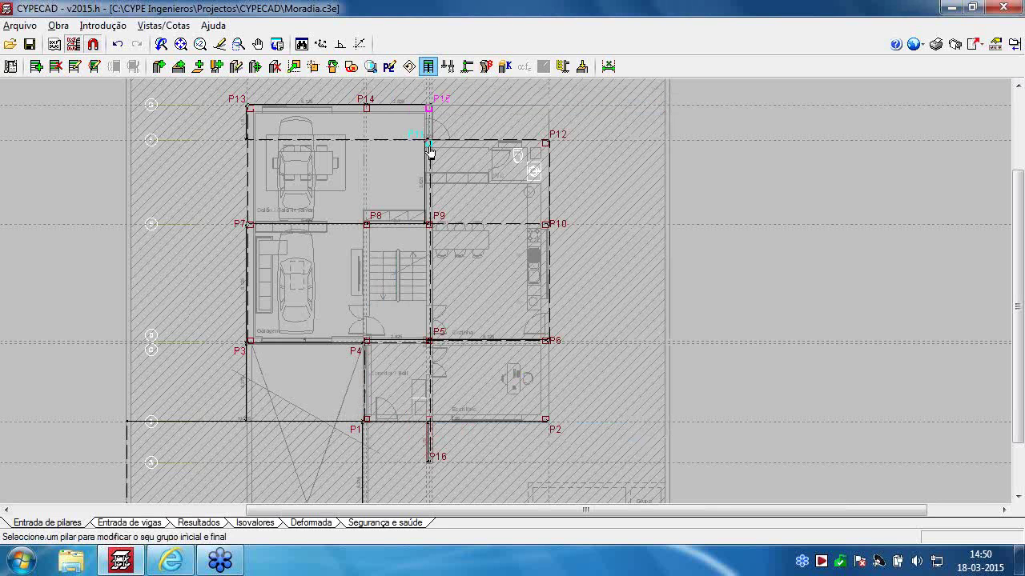
right_click(360, 171)
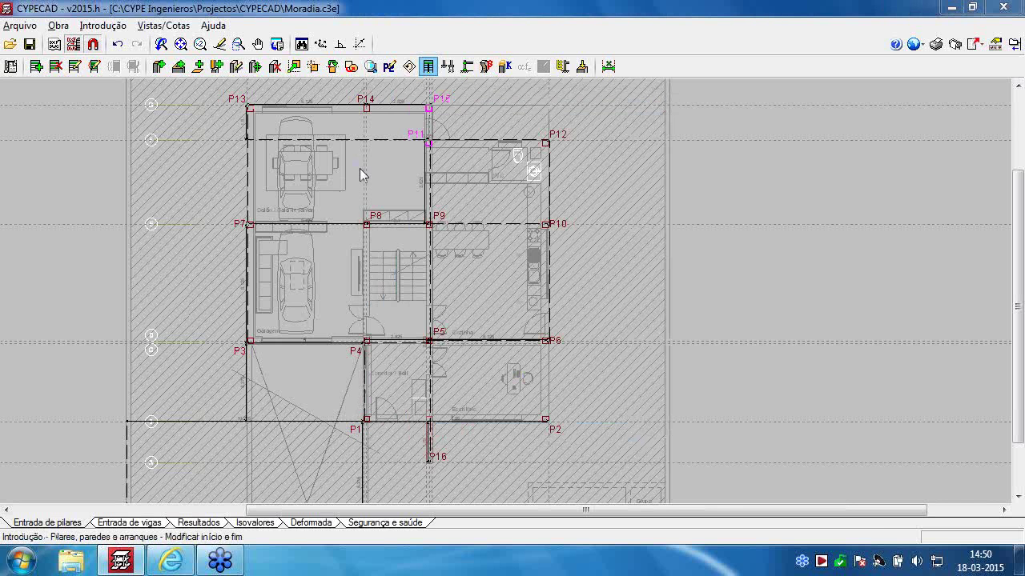
key("Escape")
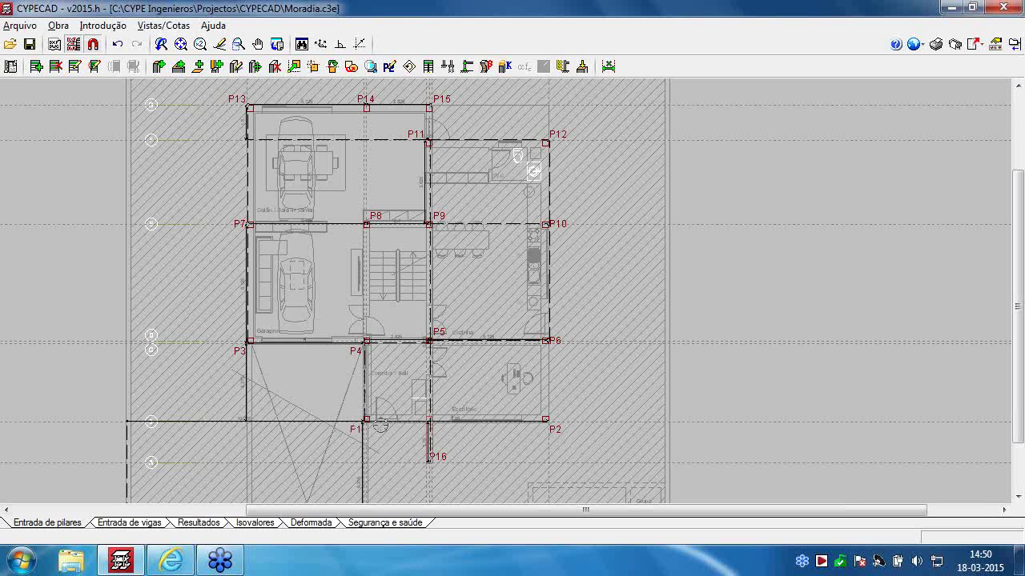
Assign external fixity with 0.00 m support level difference and height to pillars P2, P6, P10 and P12 and wall P16
middle_click_drag(265, 422, 171, 432)
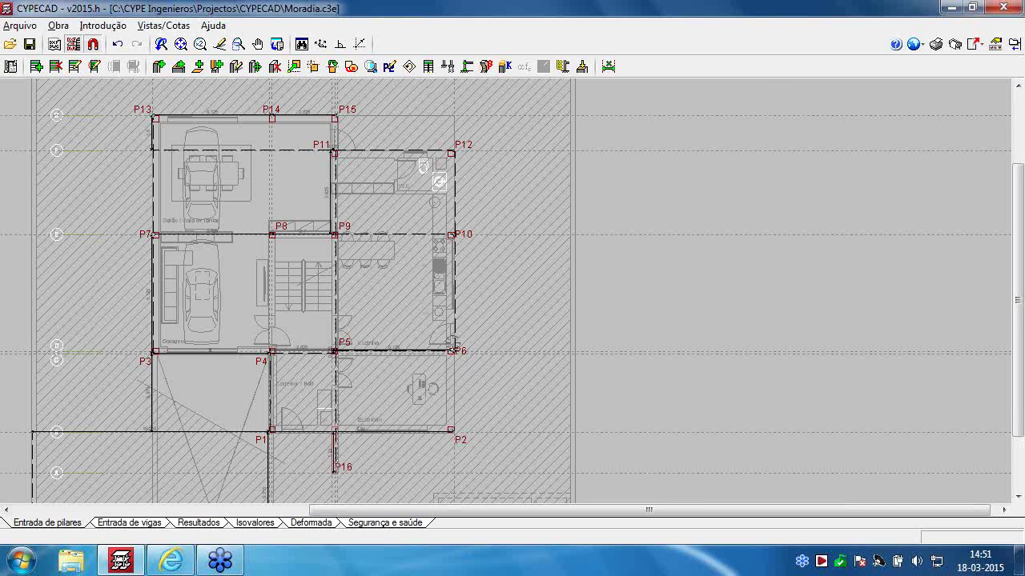
left_click(450, 72)
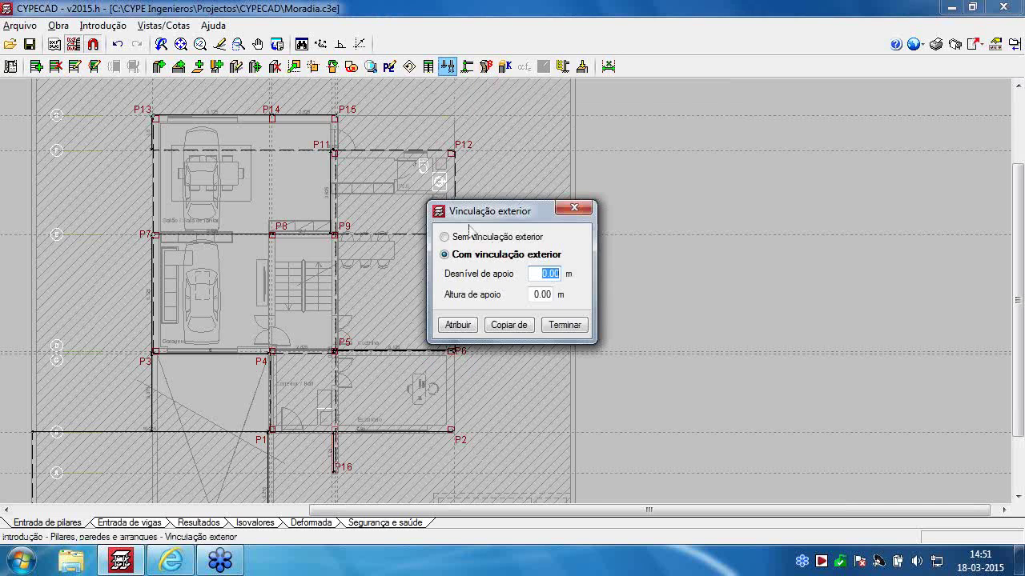
left_click_drag(486, 206, 591, 202)
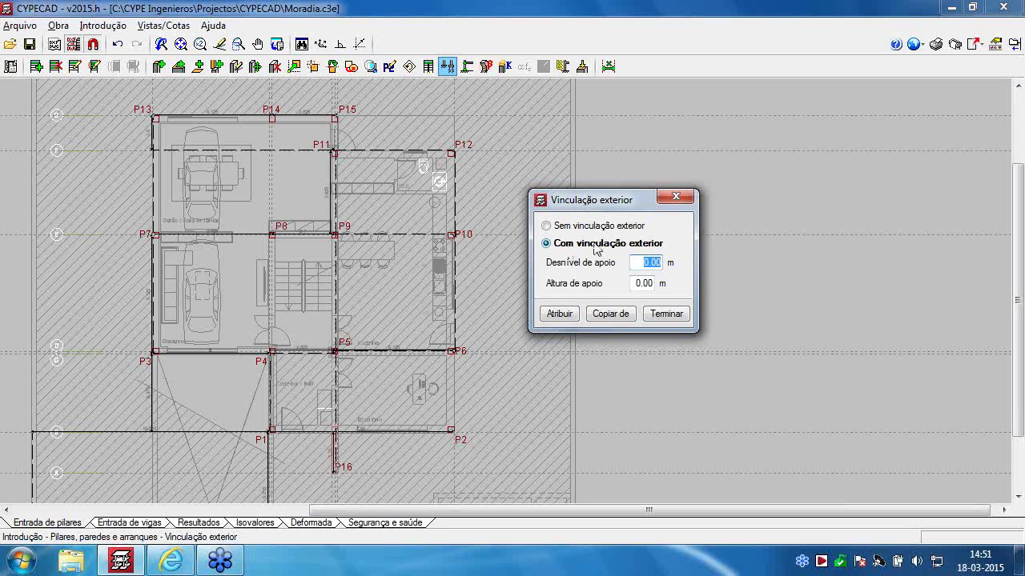
left_click(560, 314)
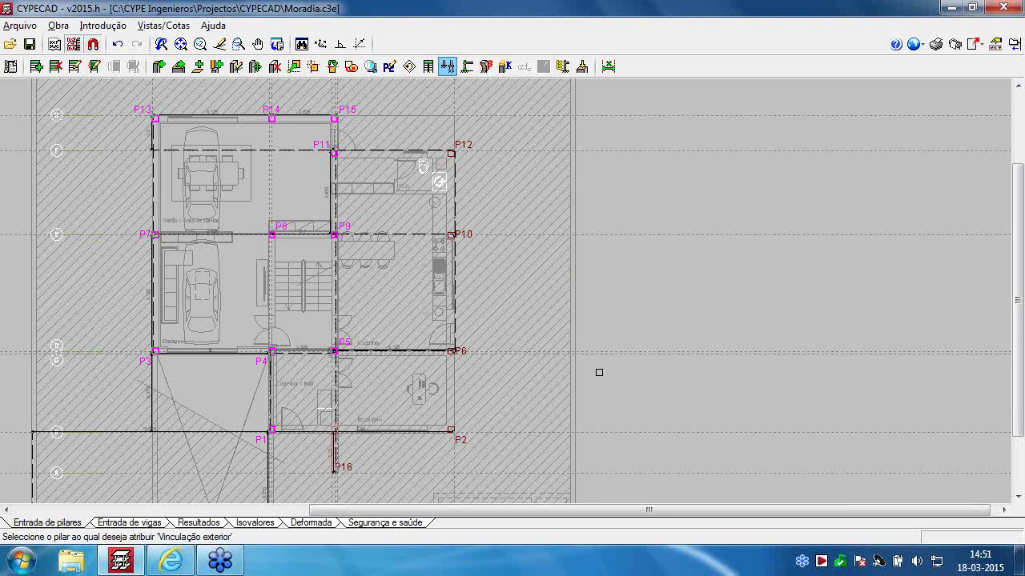
left_click(499, 461)
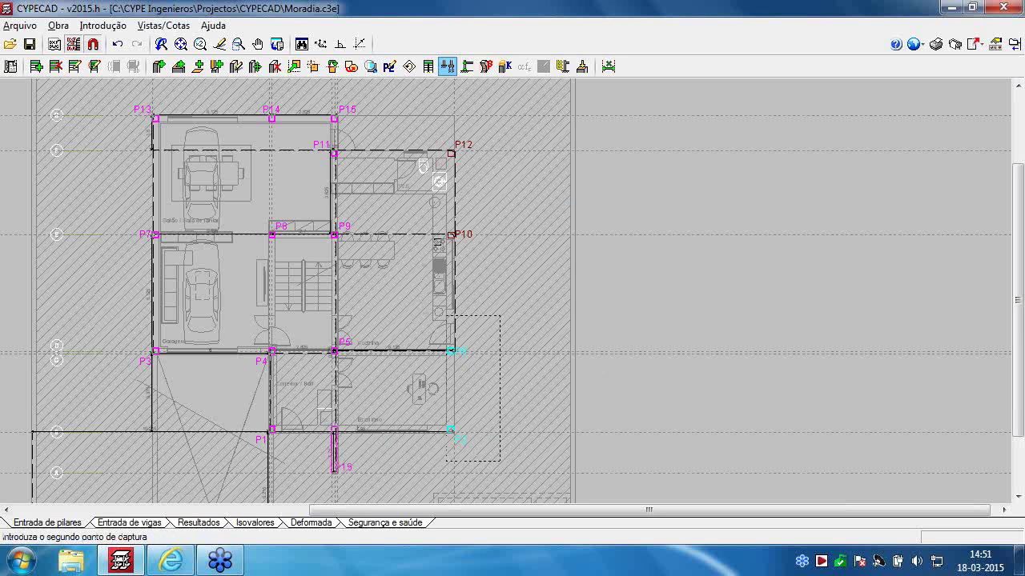
left_click(425, 129)
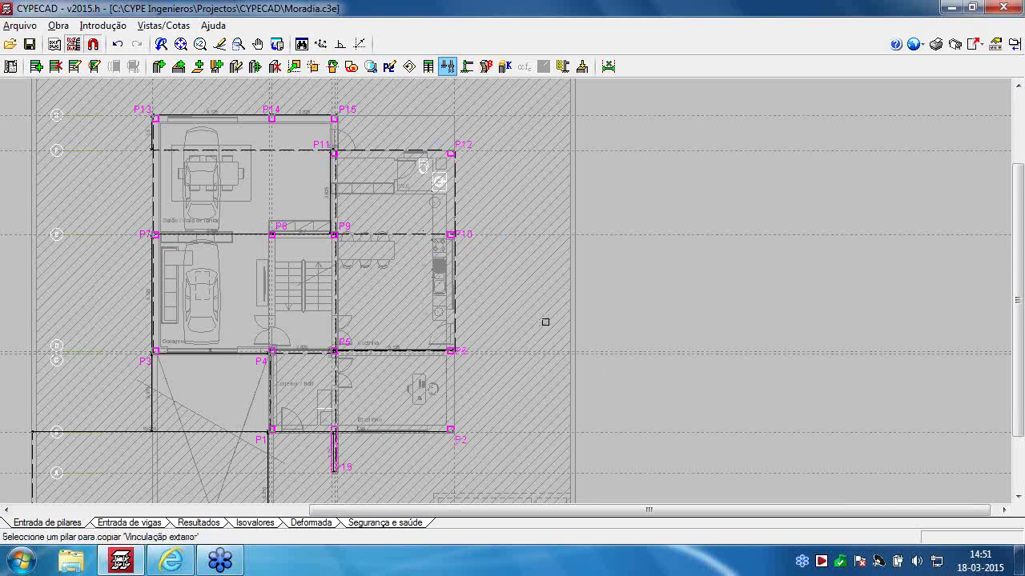
right_click(549, 322)
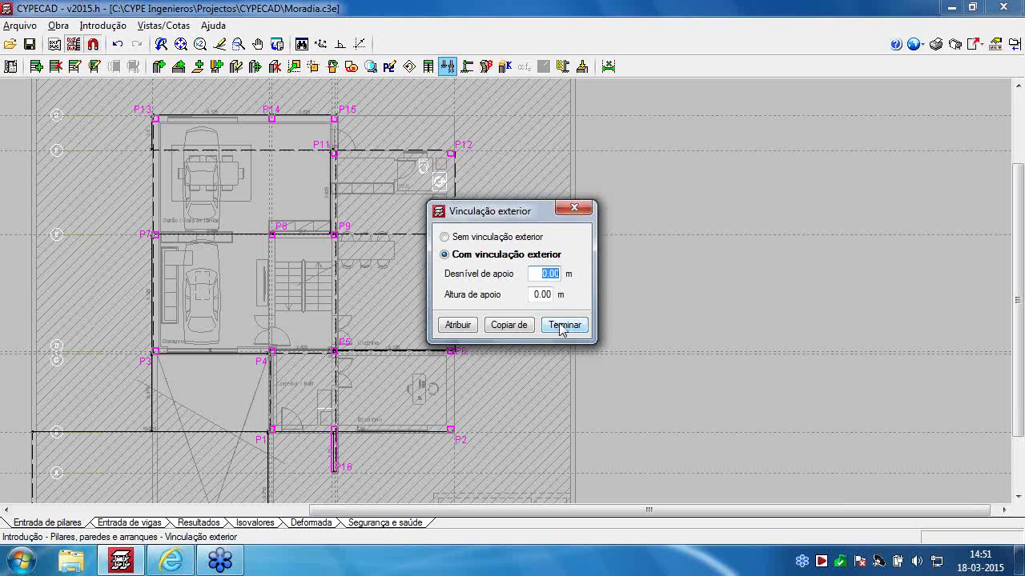
left_click(563, 325)
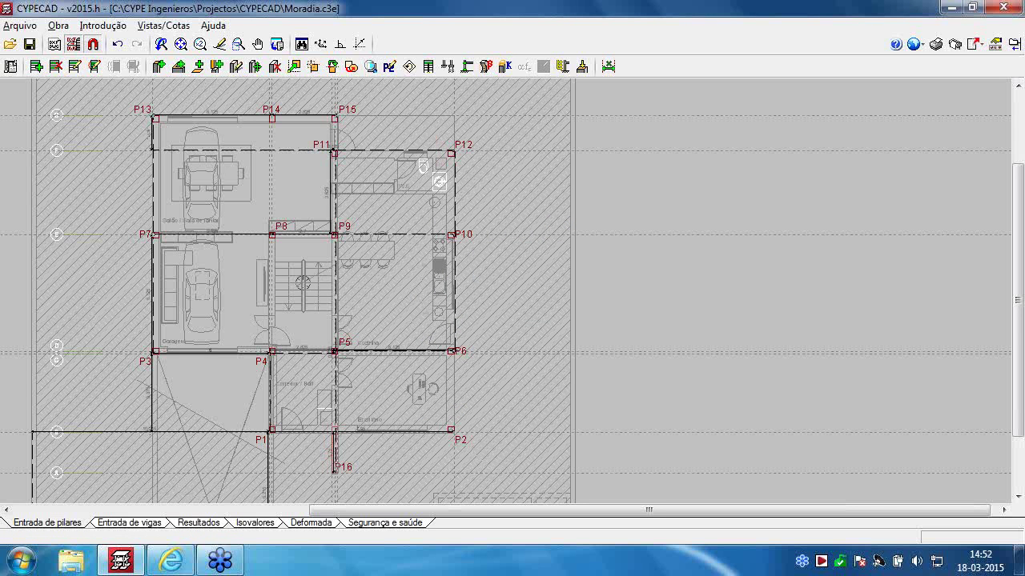
Switch to beam entry (Entrada de vigas) and go down to floor group Piso -1
left_click(143, 525)
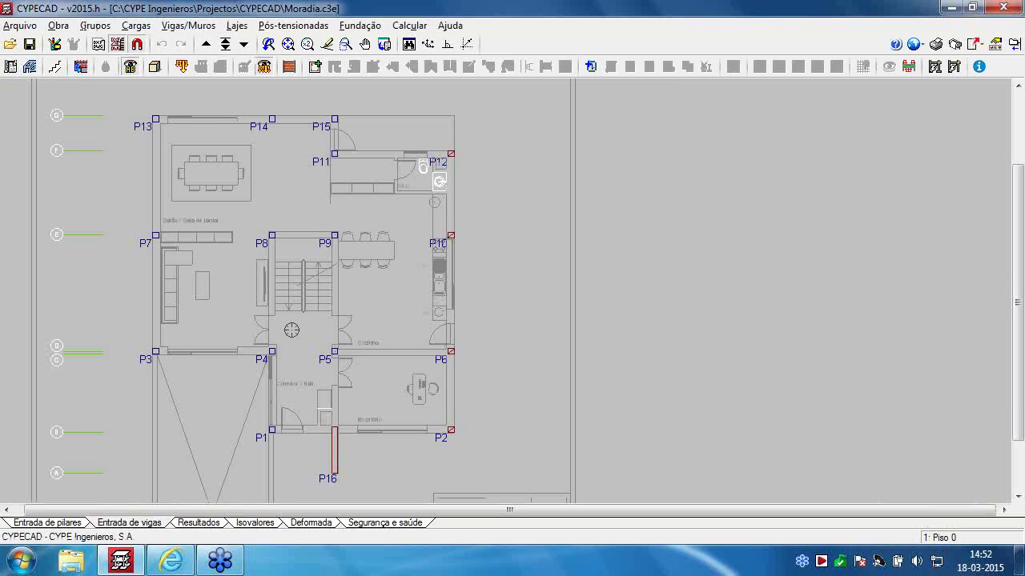
left_click(244, 45)
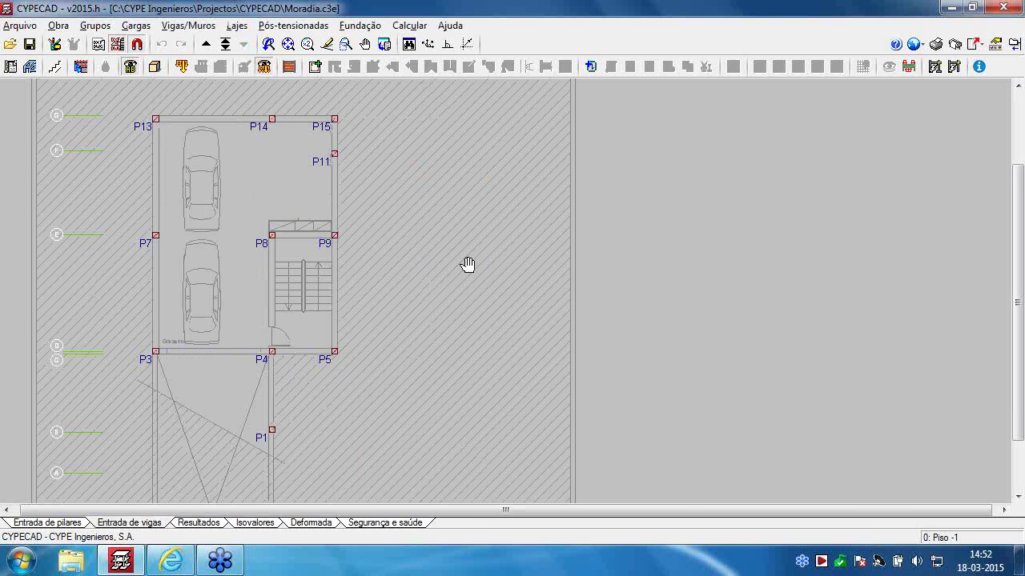
middle_click_drag(468, 265, 589, 265)
scroll(357, 320, "up", 1)
middle_click_drag(350, 303, 360, 347)
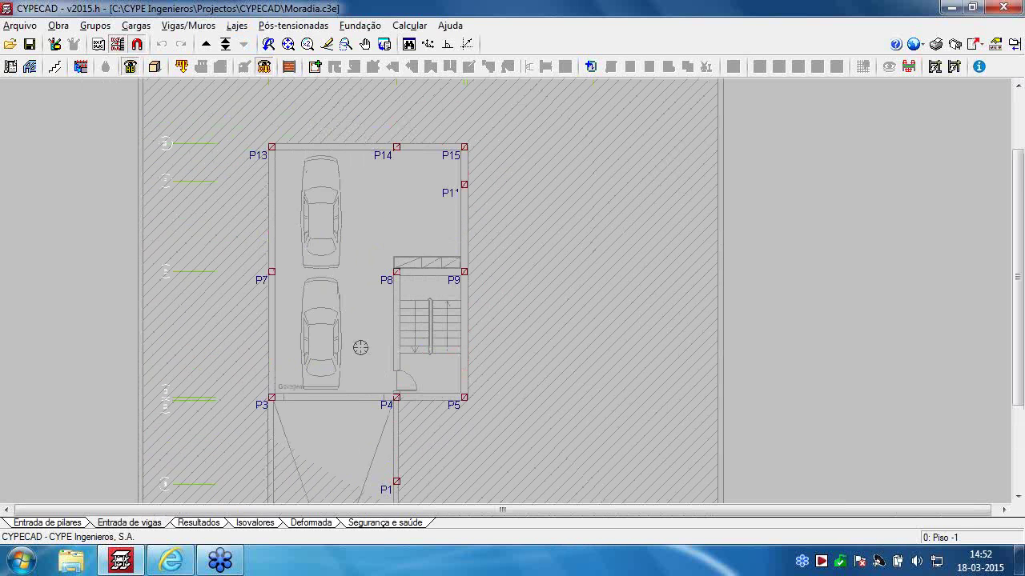
Start a reinforced concrete wall M1 from Piso -1 up to Piso 0 with left and right thicknesses of 0.125 m
left_click(189, 25)
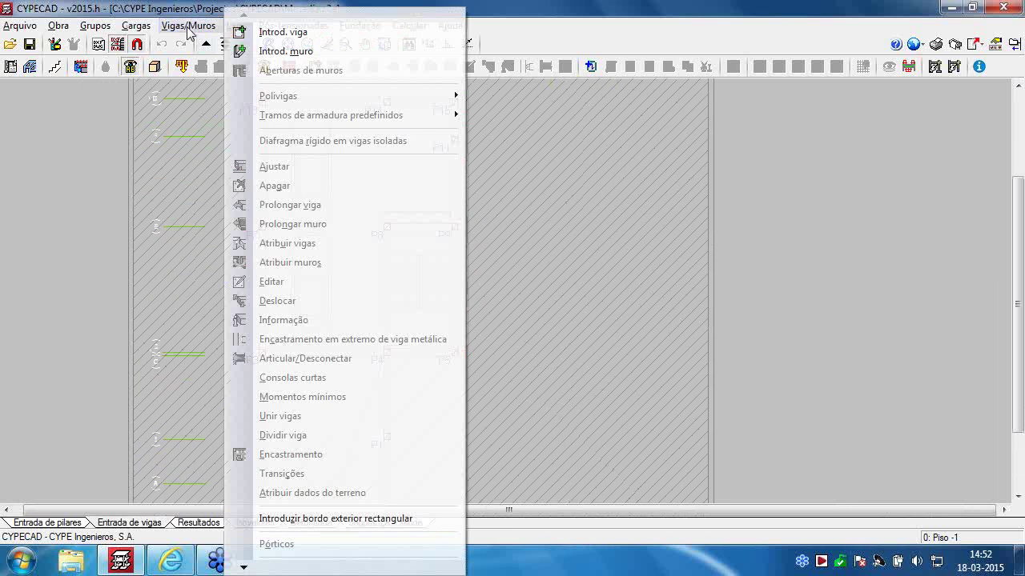
left_click(273, 53)
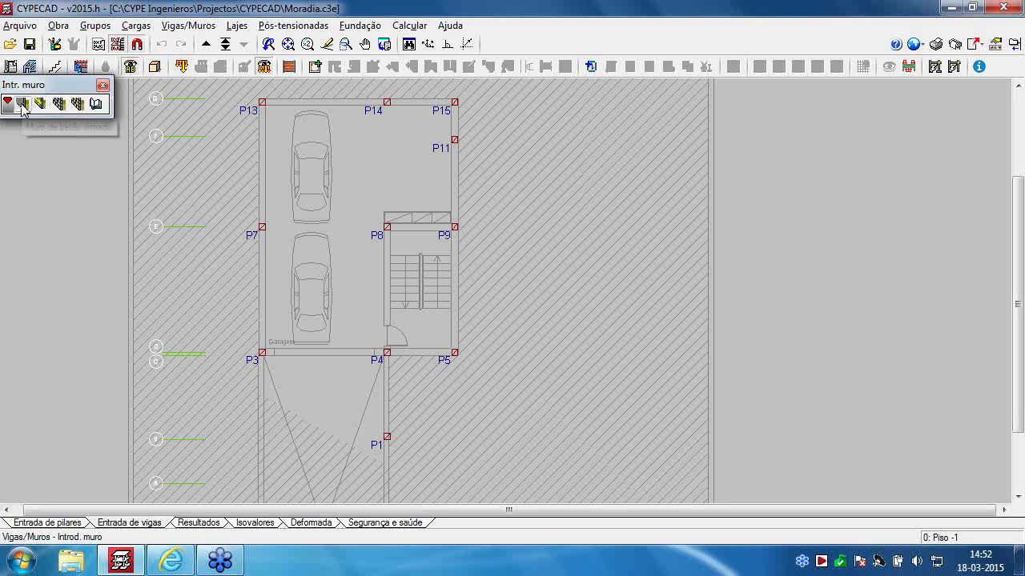
left_click(22, 104)
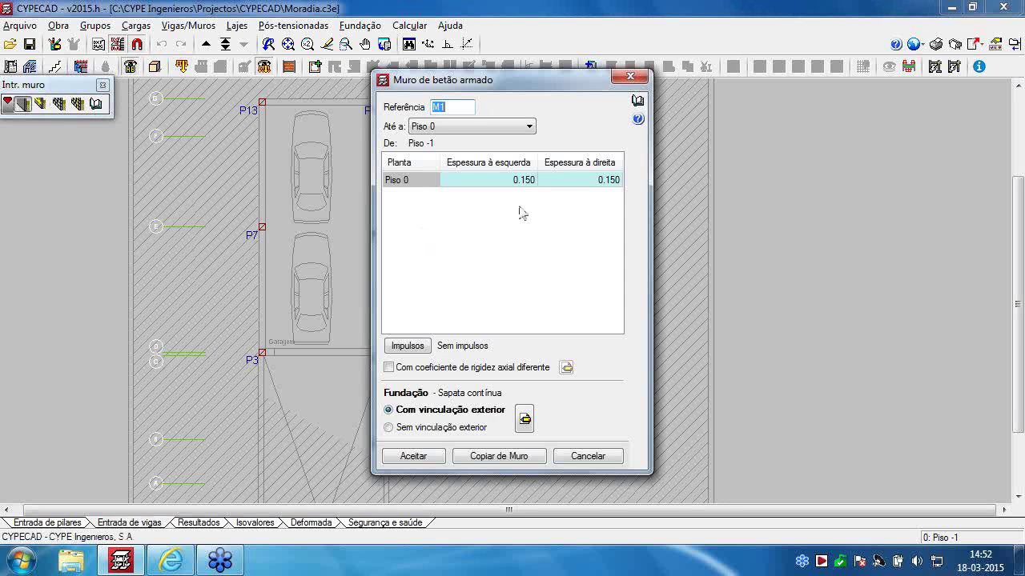
left_click(519, 180)
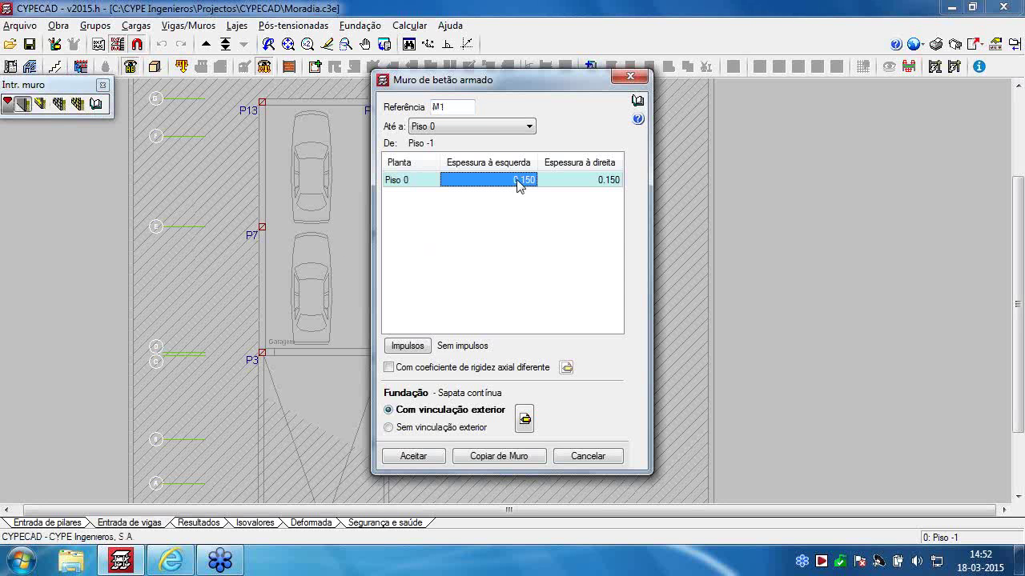
type("125")
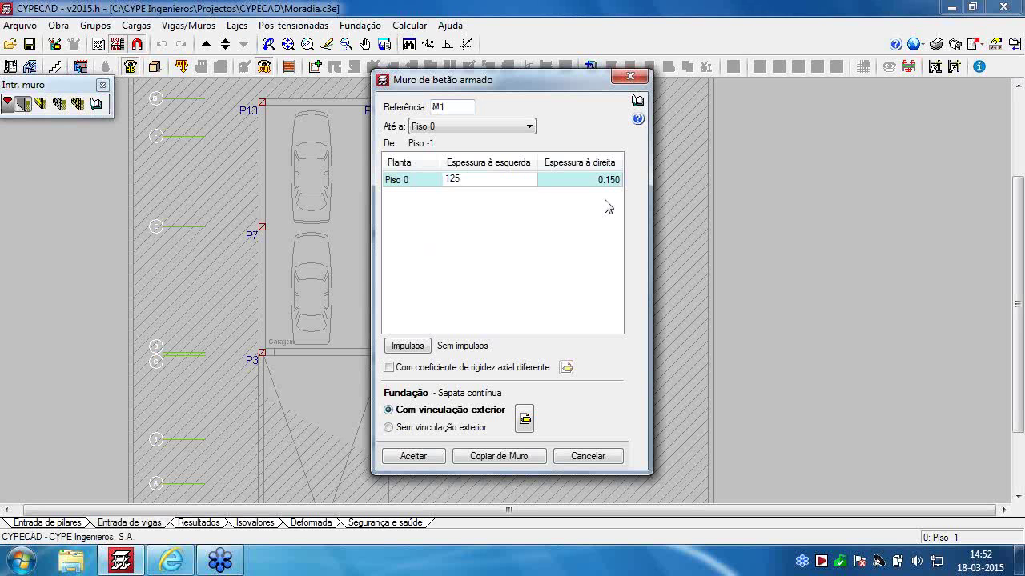
key("Tab")
type(".")
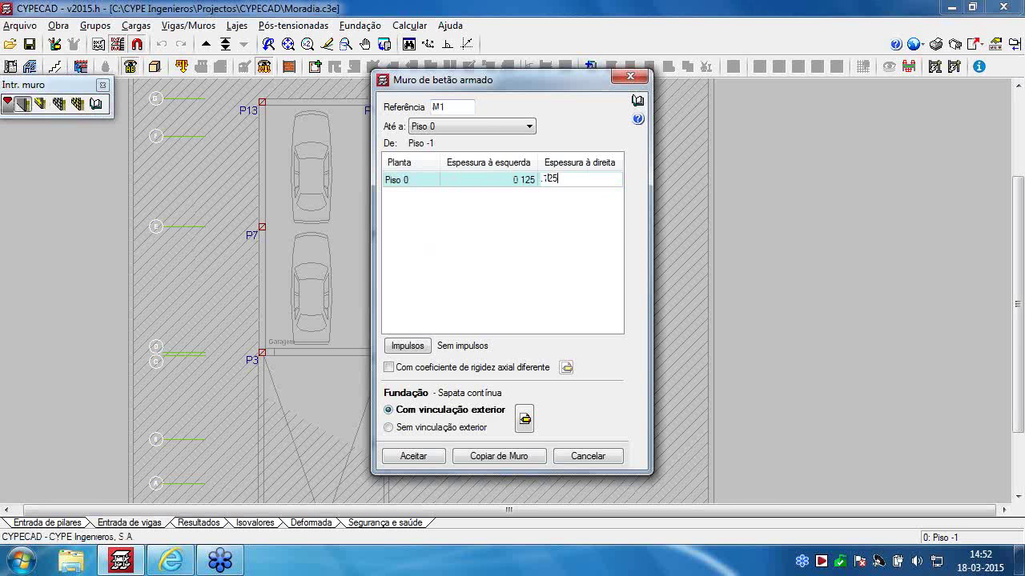
key("Tab")
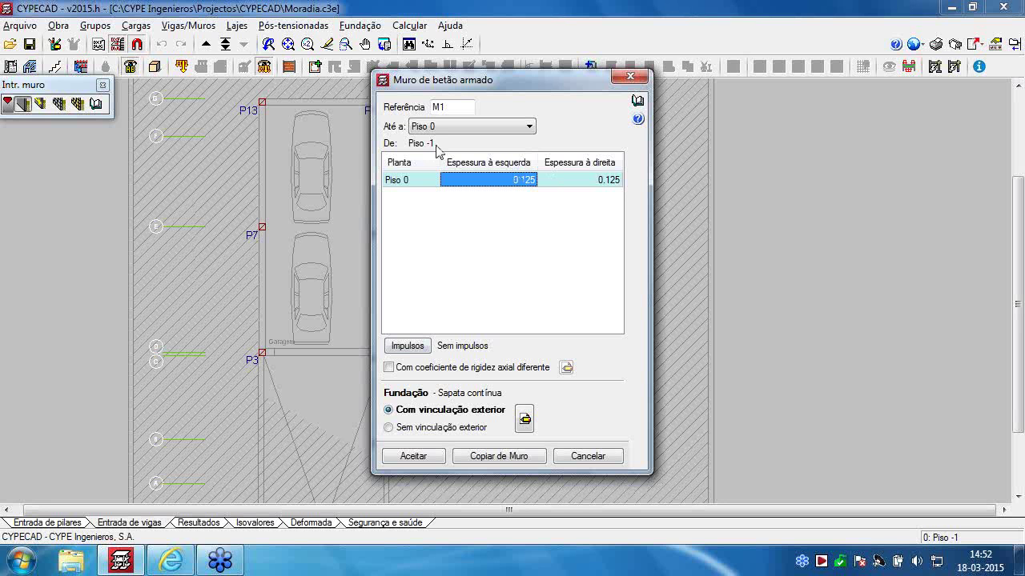
Add a new terrain thrust for wall M1 with the soil mass reaching up to level 0.00 m
left_click(418, 348)
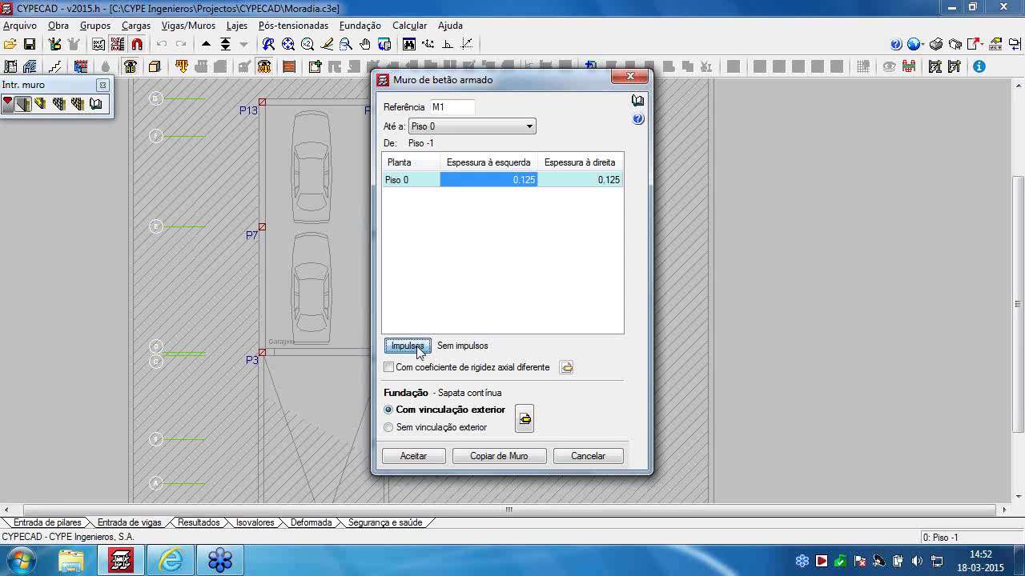
left_click(509, 98)
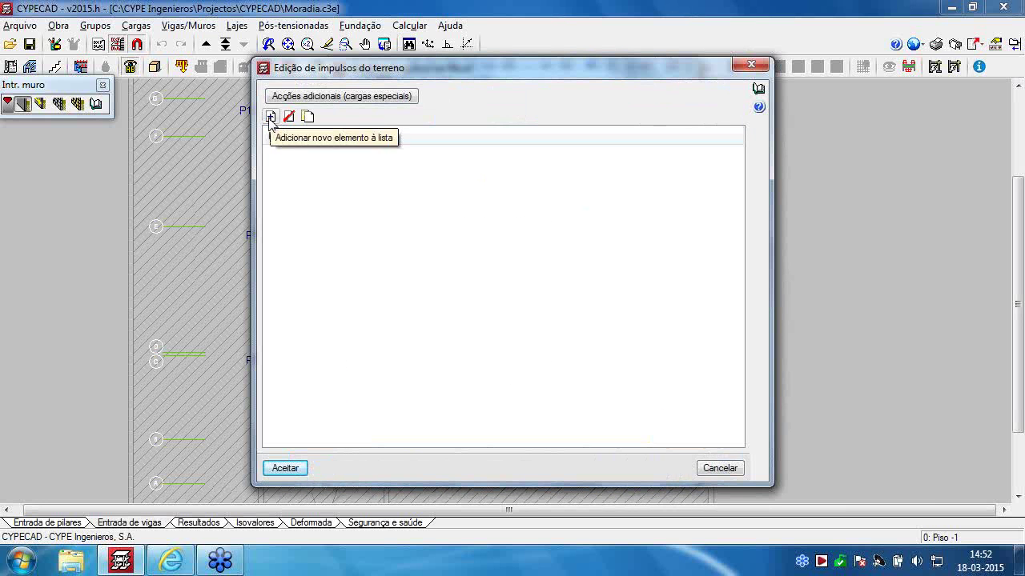
left_click(270, 118)
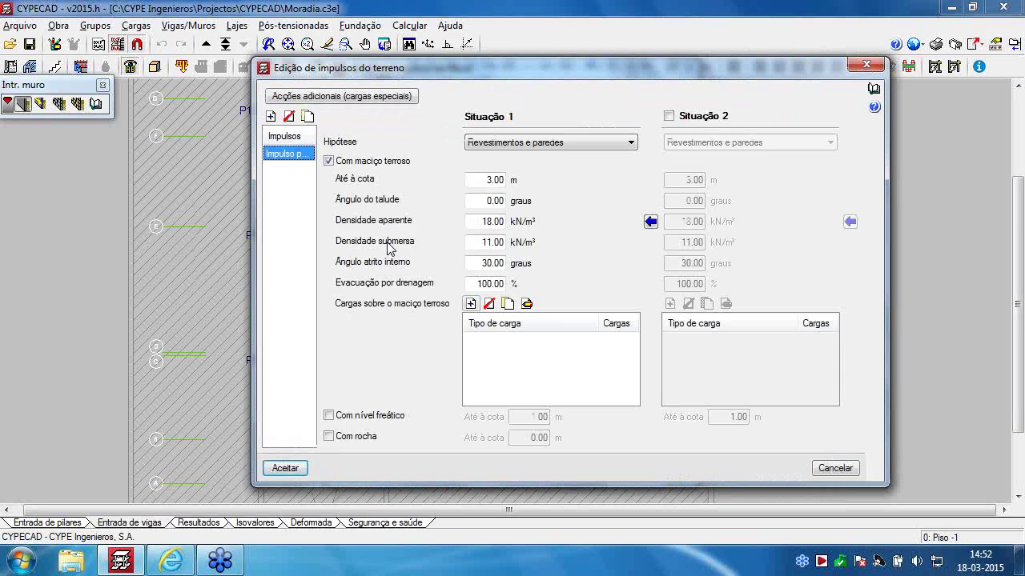
left_click(469, 182)
type("0")
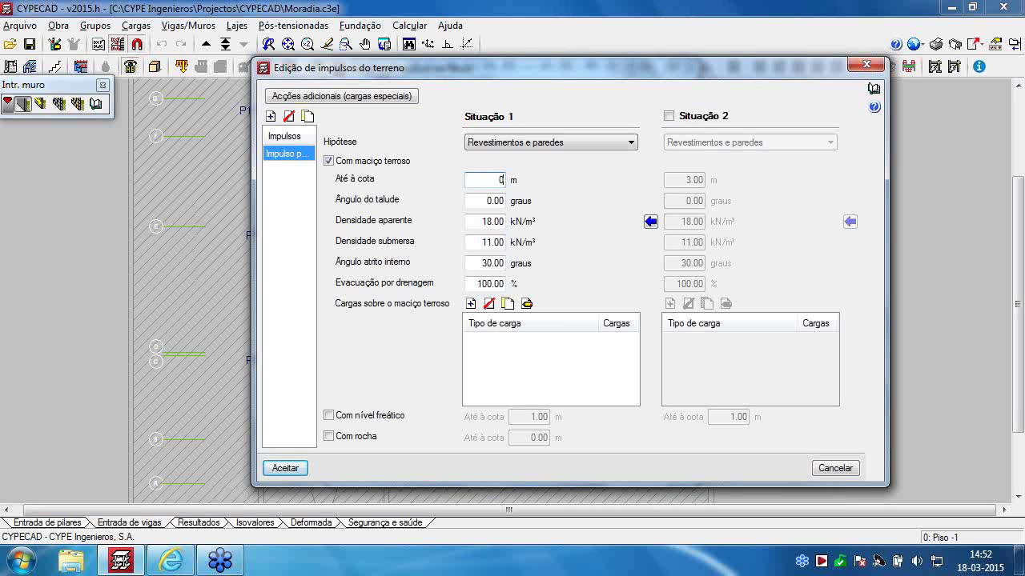
key("Tab")
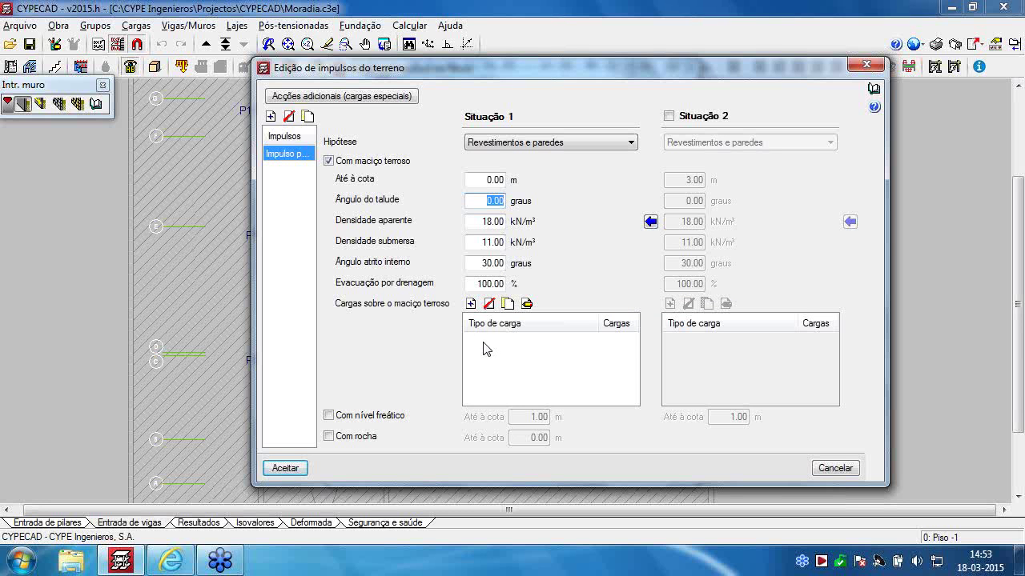
Try a uniform and a band surcharge load on the soil mass, and delete the added load
left_click(471, 303)
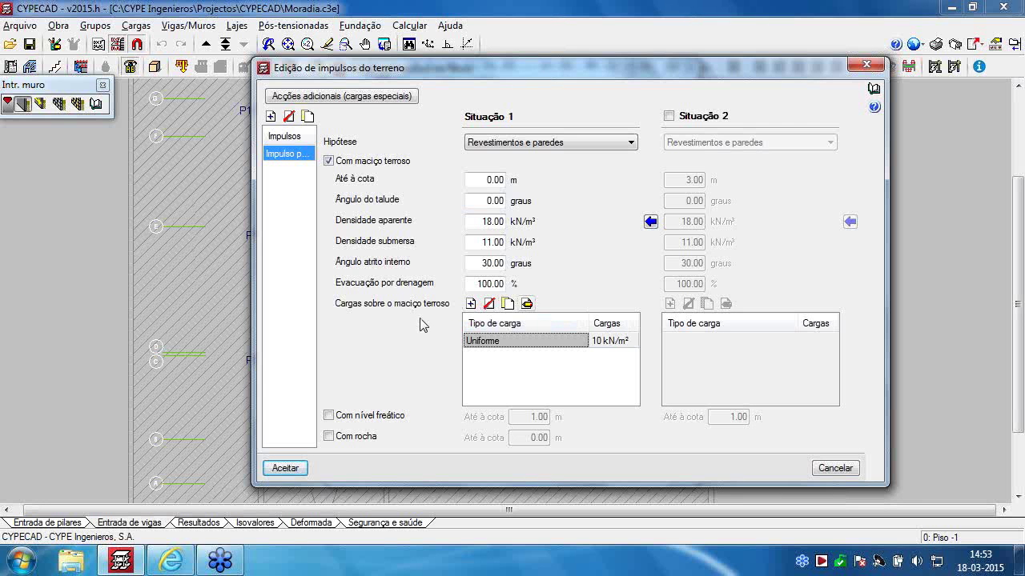
left_click(526, 304)
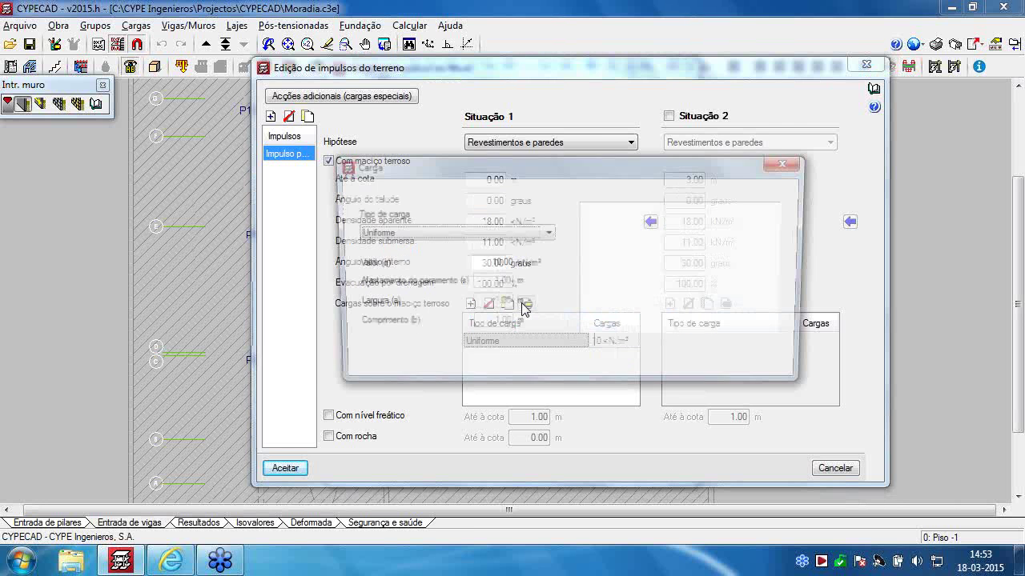
left_click(548, 233)
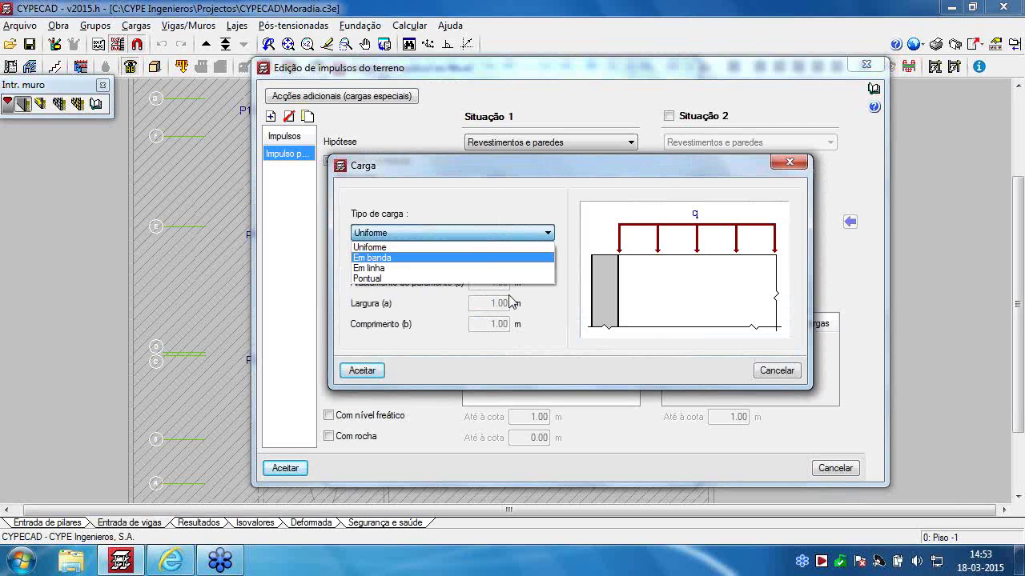
left_click(482, 259)
left_click(452, 235)
left_click(444, 260)
left_click(423, 236)
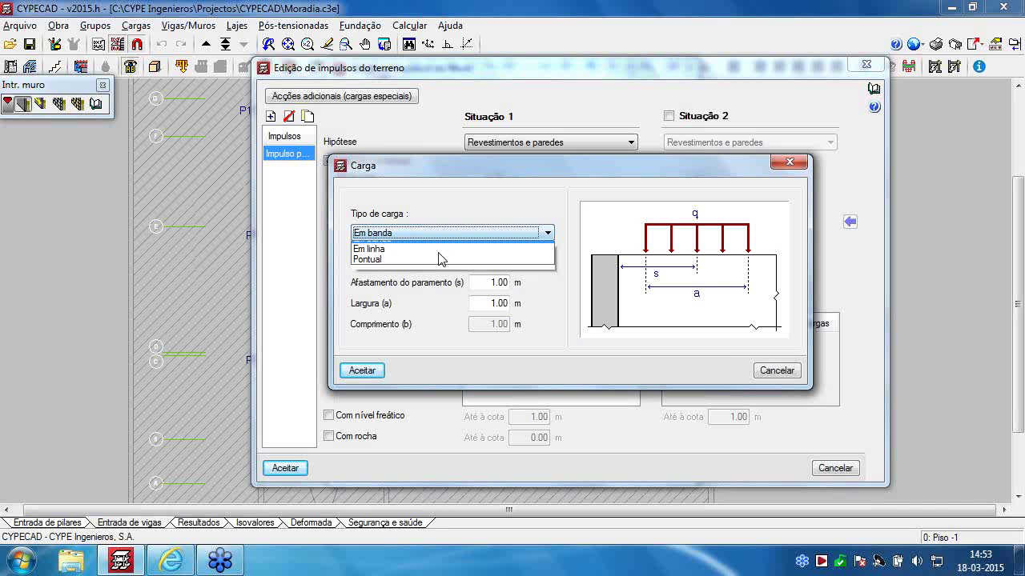
left_click(775, 370)
left_click(775, 370)
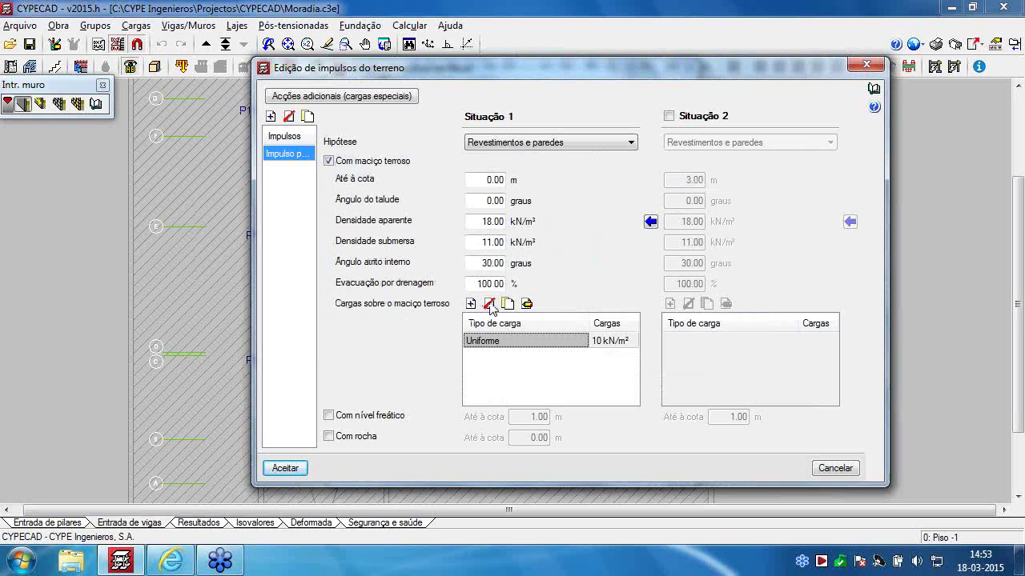
left_click(489, 305)
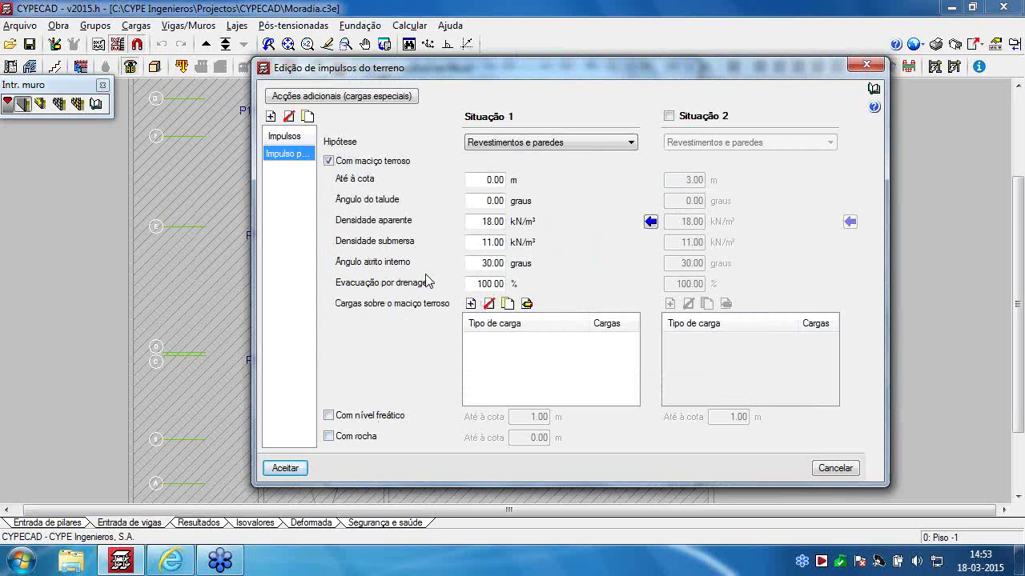
Confirm the terrain thrust definition and apply the default thrust to the right side of wall M1
left_click(285, 468)
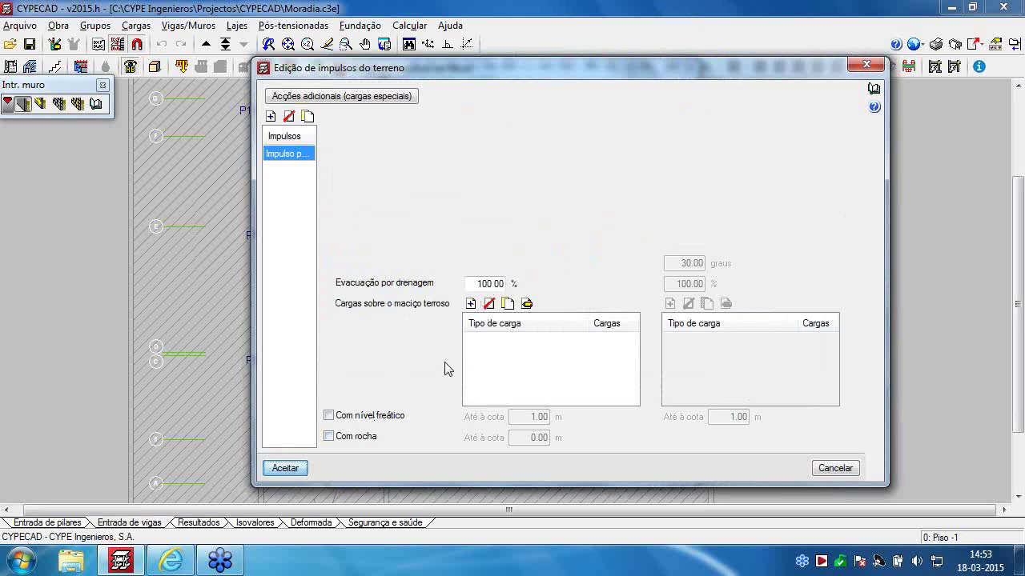
left_click_drag(599, 70, 794, 65)
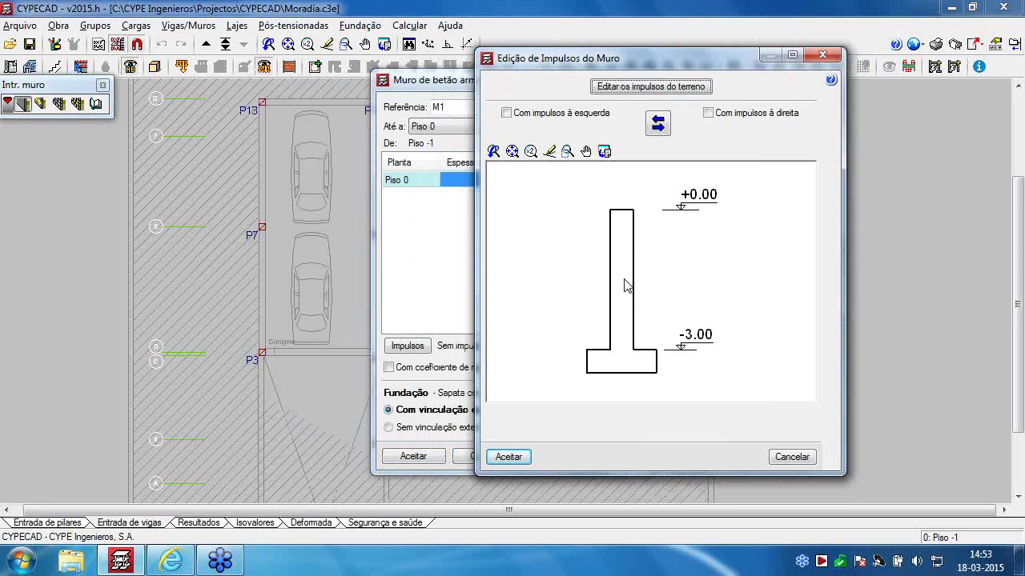
left_click(709, 113)
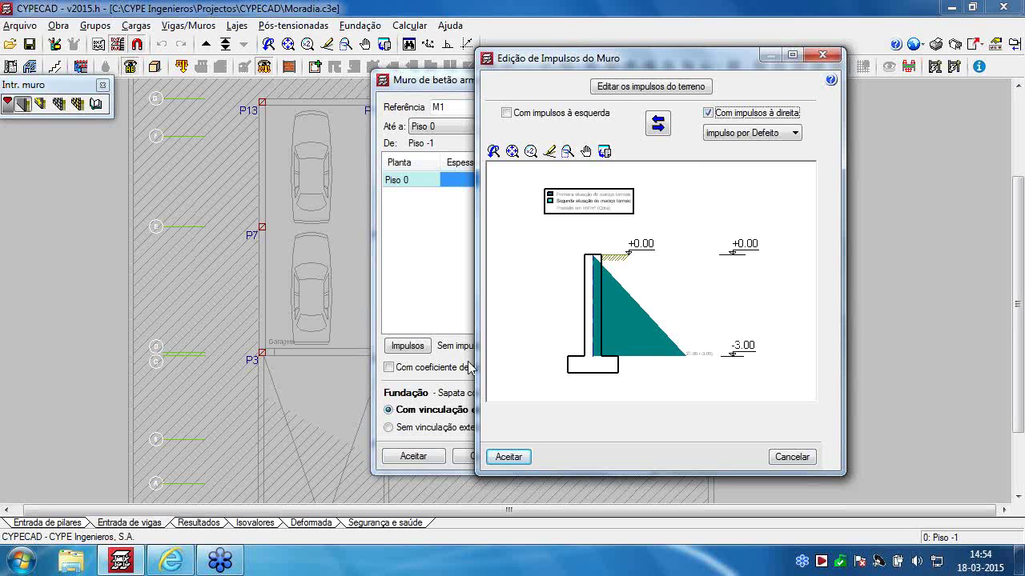
left_click(658, 125)
left_click(658, 125)
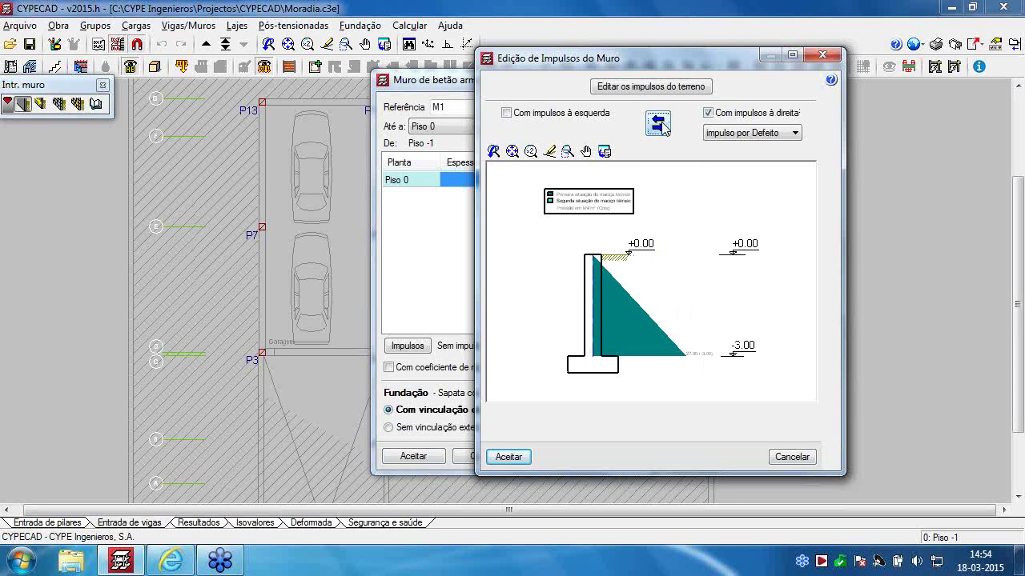
left_click(661, 127)
left_click(661, 126)
left_click(519, 457)
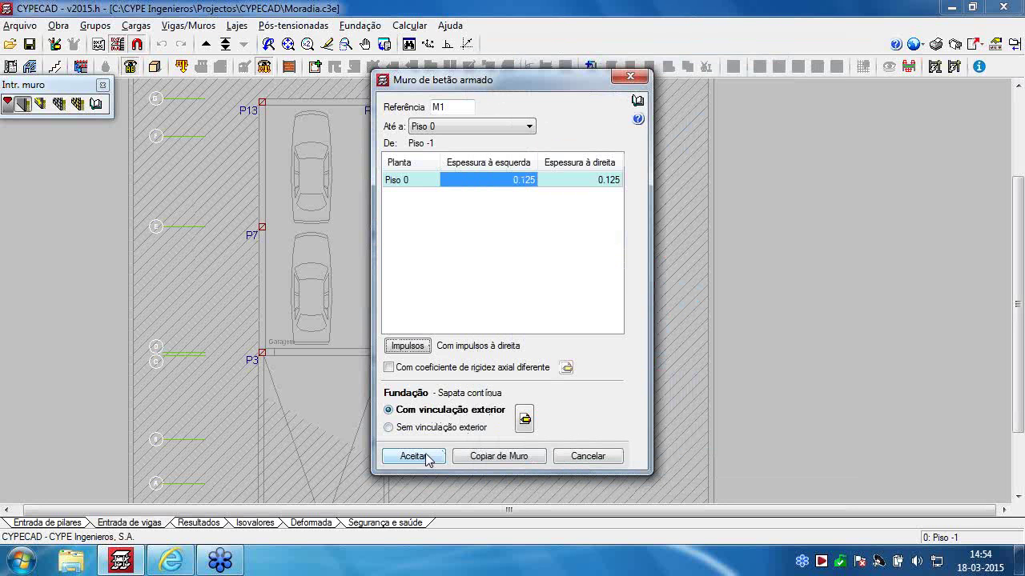
Accept wall M1 with external fixity and a 50 cm high continuous footing with 50.0 cm cantilevers on both sides
left_click(524, 419)
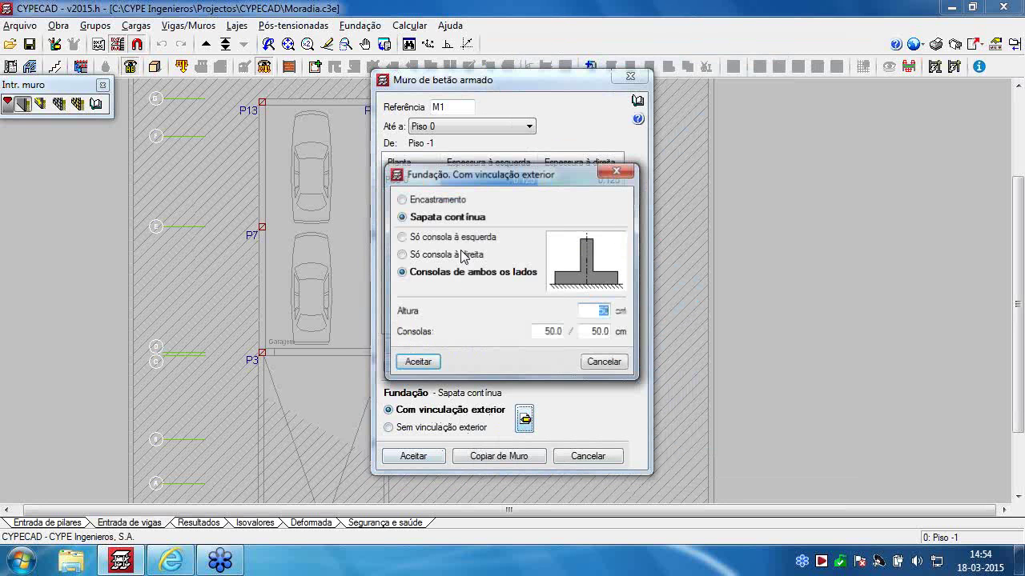
left_click(417, 362)
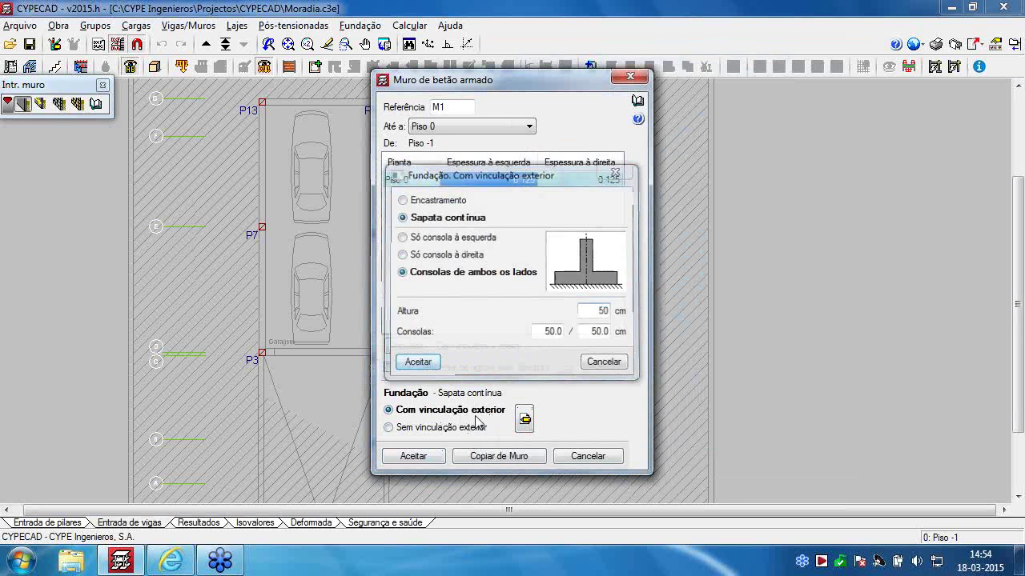
left_click(431, 456)
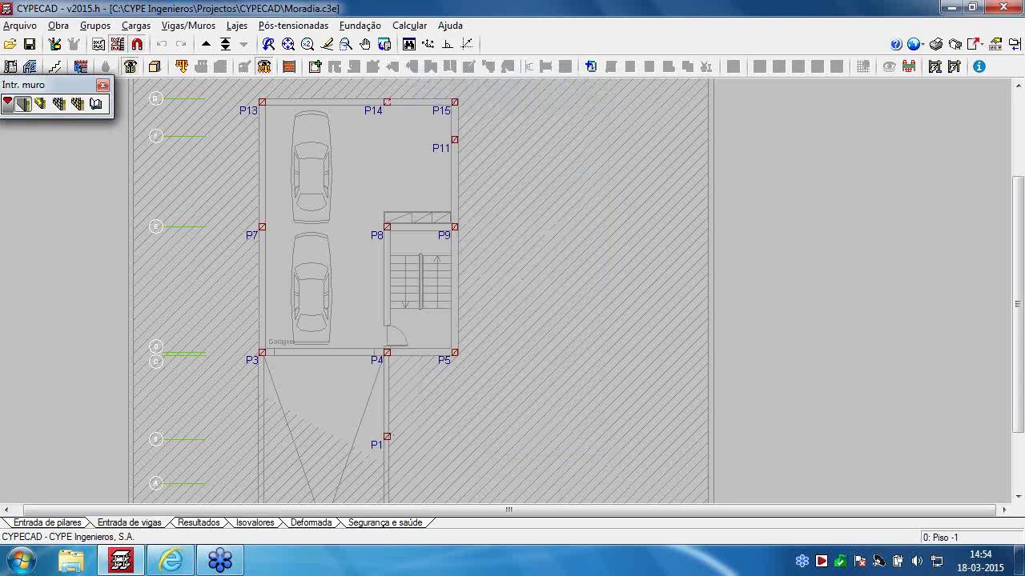
Turn off the drawing snaps and draw the basement walls from P1 through P4, P5, P15 and P13 to P3
left_click(137, 45)
left_click(419, 215)
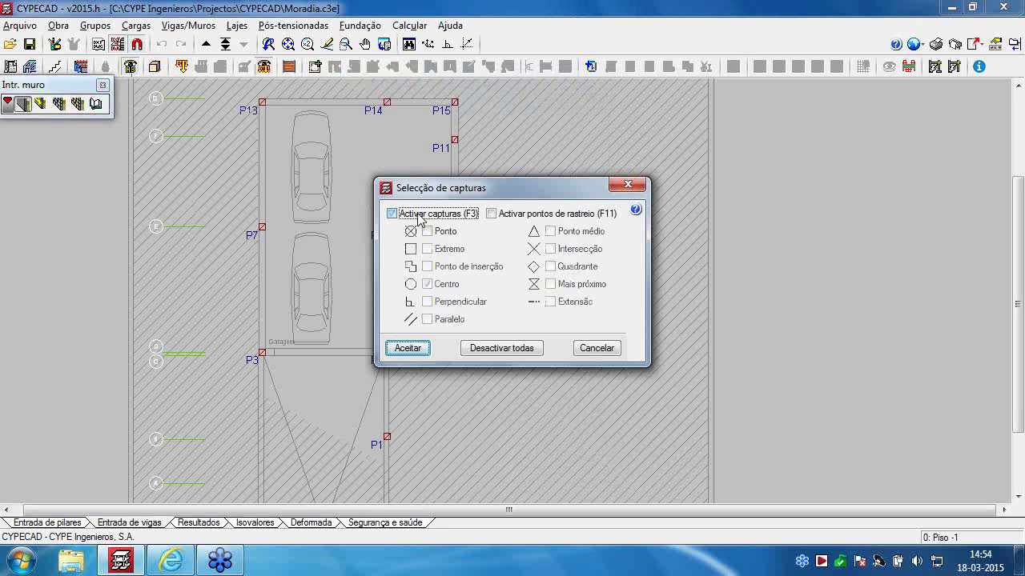
left_click(407, 349)
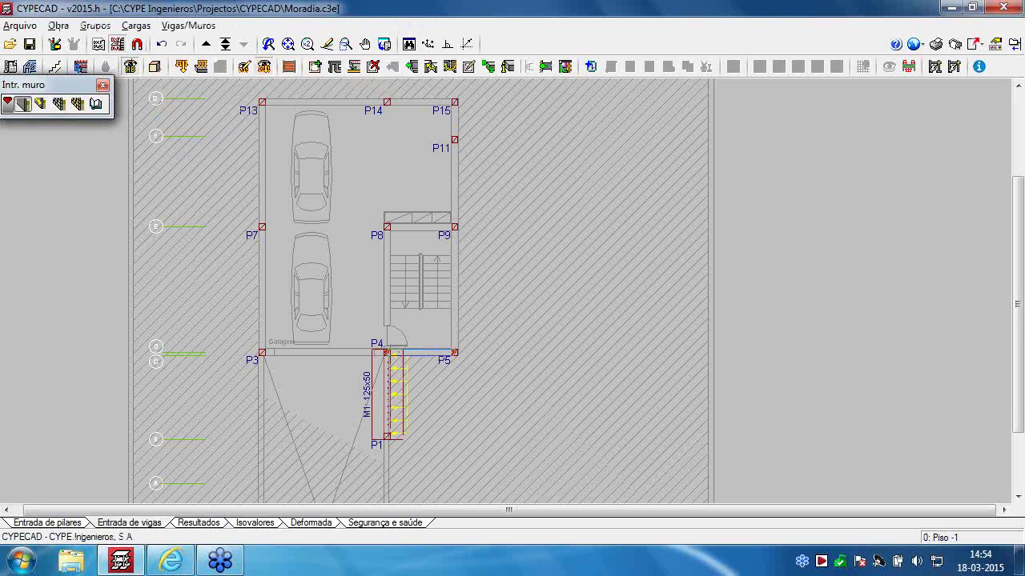
middle_click_drag(500, 407, 514, 458)
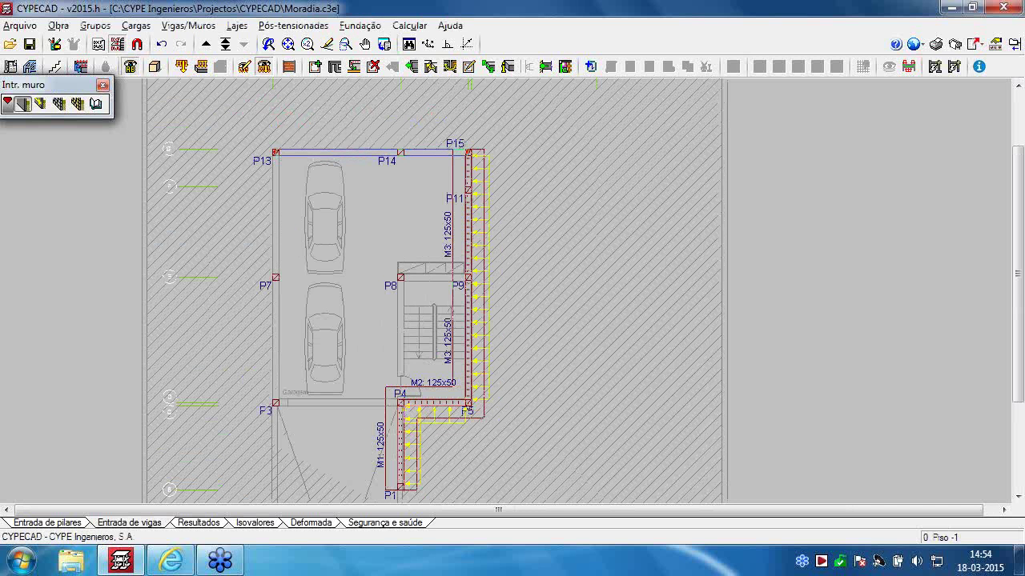
left_click(276, 152)
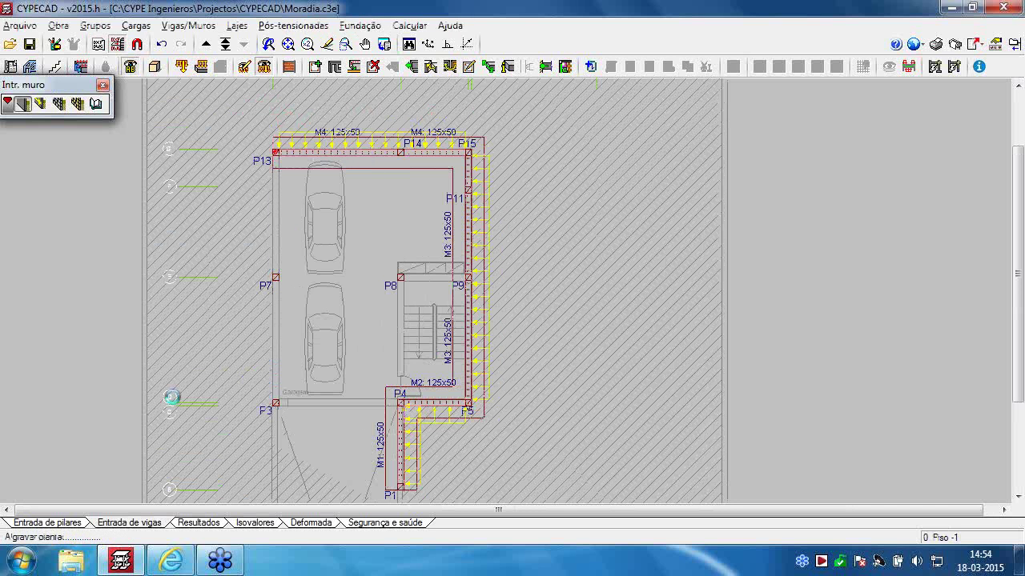
left_click(247, 381)
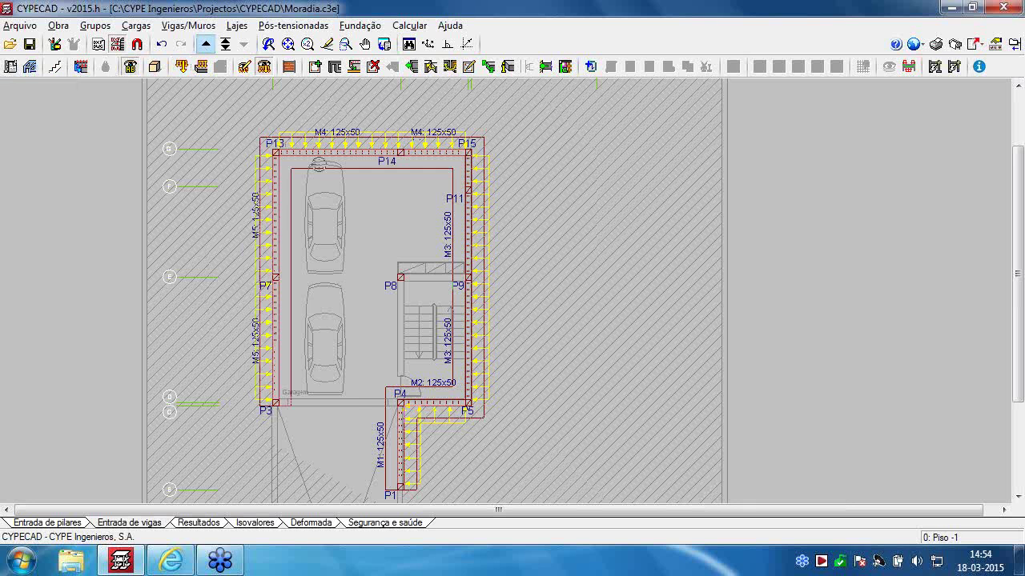
Go up to floor group Piso 0 and examine the walls, footings and pillars from several sides in the 3D model
left_click(205, 45)
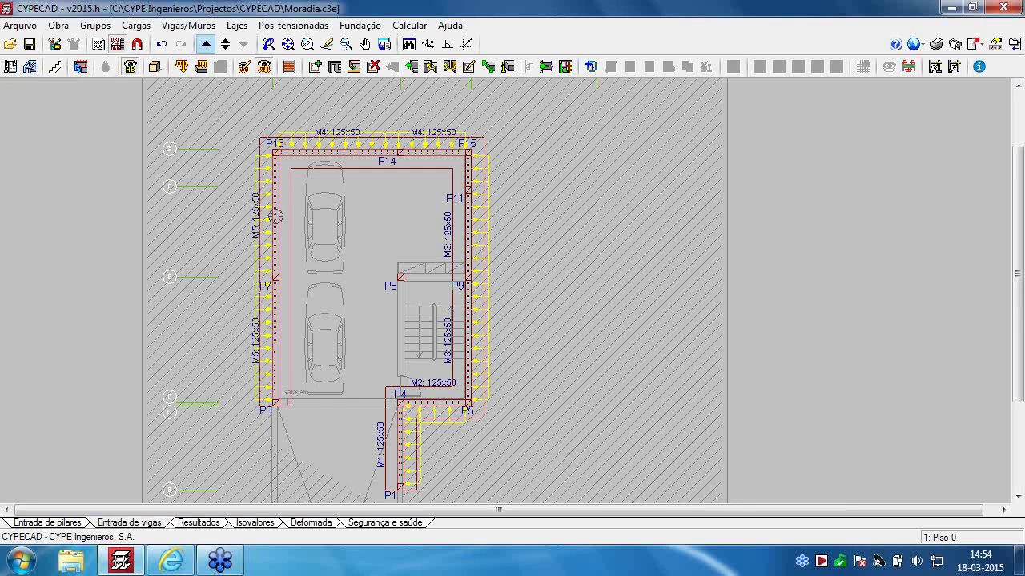
left_click(154, 65)
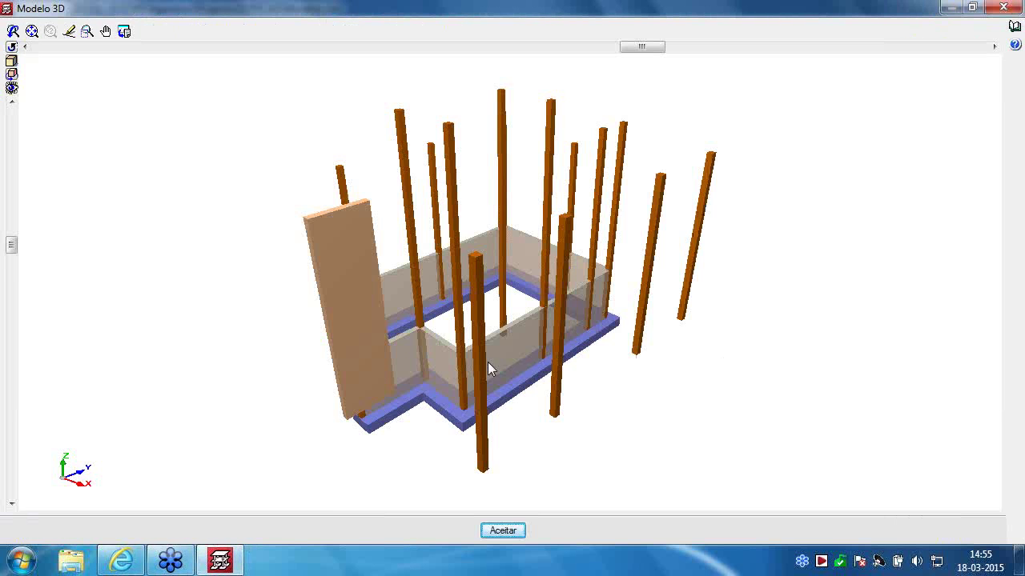
left_click_drag(490, 370, 673, 320)
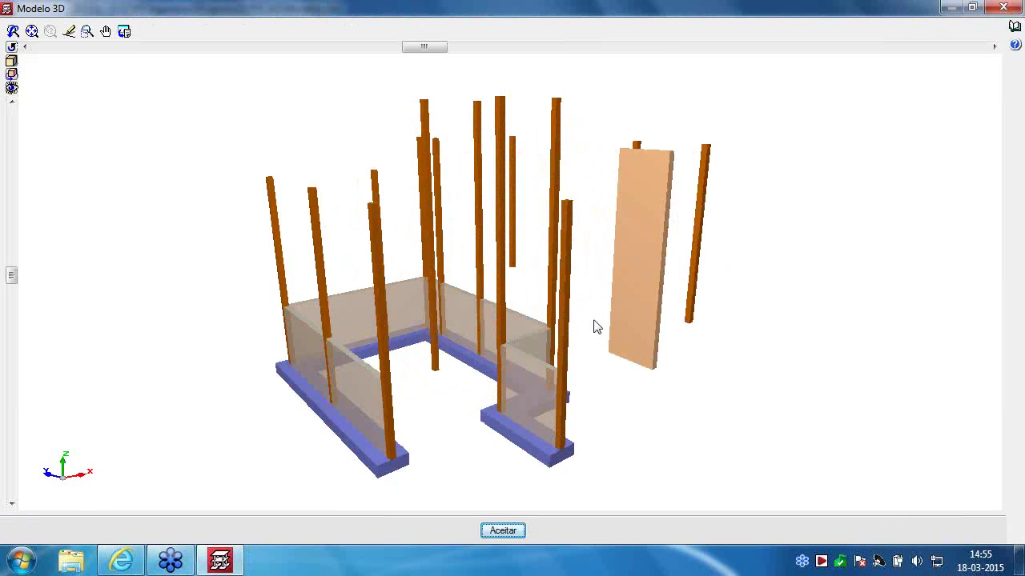
left_click_drag(593, 326, 473, 286)
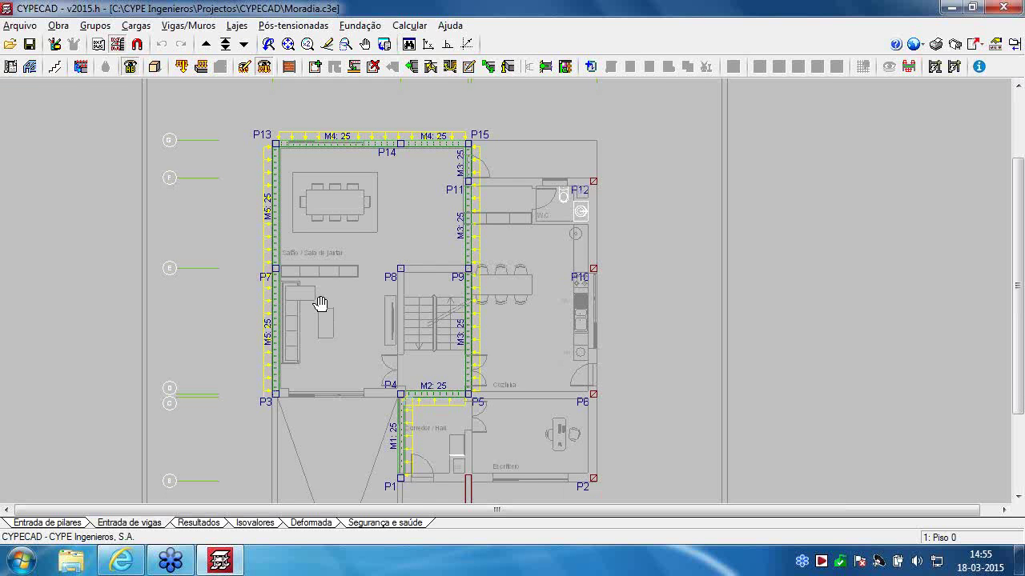
Introduce a 0.25 x 0.40 m drop beam between pillars P3 and P4 on Piso 0
scroll(331, 336, "up", 2)
scroll(335, 362, "down", 2)
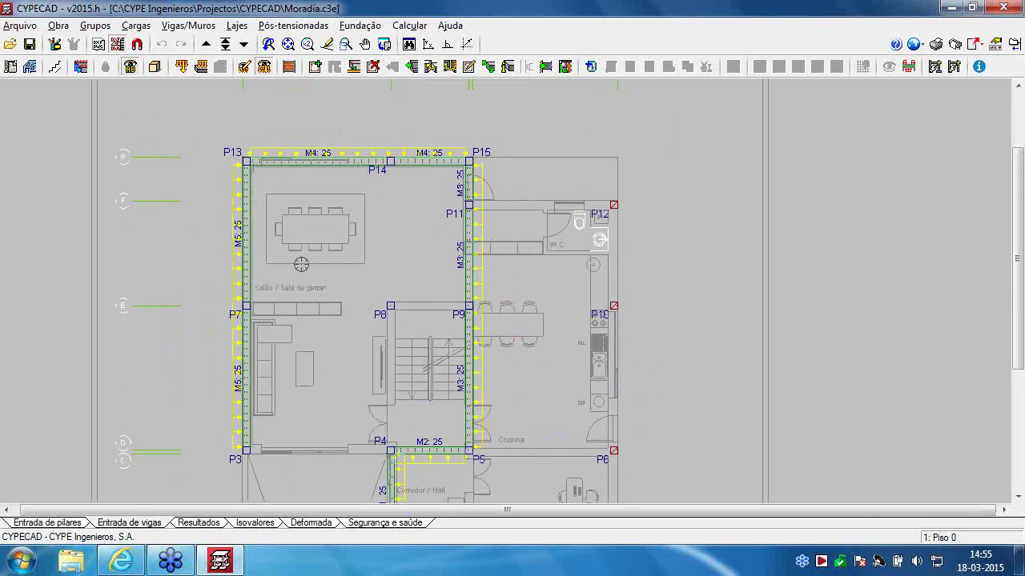
left_click(315, 69)
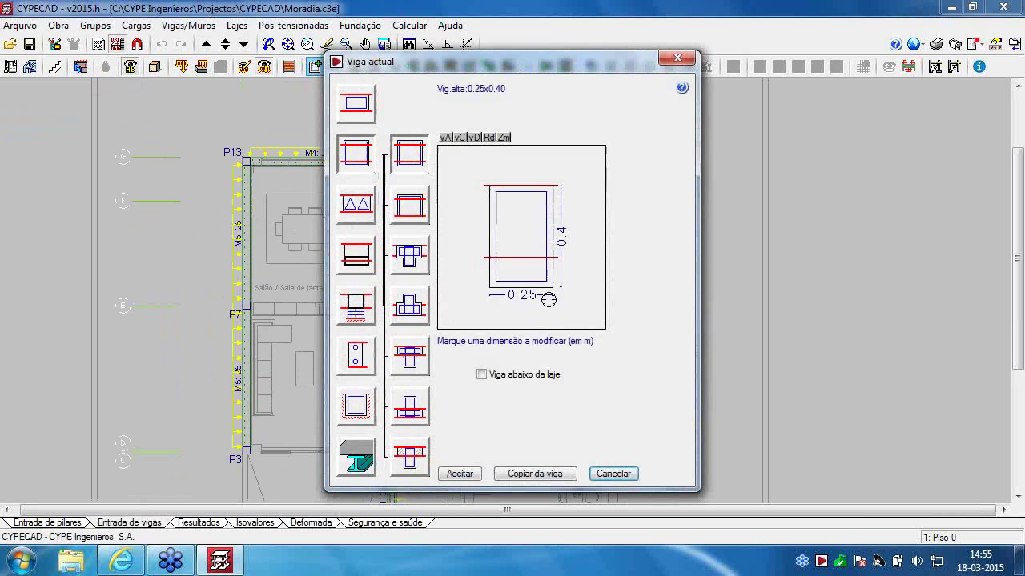
left_click(460, 473)
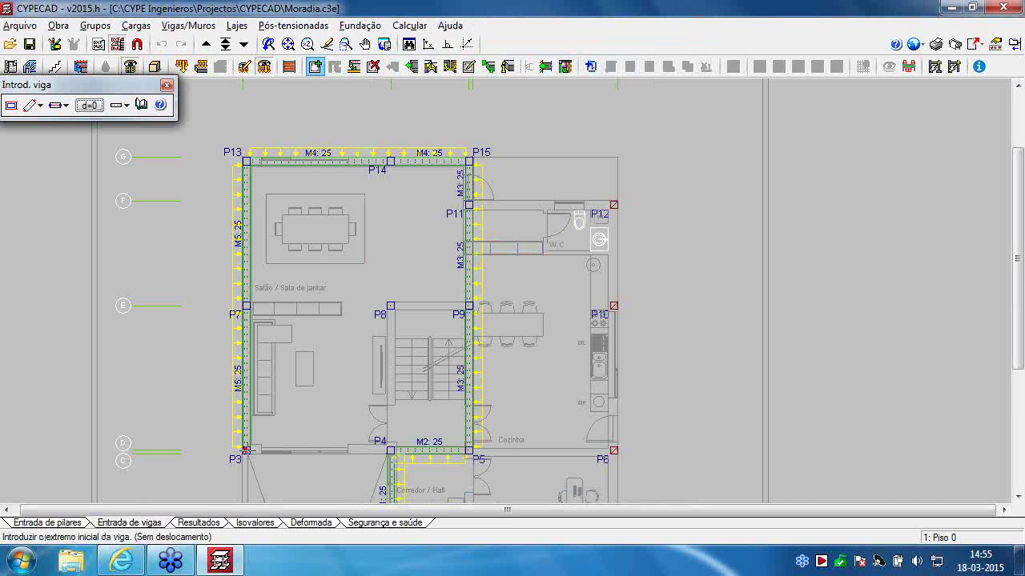
left_click(245, 451)
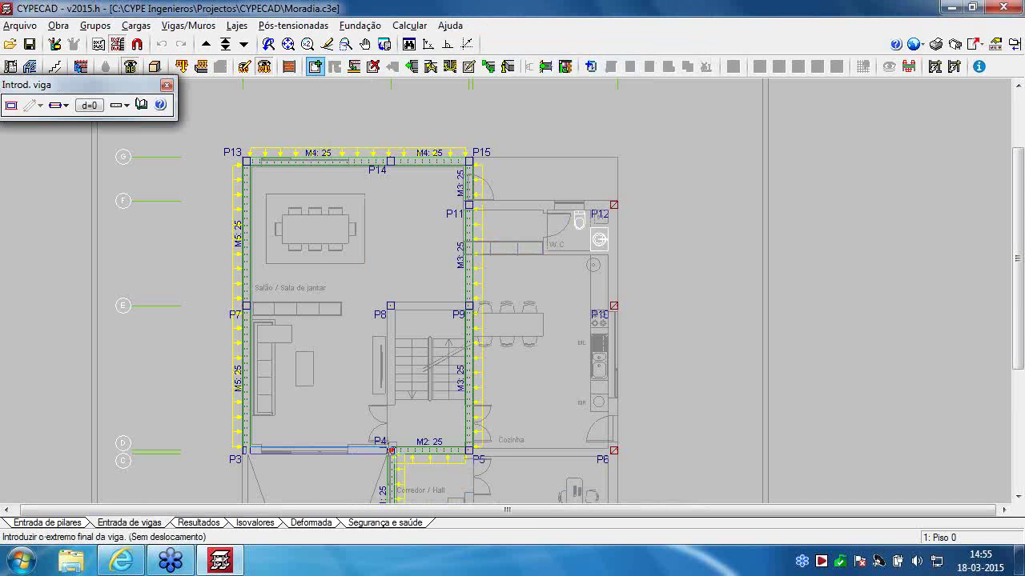
left_click(390, 451)
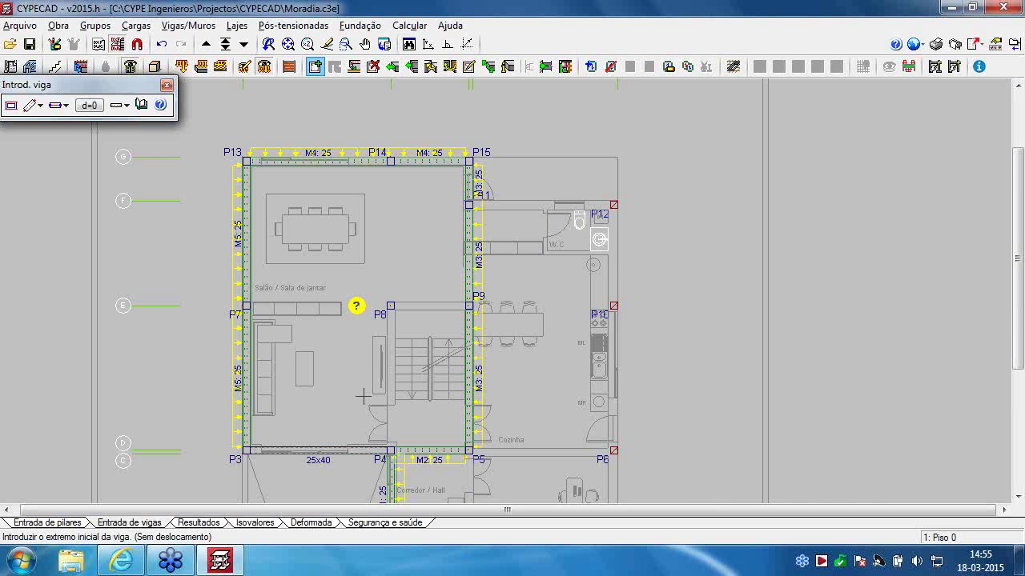
scroll(363, 396, "up", 1)
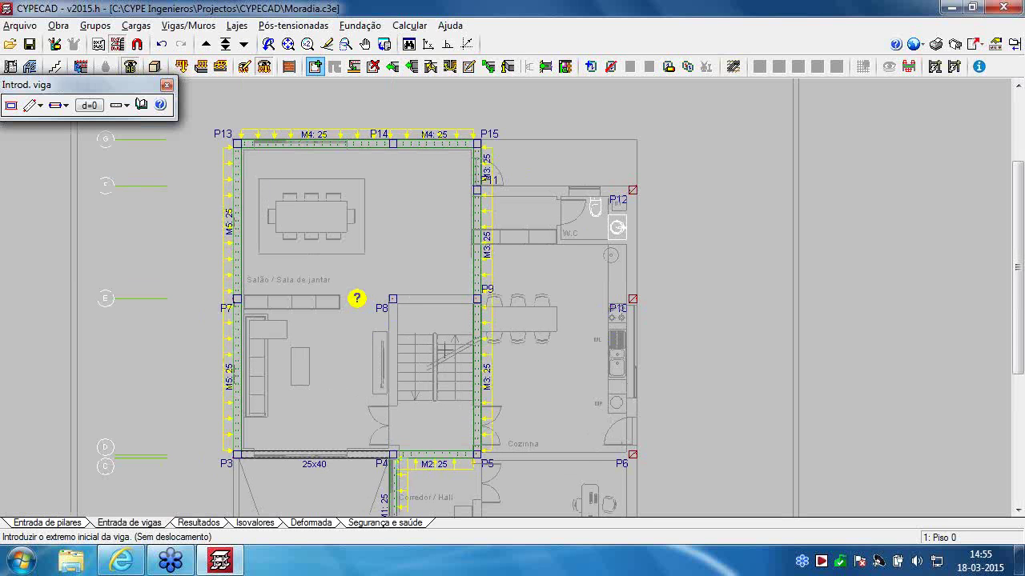
scroll(375, 335, "up", 1)
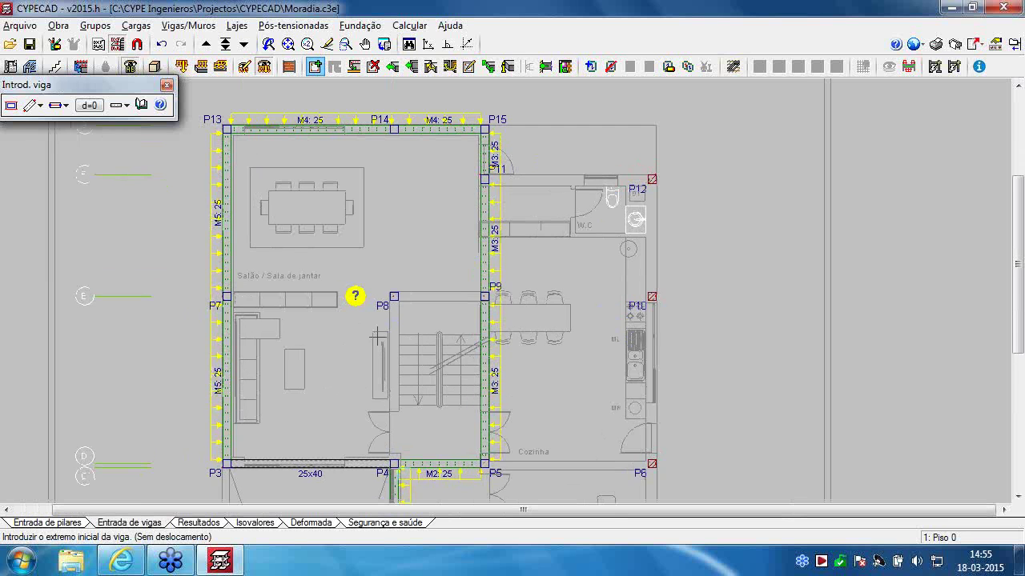
Change the current beam to a 0.25 m wide flat beam and introduce it between pillars P8 and P9
scroll(377, 338, "up", 1)
middle_click_drag(375, 337, 320, 296)
right_click(334, 284)
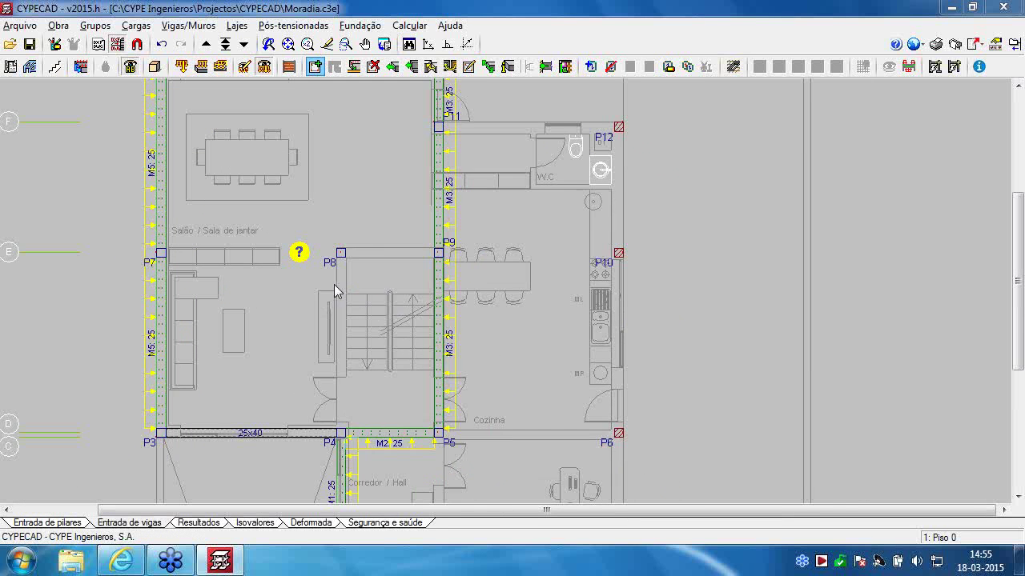
left_click(356, 104)
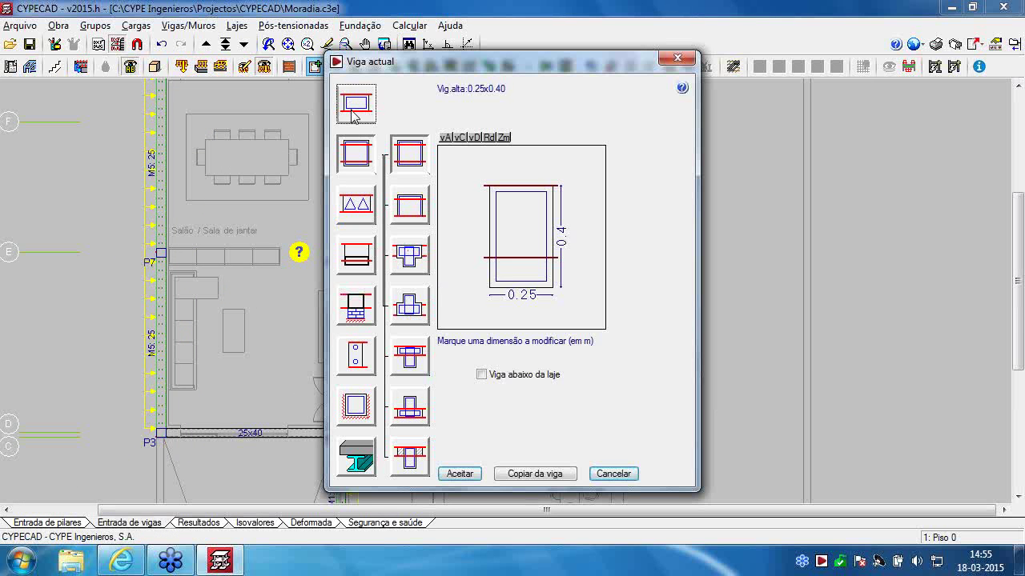
left_click(458, 473)
left_click(340, 253)
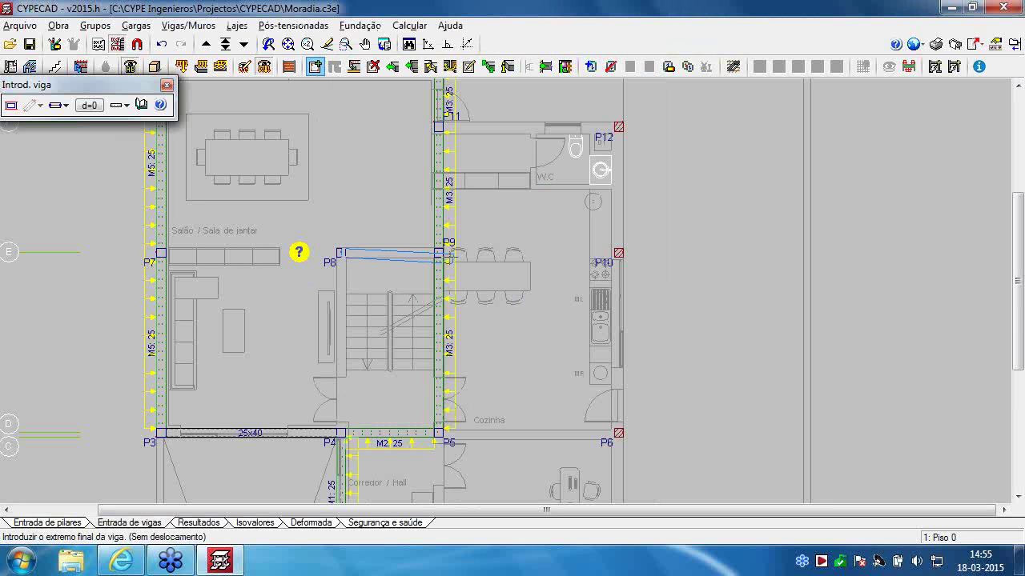
left_click(440, 252)
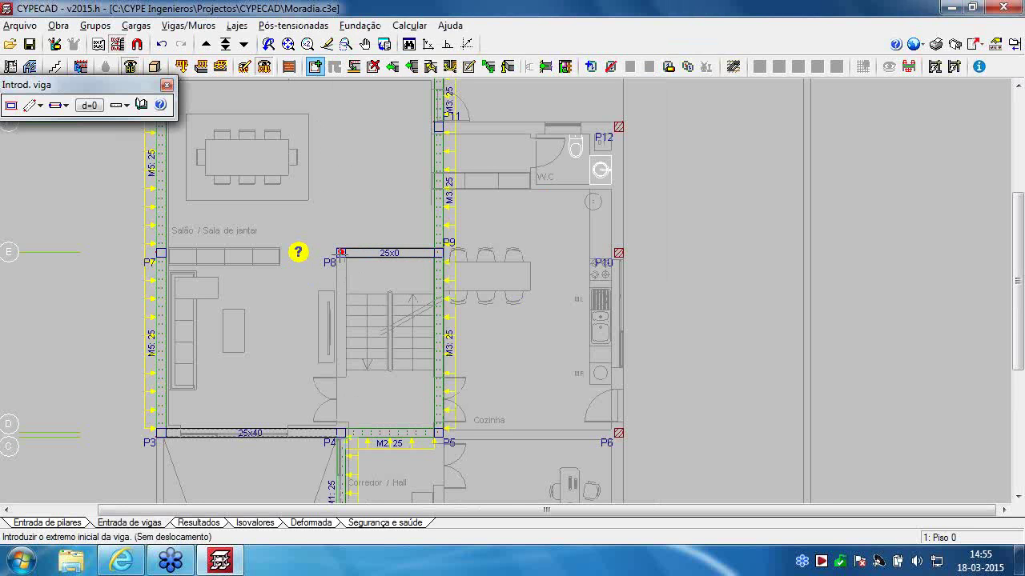
Using orthogonal drawing, introduce a 0.25 m flat beam from P8 along the stairwell and a short one crosswise just beyond the stairs
left_click(341, 253)
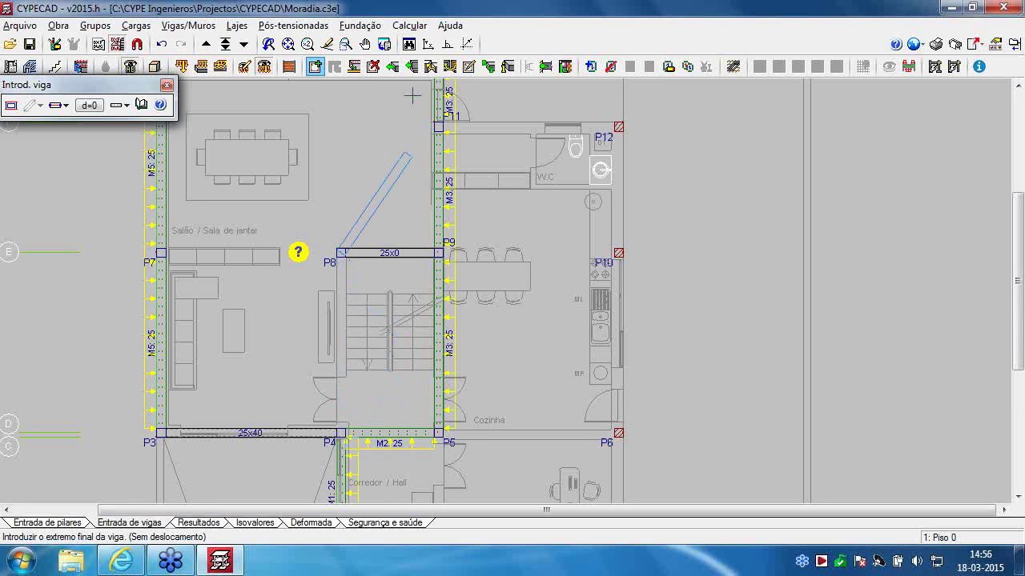
left_click(453, 46)
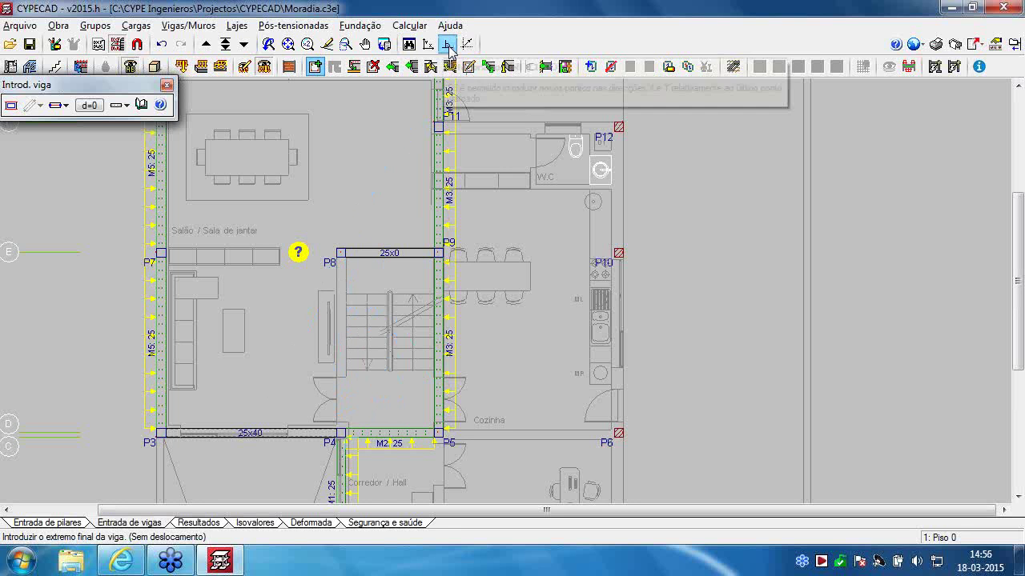
left_click(349, 404)
scroll(368, 401, "up", 1)
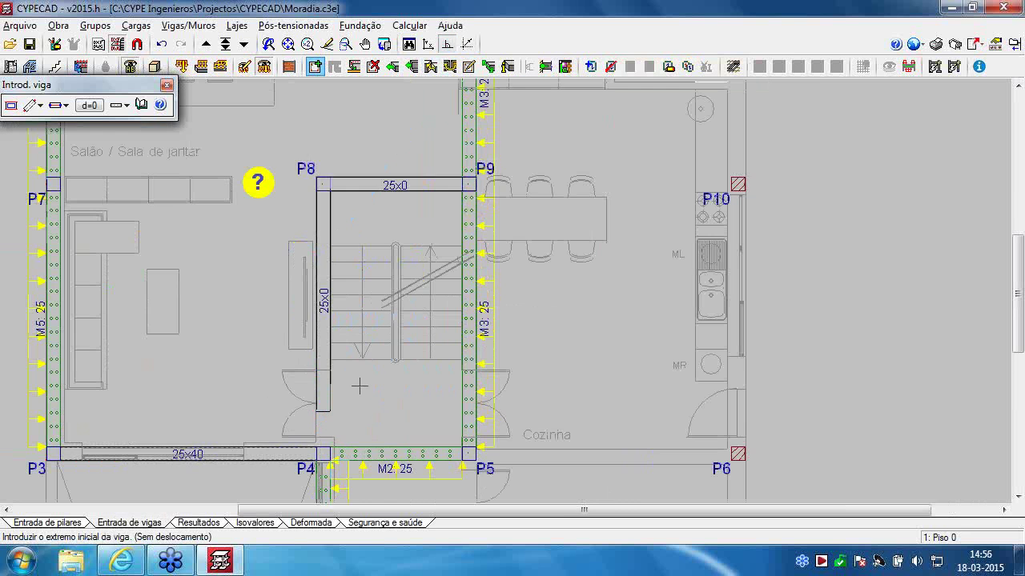
left_click(359, 387)
left_click(430, 388)
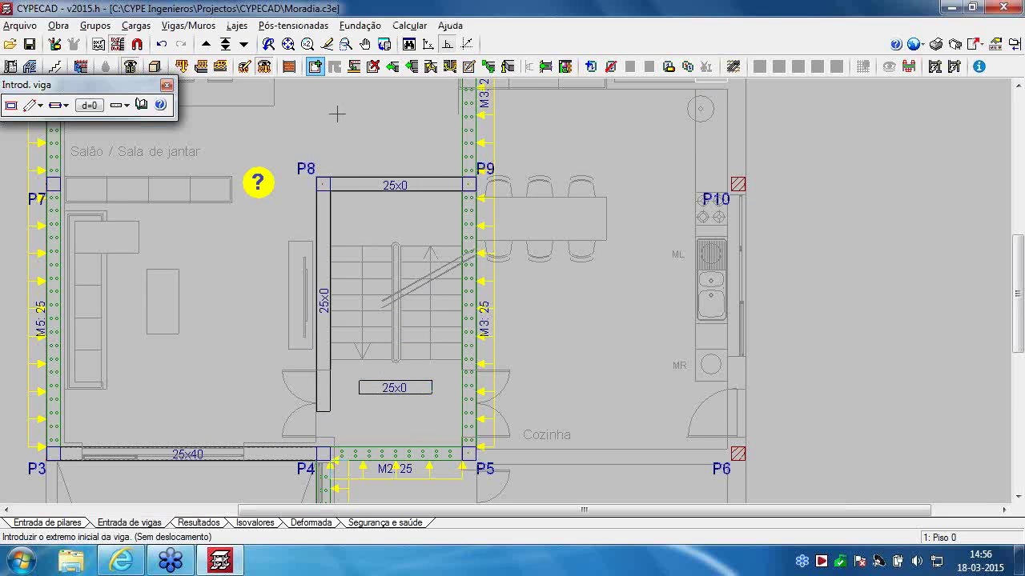
left_click(448, 44)
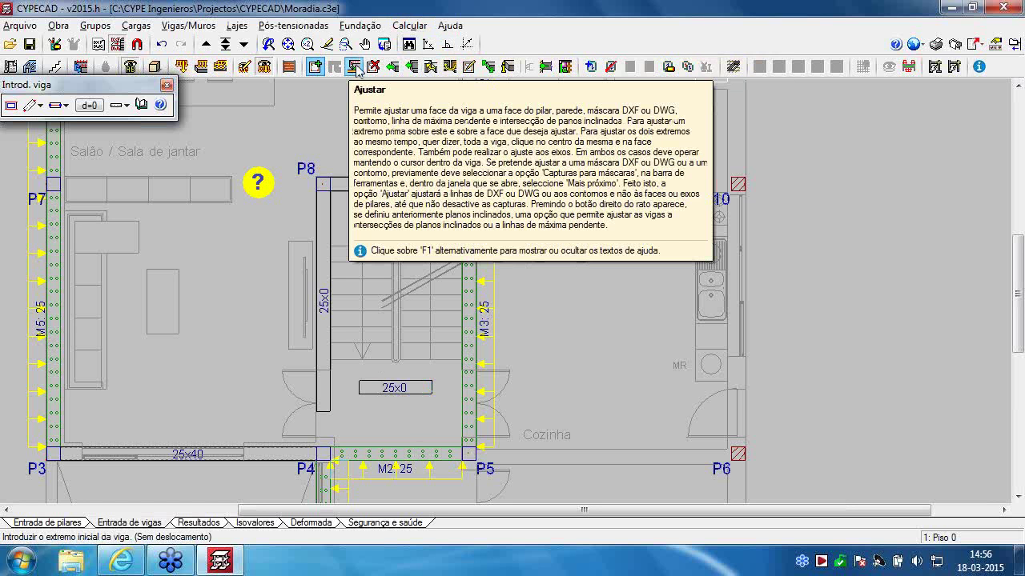
Adjust the short beam to the end line of the stairs using only the Nearest snap, and switch the snaps off again
left_click(354, 65)
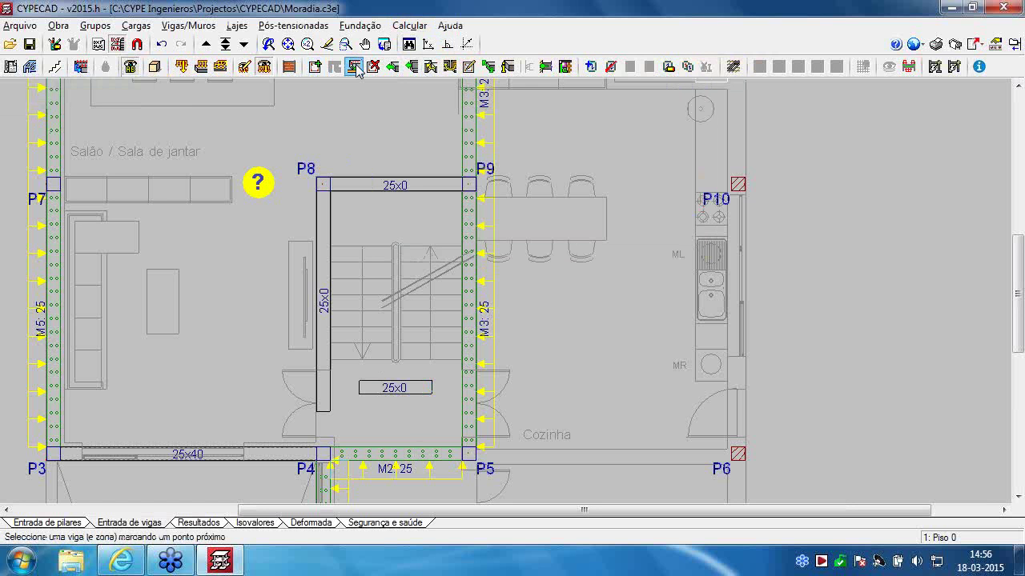
left_click(137, 44)
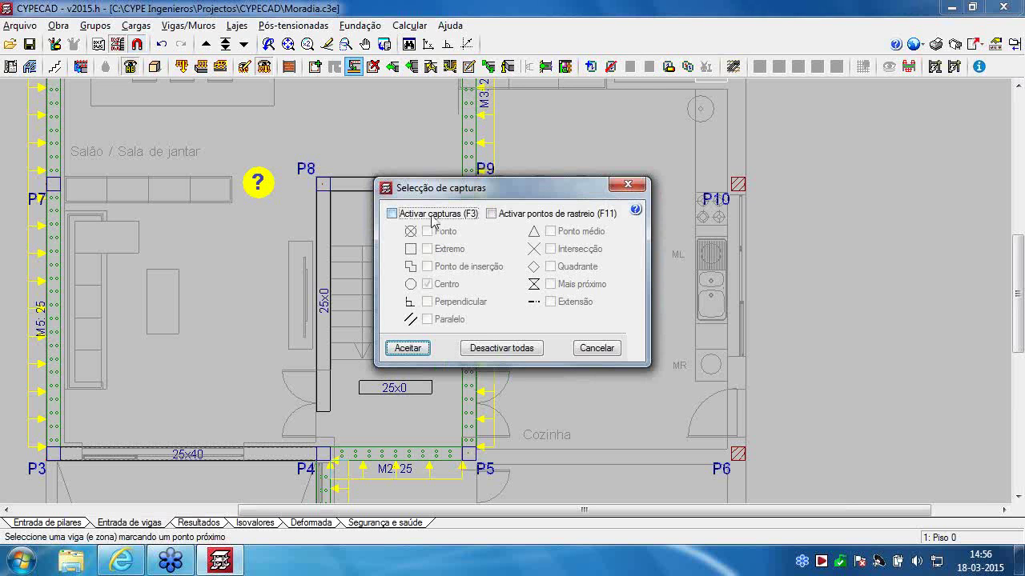
left_click(424, 214)
left_click(444, 284)
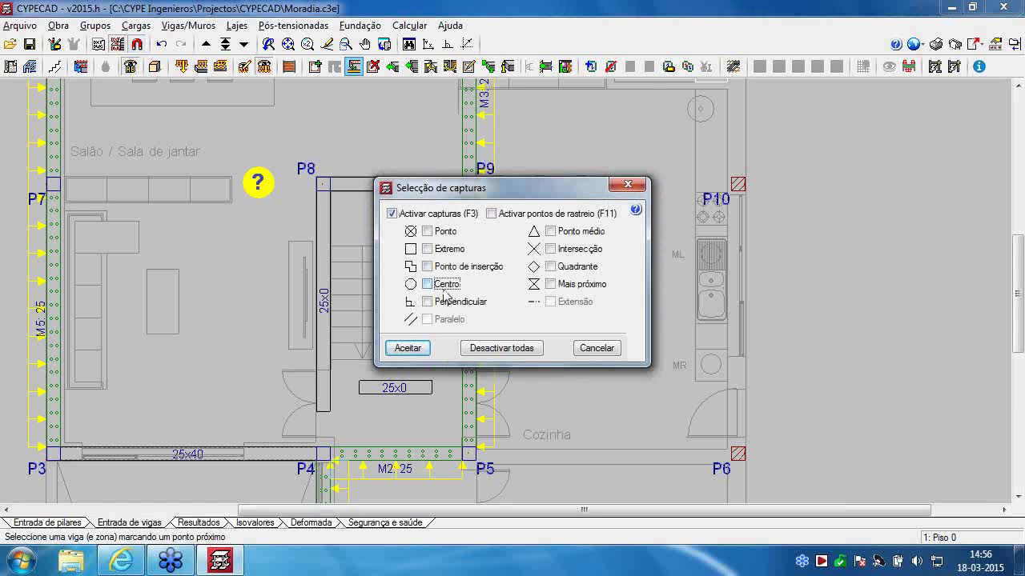
left_click(558, 288)
left_click(406, 348)
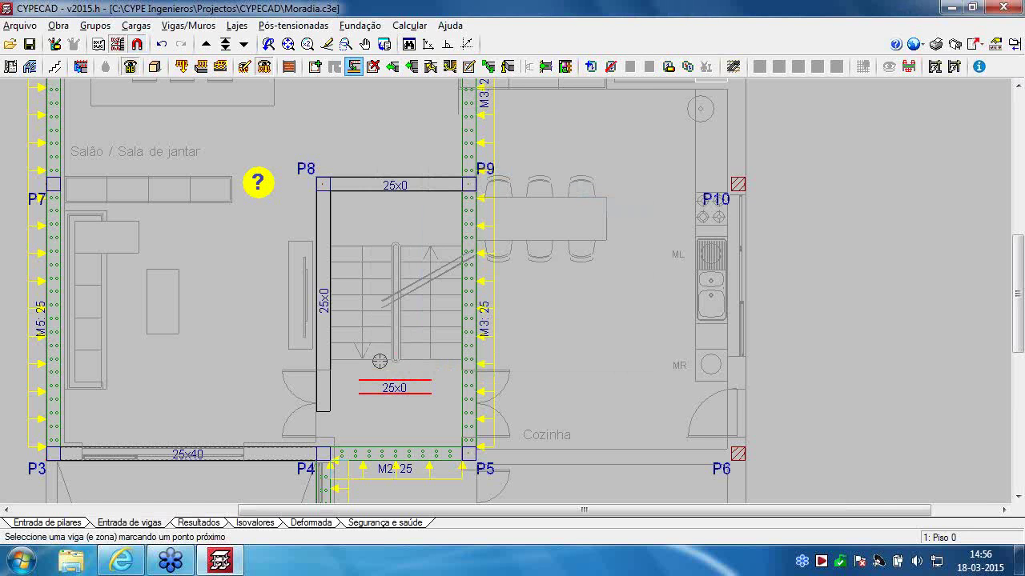
left_click(382, 361)
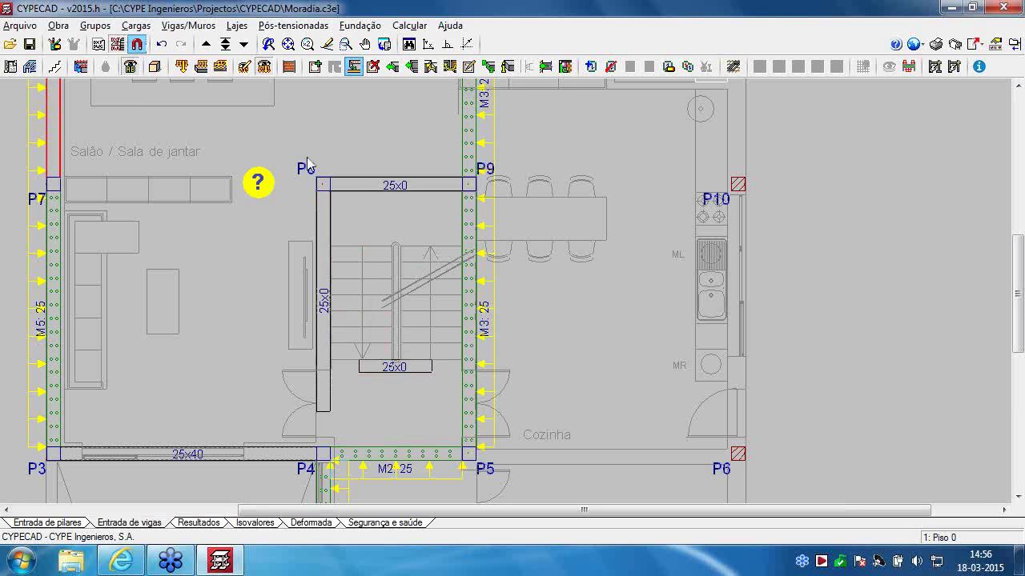
left_click(136, 44)
left_click(392, 214)
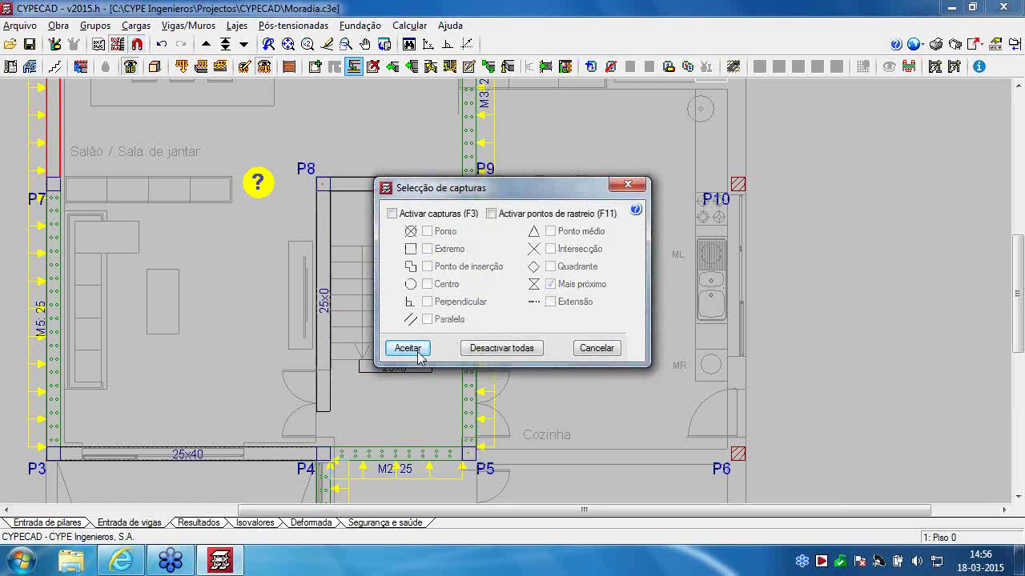
left_click(407, 348)
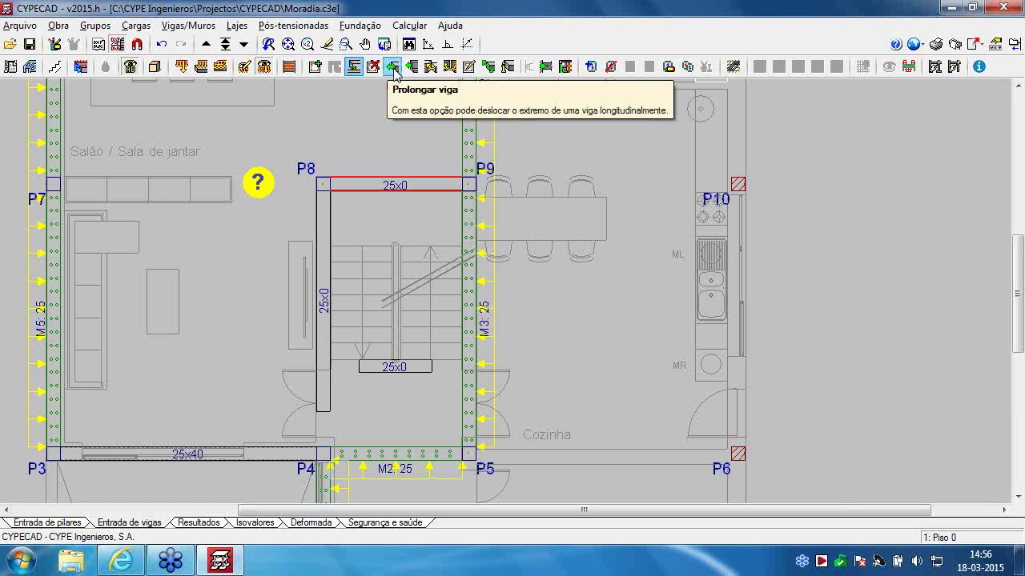
Extend both ends of the short stair beam, keeping its beam type, to wall M3 and to the beam coming from P8
left_click(393, 70)
left_click(410, 382)
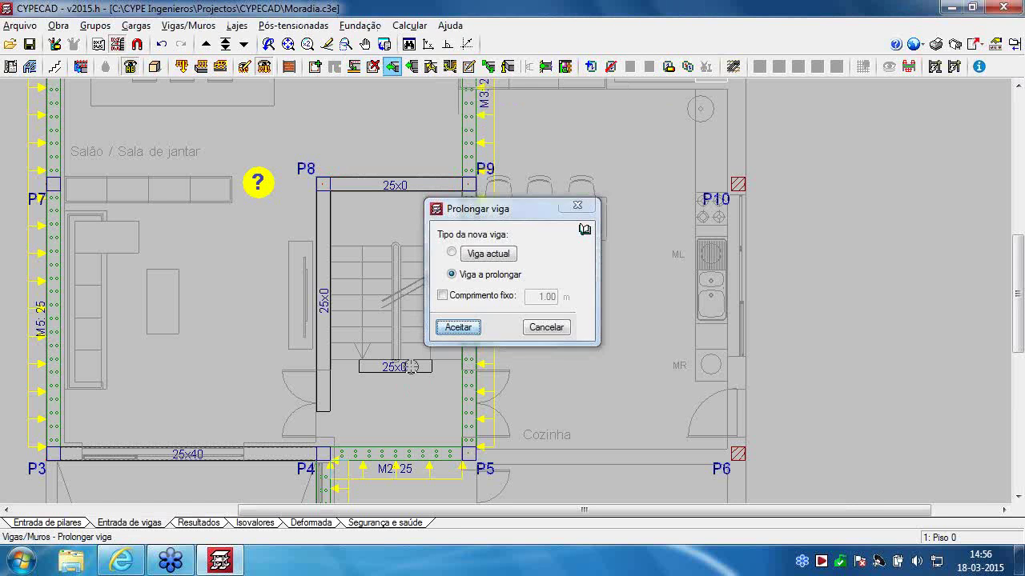
left_click(458, 328)
left_click(421, 410)
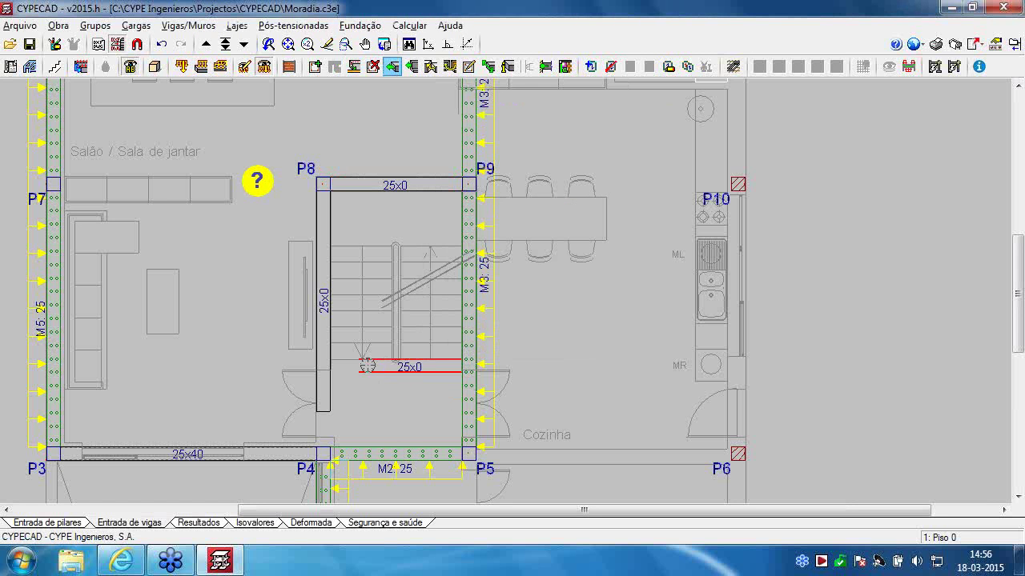
left_click(368, 365)
left_click(331, 409)
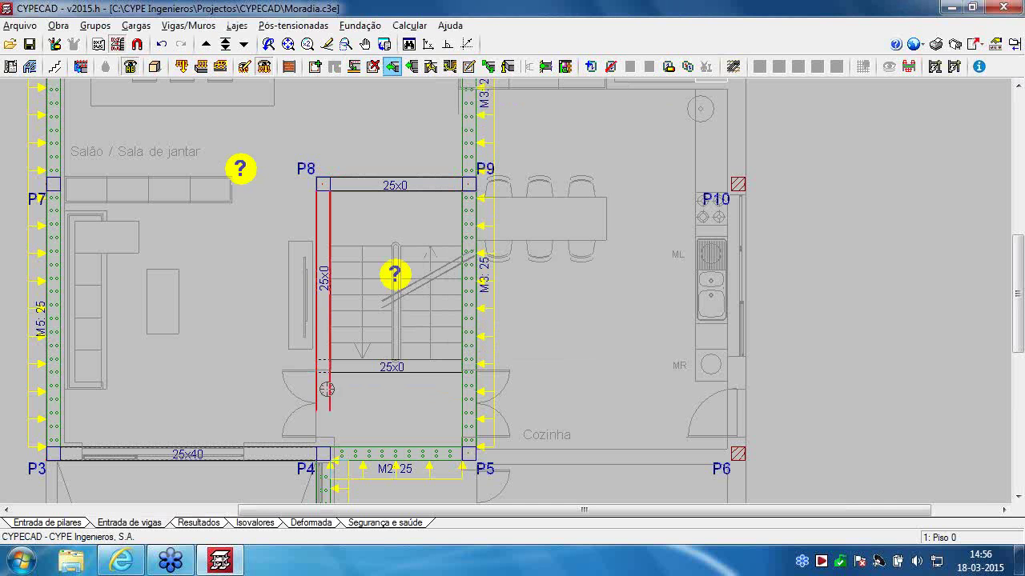
Delete the stub of the P8 beam that projects beyond the crosswise stair beam
left_click(372, 66)
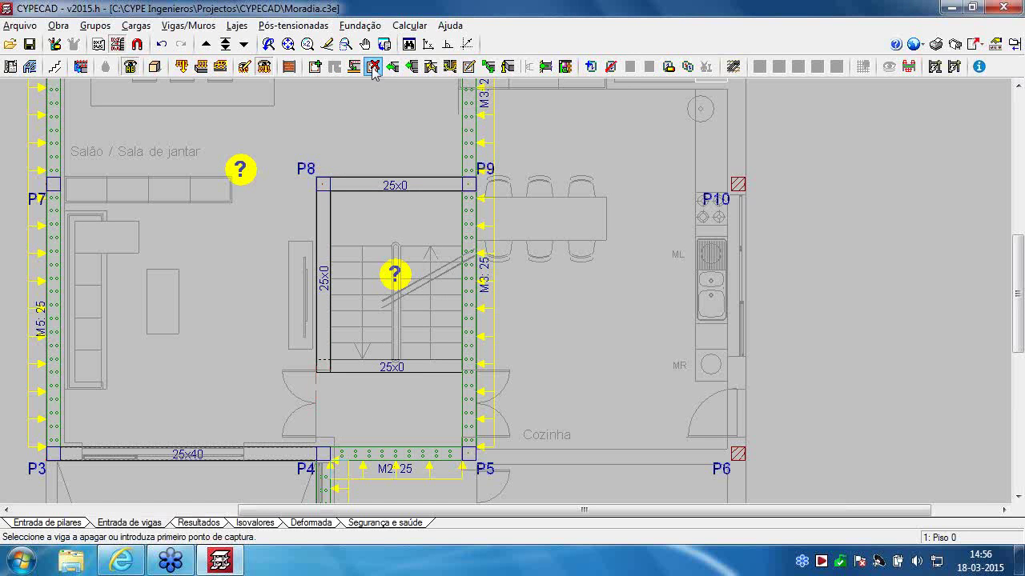
scroll(319, 315, "down", 1)
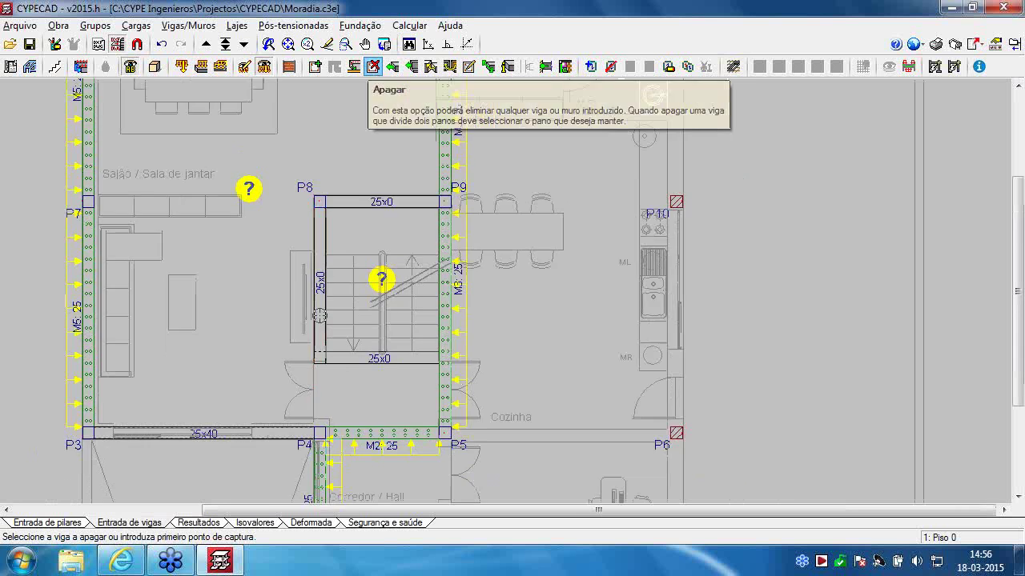
scroll(320, 315, "down", 1)
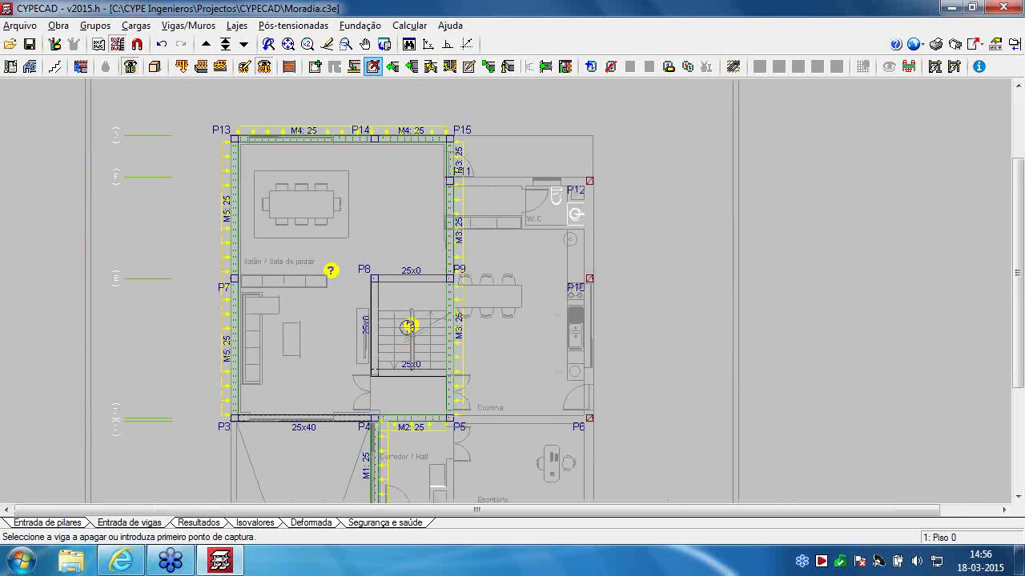
middle_click_drag(348, 317, 360, 326)
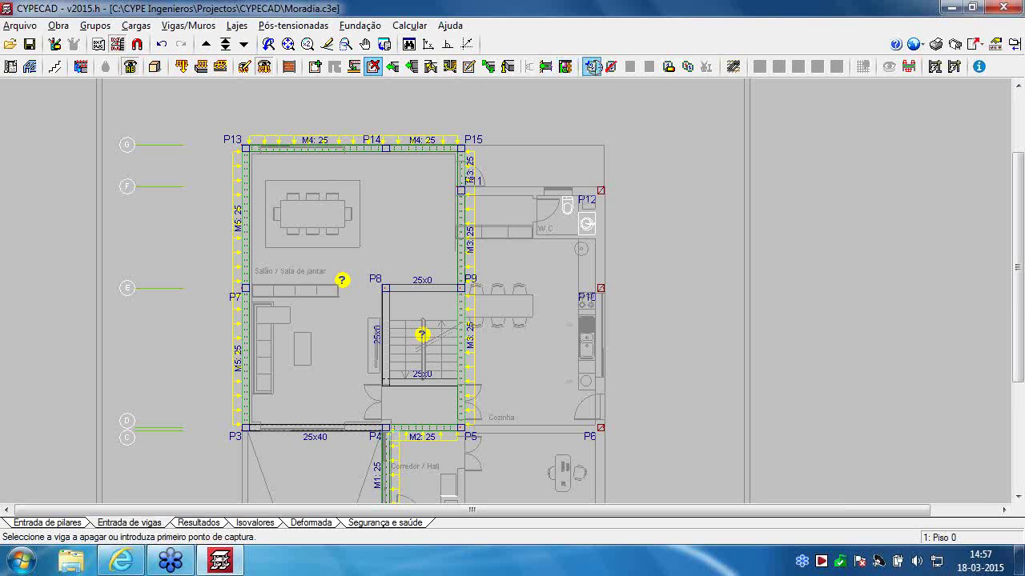
Choose a waffle slab with recoverable mould 8M200250 from the library as the slab type for the floor panels
left_click(588, 68)
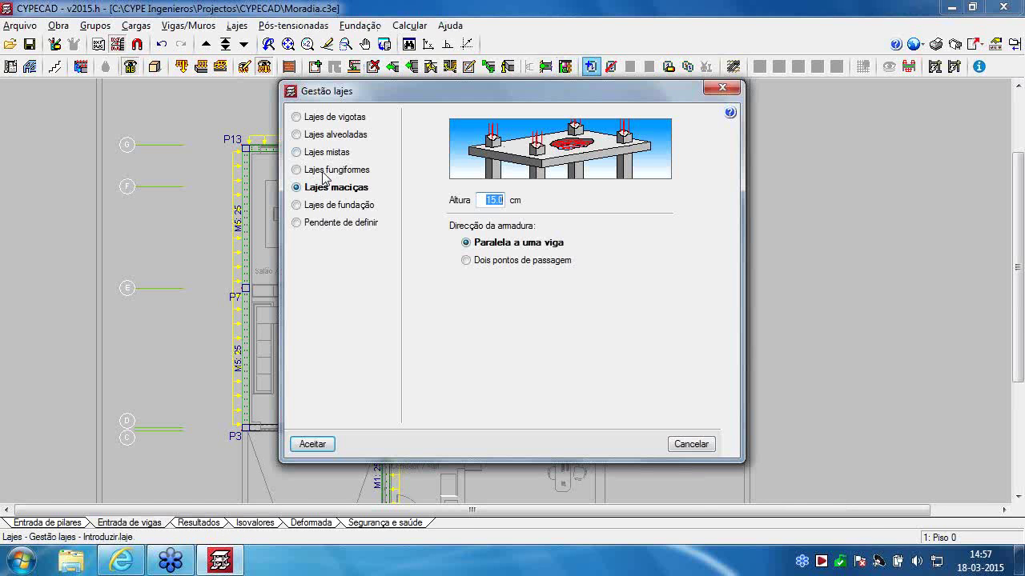
left_click(325, 178)
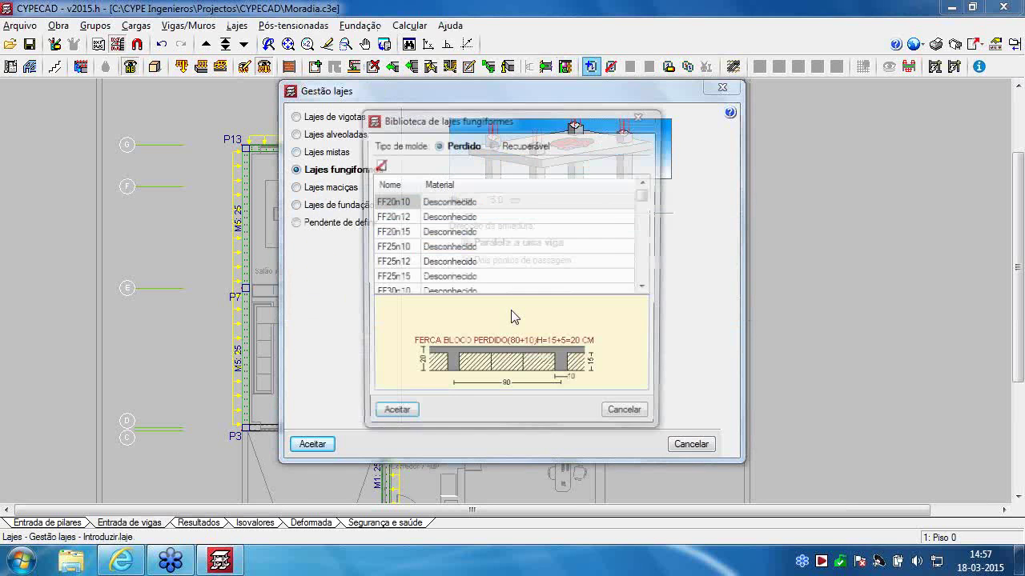
left_click(494, 145)
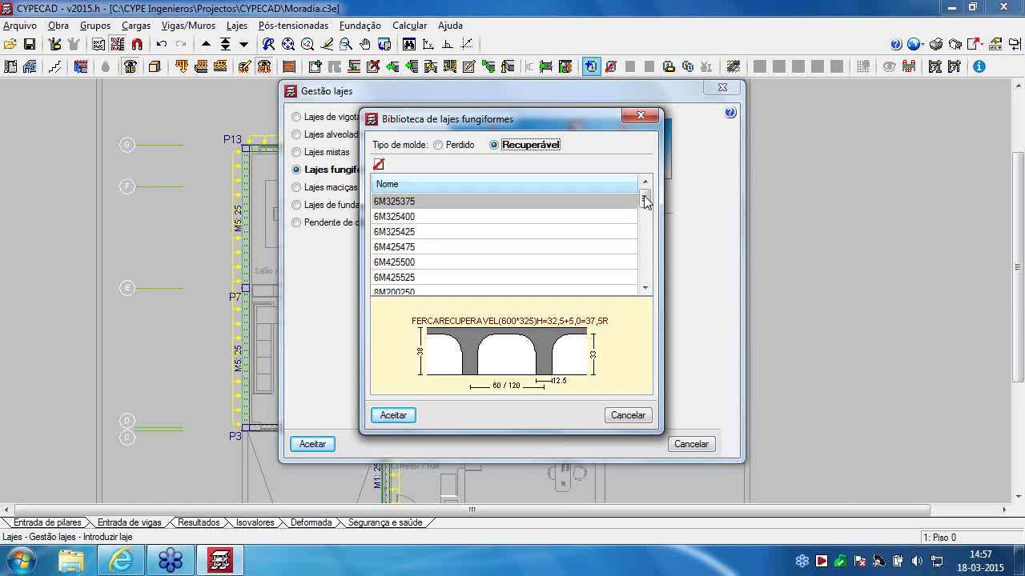
left_click_drag(646, 202, 646, 232)
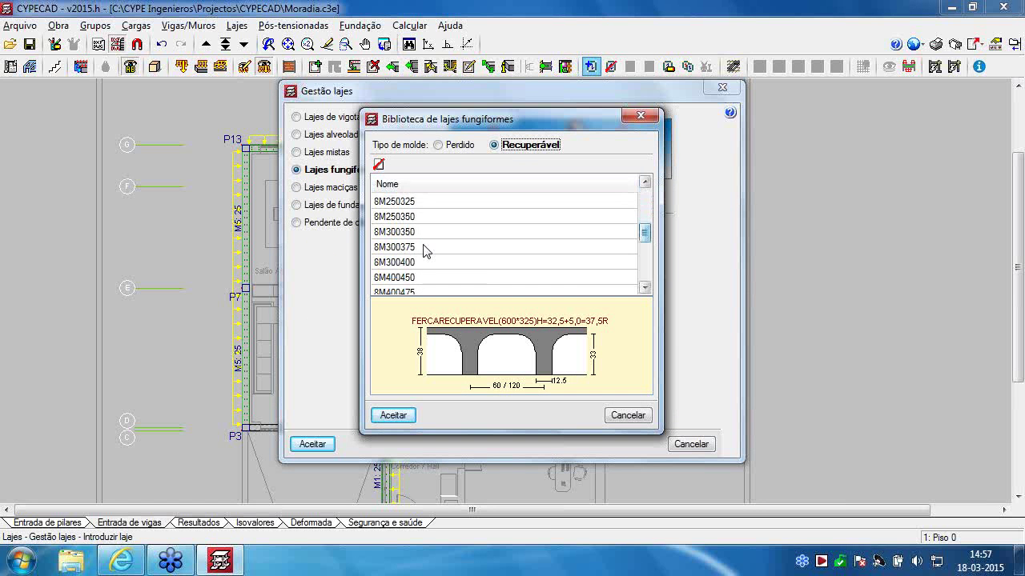
scroll(418, 222, "up", 2)
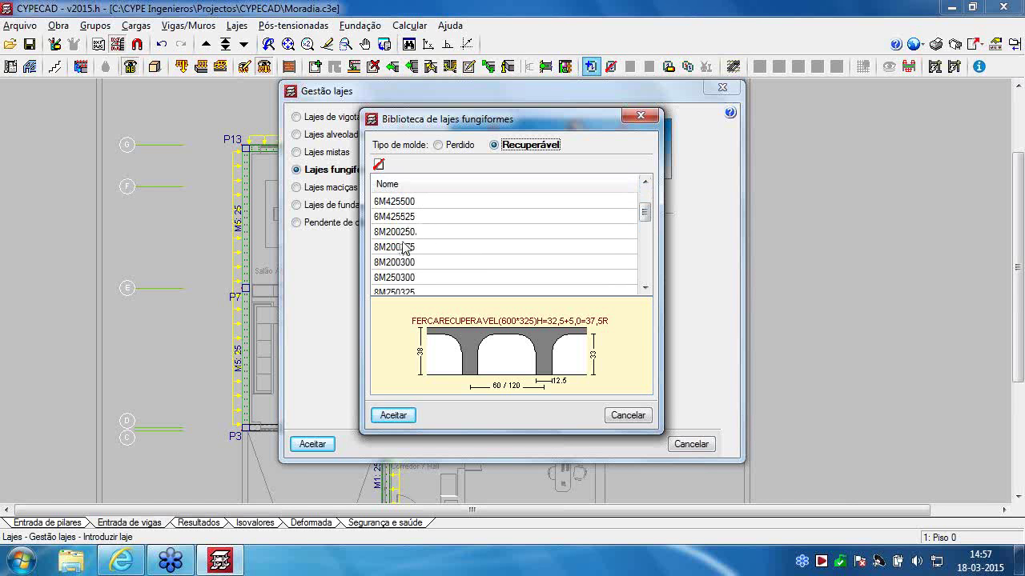
left_click(405, 234)
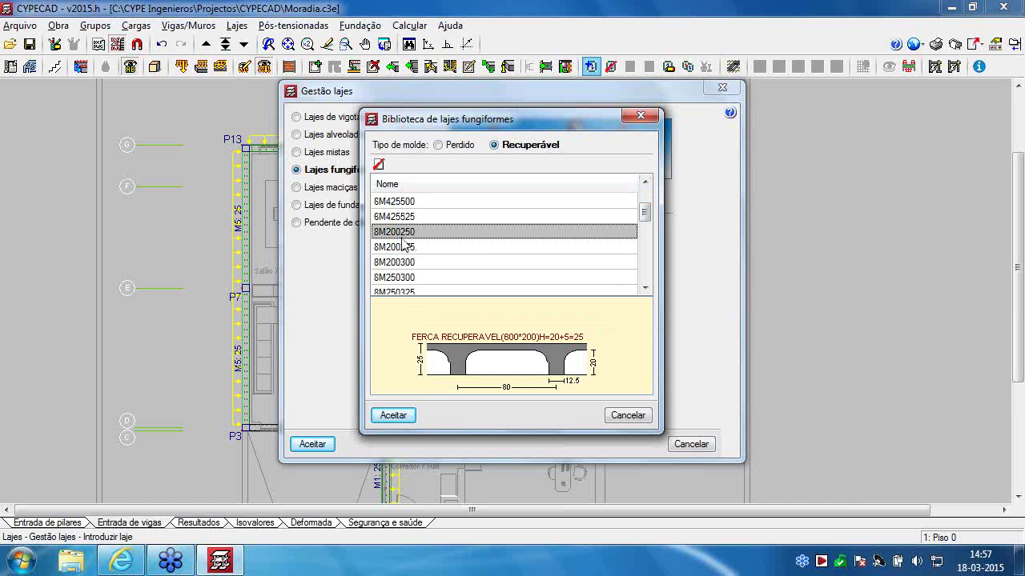
left_click(393, 415)
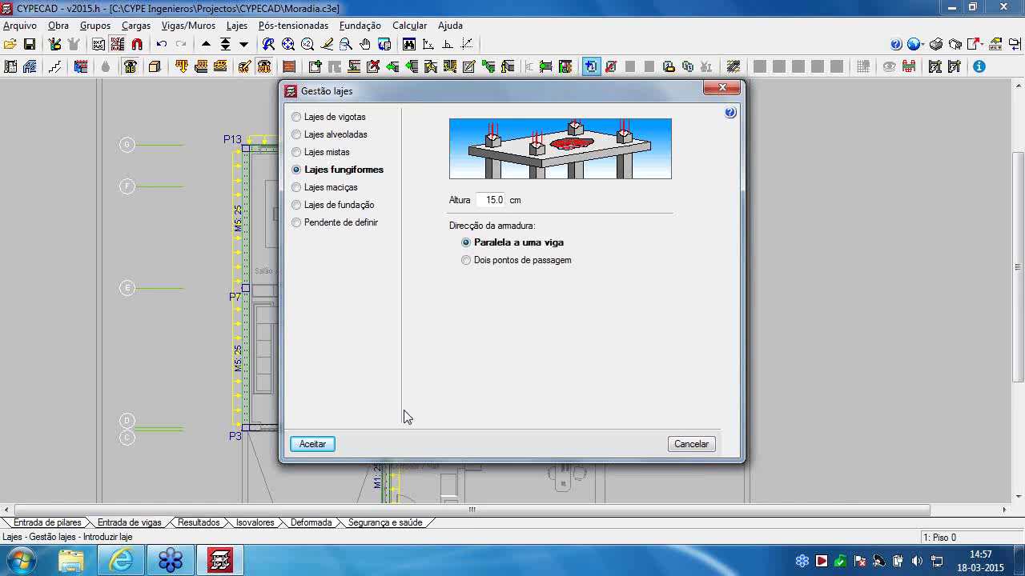
left_click(312, 444)
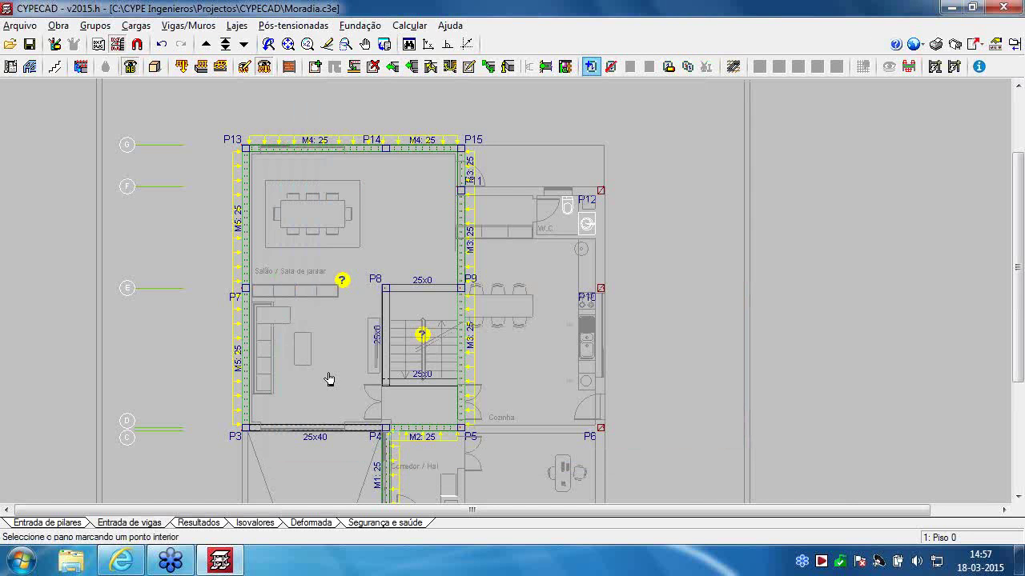
Introduce the waffle slab in the living and dining room panel with its ribs parallel to wall M5
left_click(336, 282)
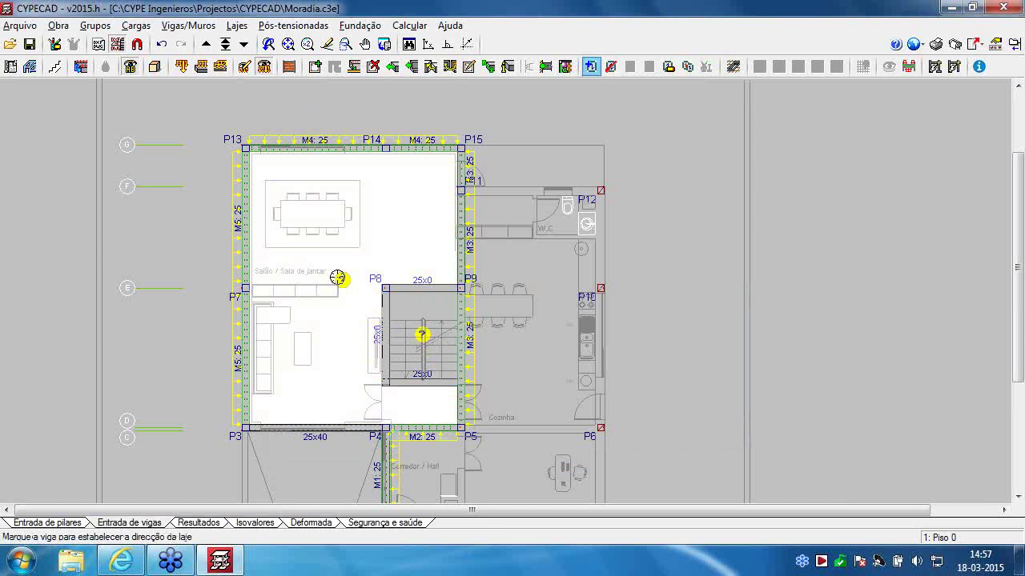
left_click(255, 347)
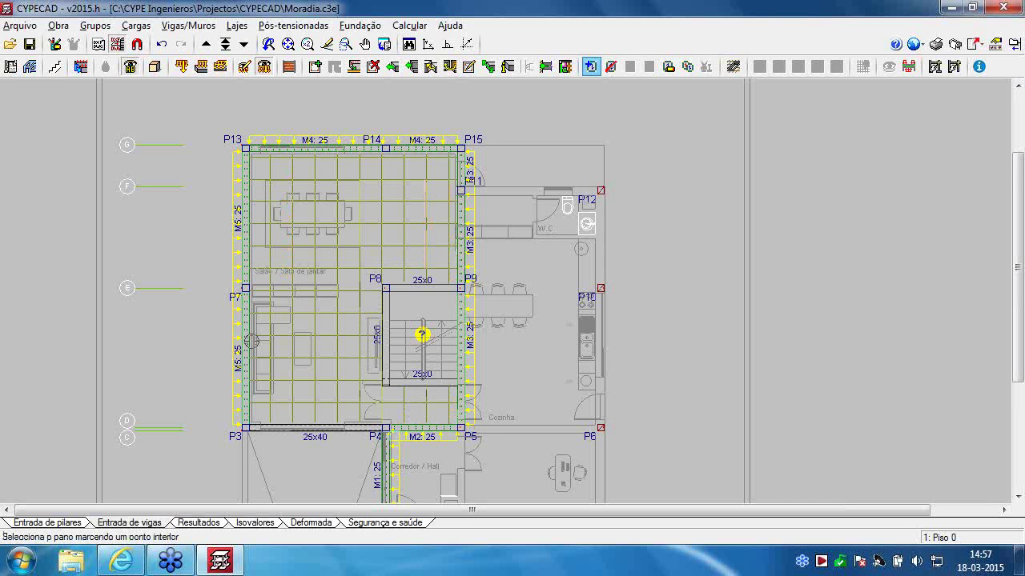
scroll(256, 336, "up", 1)
scroll(334, 283, "up", 1)
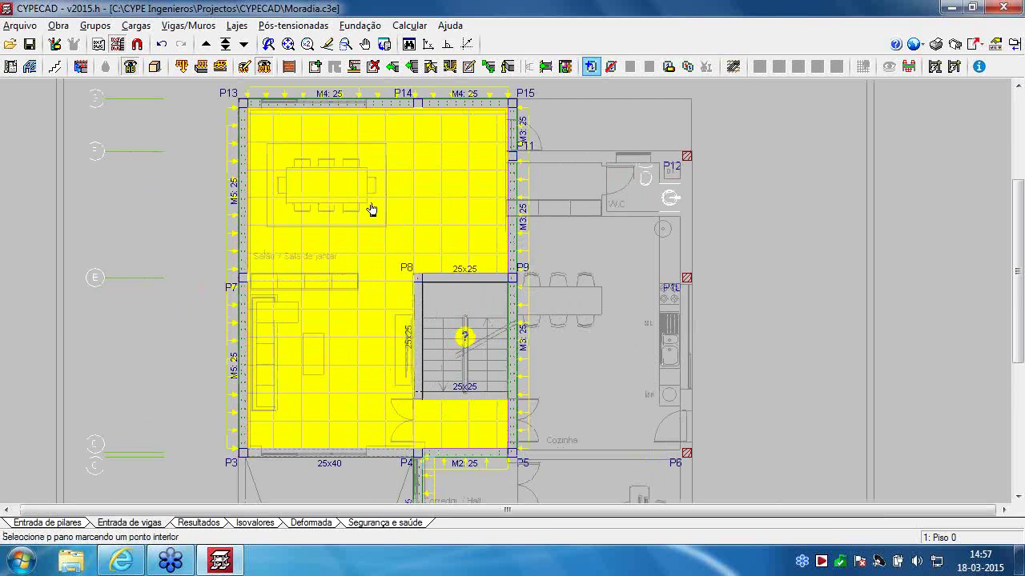
left_click(371, 206)
right_click(124, 284)
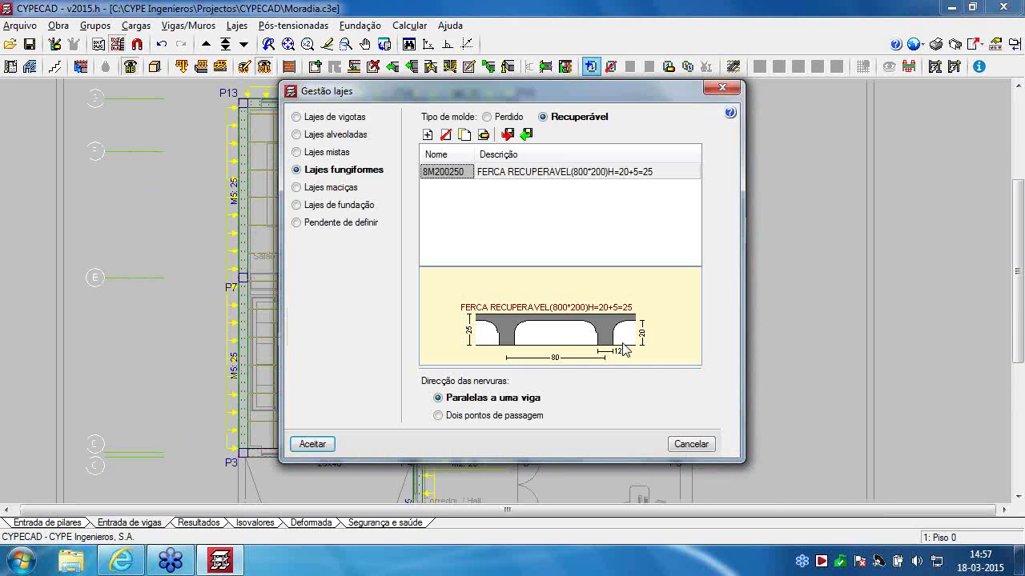
left_click(687, 444)
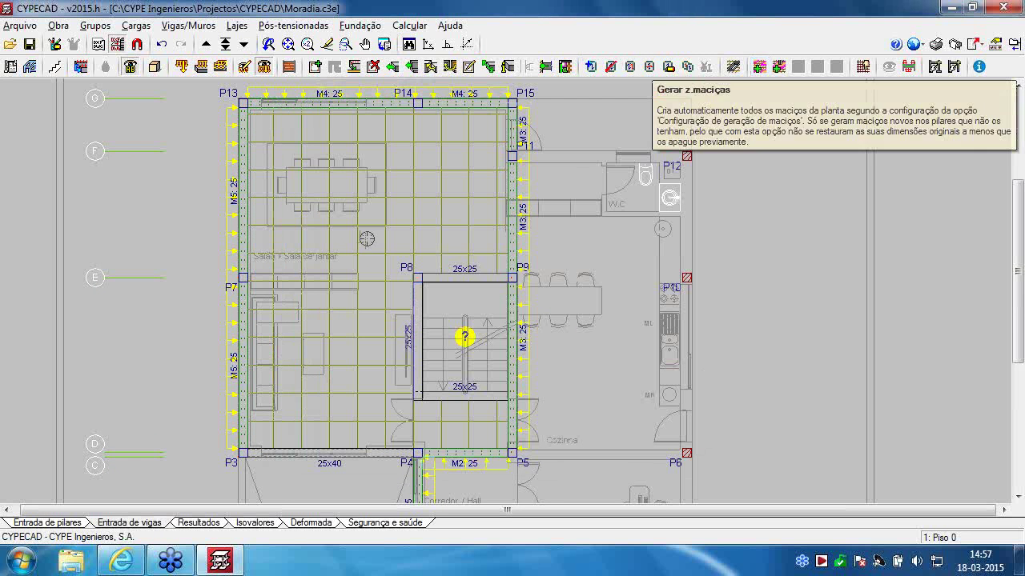
Generate the solid zones at the pillars automatically and add a solid strip along wall M4 from P13 to P15
left_click(761, 69)
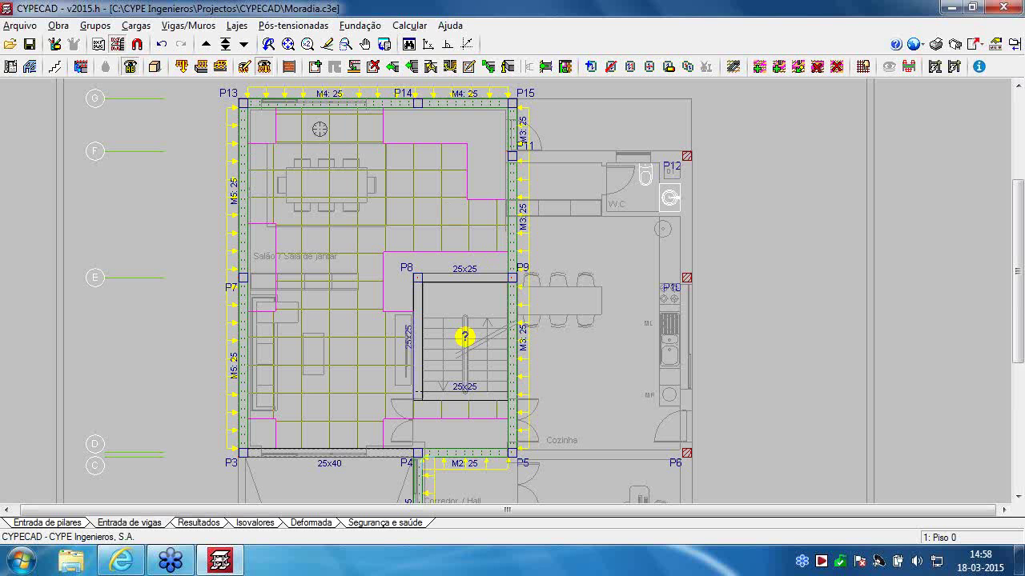
left_click(779, 67)
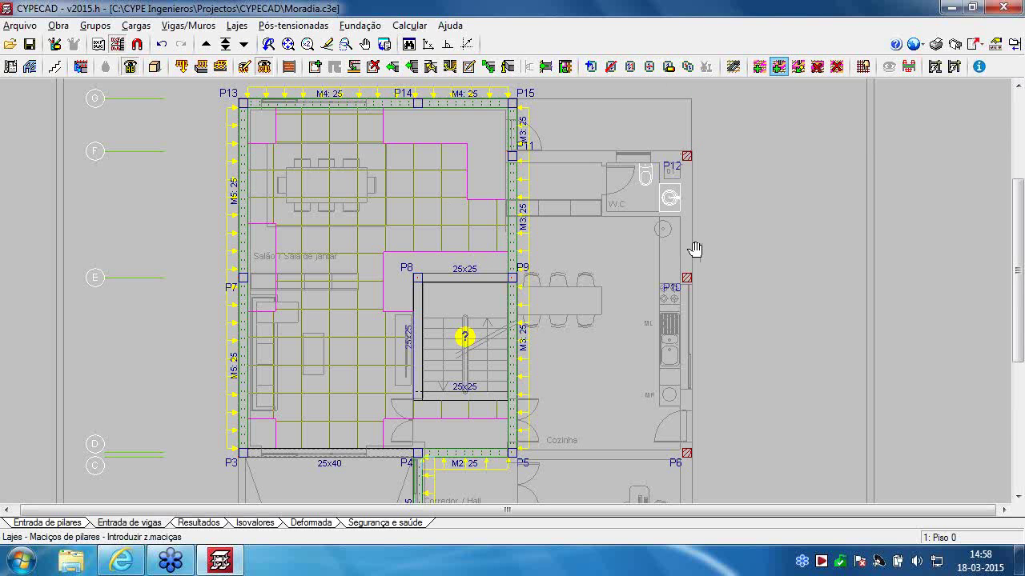
middle_click_drag(694, 250, 717, 336)
left_click(603, 146)
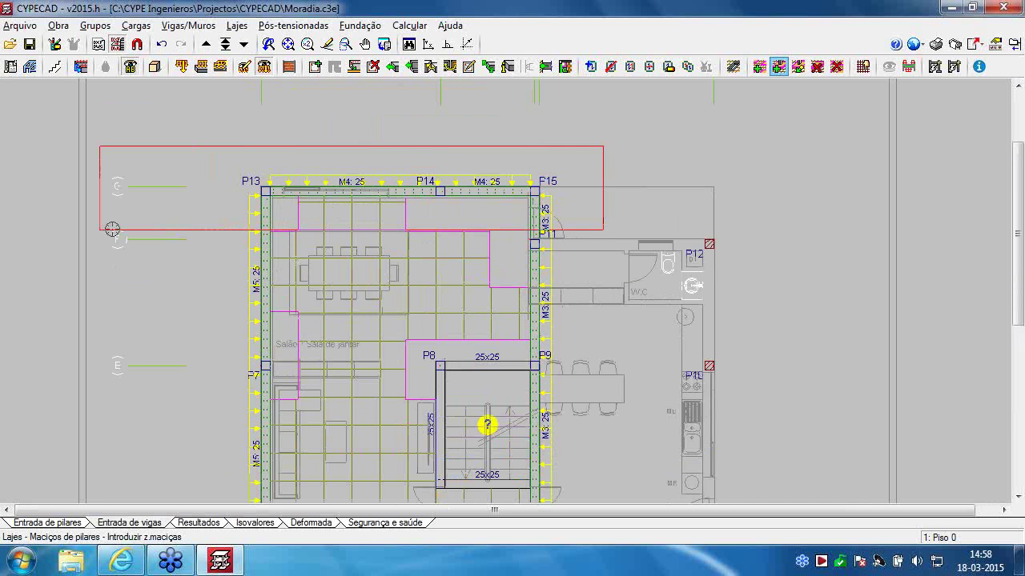
left_click(185, 185)
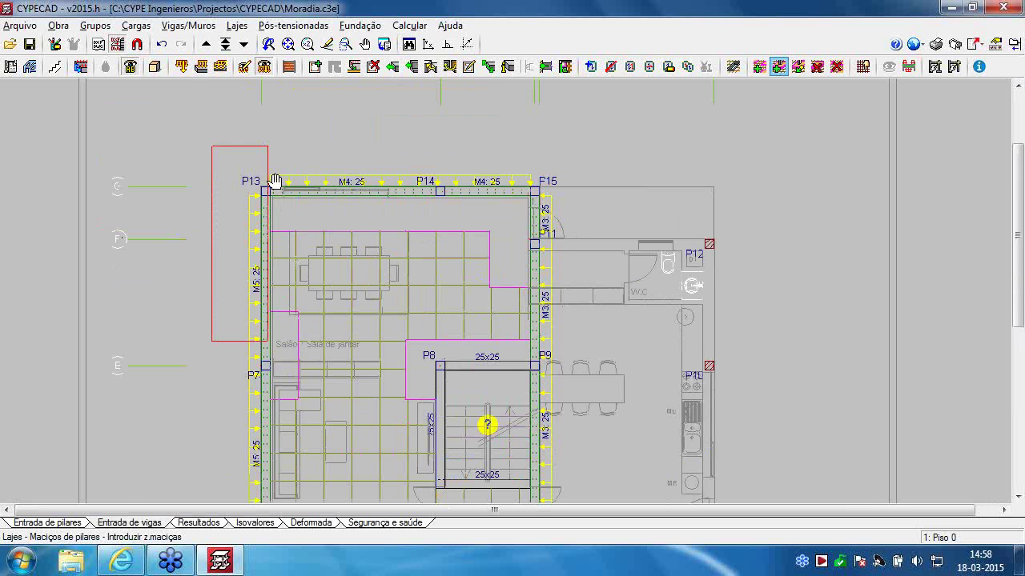
Introduce solid zones in the Piso 0 waffle slab along its edge beams and walls near P3–P5 and P13–P15
middle_click_drag(246, 411, 258, 262)
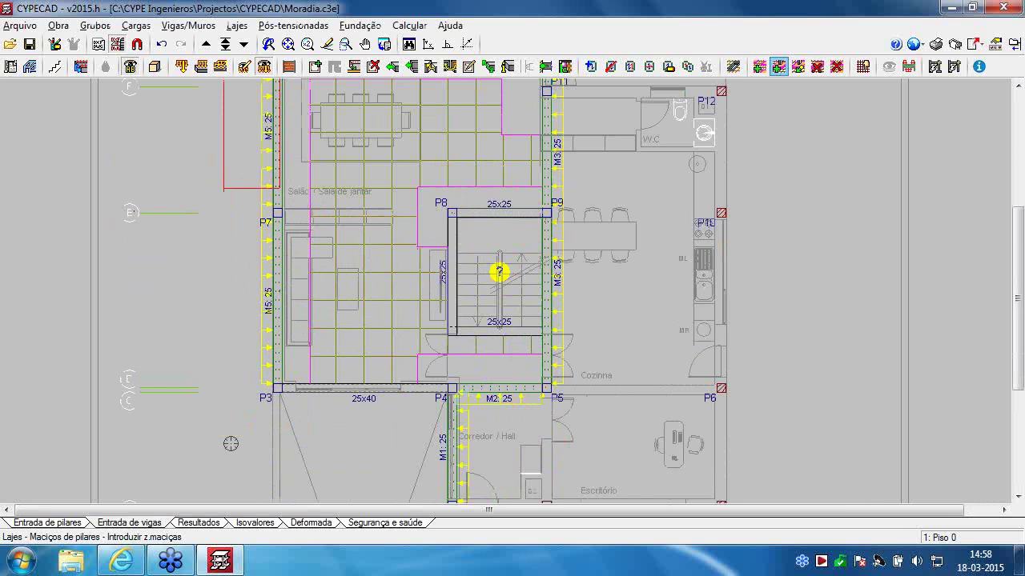
left_click(573, 357)
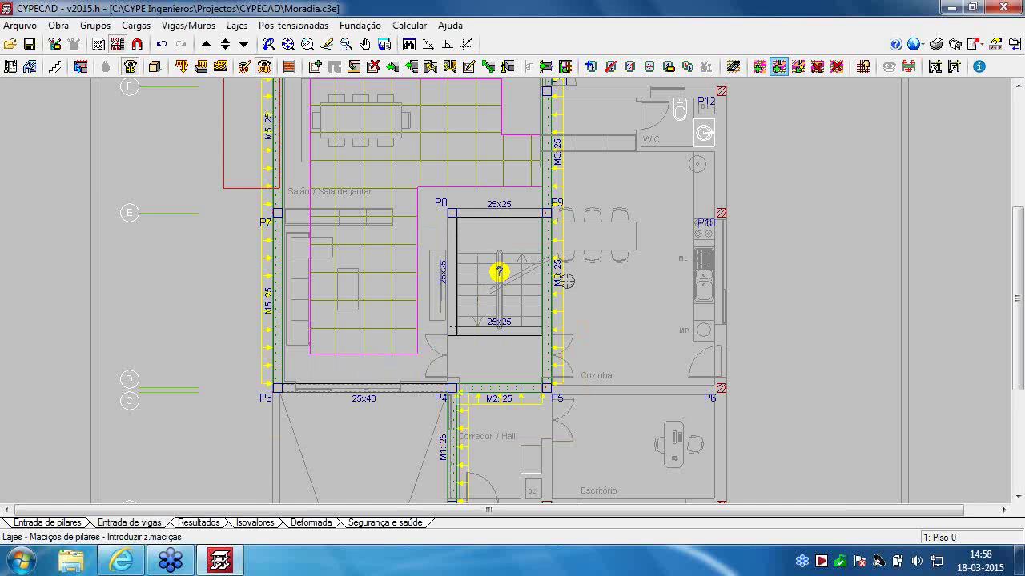
middle_click_drag(573, 338, 551, 491)
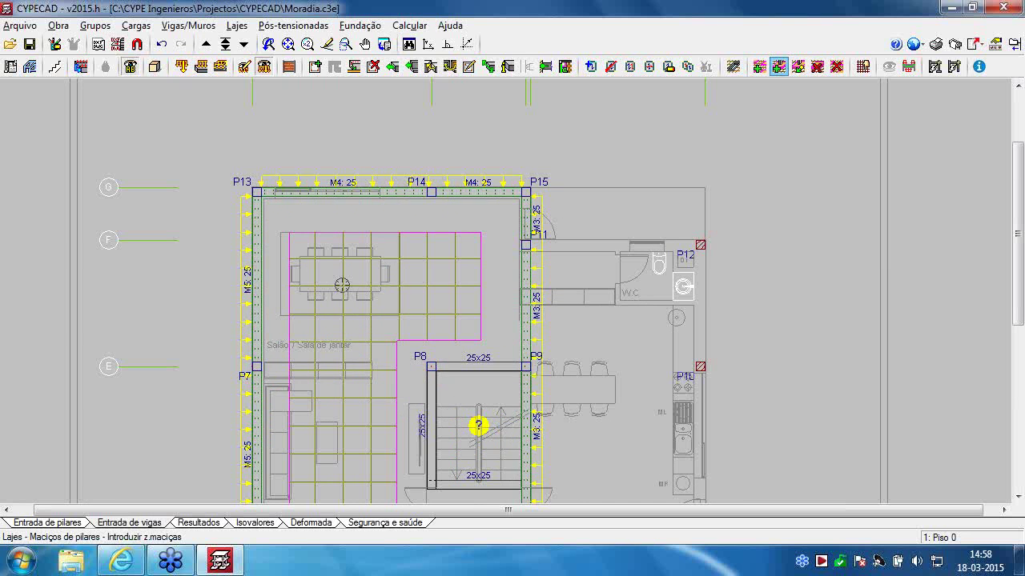
Delete the slab panel inside the stairwell beside P8 and P9 on Piso 0
key("F4")
scroll(467, 303, "down", 2)
middle_click_drag(467, 302, 499, 174)
scroll(456, 304, "up", 2)
middle_click_drag(456, 303, 415, 436)
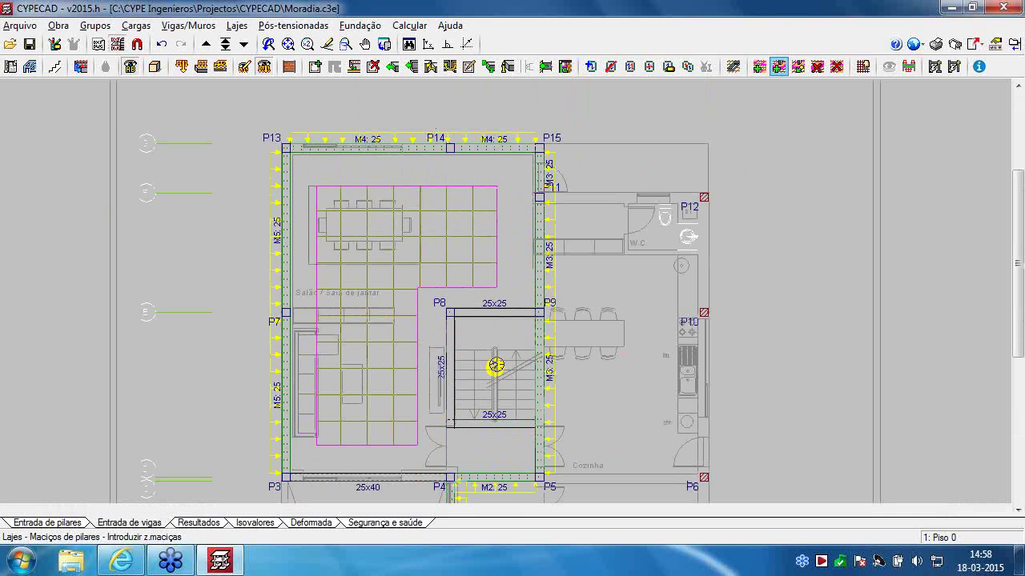
scroll(494, 367, "up", 1)
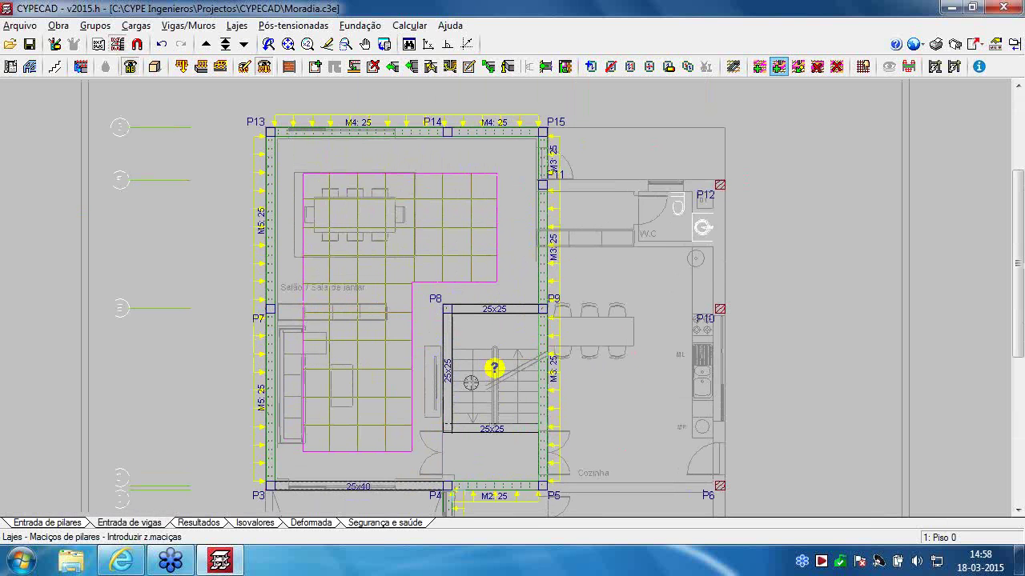
left_click(612, 70)
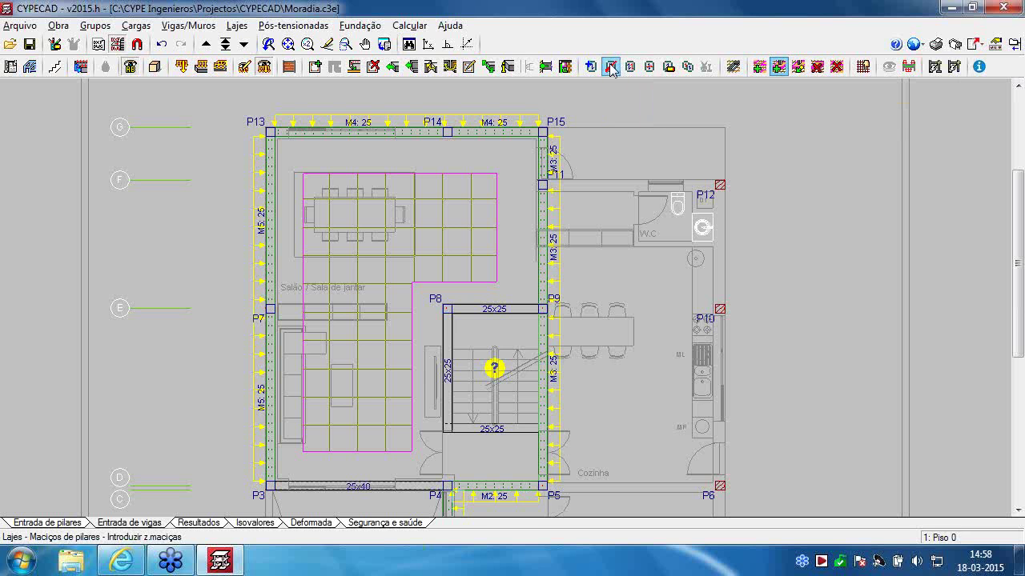
left_click(483, 390)
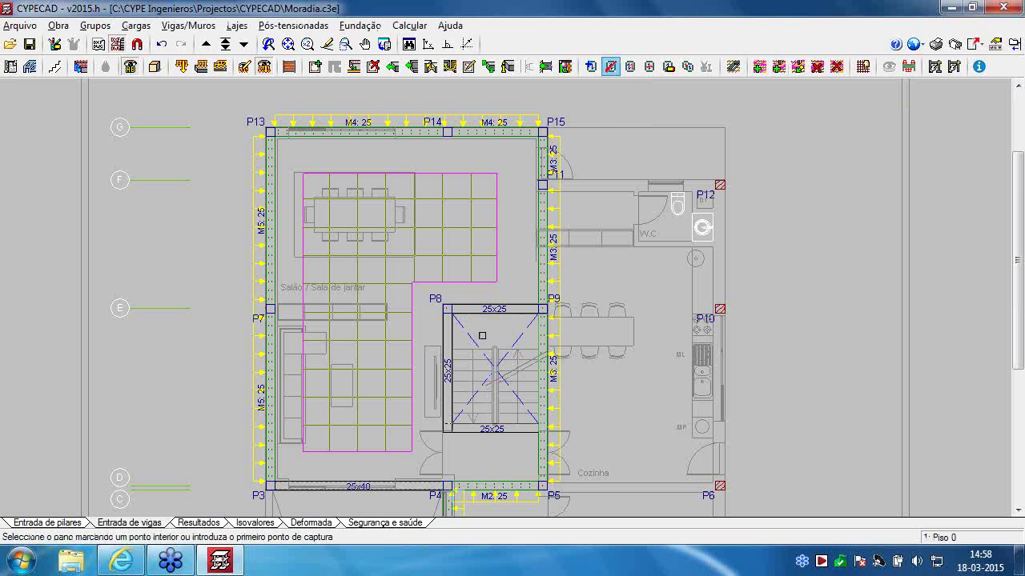
Add a 7.8 kN/m linear load with the Revestimentos e paredes load case to the beam between P3 and P4
scroll(481, 336, "down", 3)
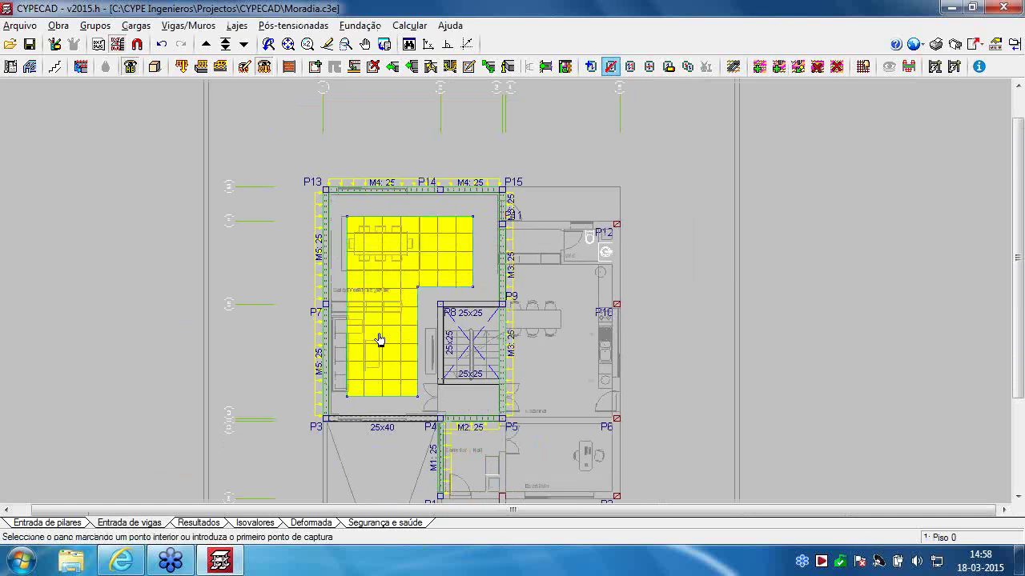
scroll(362, 333, "up", 2)
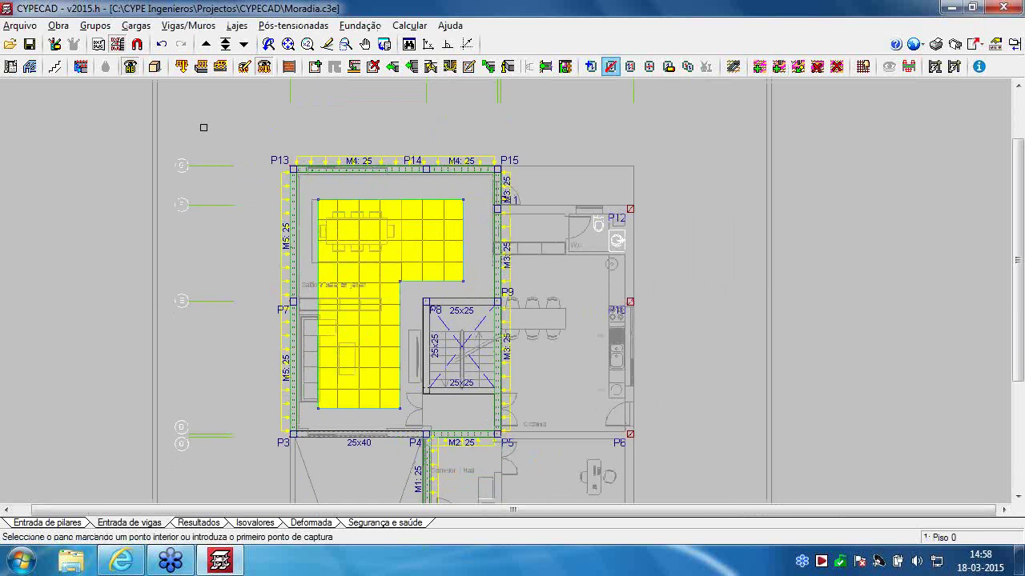
left_click(200, 68)
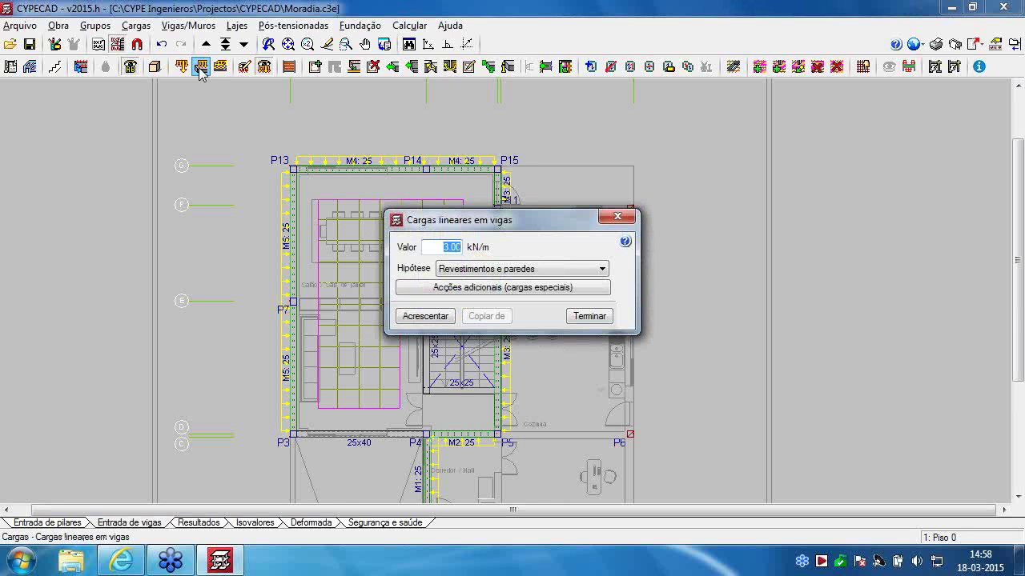
type("7.8")
left_click(424, 315)
left_click(384, 443)
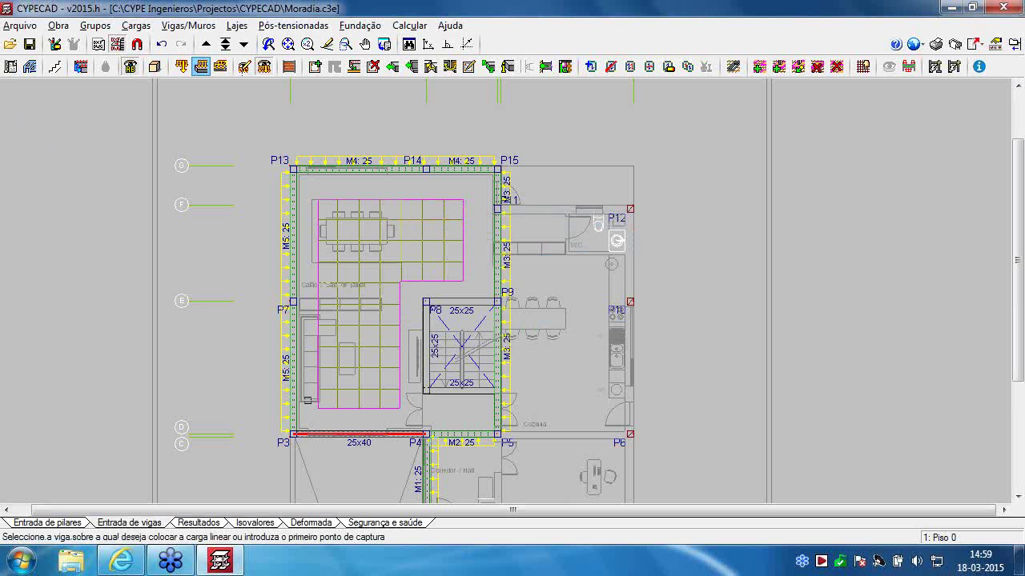
Place the 7.8 kN/m linear load on walls M5, M4 and M1 and on the M3 segment between P15 and P11
left_click(293, 370)
left_click(333, 183)
left_click(371, 174)
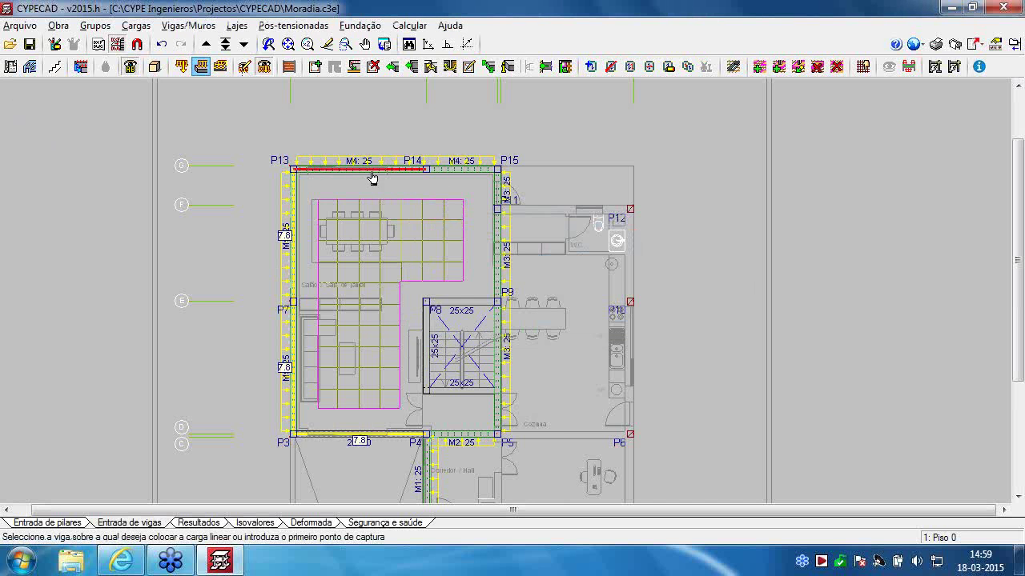
left_click(452, 174)
left_click(497, 201)
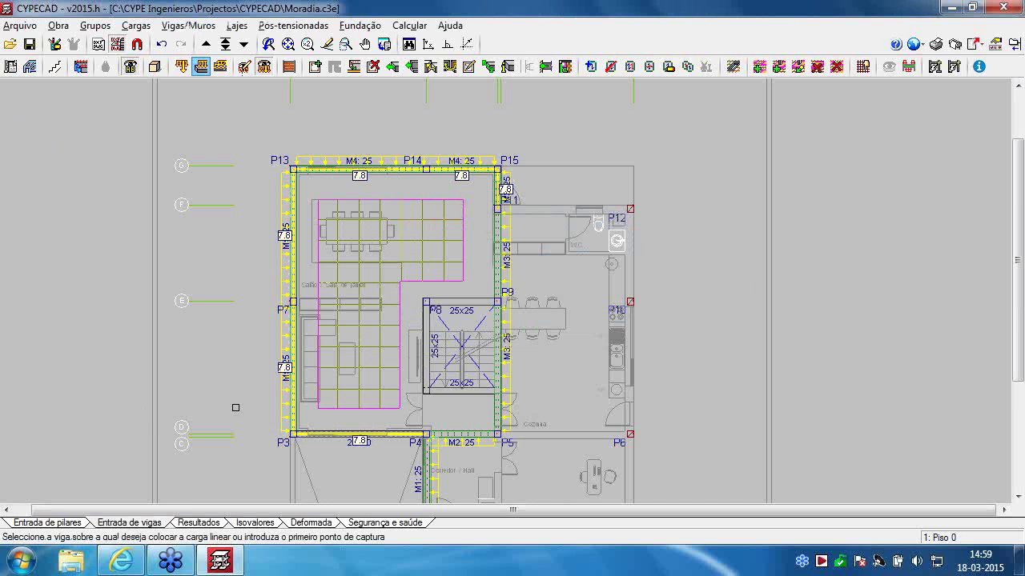
middle_click_drag(329, 282, 363, 166)
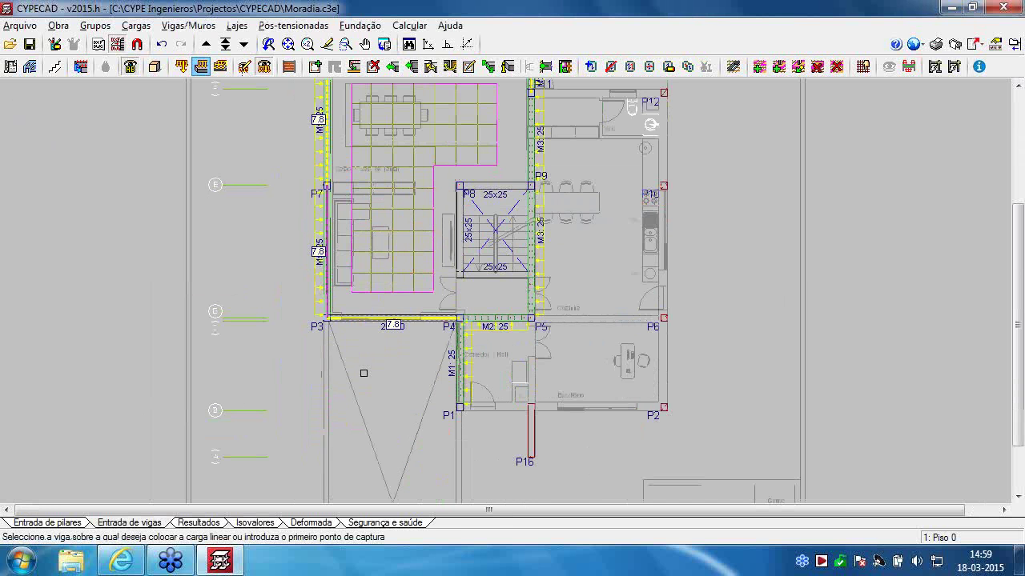
left_click(468, 370)
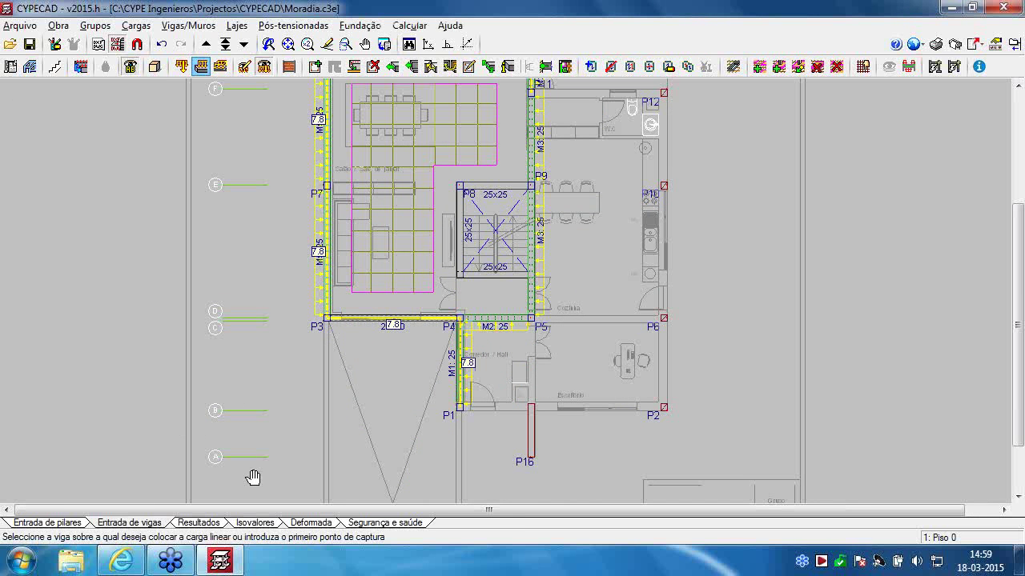
Move up to the Piso 1 floor plan
middle_click_drag(252, 451, 225, 523)
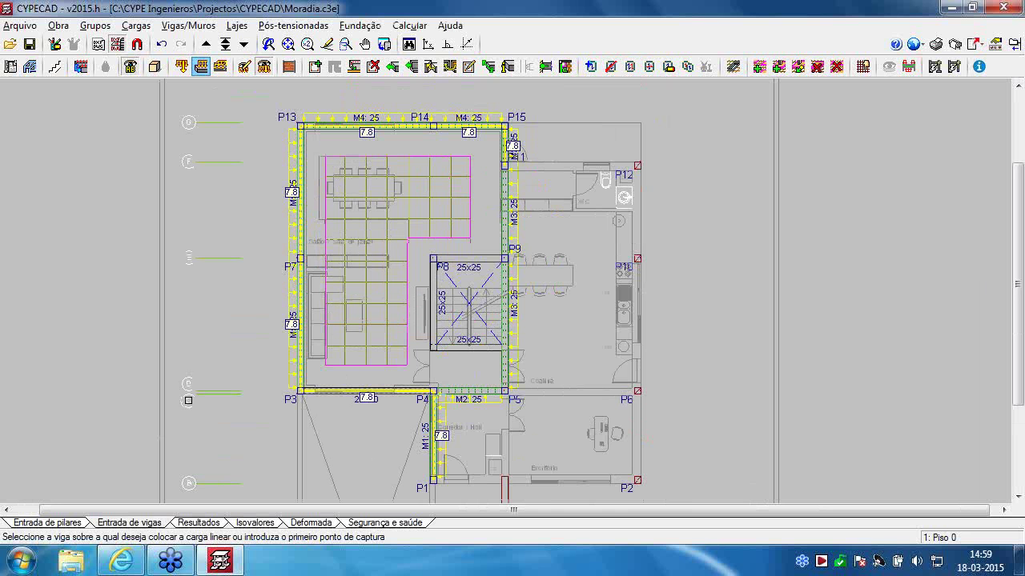
scroll(188, 375, "up", 1)
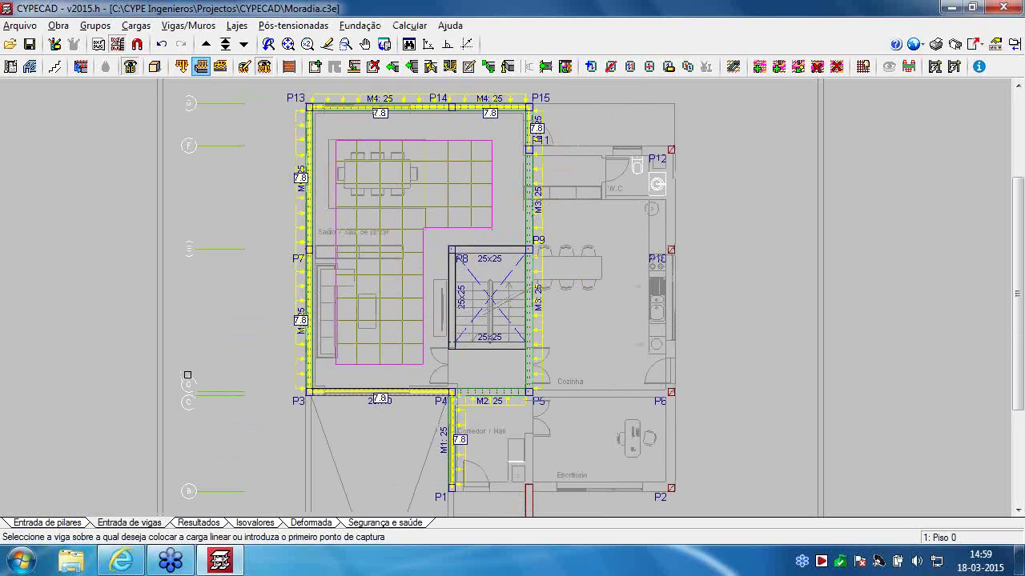
middle_click_drag(187, 375, 137, 384)
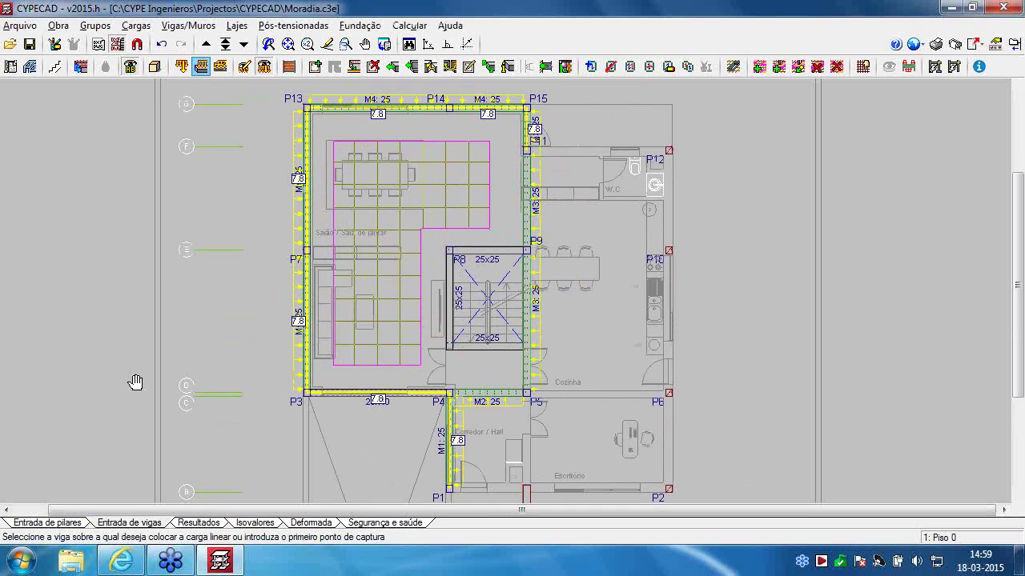
left_click(206, 44)
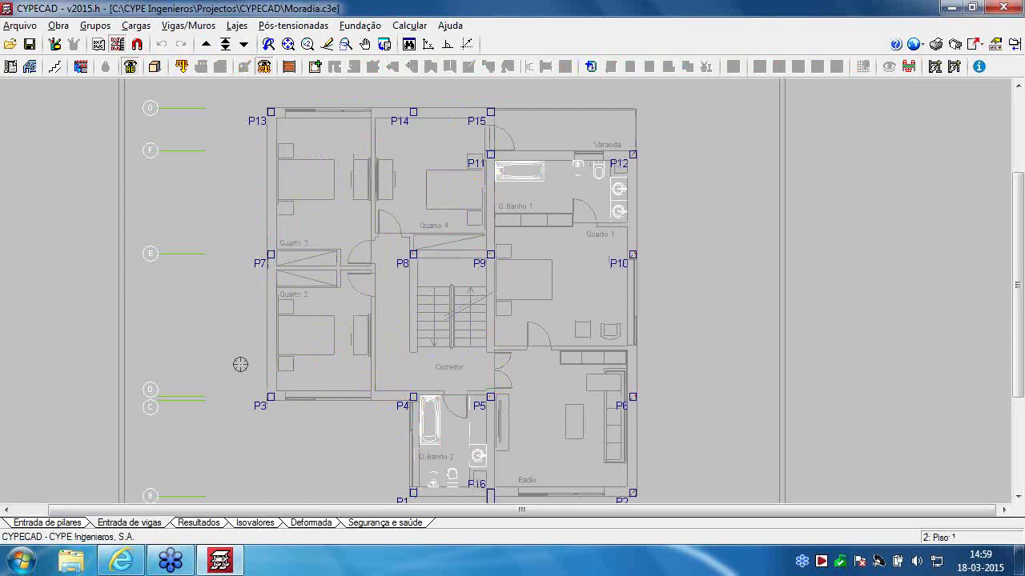
scroll(376, 372, "down", 2)
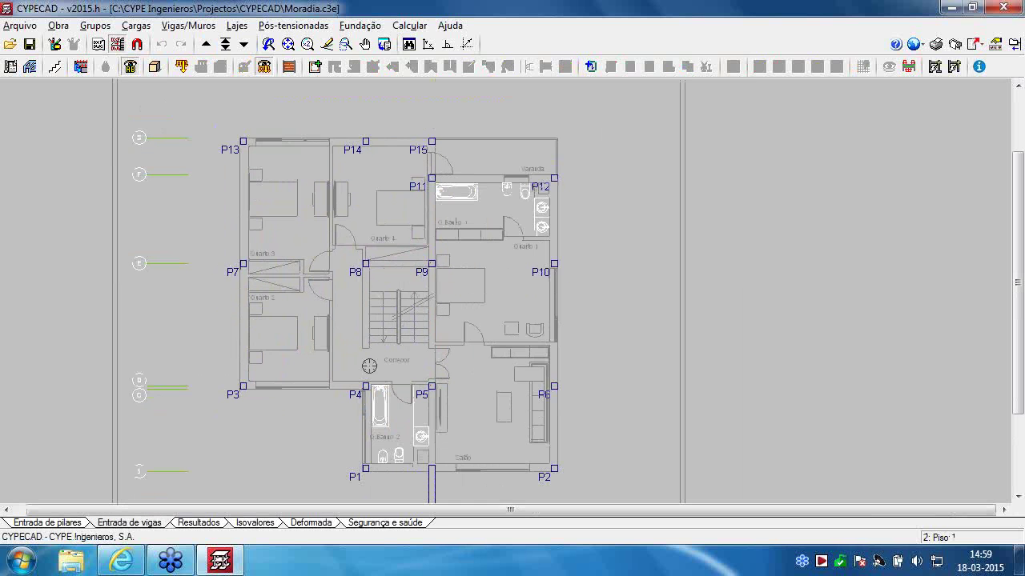
Start introducing beams with a dropped (Vig.alta) section, setting its depth to 0.40 m
left_click(314, 66)
left_click(11, 105)
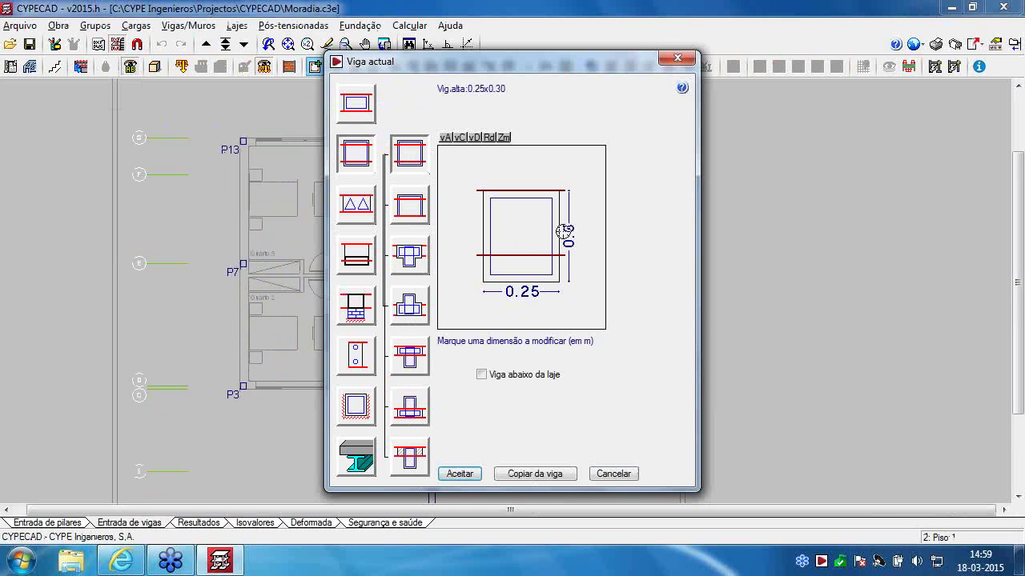
left_click(564, 233)
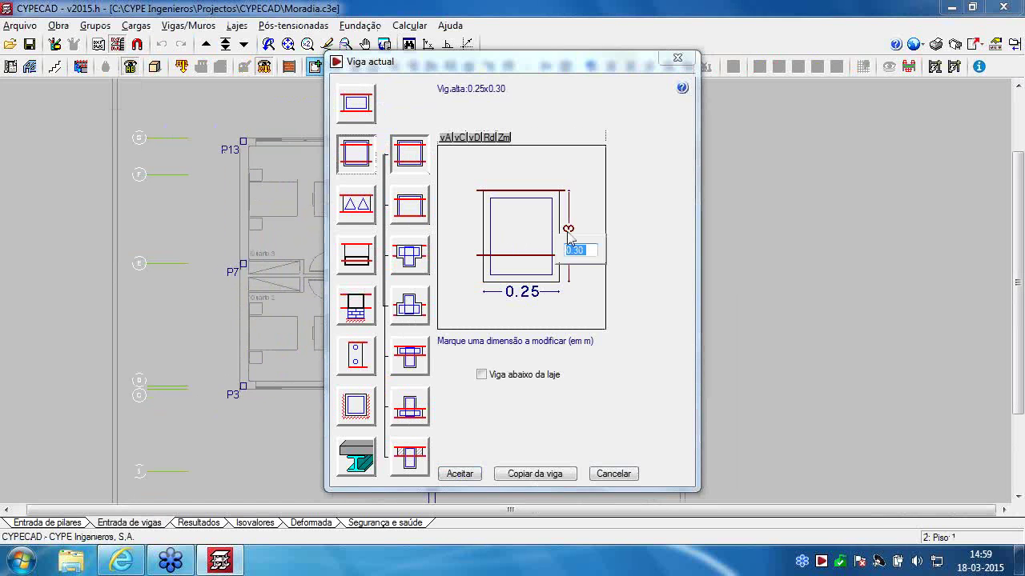
type(".4")
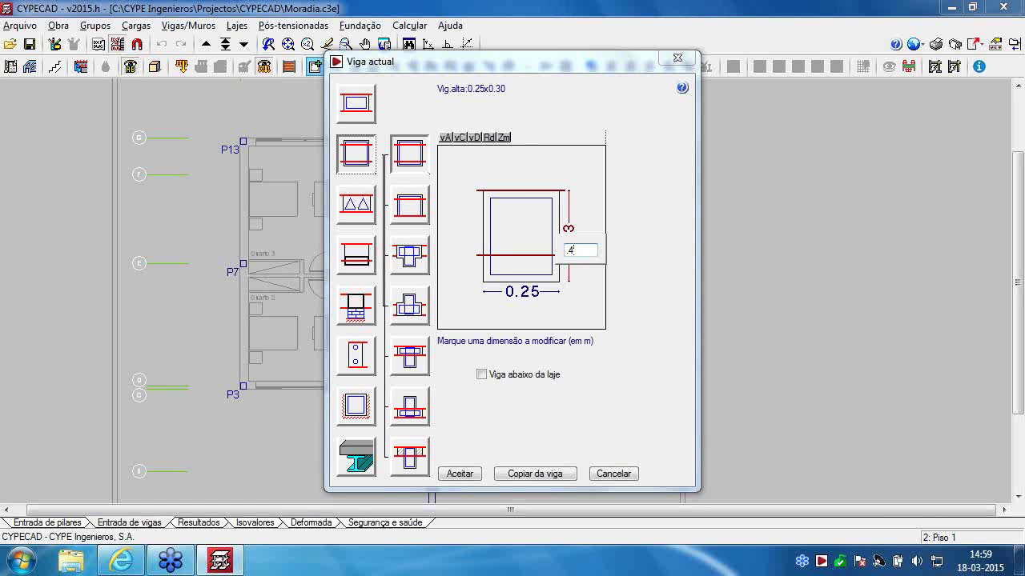
key("Return")
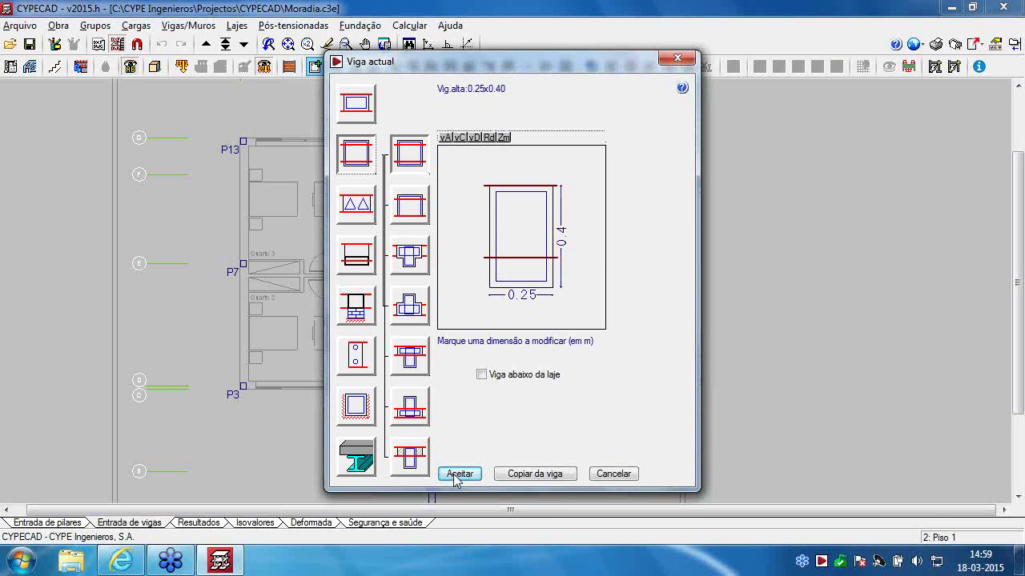
left_click(458, 474)
Draw the 25x40 perimeter beams from P1 to P4, P4 to P3, and P3 through P7 to P13
scroll(473, 409, "up", 2)
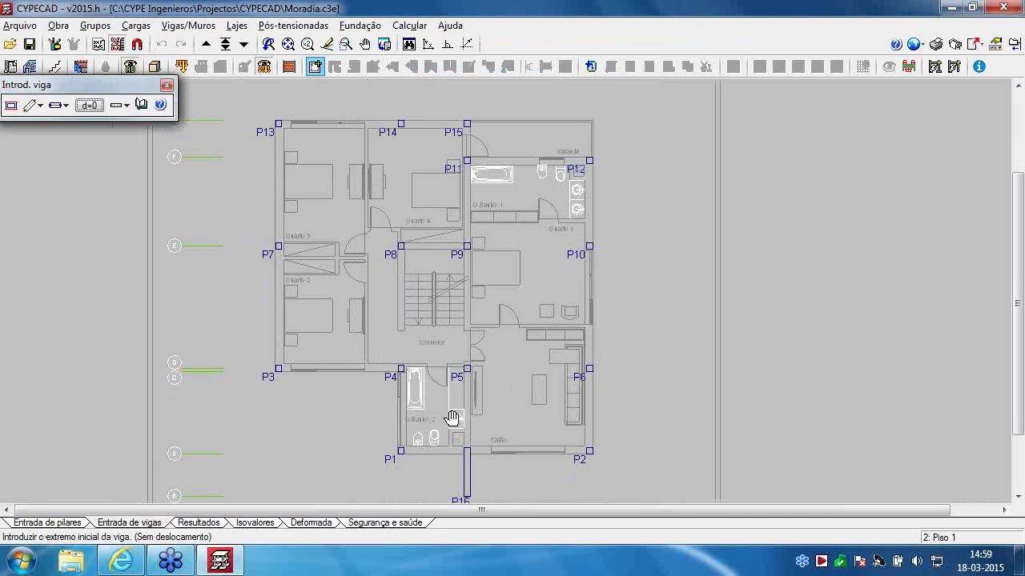
middle_click_drag(453, 418, 467, 401)
left_click(404, 442)
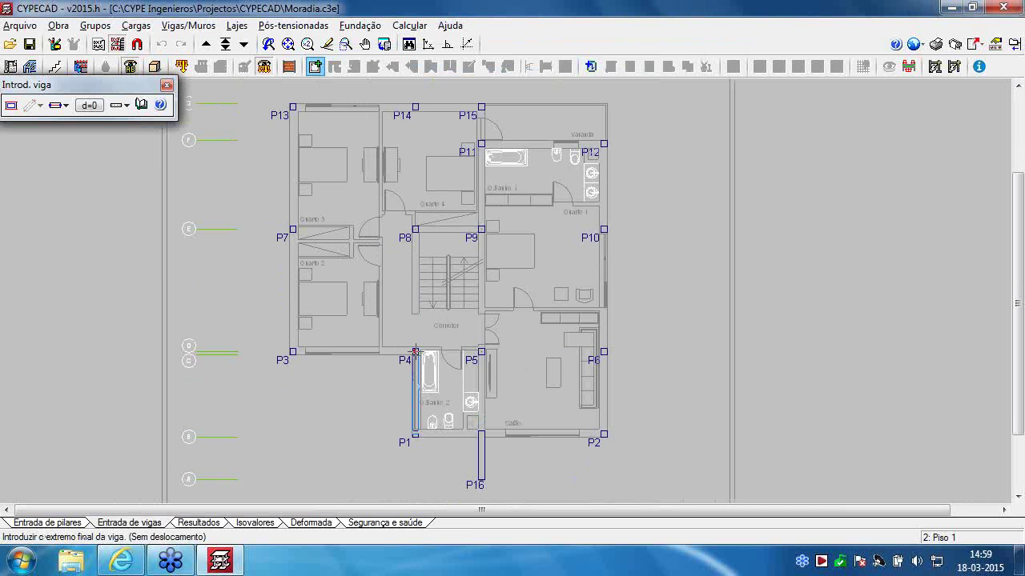
left_click(293, 352)
left_click(293, 352)
left_click(295, 109)
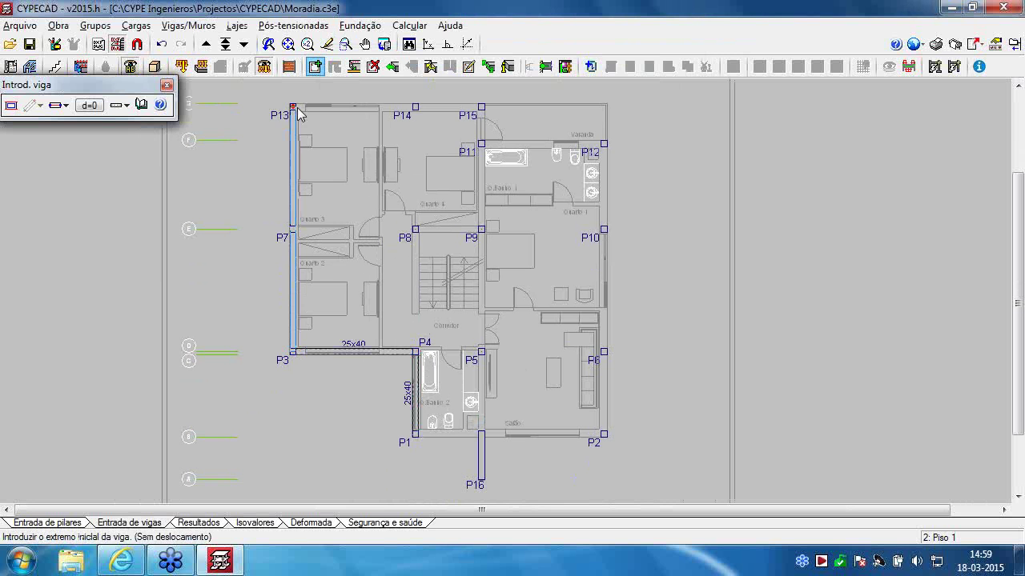
Close the perimeter with 25x40 beams running from P13 through P15, P11, P12 and P2 back to P1
left_click(294, 109)
left_click(481, 106)
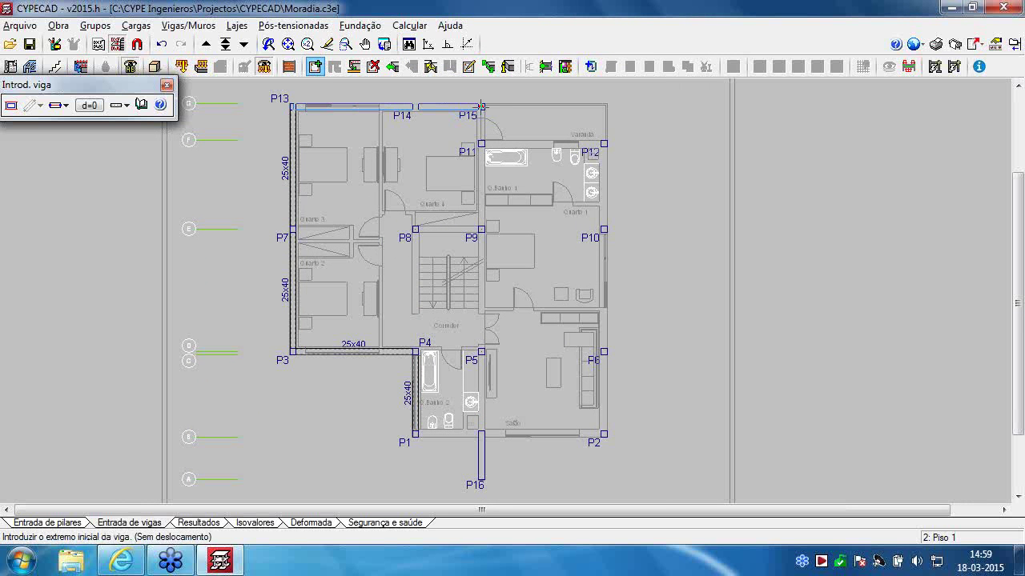
left_click(480, 106)
left_click(481, 144)
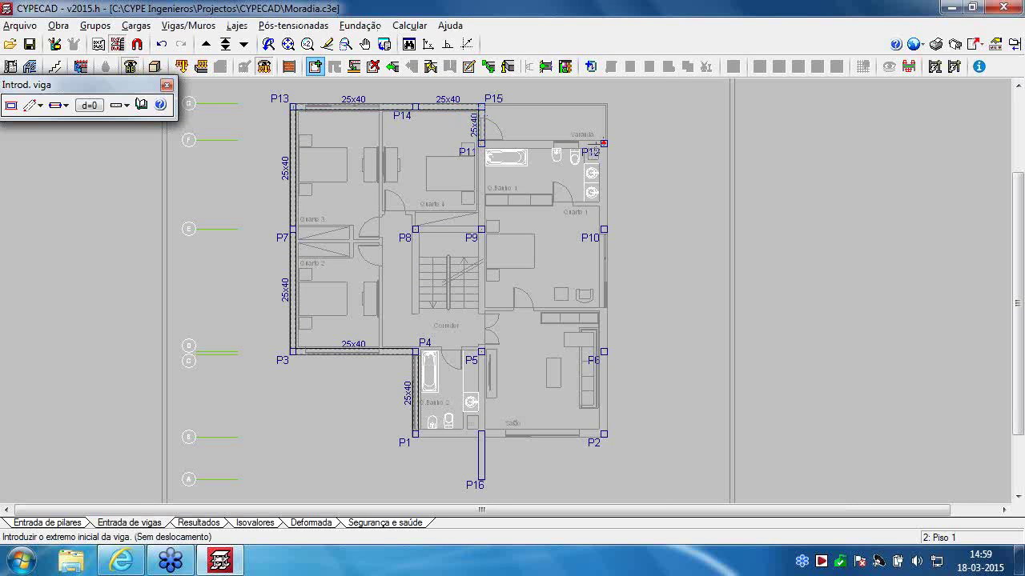
left_click(603, 144)
left_click(604, 143)
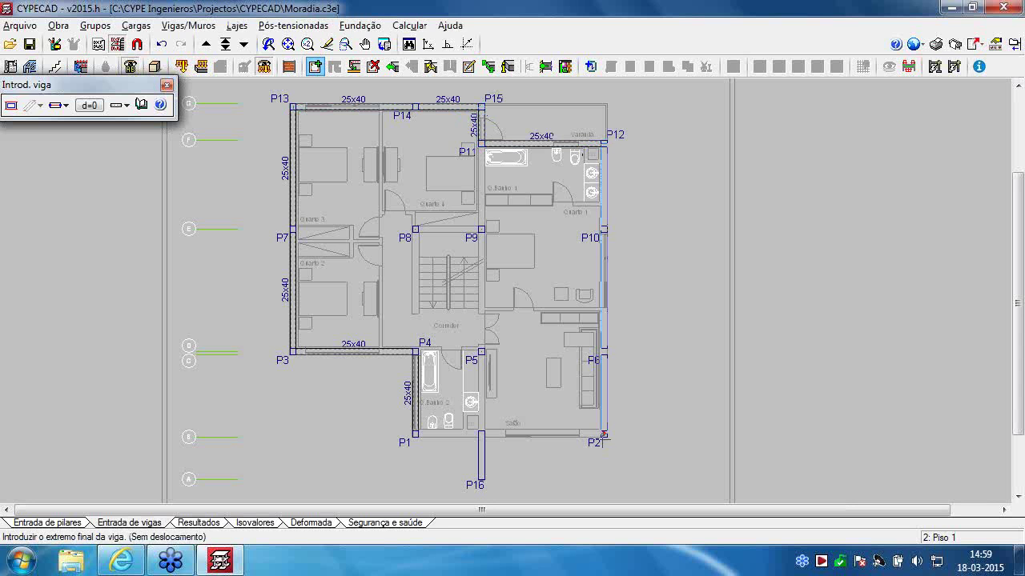
left_click(604, 435)
left_click(604, 434)
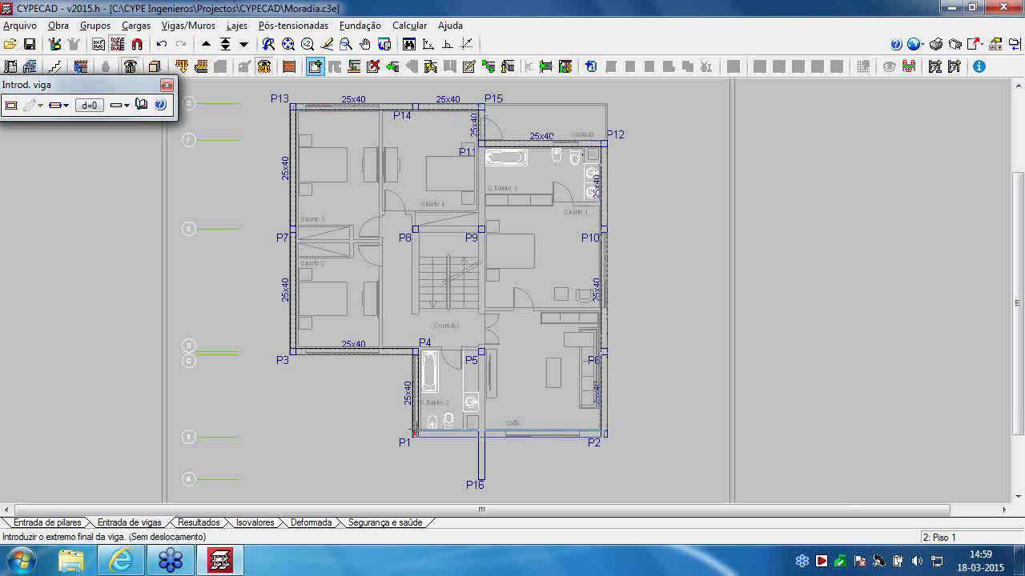
left_click(413, 433)
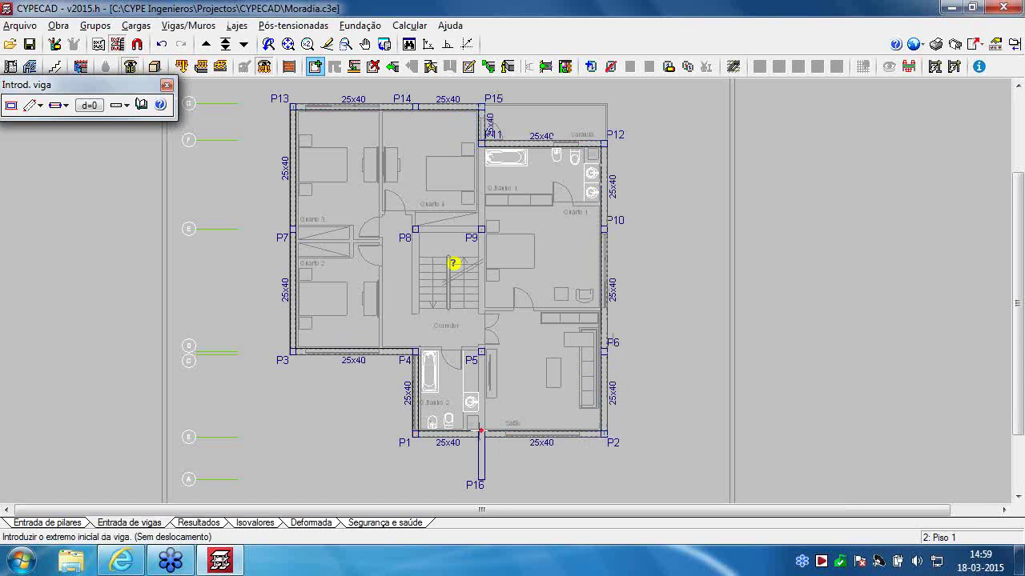
Draw the interior 25x40 beams from the head of P16 through P5 and P9 to P11, and from P4 through P8 to P14
left_click(481, 435)
left_click(481, 143)
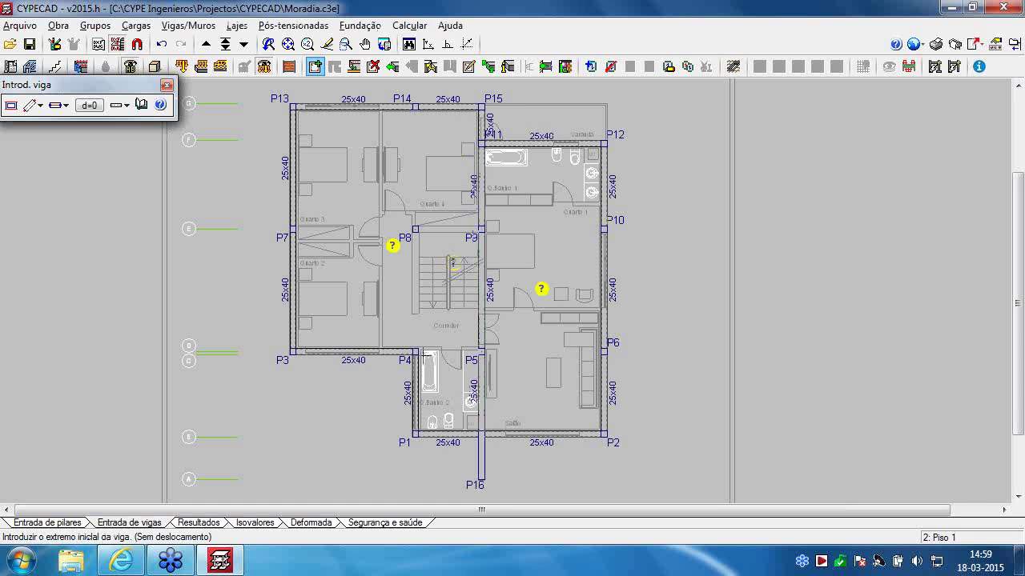
left_click(415, 351)
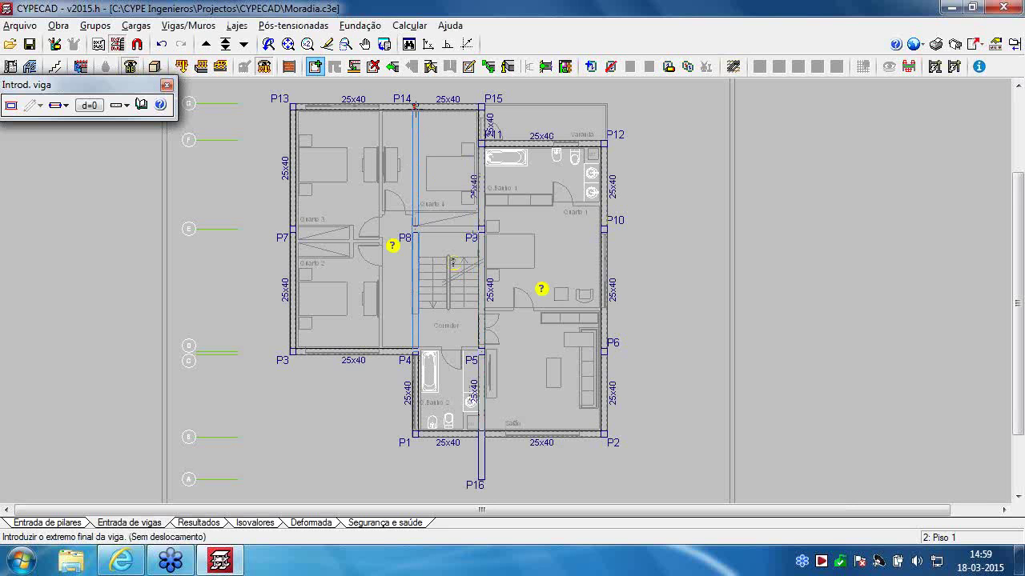
left_click(414, 105)
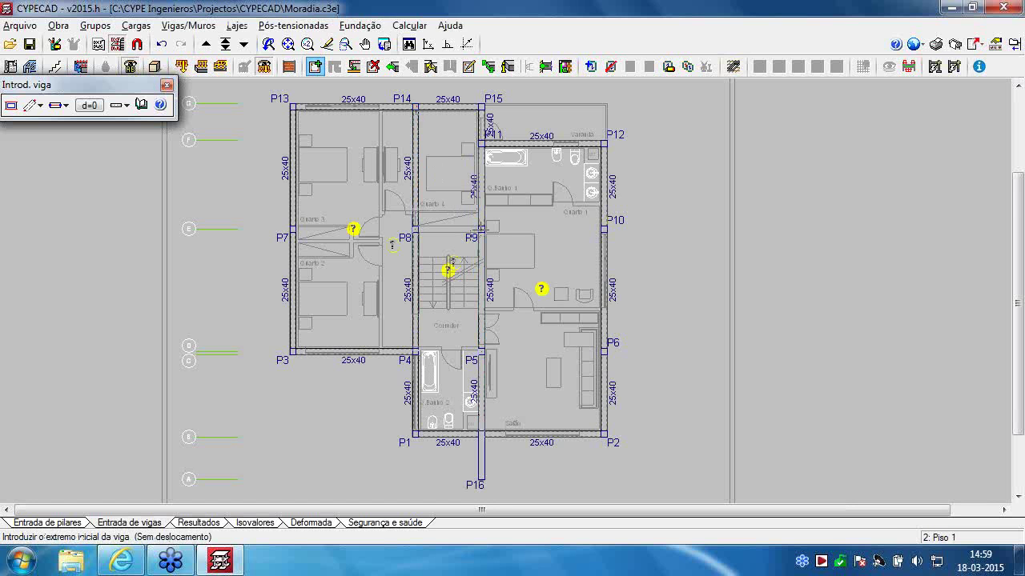
Draw the interior 25x40 beams from P8 to P9 and from P4 to P5
left_click(416, 230)
left_click(481, 230)
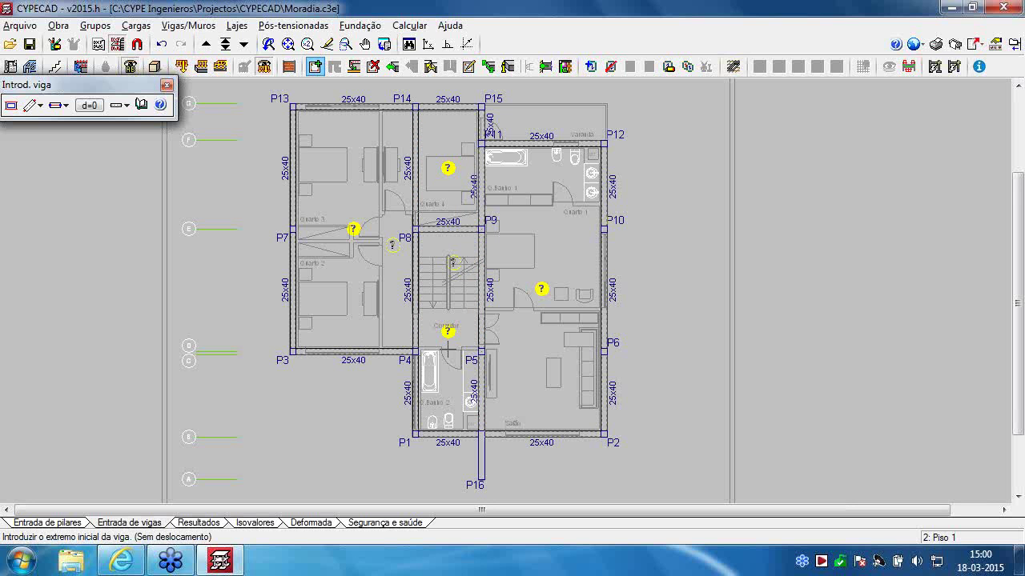
left_click(415, 351)
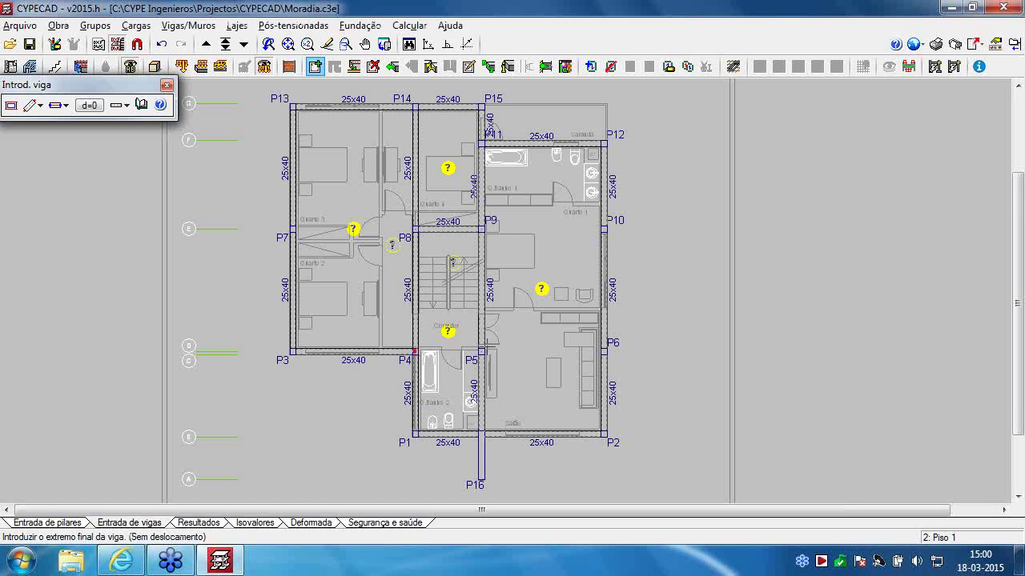
left_click(481, 350)
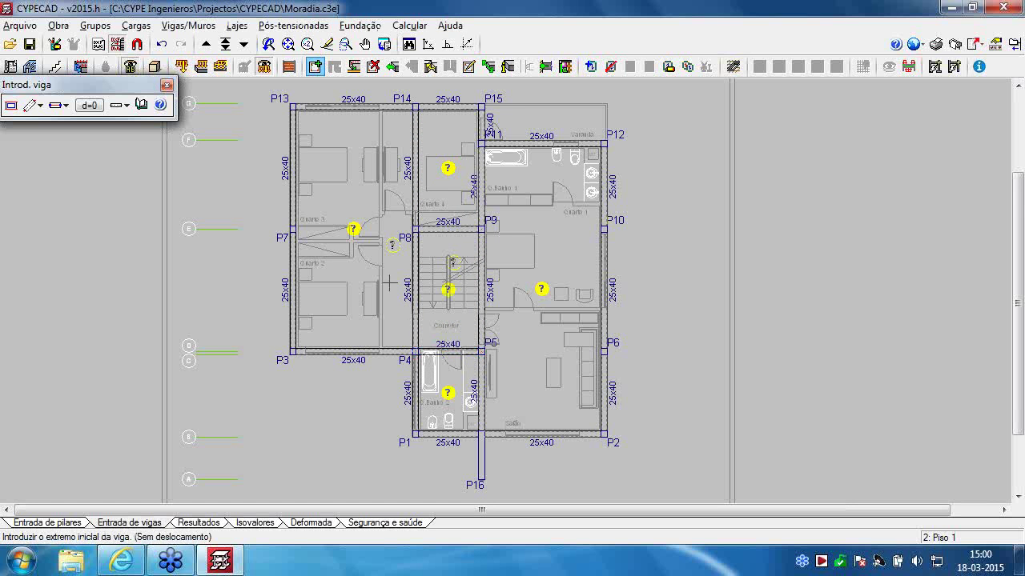
Switch the current beam to a flush (Rasa) 0.25 m section and draw a short beam in the corridor beside the stairs
scroll(389, 279, "up", 4)
middle_click_drag(389, 277, 334, 255)
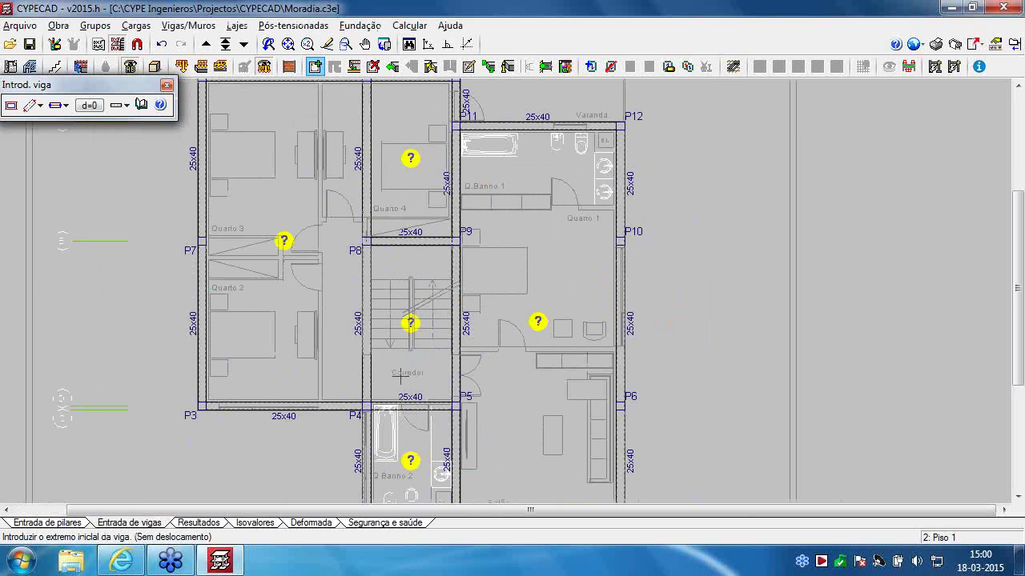
scroll(414, 361, "down", 2)
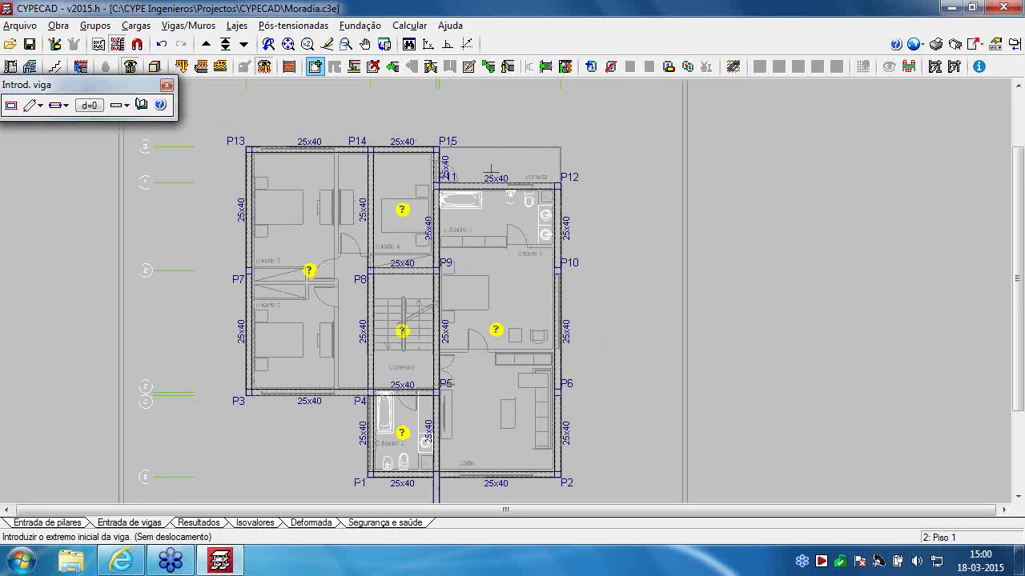
scroll(418, 344, "up", 3)
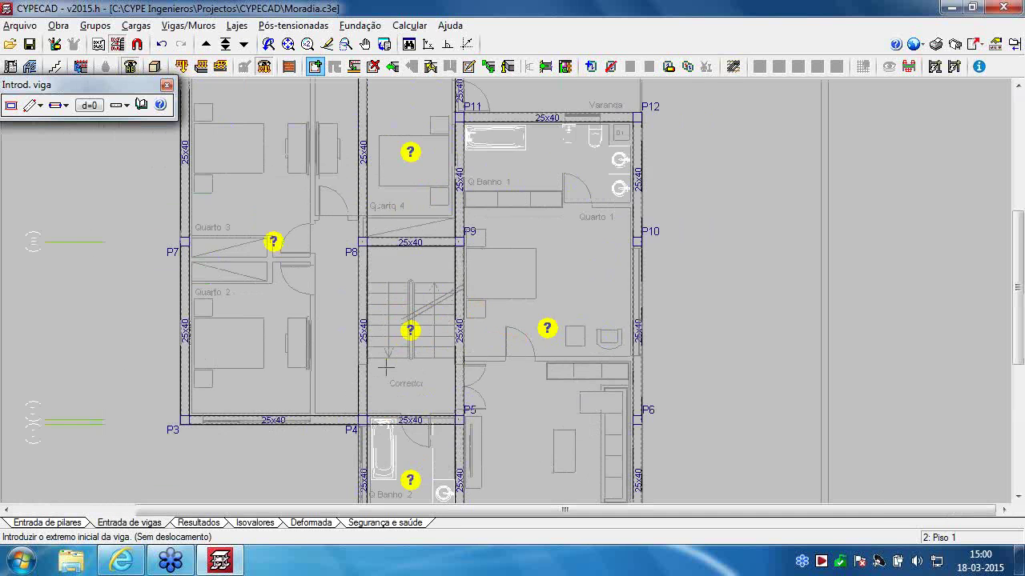
scroll(428, 349, "up", 1)
right_click(426, 350)
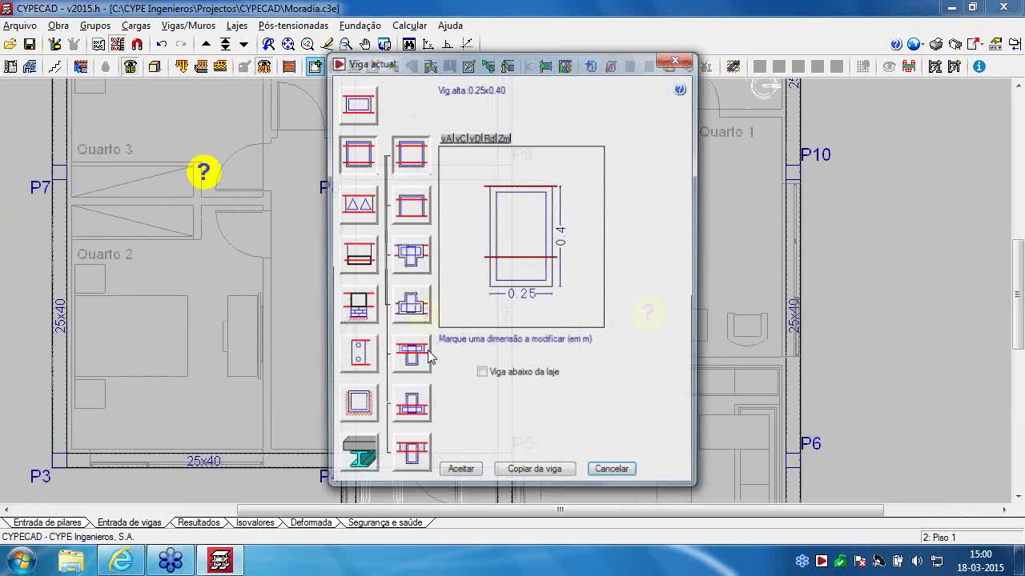
left_click(351, 105)
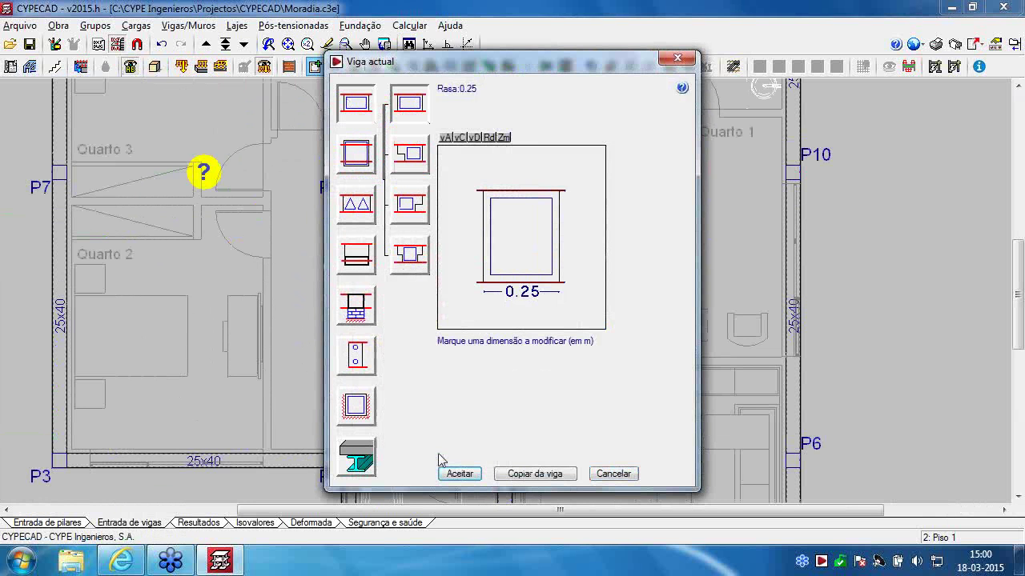
left_click(460, 474)
left_click(462, 373)
left_click(392, 393)
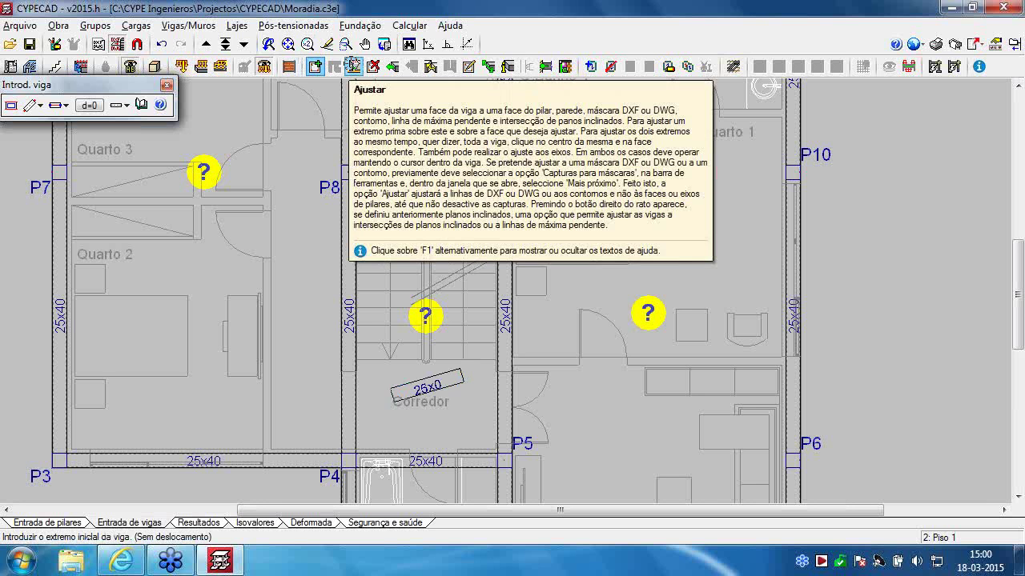
Adjust the short corridor beam to the stair's edge line using the Mais próximo capture, and turn captures off
left_click(353, 66)
left_click(137, 44)
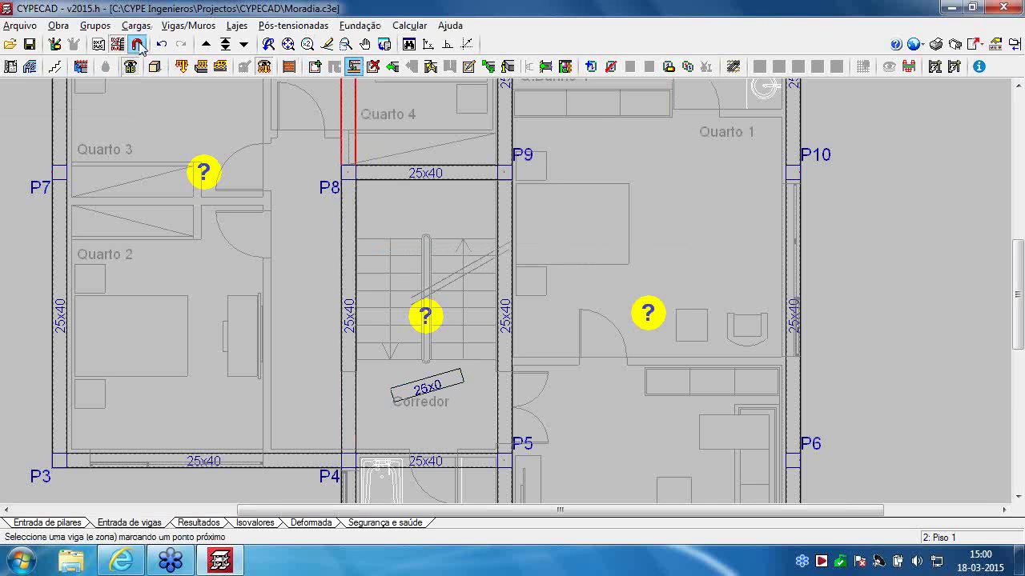
left_click(391, 214)
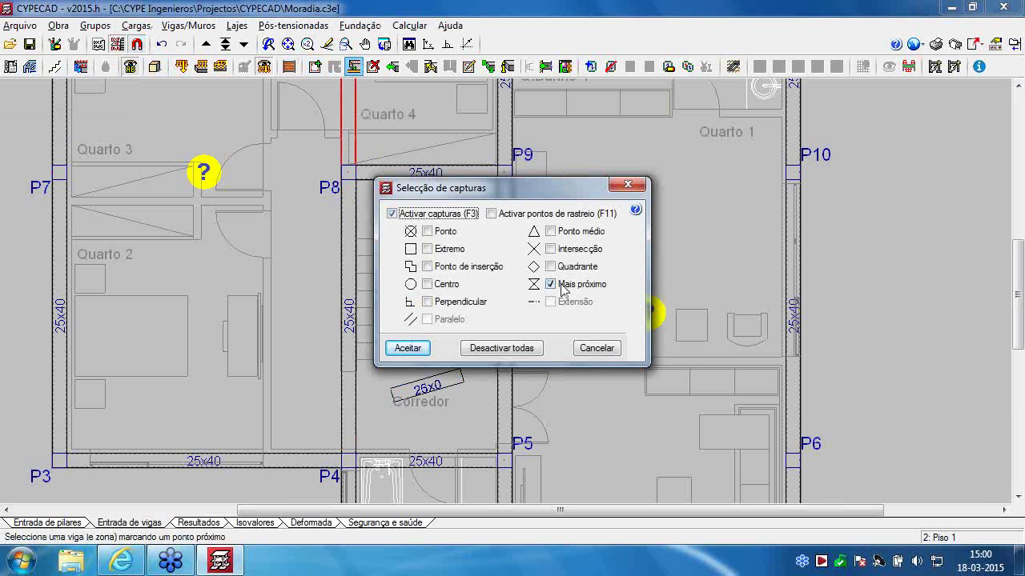
left_click(407, 349)
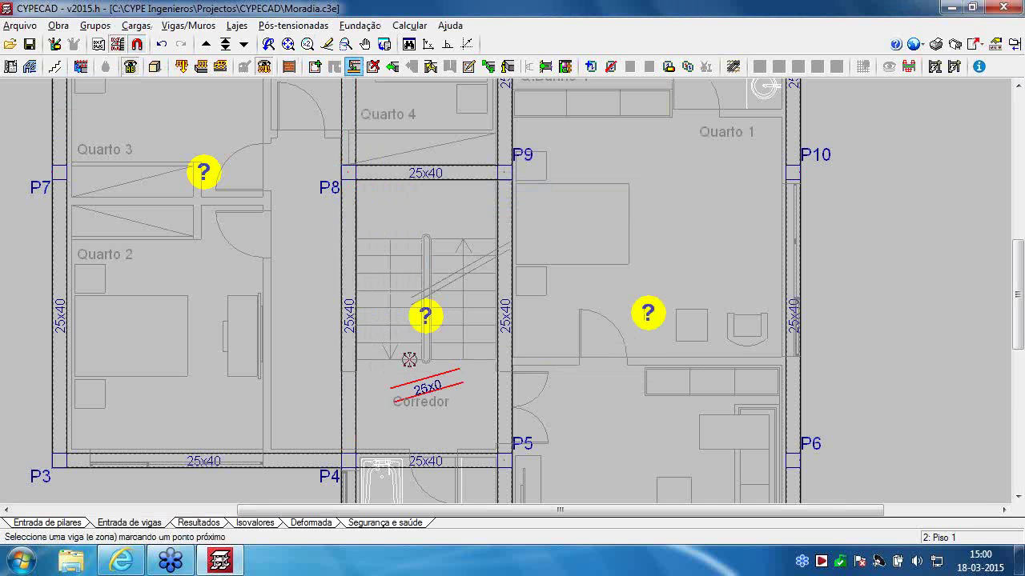
left_click(407, 358)
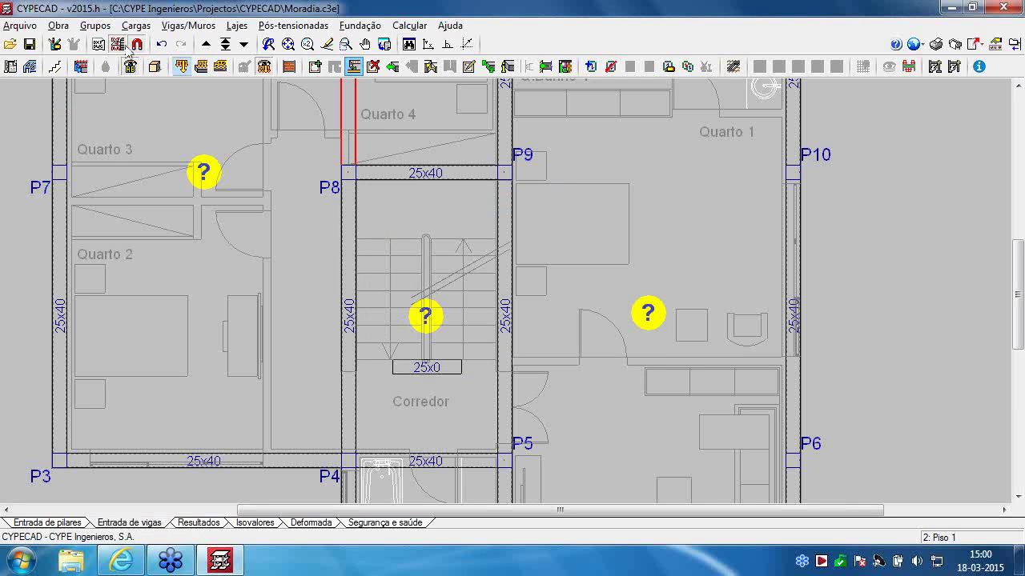
left_click(396, 215)
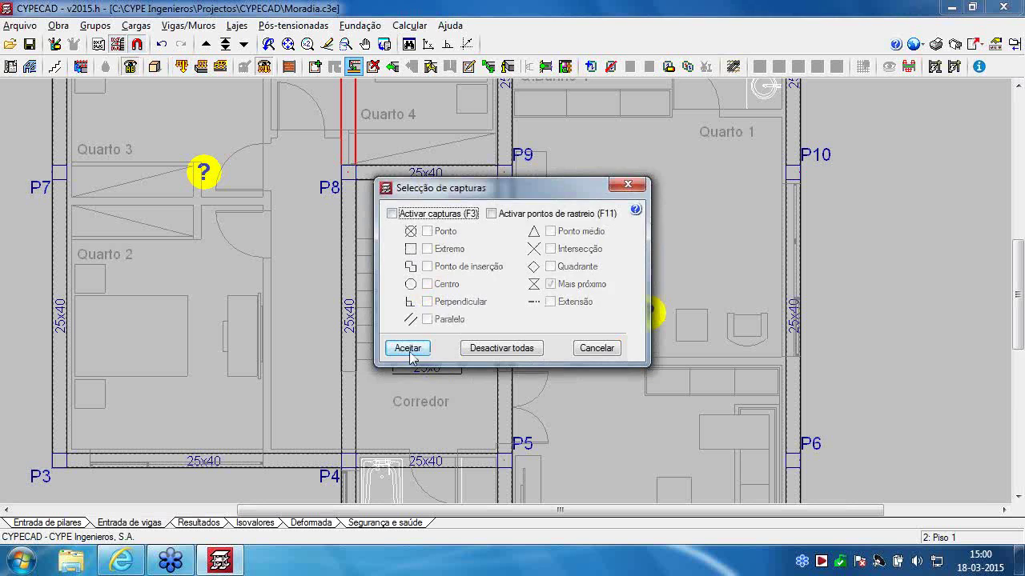
left_click(412, 353)
Extend both ends of the stair-edge beam to the P5–P9 and P4–P8 beams
left_click(391, 67)
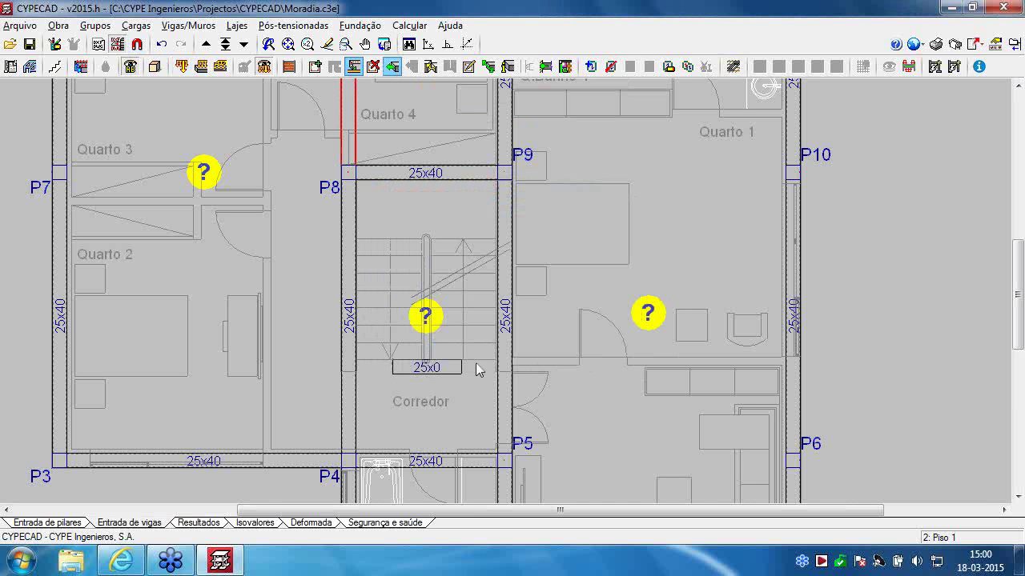
left_click(500, 365)
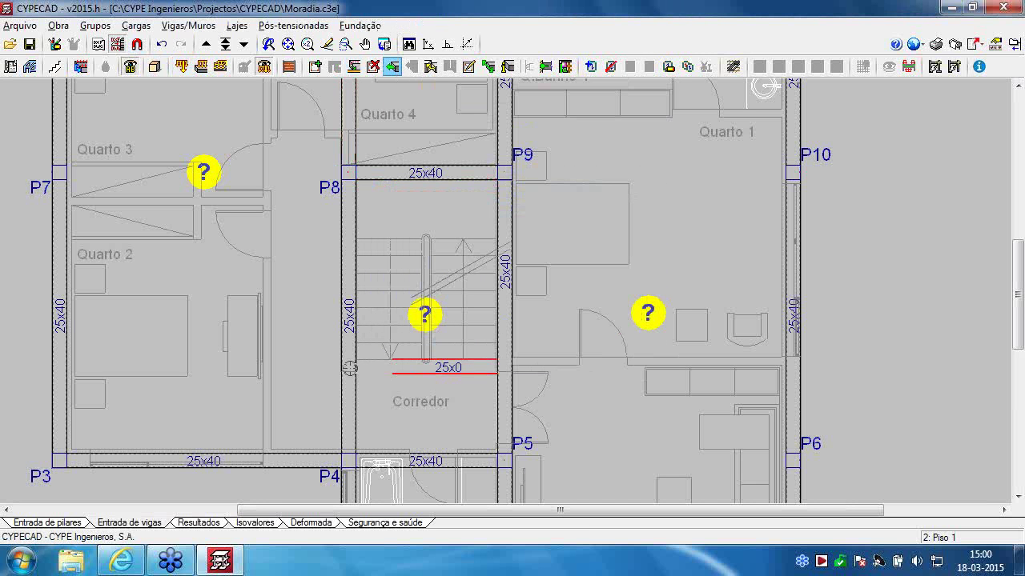
left_click(348, 366)
right_click(629, 223)
With orthogonal mode on, draw flush 0.25 m beams around the Varanda from P15 and P12, crossing past its outer corner
scroll(629, 222, "down", 1)
middle_click_drag(629, 223, 502, 448)
scroll(524, 181, "down", 2)
scroll(524, 182, "up", 3)
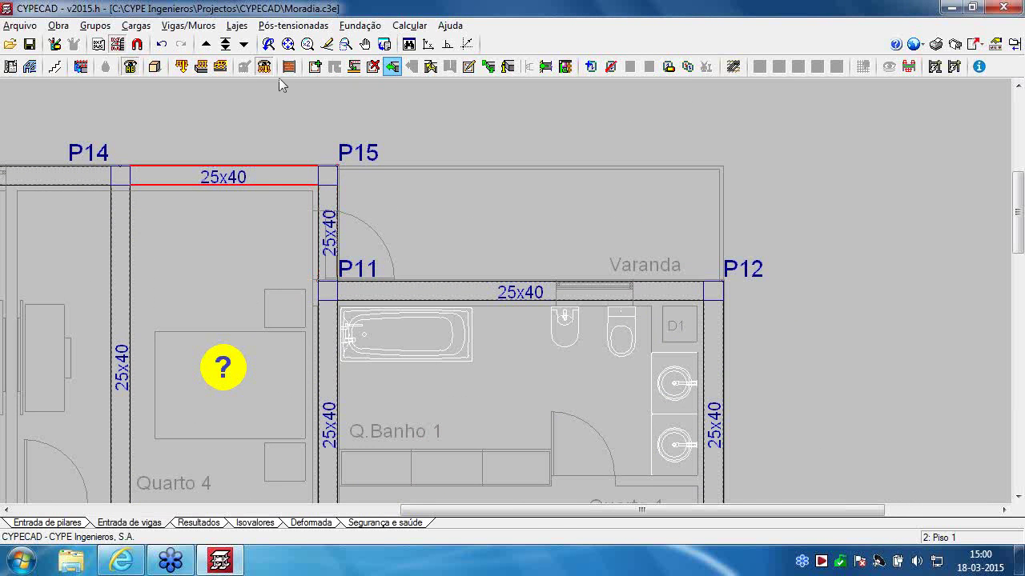
left_click(314, 66)
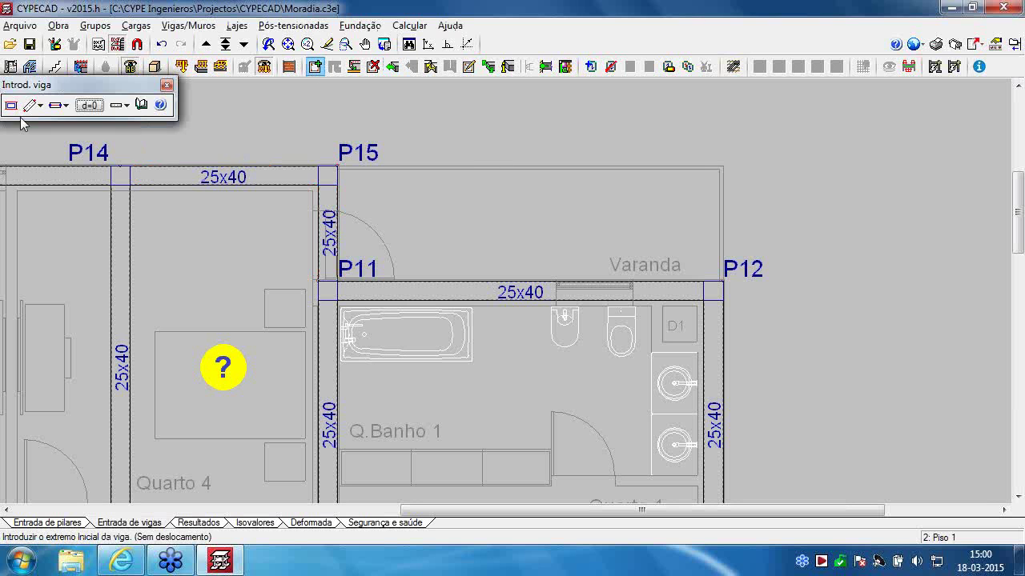
right_click(472, 153)
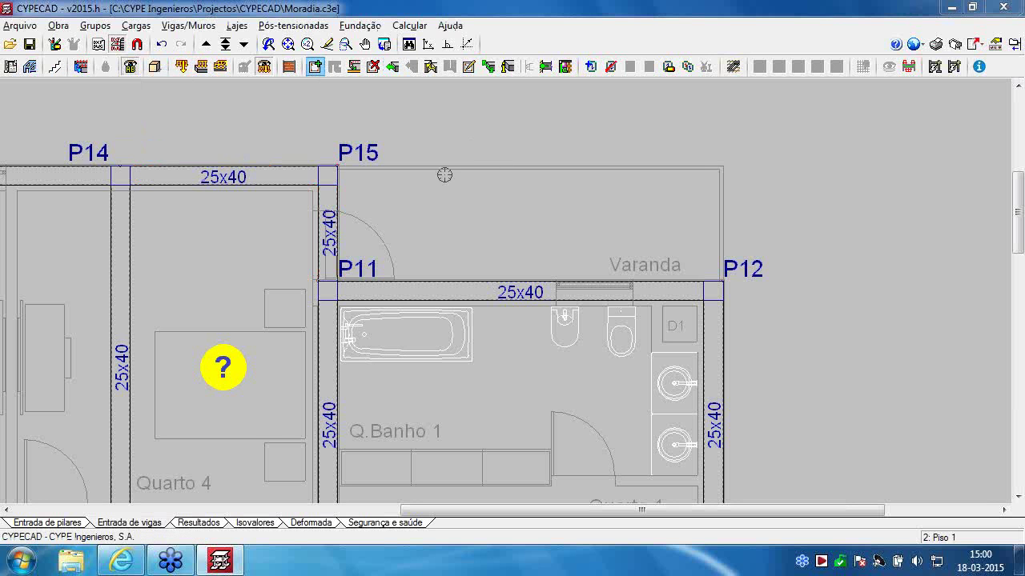
left_click(459, 473)
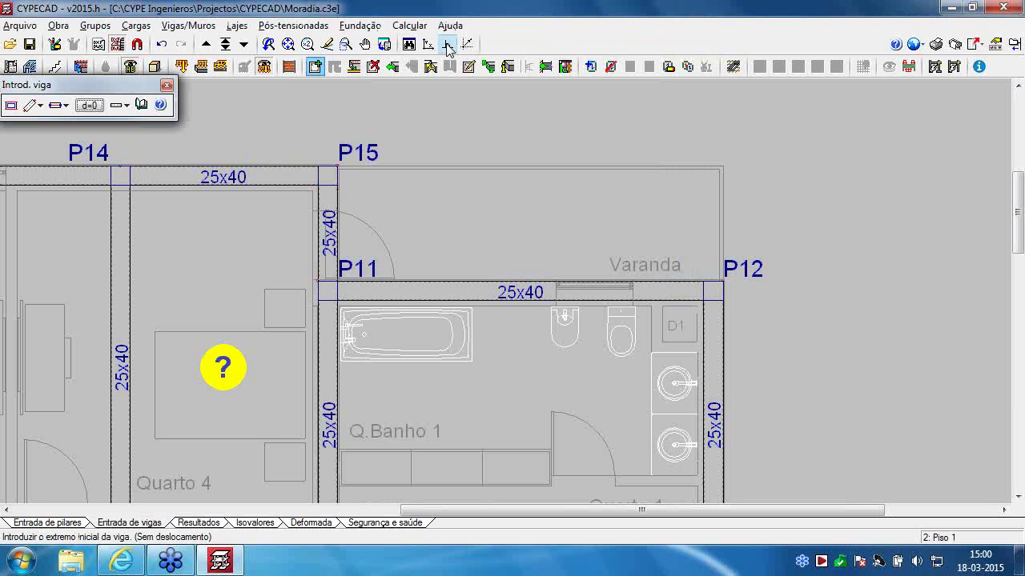
left_click(328, 175)
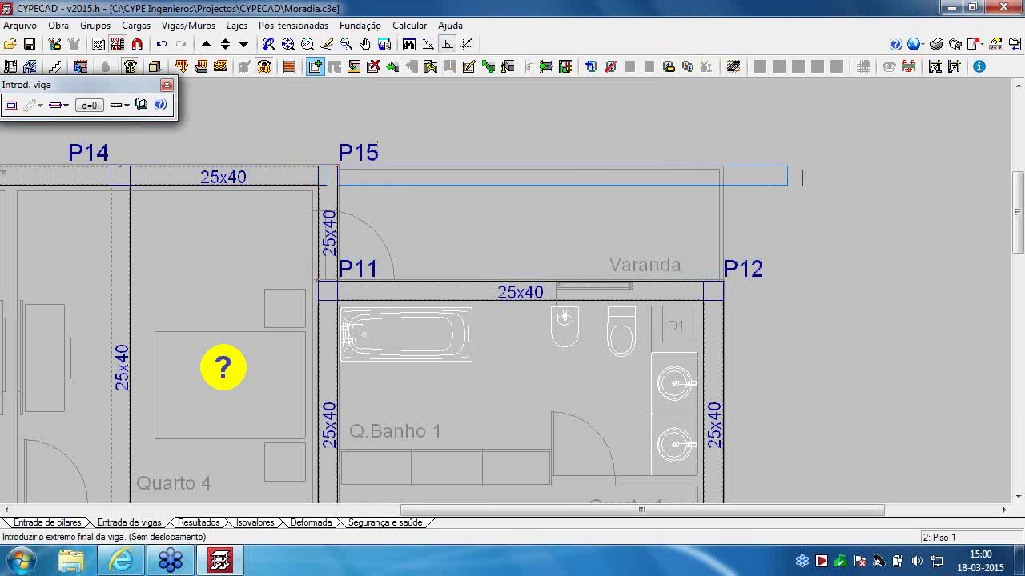
left_click(802, 177)
left_click(713, 290)
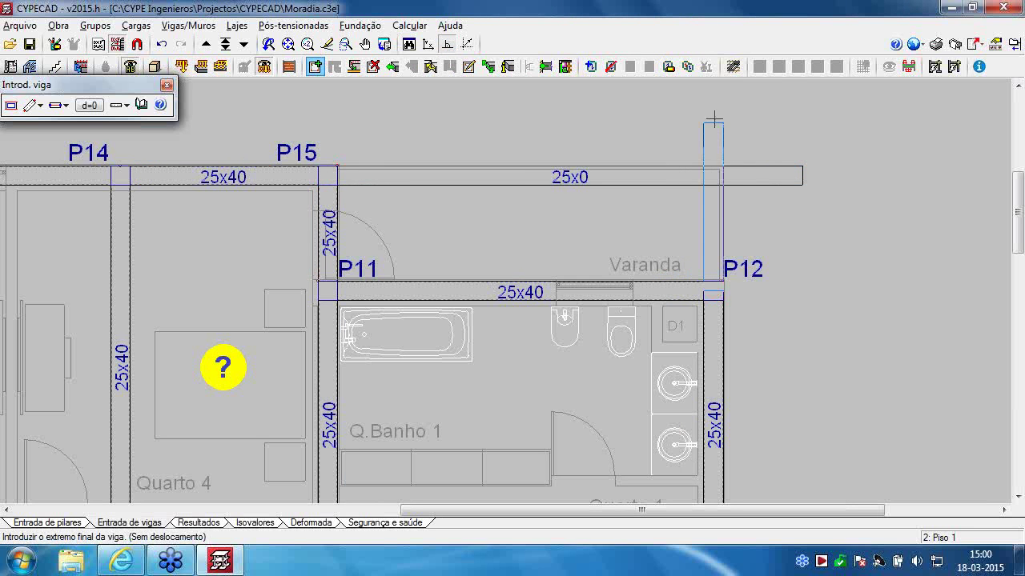
left_click(715, 126)
Delete the two beam ends that overhang the Varanda's outer corner
left_click(373, 67)
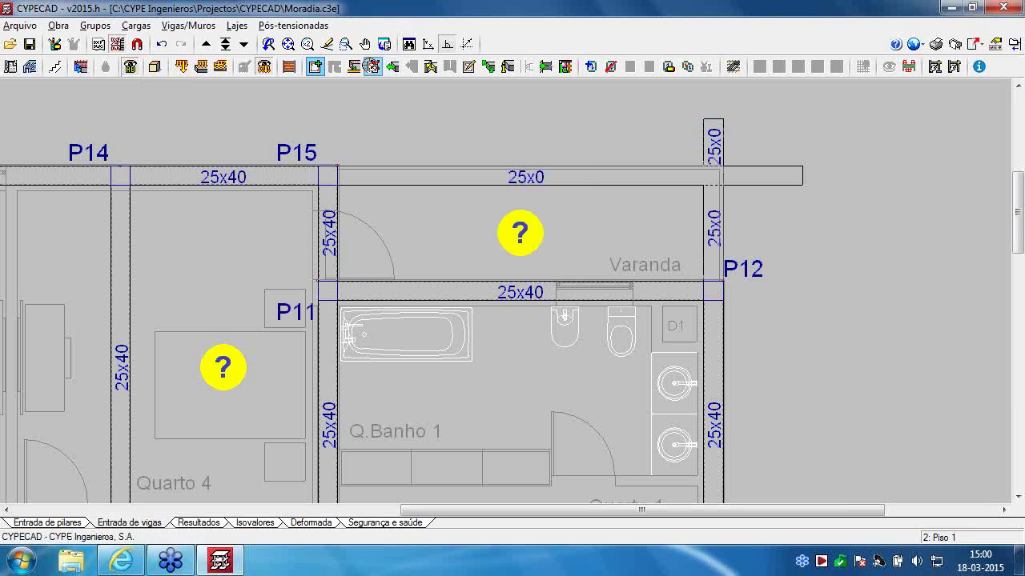
left_click(720, 142)
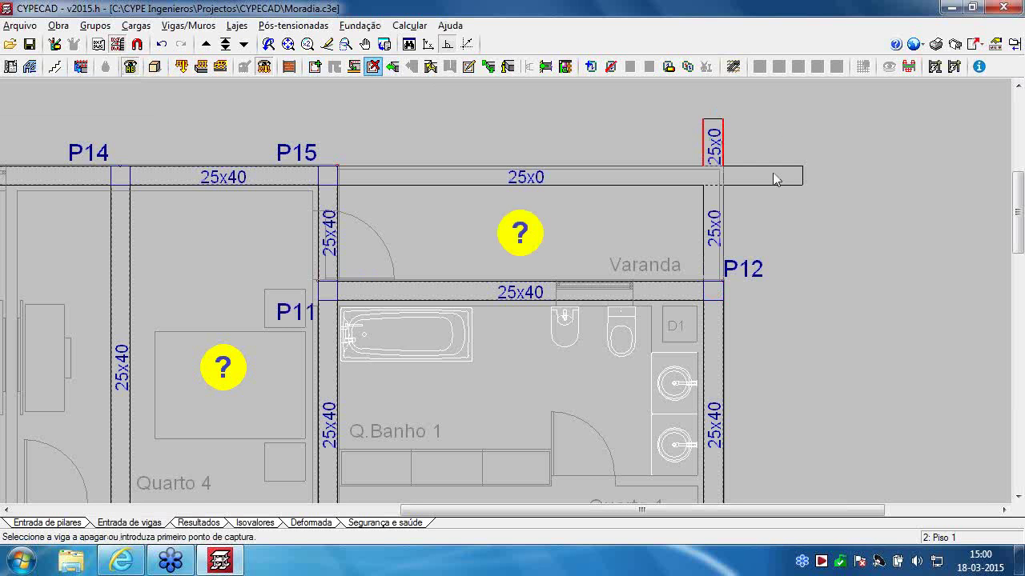
right_click(776, 180)
Start introducing a slab, choosing the concrete joist type of Lajes de vigotas defined by geometric characteristics
scroll(603, 240, "down", 1)
scroll(598, 301, "down", 2)
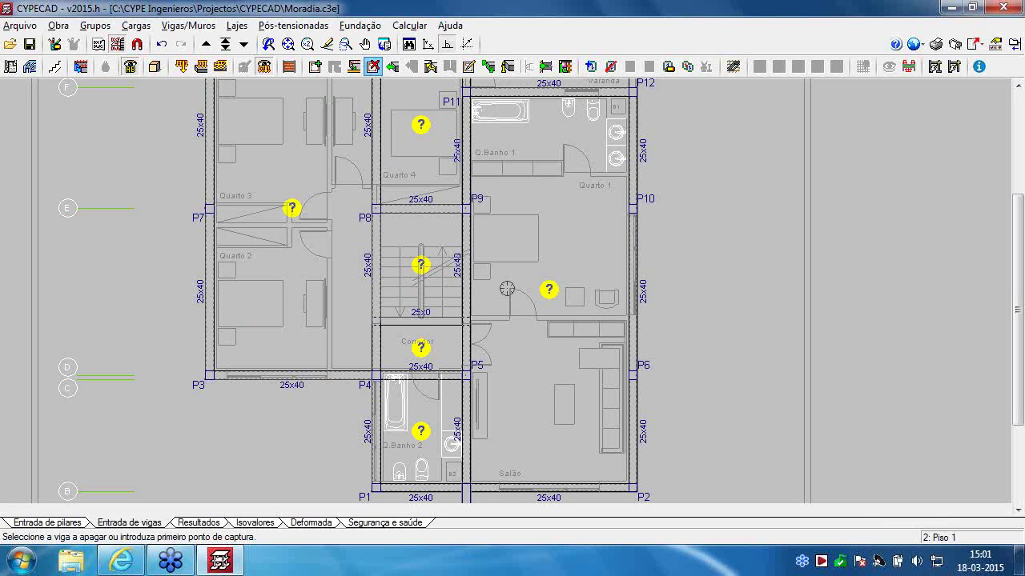
scroll(497, 304, "down", 1)
scroll(472, 336, "up", 1)
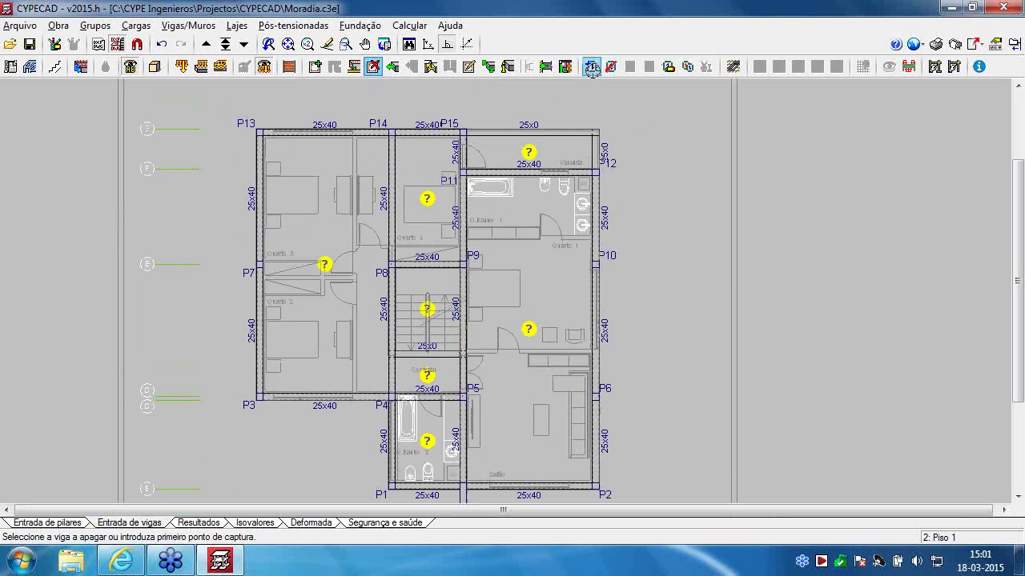
left_click(592, 67)
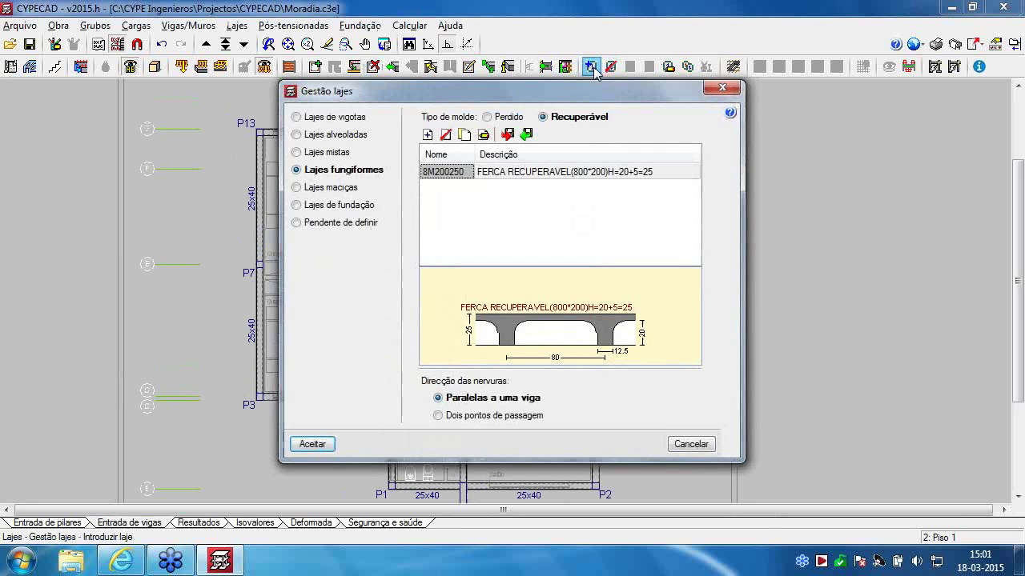
left_click(323, 118)
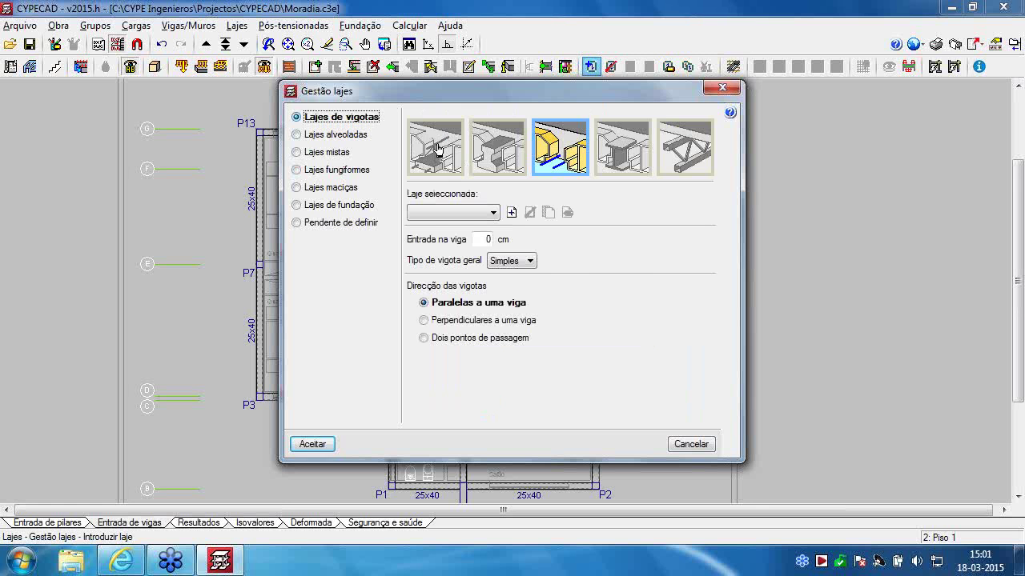
left_click(501, 154)
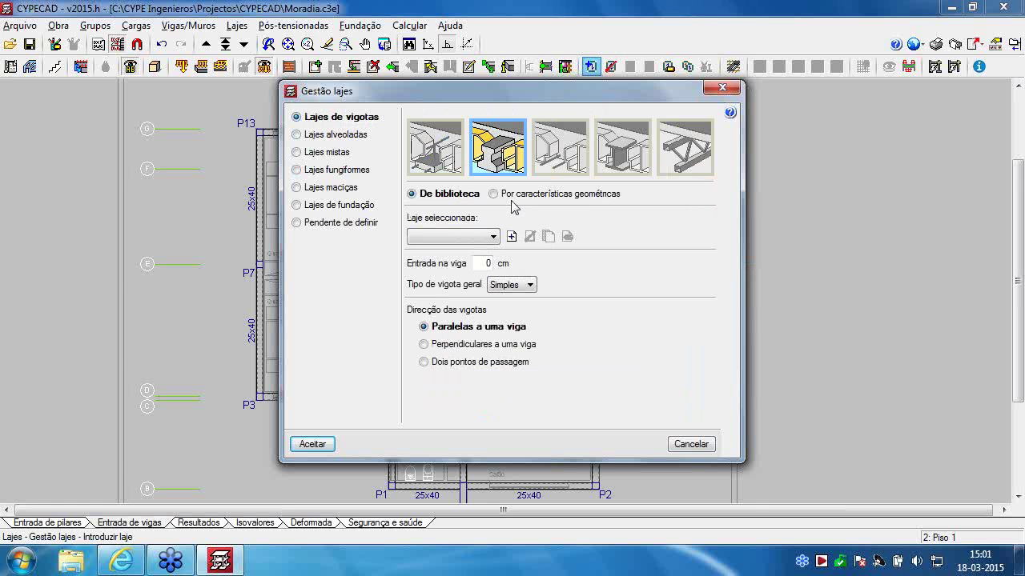
left_click(507, 196)
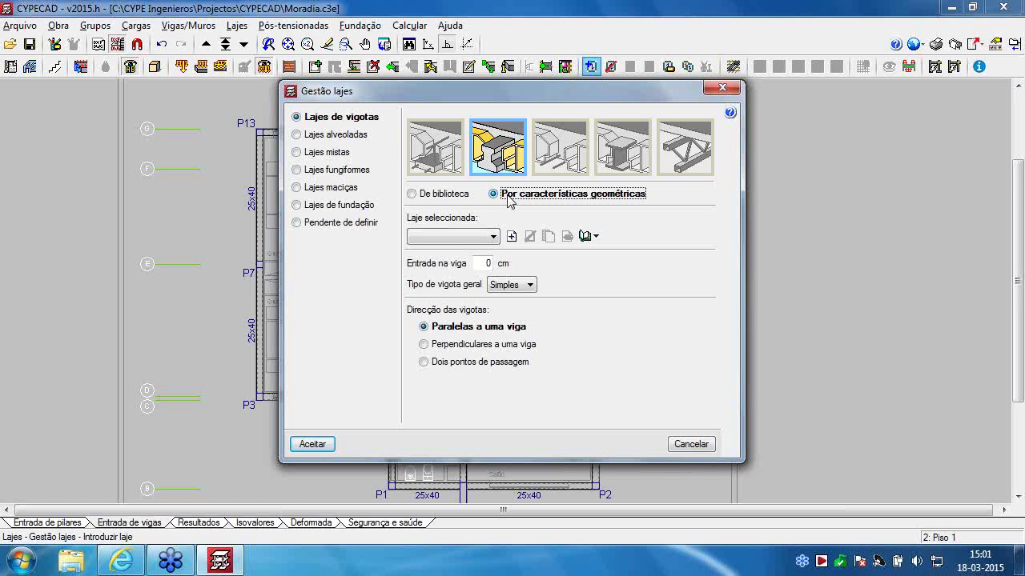
Create concrete joist slab Lp1 with a 4 cm compression layer, 44 cm joist spacing and 0 cm rib width increment
left_click(512, 237)
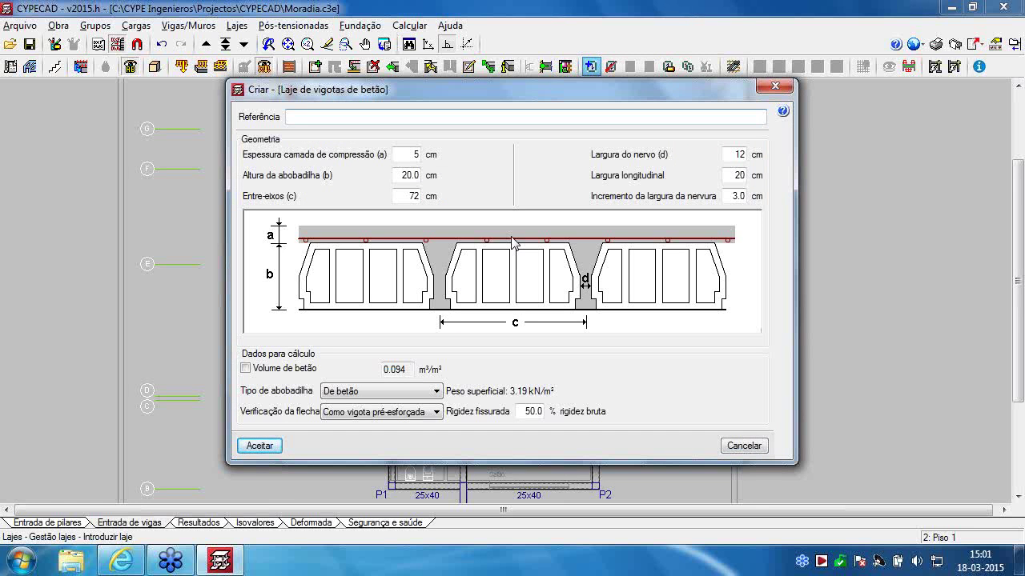
type("Lp1")
left_click_drag(454, 156, 457, 163)
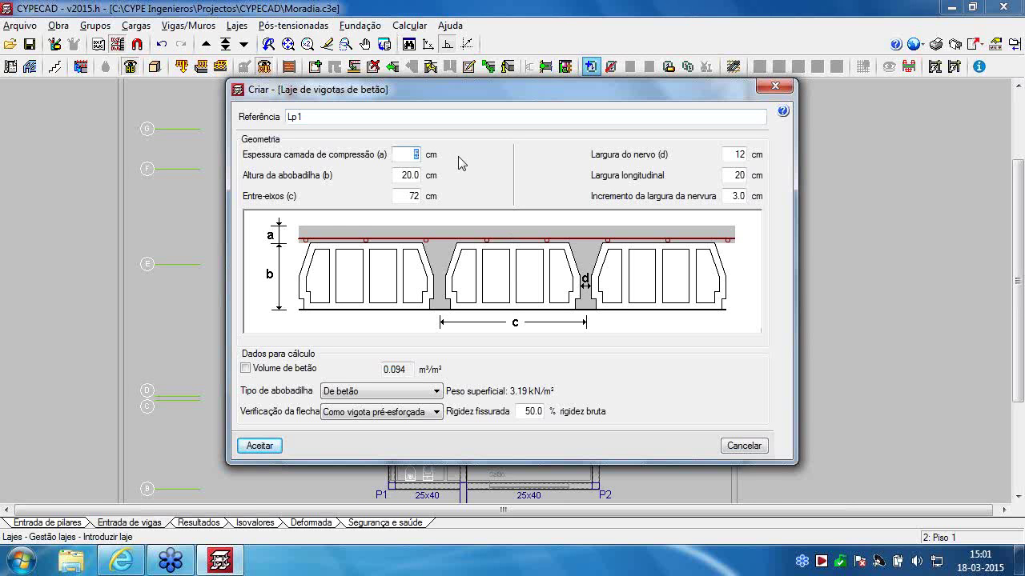
type("4")
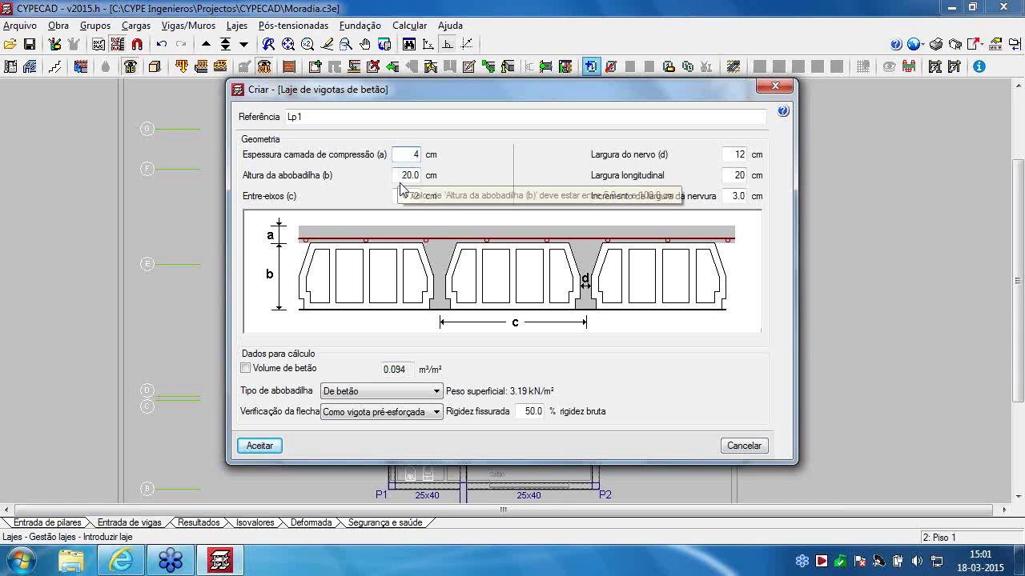
left_click(420, 202)
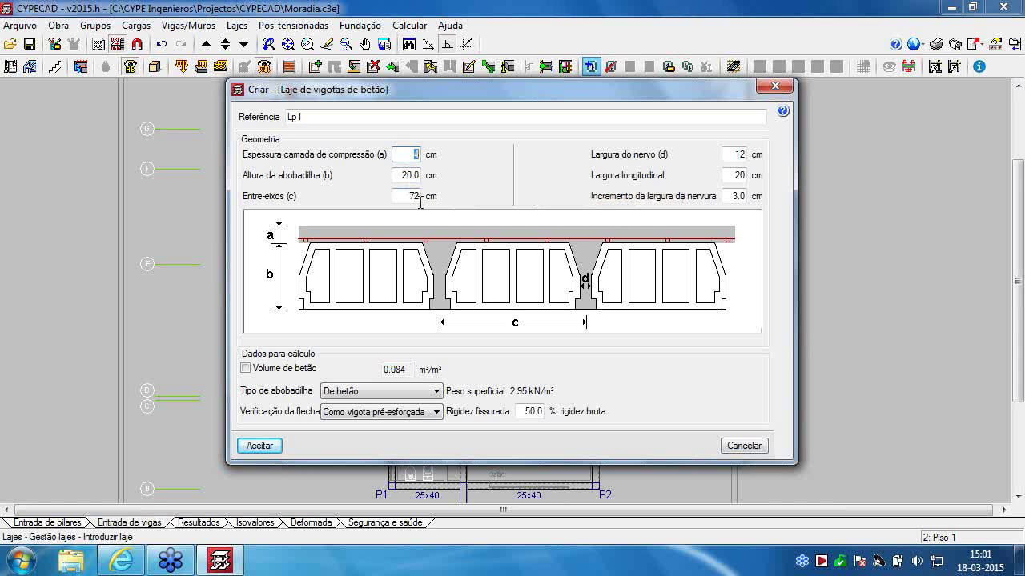
double_click(418, 197)
type("44")
double_click(735, 195)
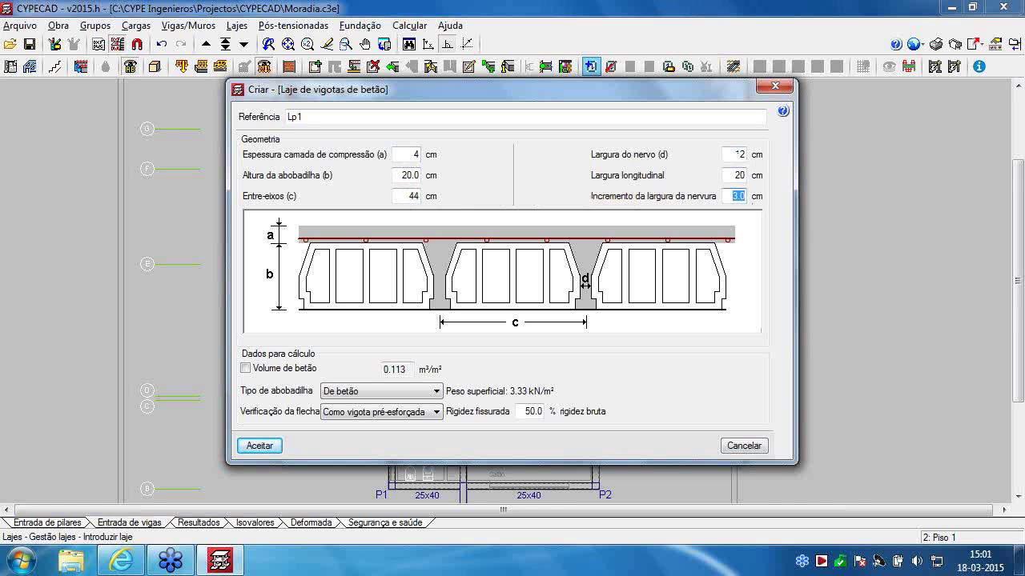
type("0")
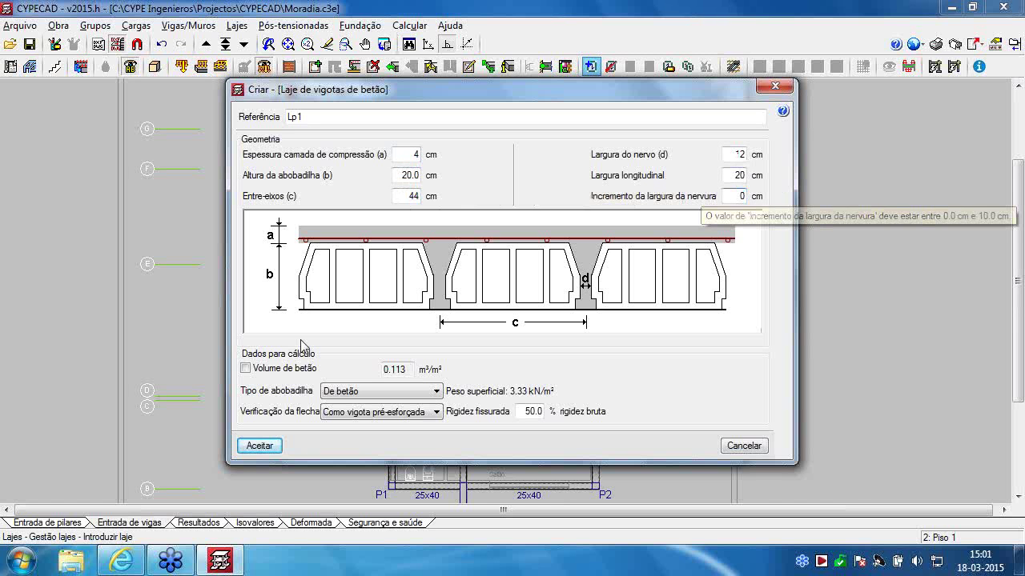
Give Lp1 a Genérica block type, 3.16 kN/m² surface weight and 100% cracked stiffness, and accept it for placement
left_click(380, 392)
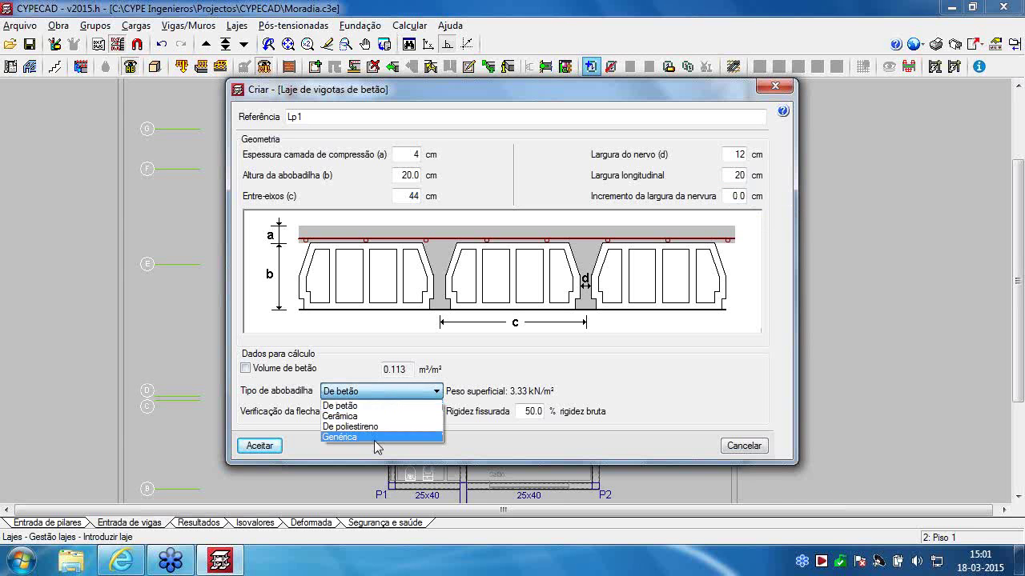
left_click(357, 437)
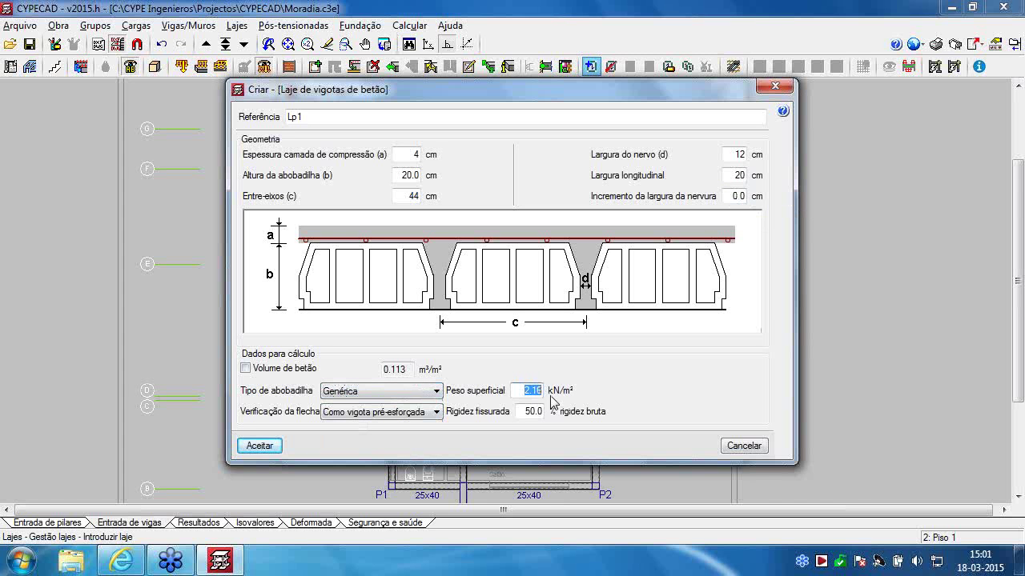
type("3.16")
key("Tab")
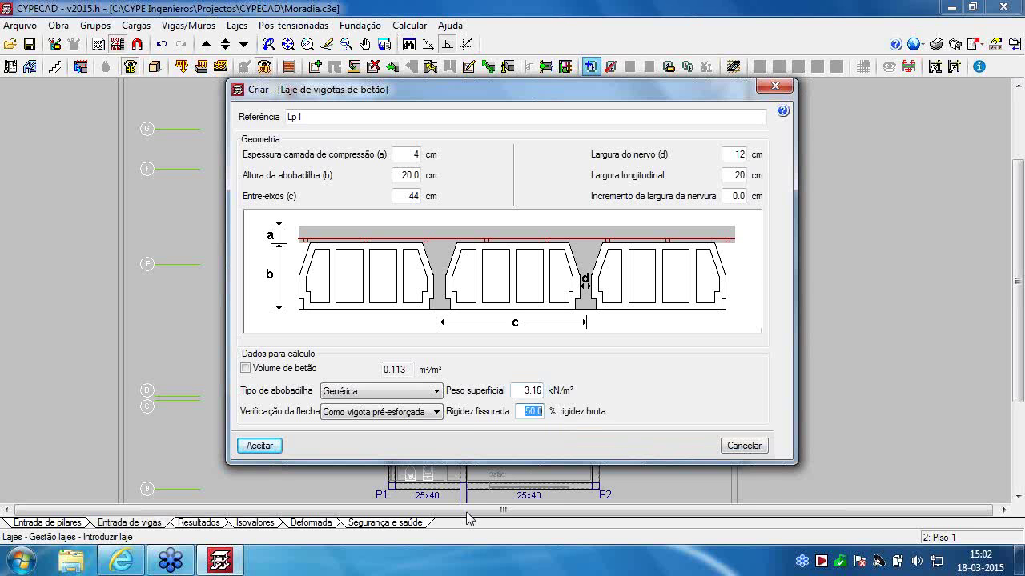
type("100")
left_click(254, 446)
left_click(310, 440)
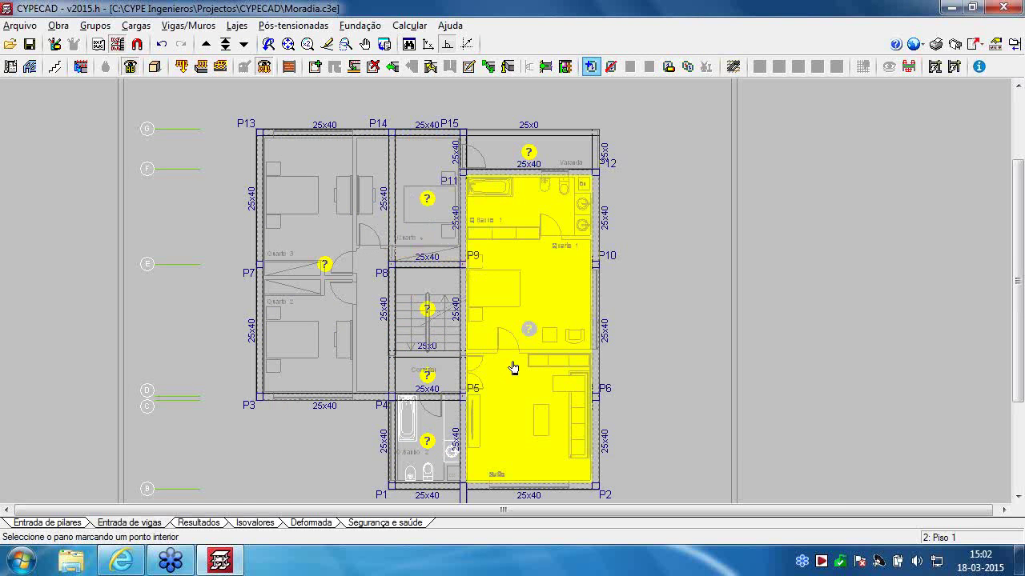
Place the Lp1 slab in the Salão–Quarto 1 and Q.Banho 2 panels, with joists parallel to the P1–P2 edge beams
scroll(517, 302, "down", 1)
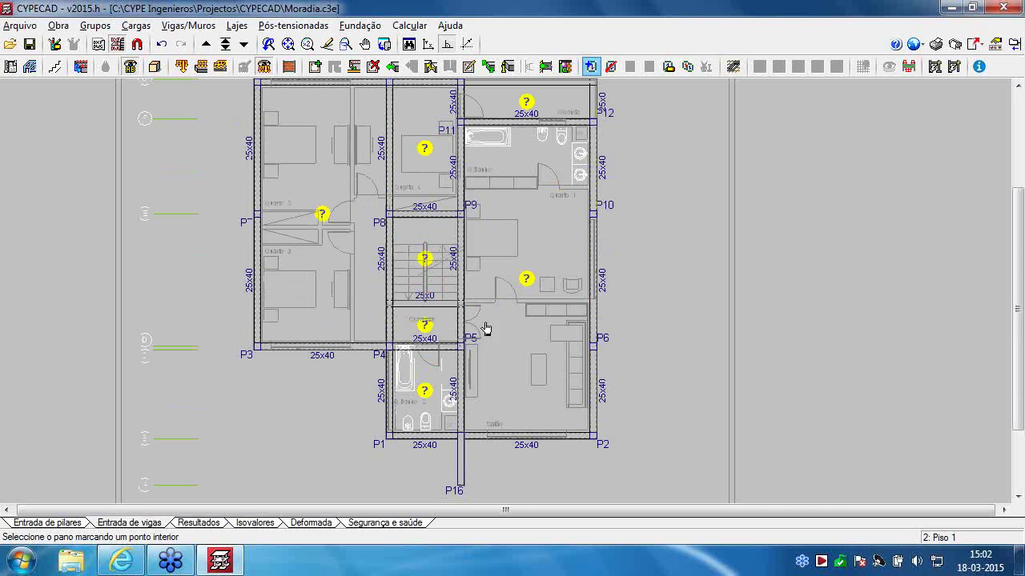
left_click(530, 397)
left_click(524, 433)
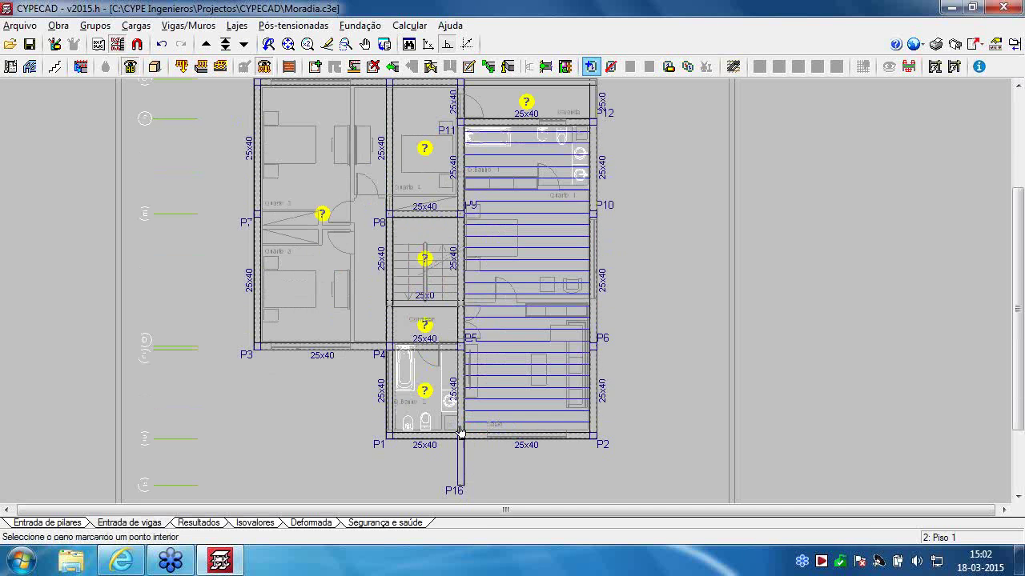
left_click(431, 422)
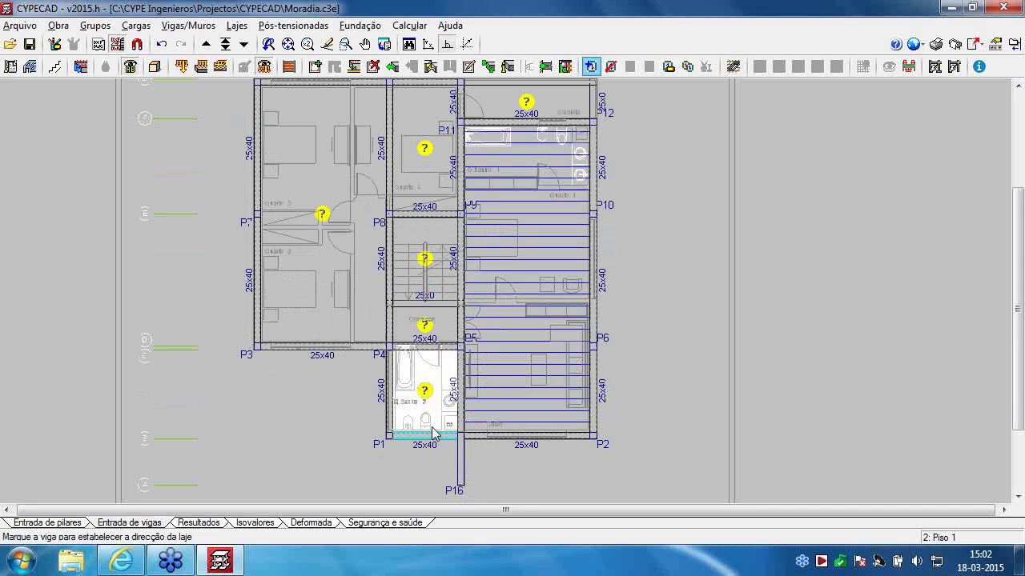
left_click(432, 435)
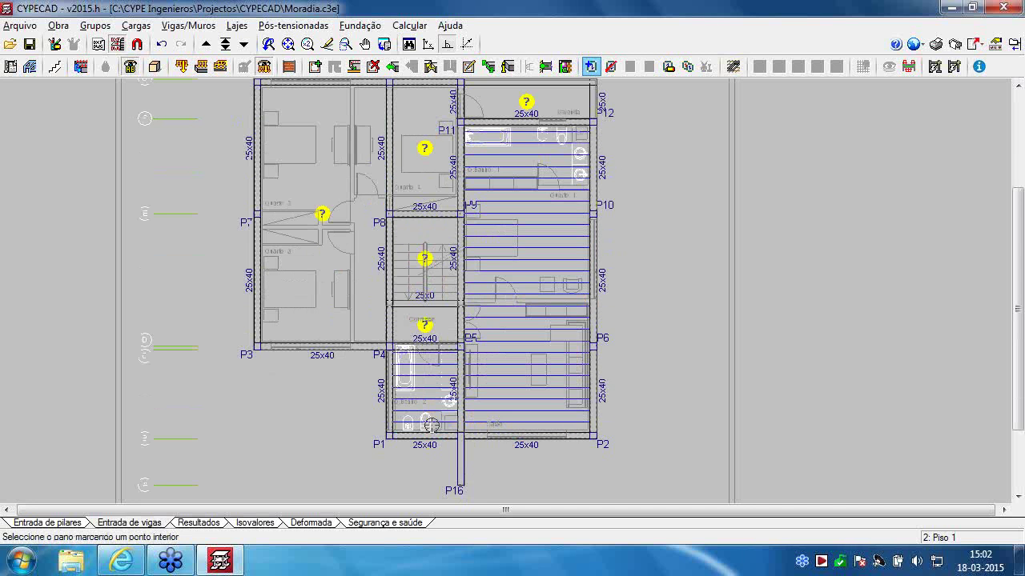
Place the slab in the Corredor, Quarto 2–Quarto 3 and Quarto 4 panels, with joists parallel to the P3–P4, P4–P5 and P8–P9 beams
left_click(425, 325)
left_click(429, 343)
left_click(336, 312)
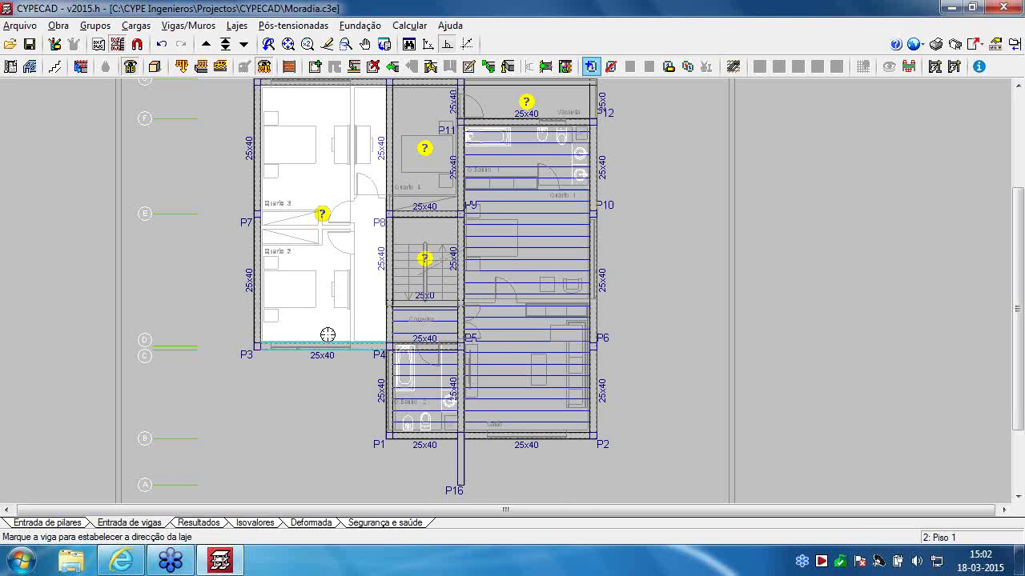
left_click(336, 346)
left_click(416, 240)
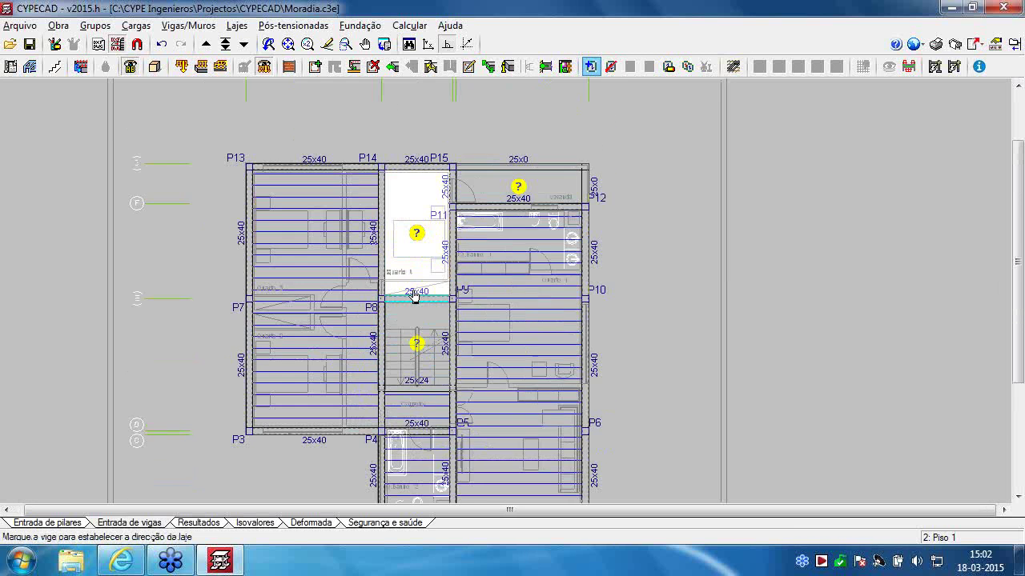
left_click(417, 296)
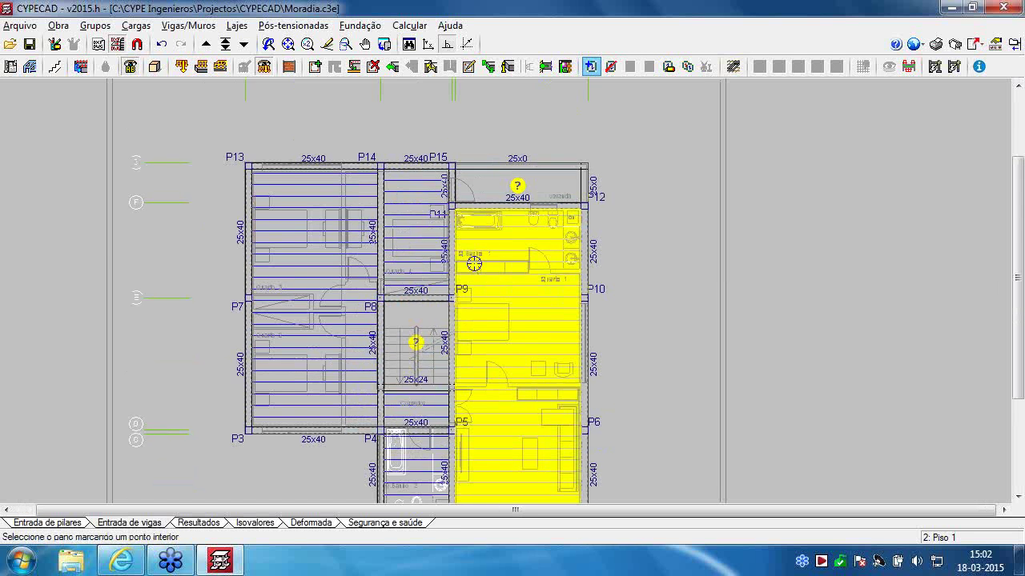
Try the Quarto 4 joists parallel to the P9–P11 beam and restore the direction parallel to the P8–P9 beam
left_click(406, 214)
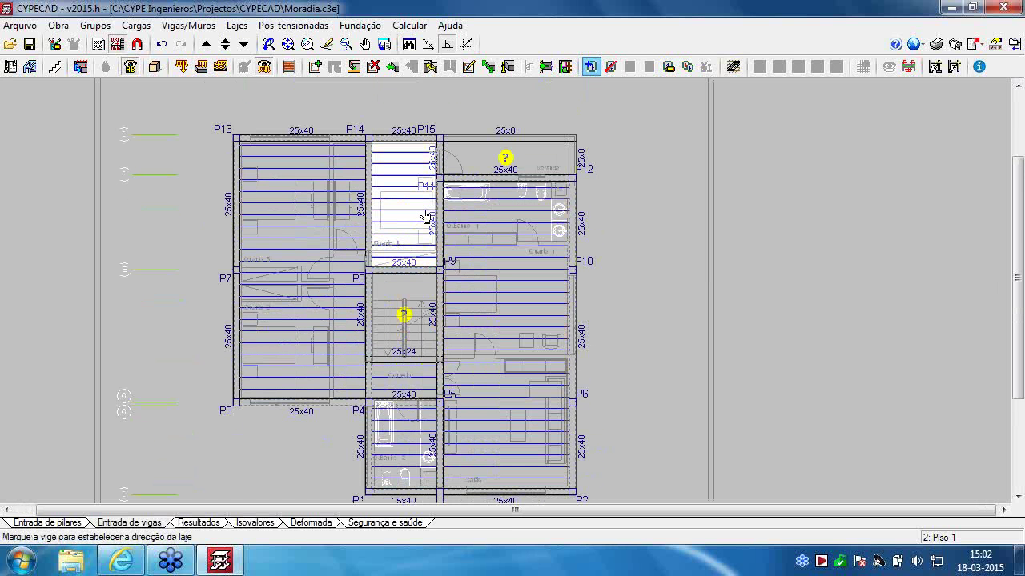
left_click(436, 212)
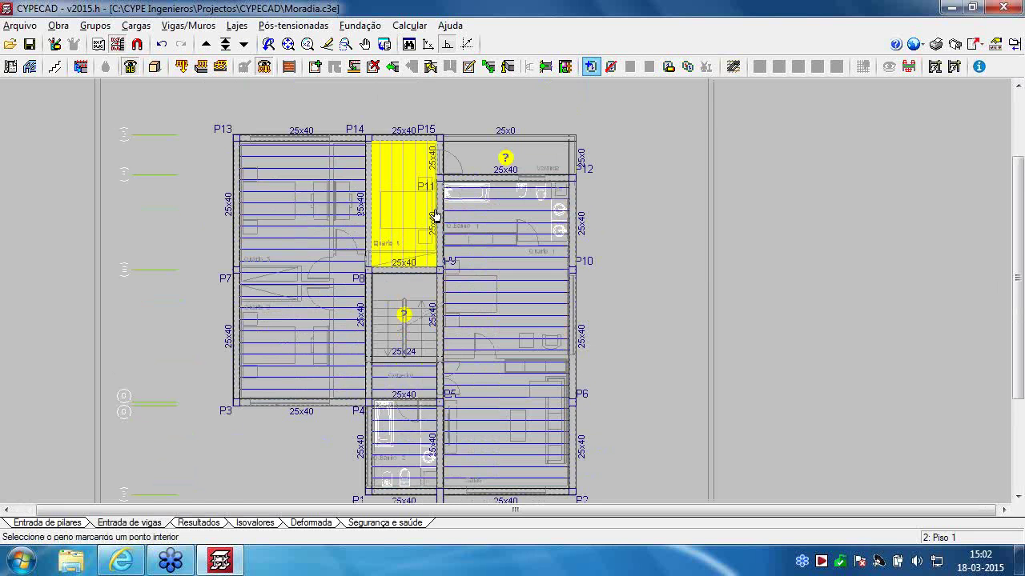
scroll(436, 213, "up", 2)
scroll(431, 212, "up", 1)
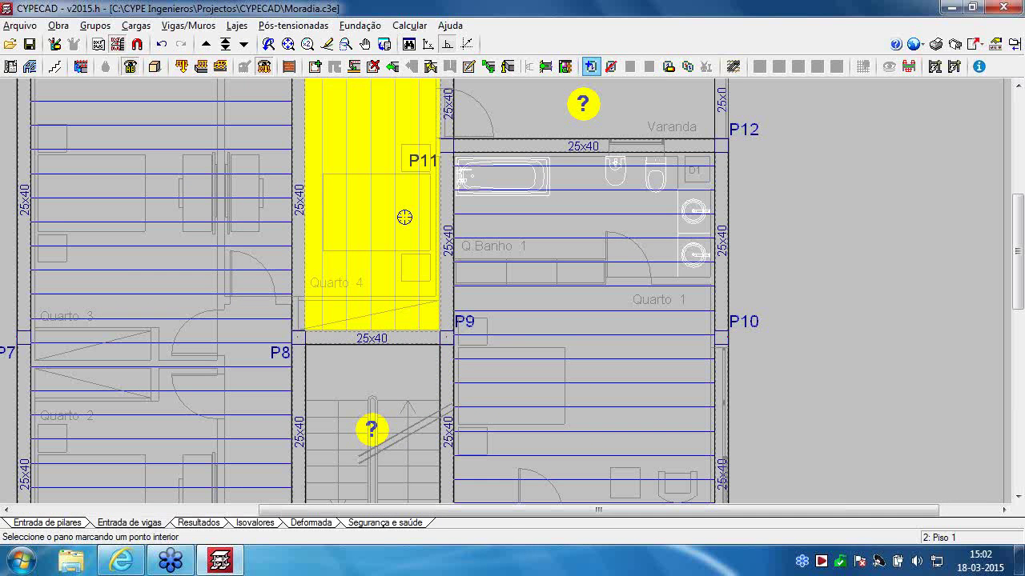
left_click(403, 217)
left_click(377, 329)
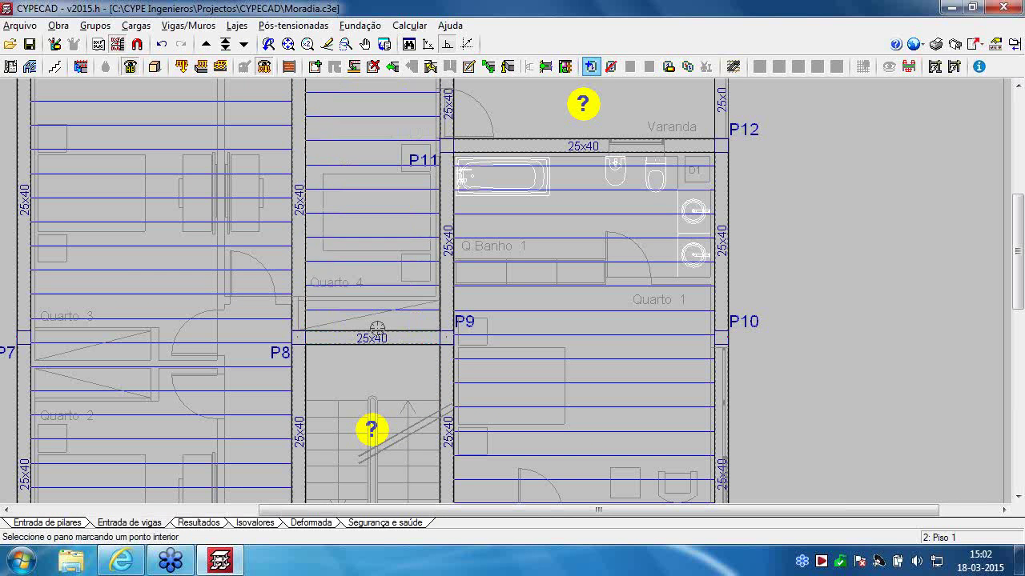
Examine how the joists align between Q.Banho 2 and the adjoining Corredor and Salão panels
scroll(377, 288, "down", 2)
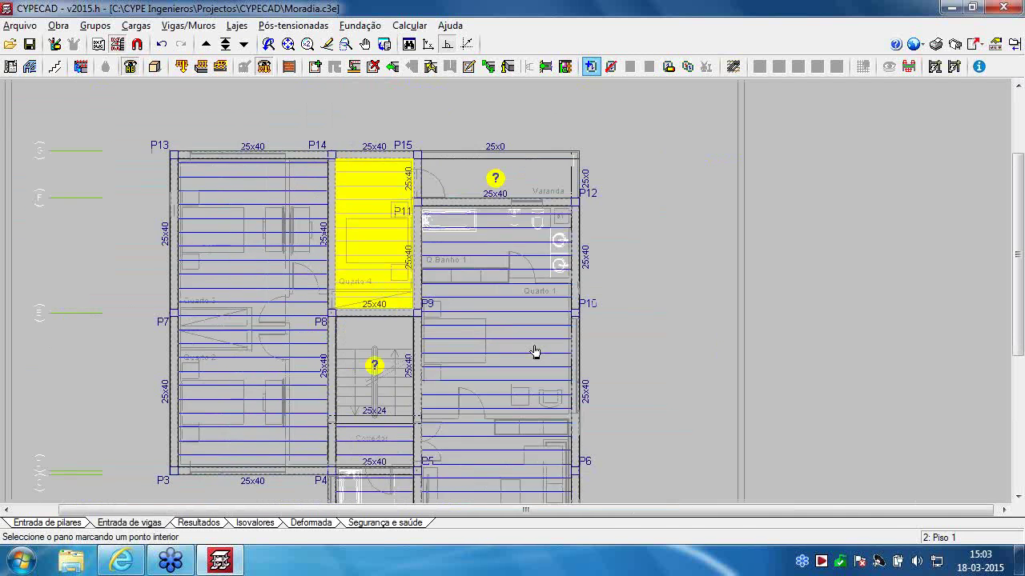
middle_click_drag(536, 350, 542, 196)
scroll(478, 357, "up", 1)
scroll(440, 365, "up", 1)
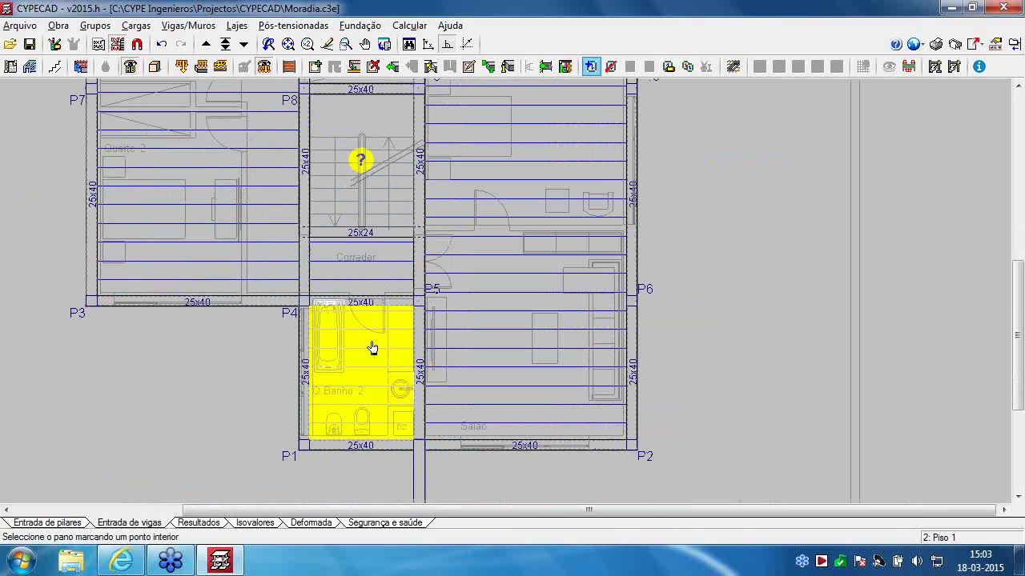
middle_click_drag(378, 332, 410, 421)
scroll(411, 421, "down", 2)
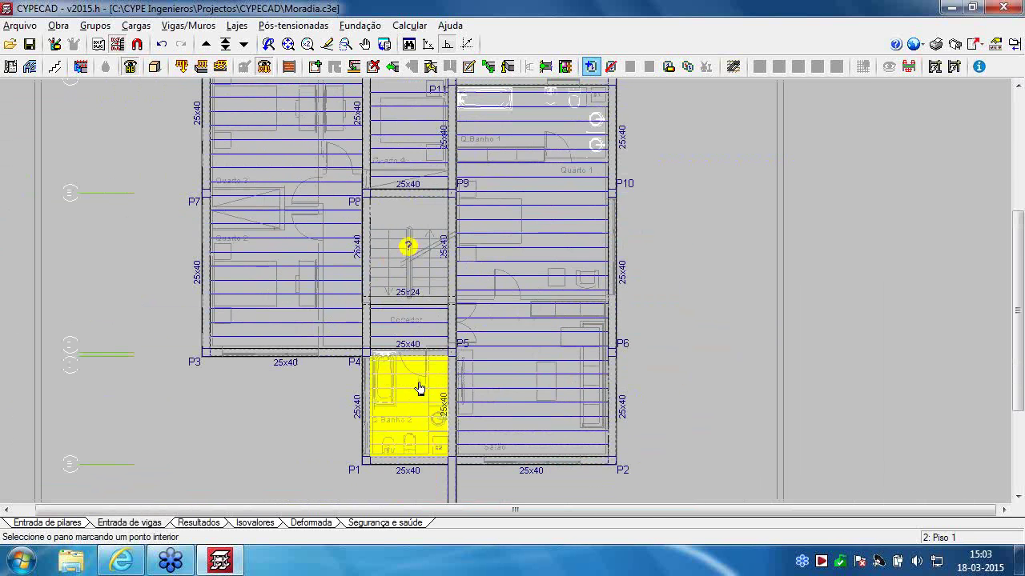
scroll(410, 418, "up", 3)
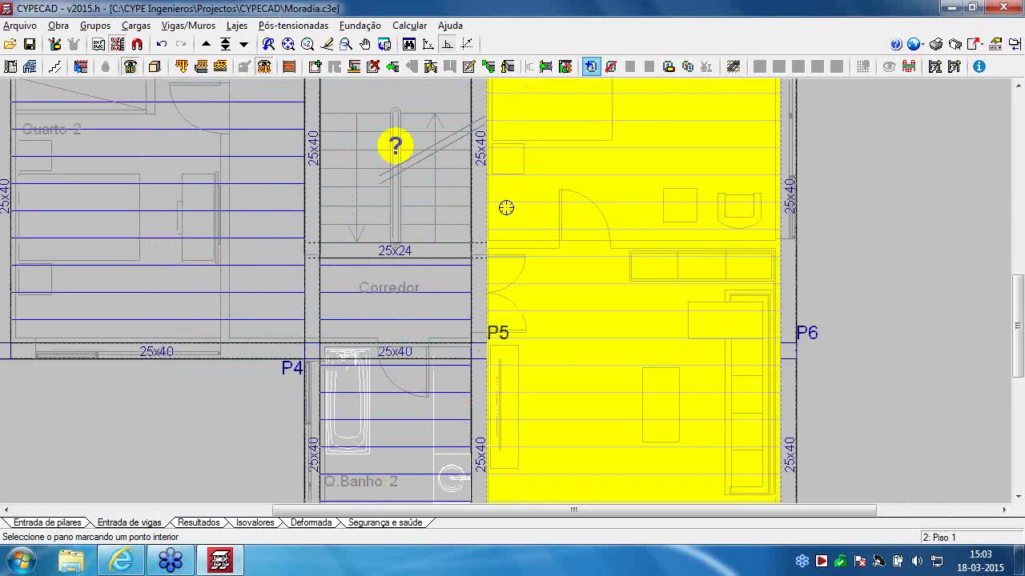
middle_click_drag(506, 208, 505, 298)
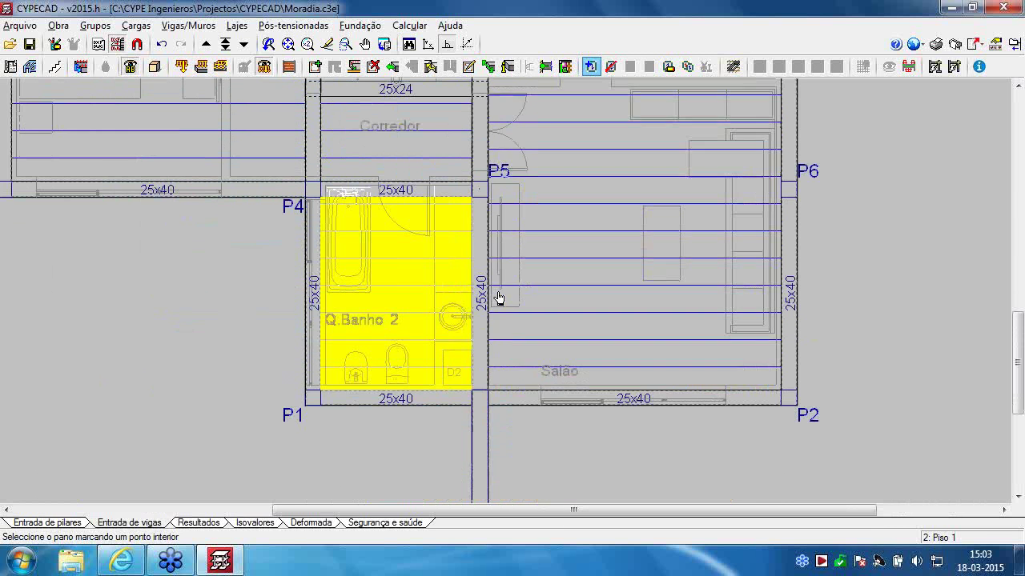
scroll(424, 289, "down", 3)
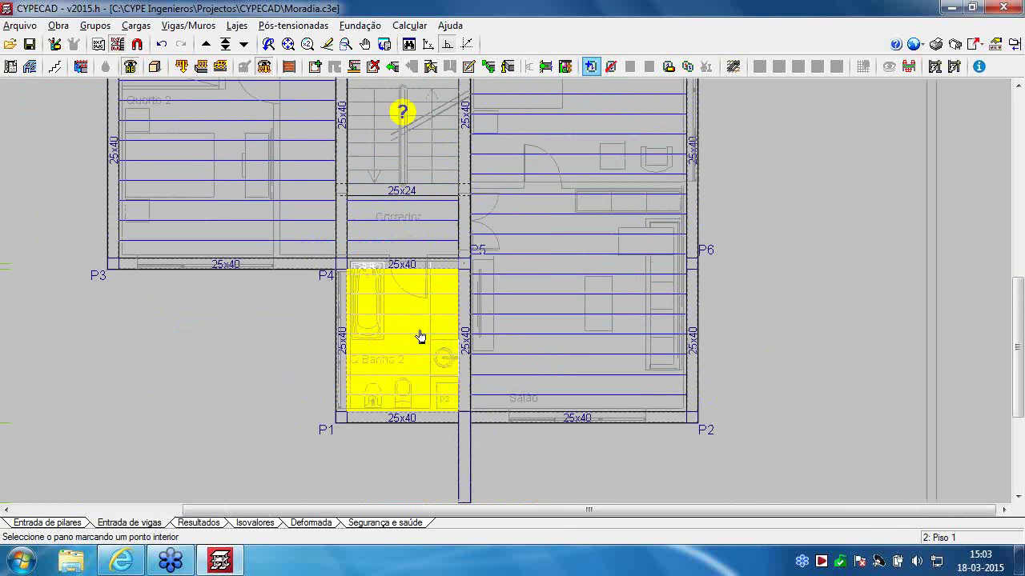
scroll(412, 326, "up", 1)
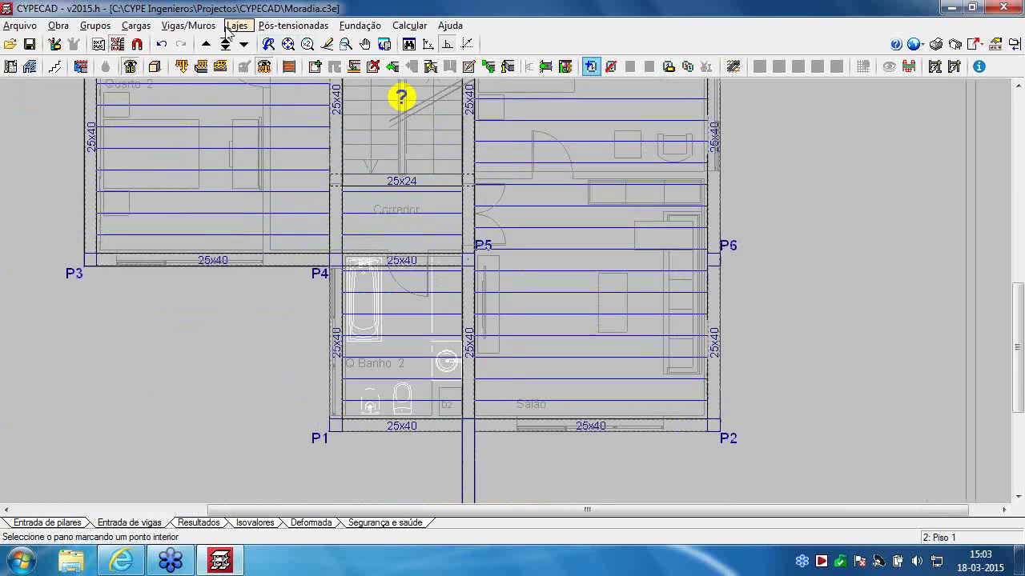
Shift the Q.Banho 2 joists slightly by modifying their passing point, and move them back to their former position
left_click(237, 24)
left_click(263, 45)
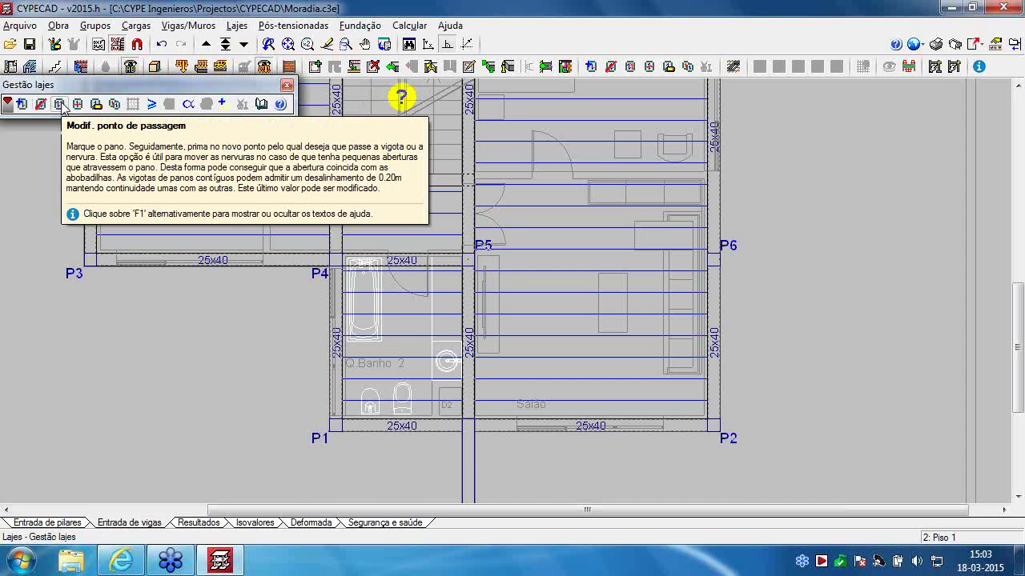
left_click(61, 104)
scroll(425, 346, "up", 1)
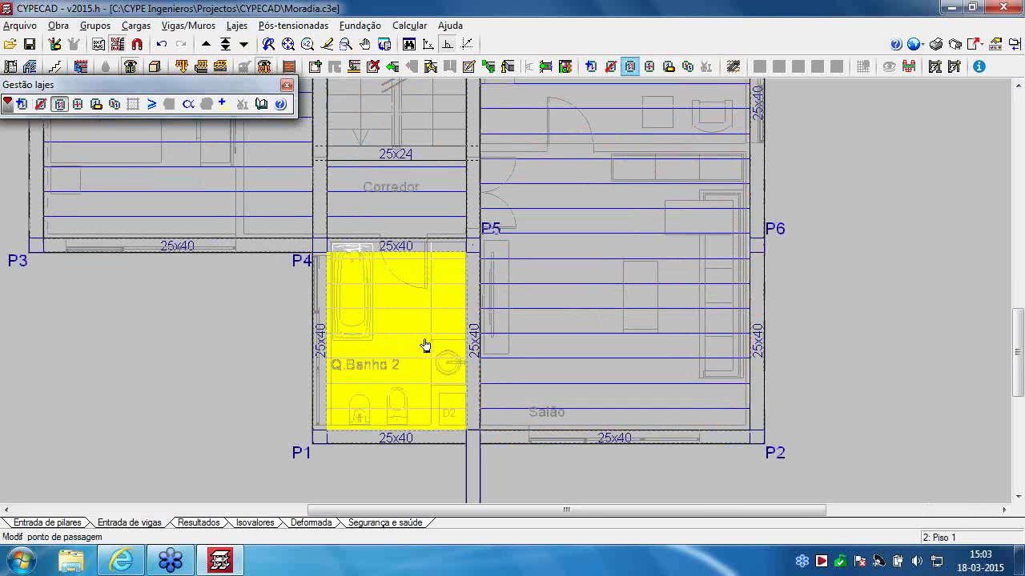
scroll(424, 346, "up", 1)
left_click(444, 324)
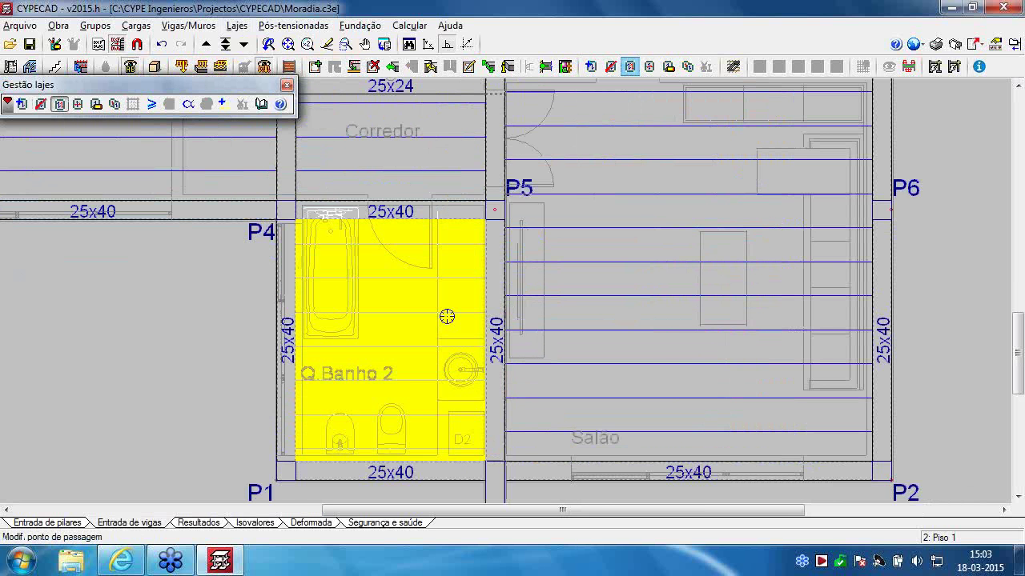
left_click(446, 320)
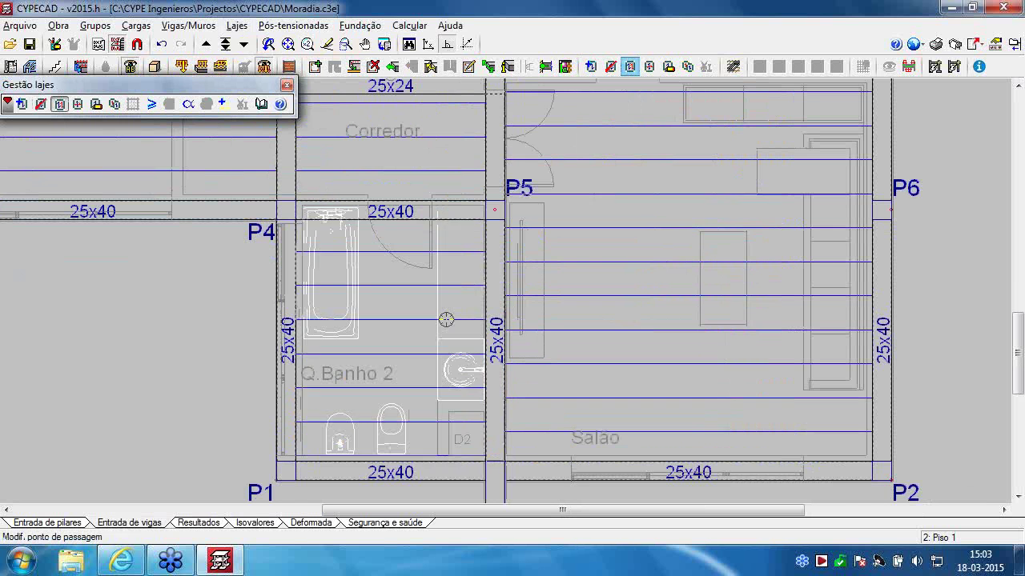
left_click(446, 318)
left_click(445, 313)
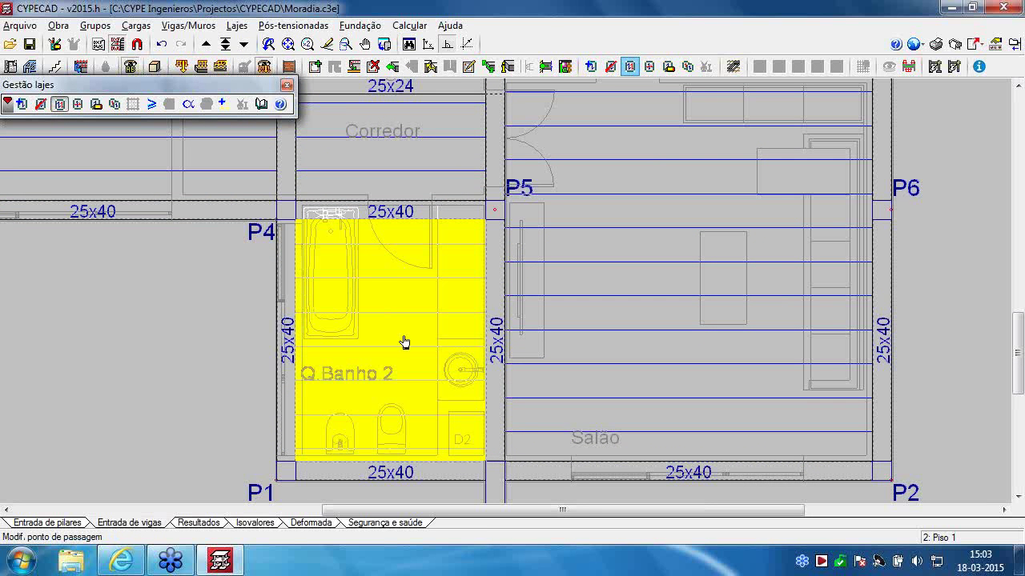
scroll(375, 311, "down", 1)
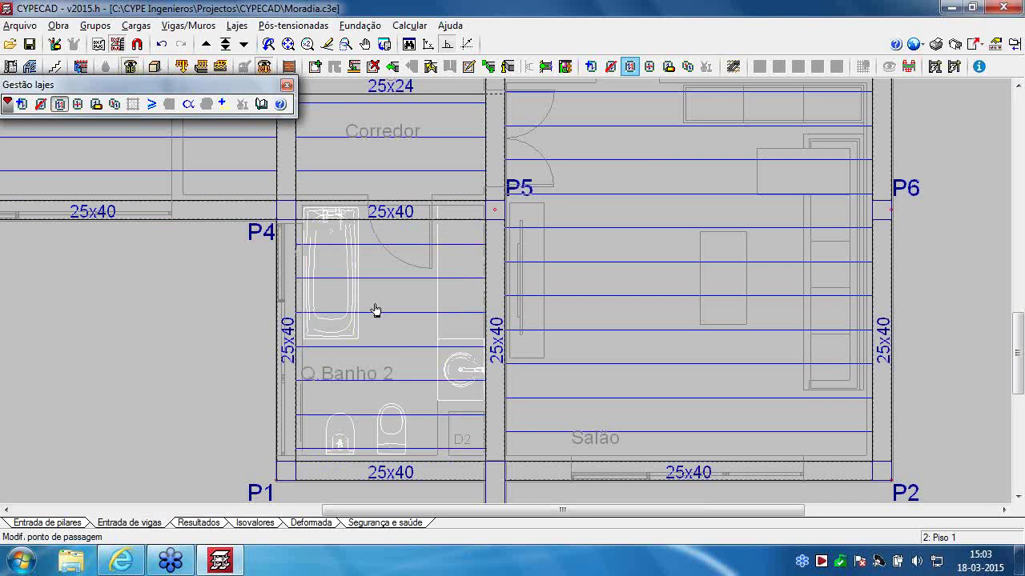
scroll(375, 311, "down", 3)
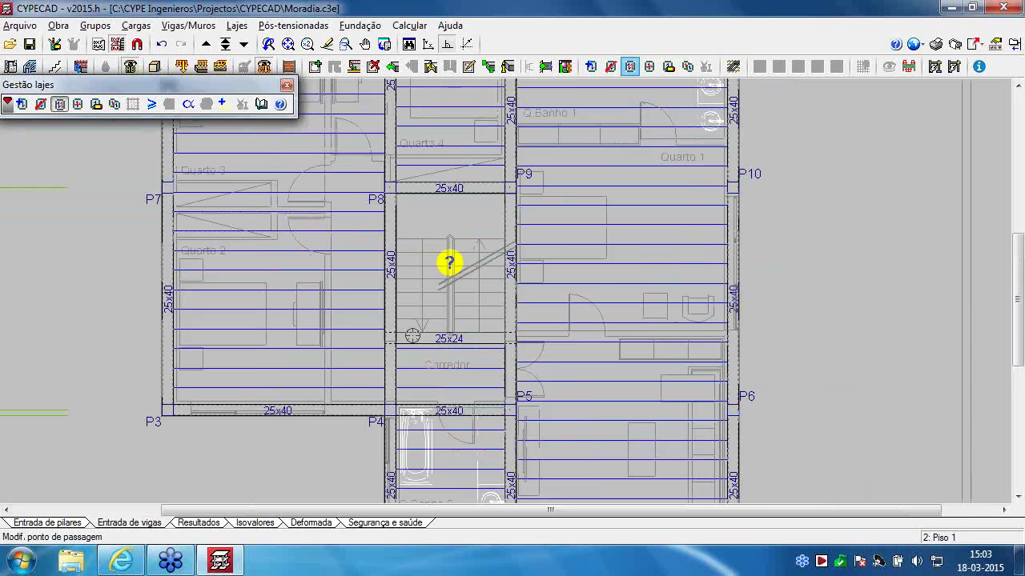
Shift the Corredor joists by moving their passing point towards a joist of the adjoining Salão panel
scroll(412, 335, "up", 2)
left_click(418, 368)
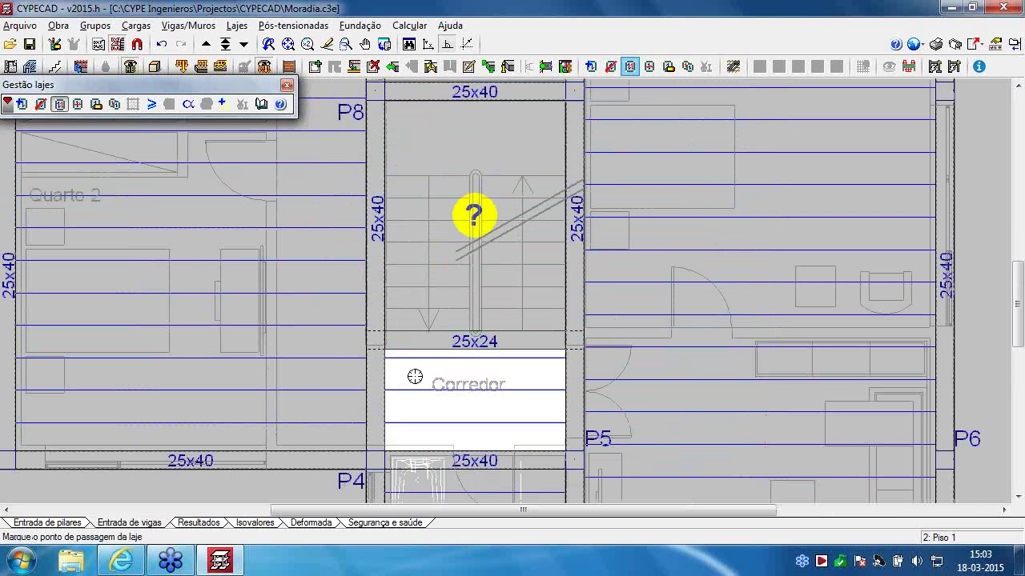
left_click(609, 385)
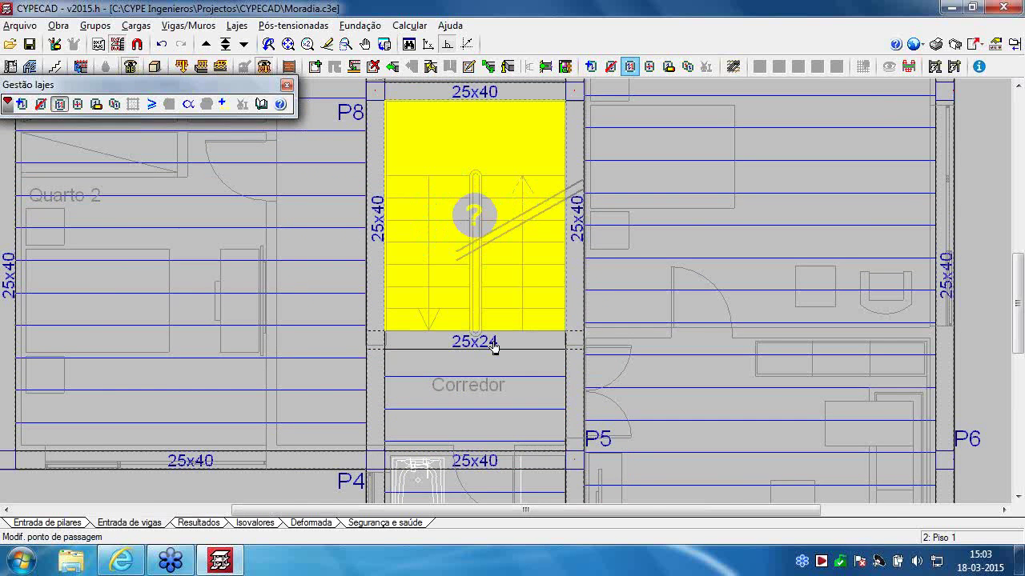
Examine the joist layout across all Piso 1 panels and look for panels without a defined slab
scroll(494, 347, "down", 1)
middle_click_drag(495, 347, 524, 504)
scroll(523, 504, "down", 1)
middle_click_drag(526, 230, 524, 318)
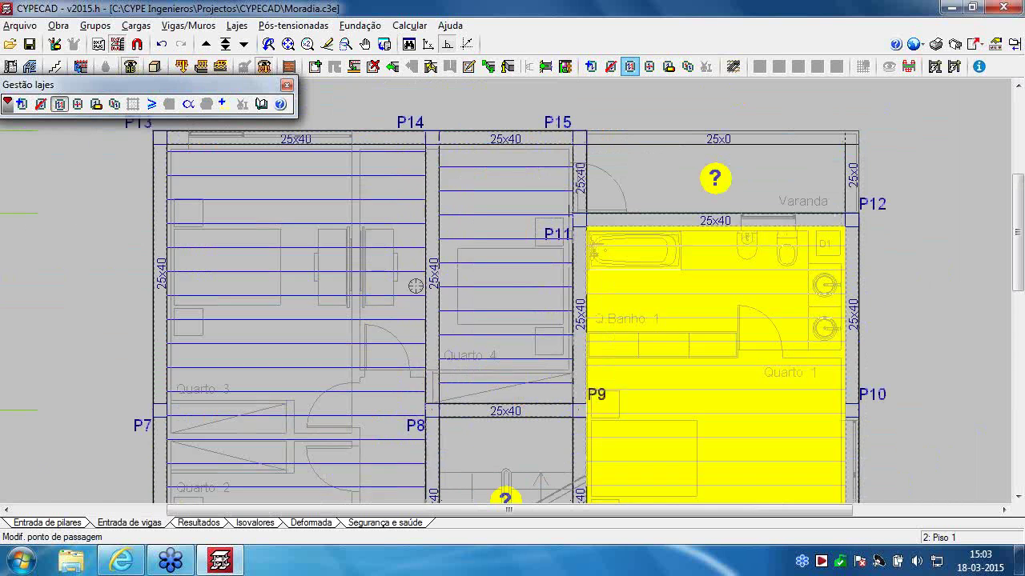
scroll(752, 321, "down", 1)
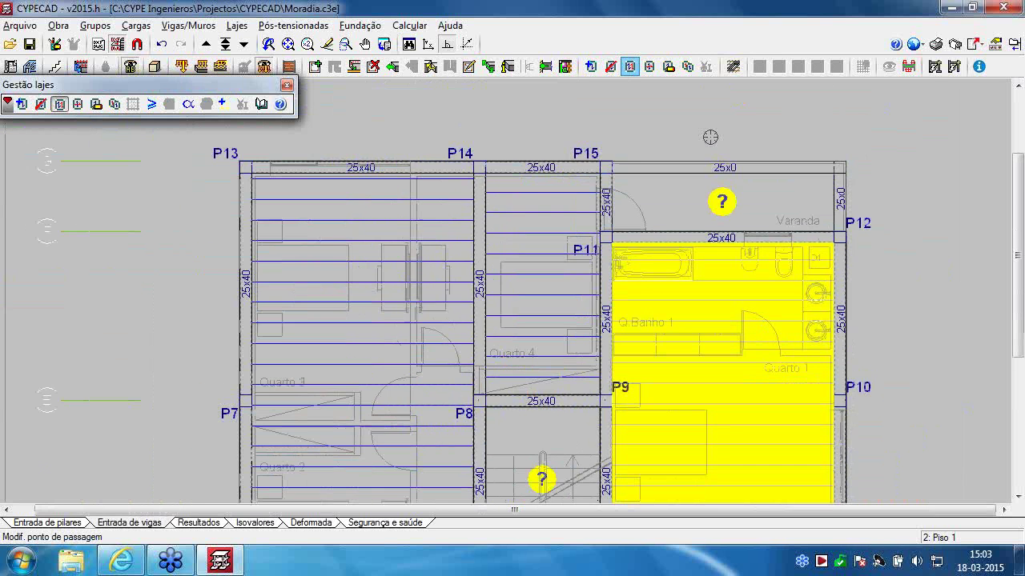
scroll(711, 136, "down", 1)
middle_click_drag(703, 490, 624, 272)
middle_click_drag(628, 375, 599, 461)
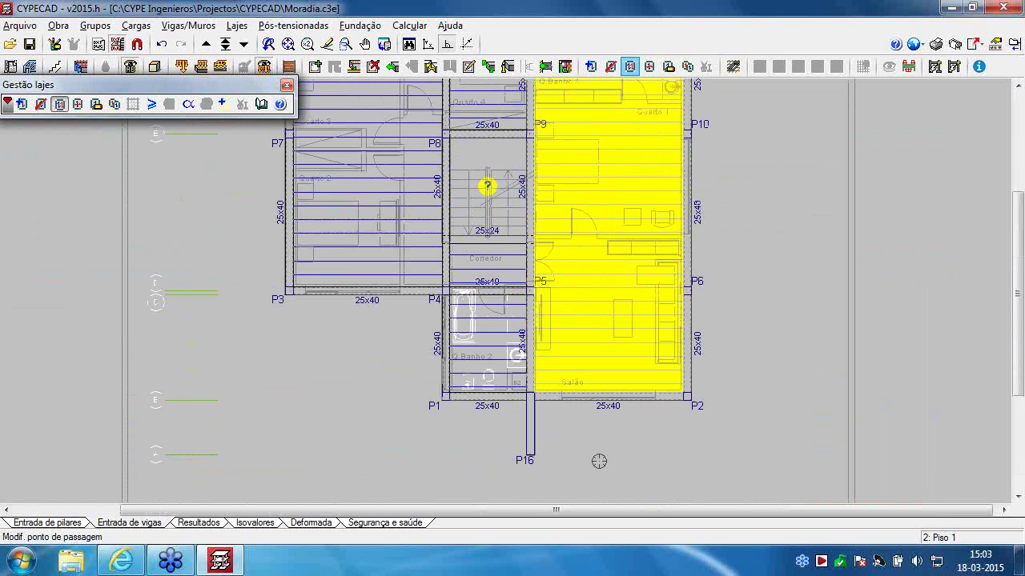
middle_click_drag(616, 241, 623, 352)
scroll(624, 338, "down", 1)
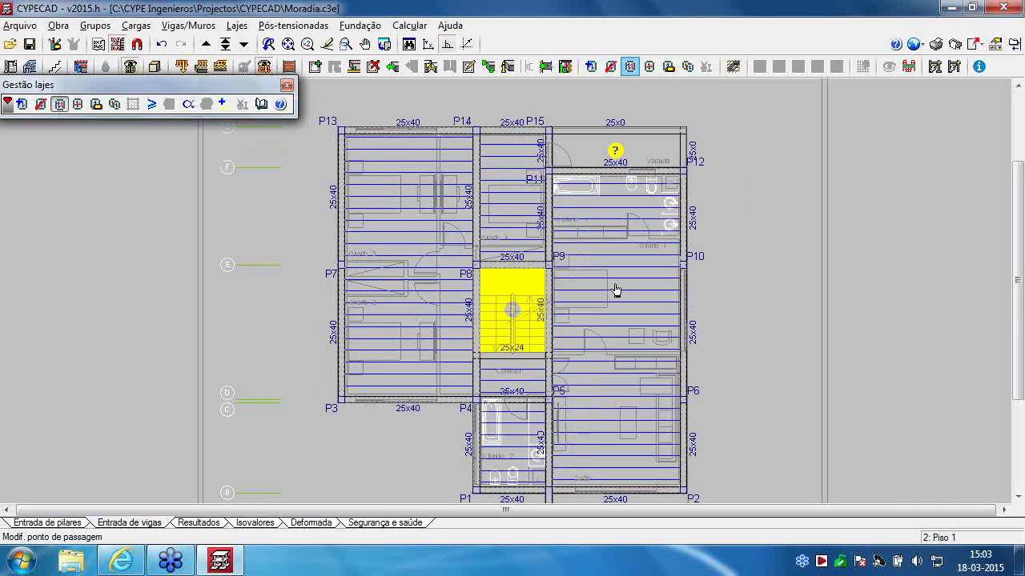
Place a 20 cm solid slab (laje maciça) in the Varanda panel, with its reinforcement parallel to a beam
left_click(590, 67)
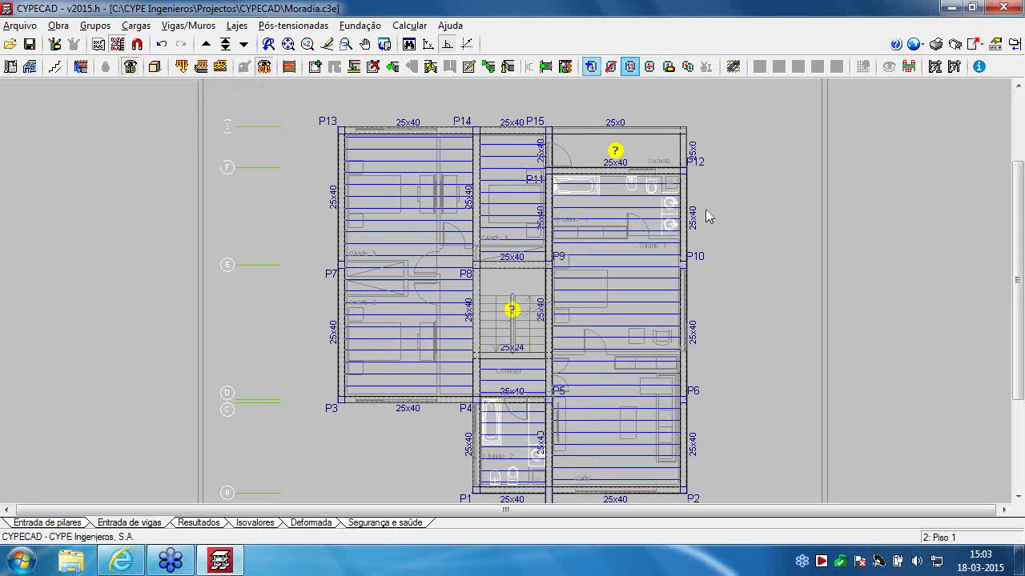
left_click(611, 191)
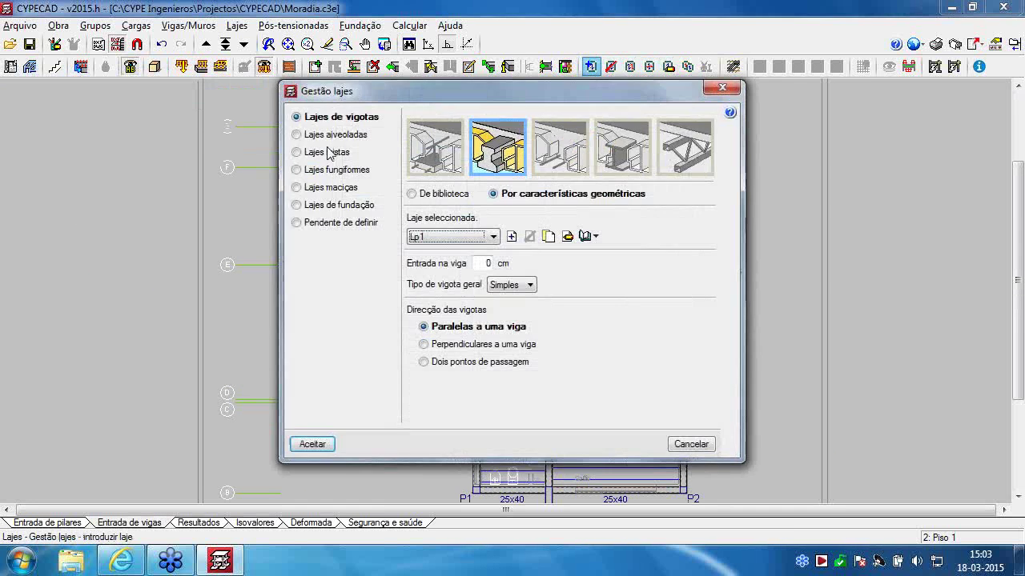
left_click(320, 187)
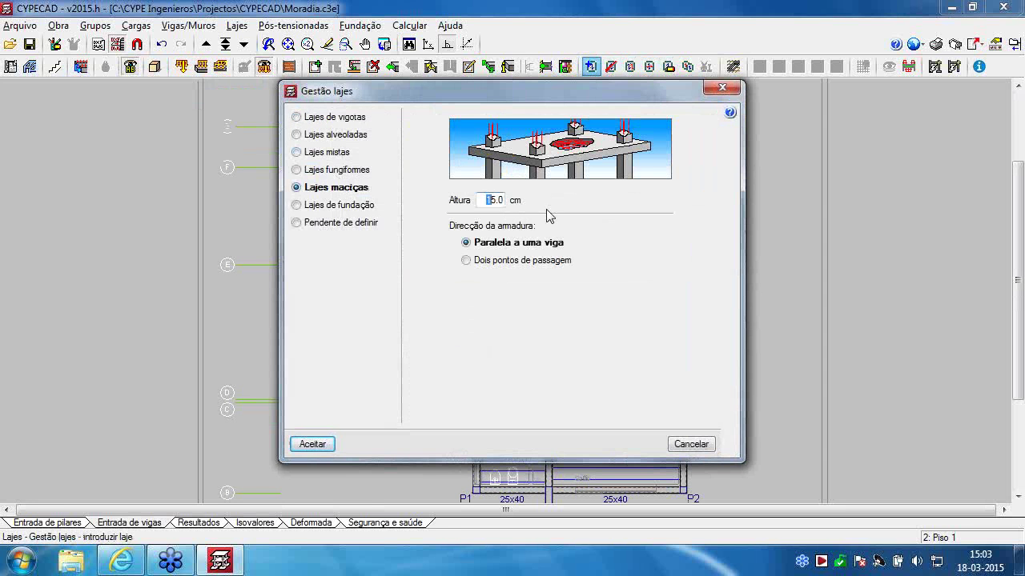
double_click(492, 199)
type("20")
left_click(312, 444)
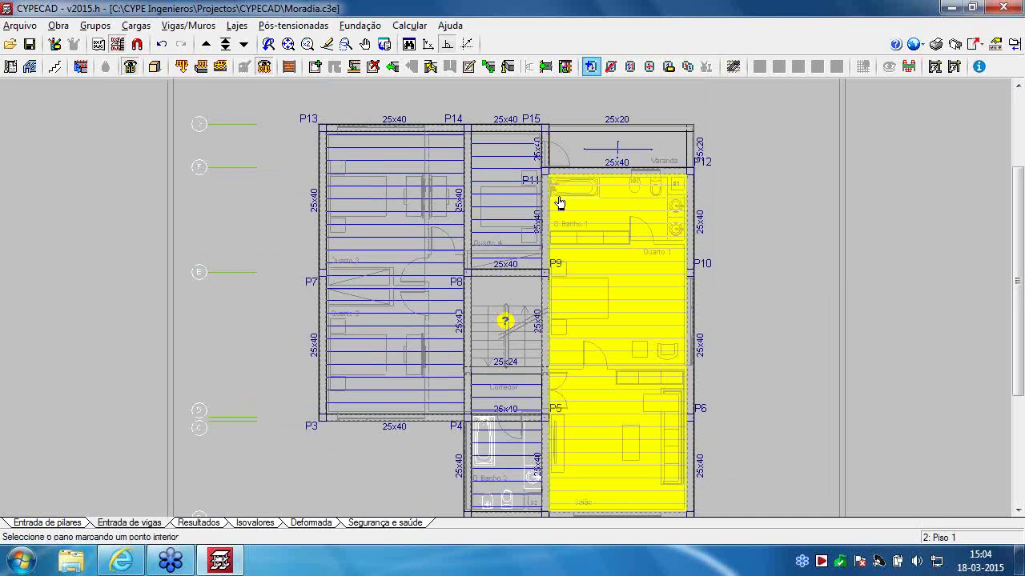
Remove the undefined stairwell panel below the P8–P9 beam, leaving it as a void
scroll(558, 201, "down", 1)
scroll(488, 272, "up", 2)
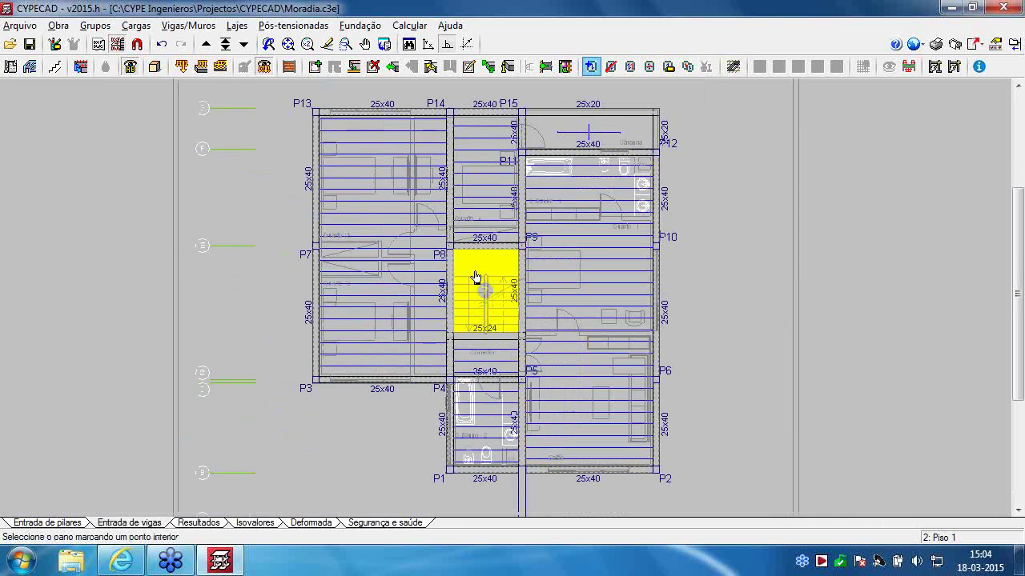
left_click(610, 67)
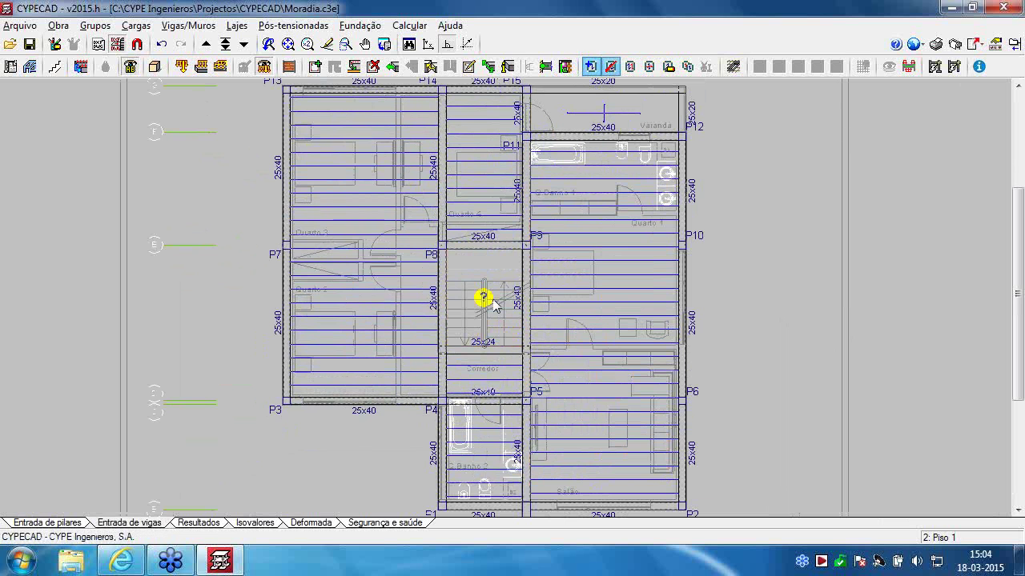
left_click(483, 296)
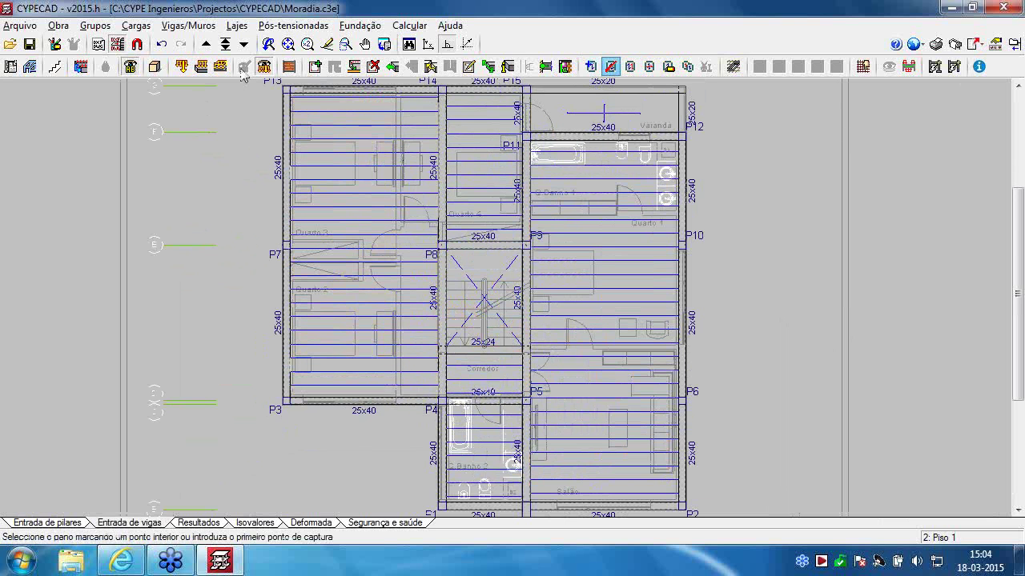
Enter a trial fixity coefficient of 0.3 for the joist slabs and discard it
left_click(237, 26)
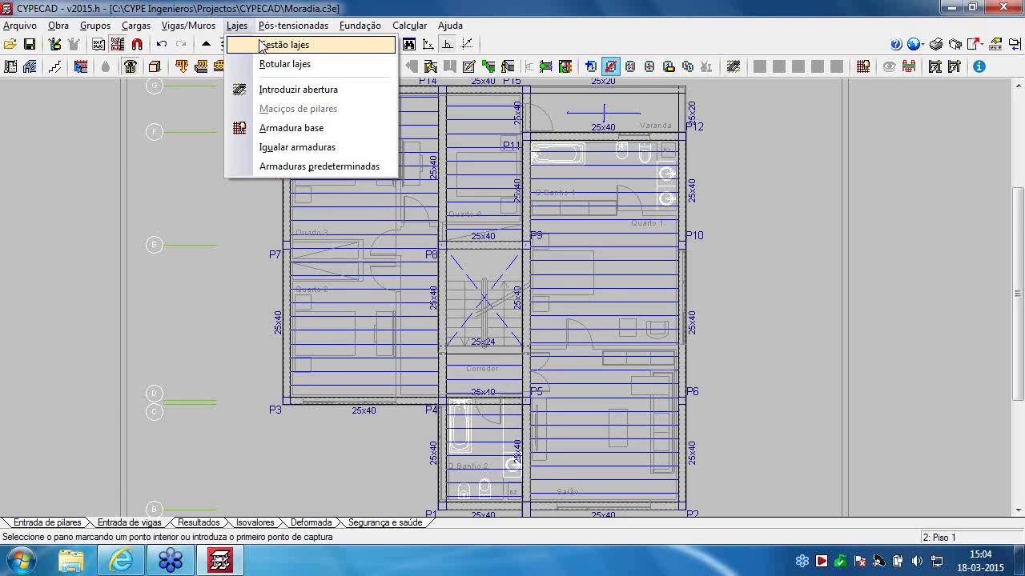
left_click(270, 46)
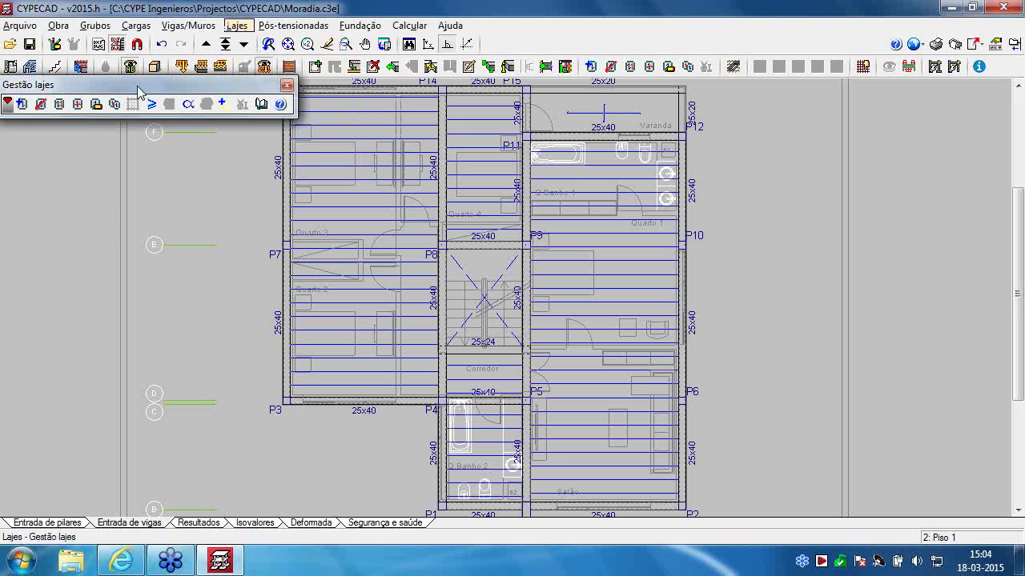
left_click(58, 103)
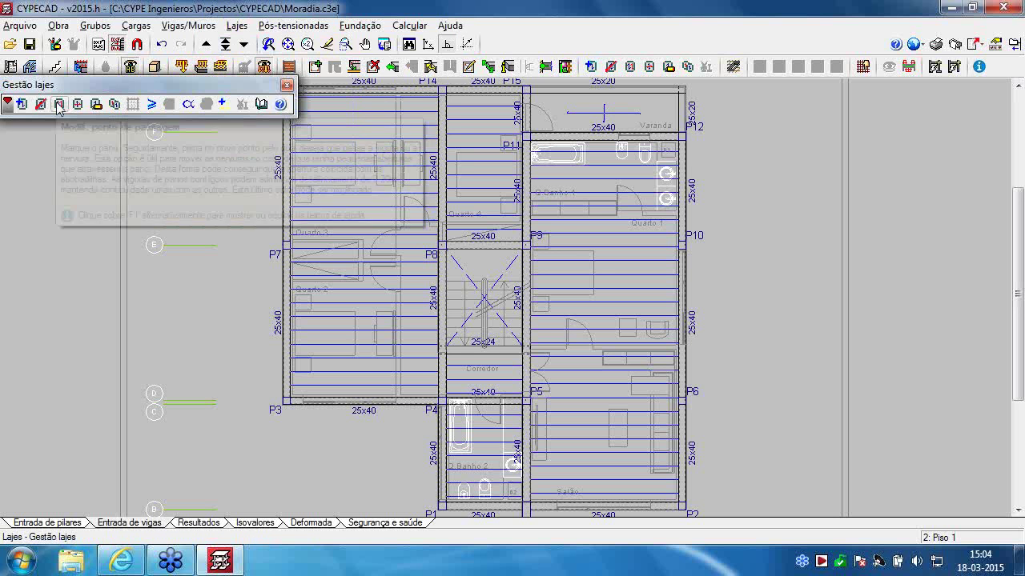
left_click(189, 105)
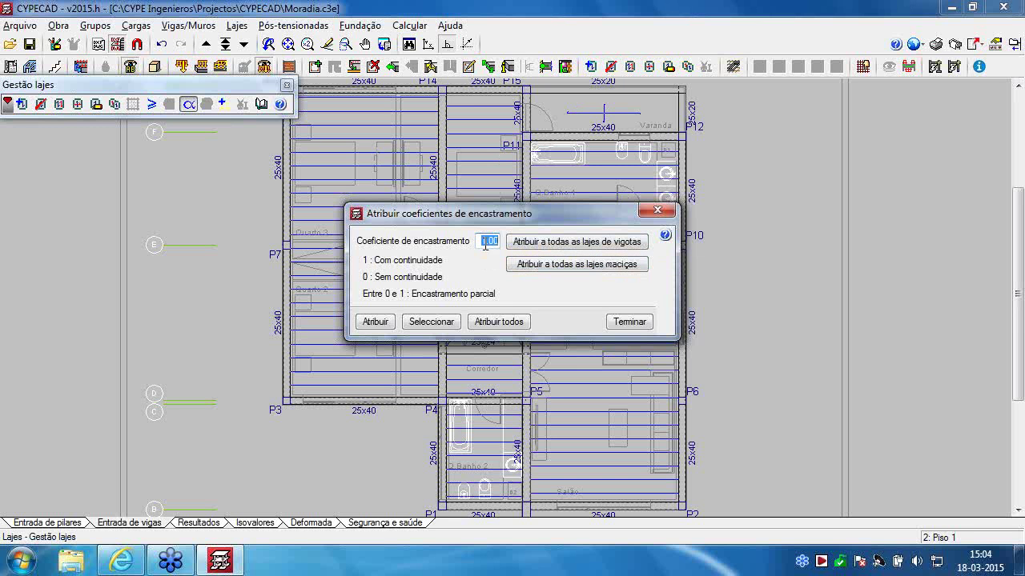
key("BackSpace")
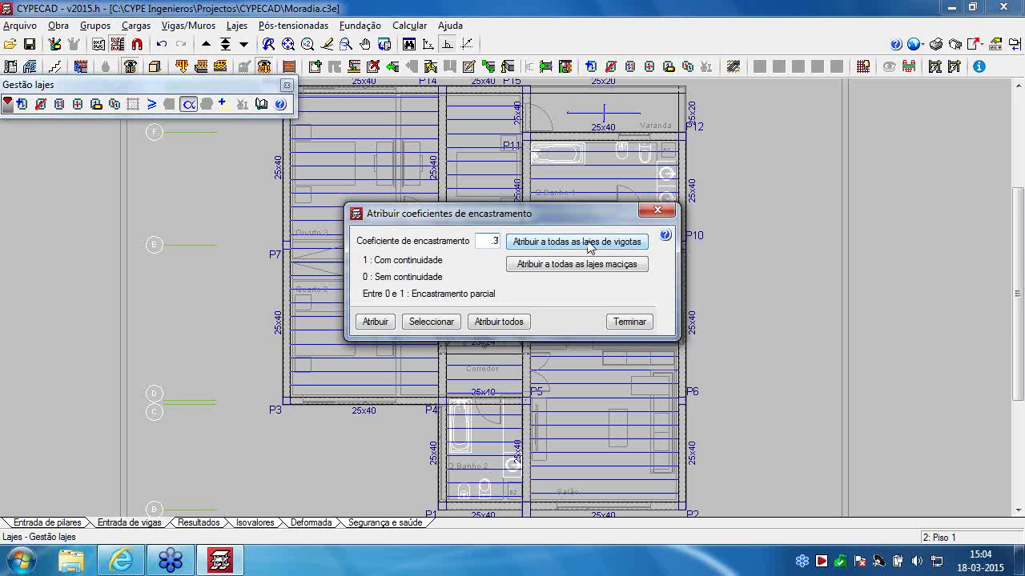
left_click(657, 210)
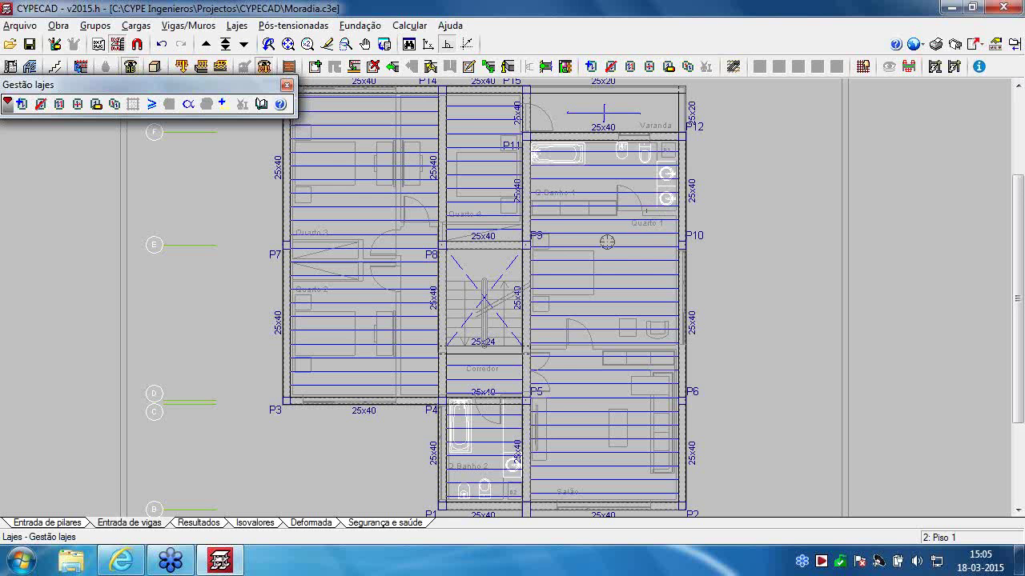
Apply a 7.80 kN/m Revestimentos e paredes linear load to the outer wall beams, from P4 around P3, P13, P15, P11, P12, P2 and P1
scroll(570, 230, "down", 2)
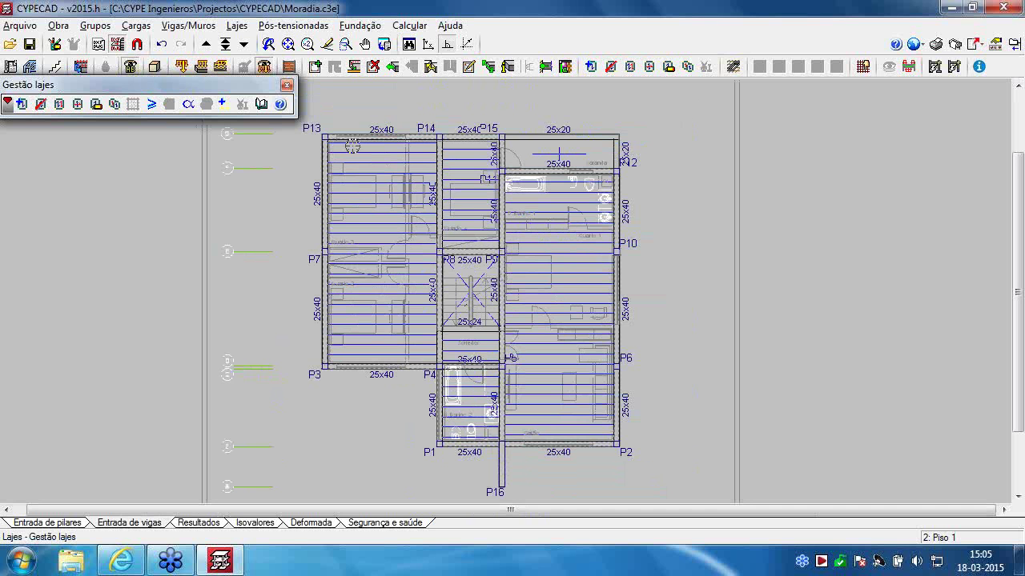
left_click(316, 67)
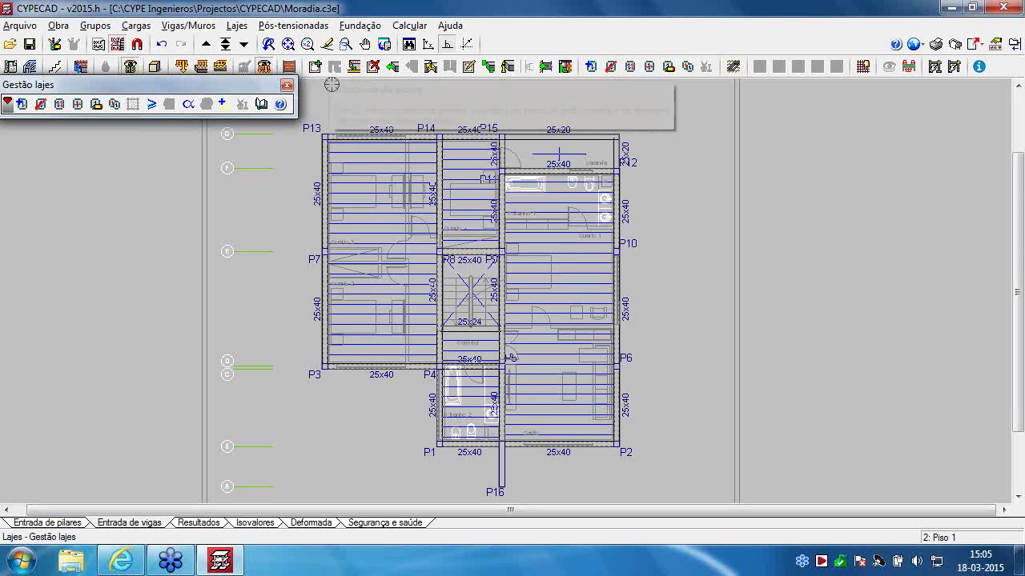
left_click(201, 68)
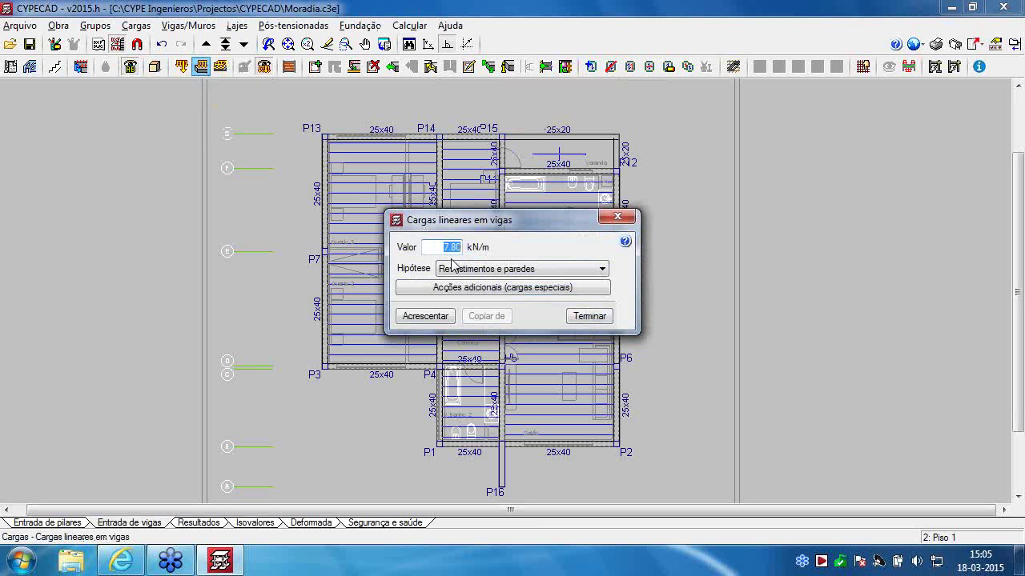
left_click(422, 316)
left_click(384, 368)
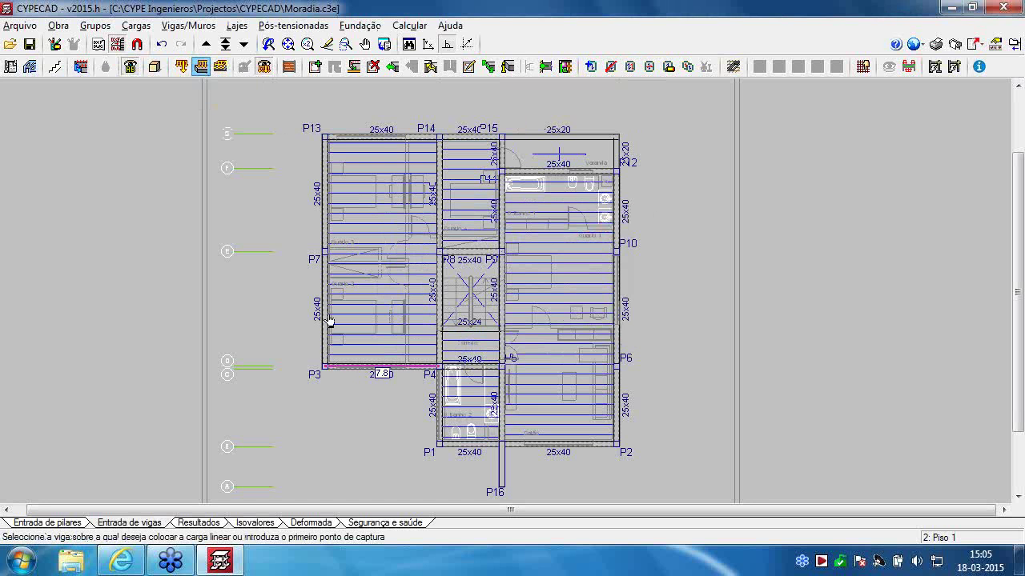
left_click(325, 272)
left_click(325, 156)
left_click(370, 141)
left_click(472, 138)
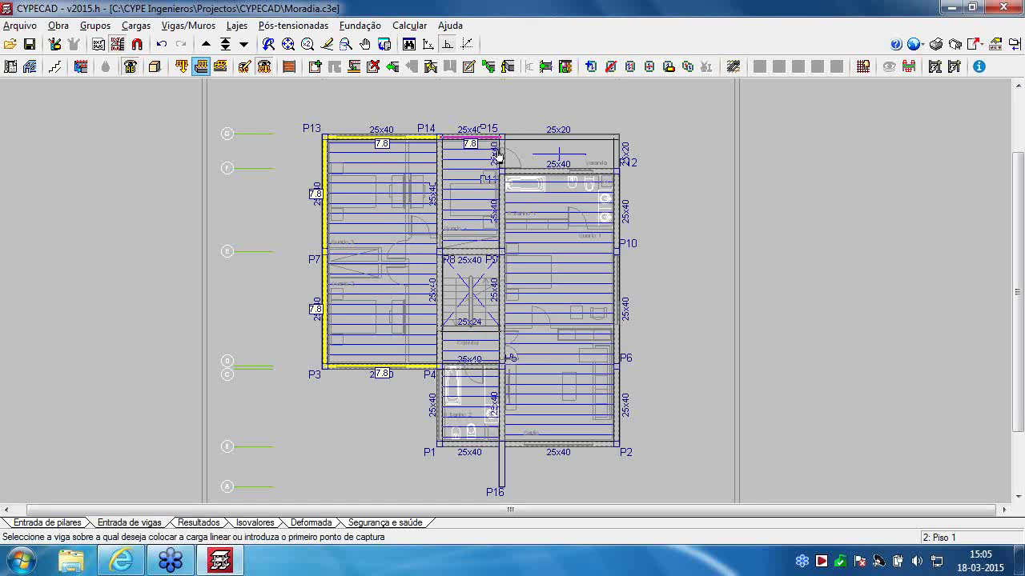
left_click(502, 160)
left_click(618, 209)
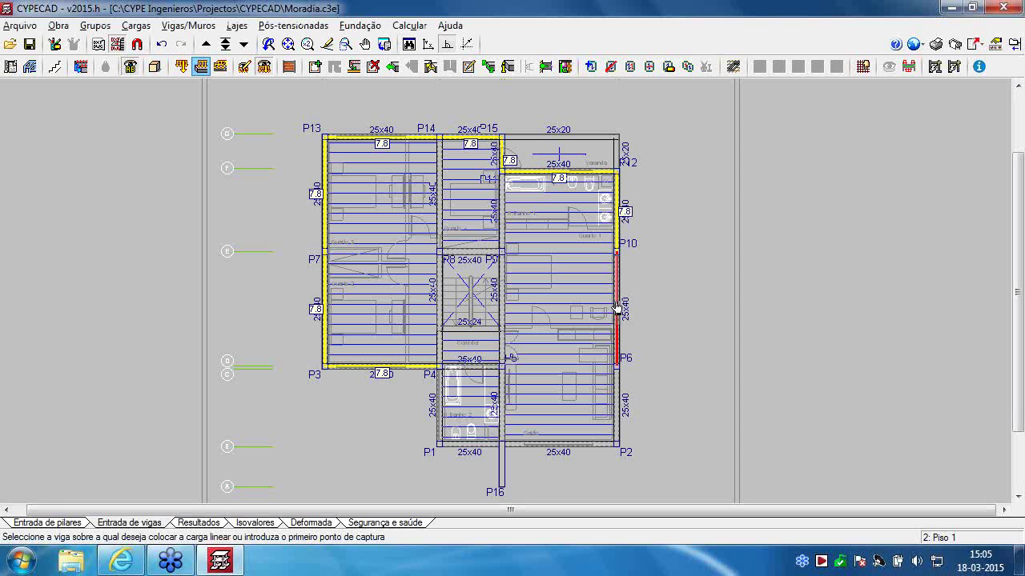
left_click(618, 312)
left_click(618, 405)
left_click(534, 446)
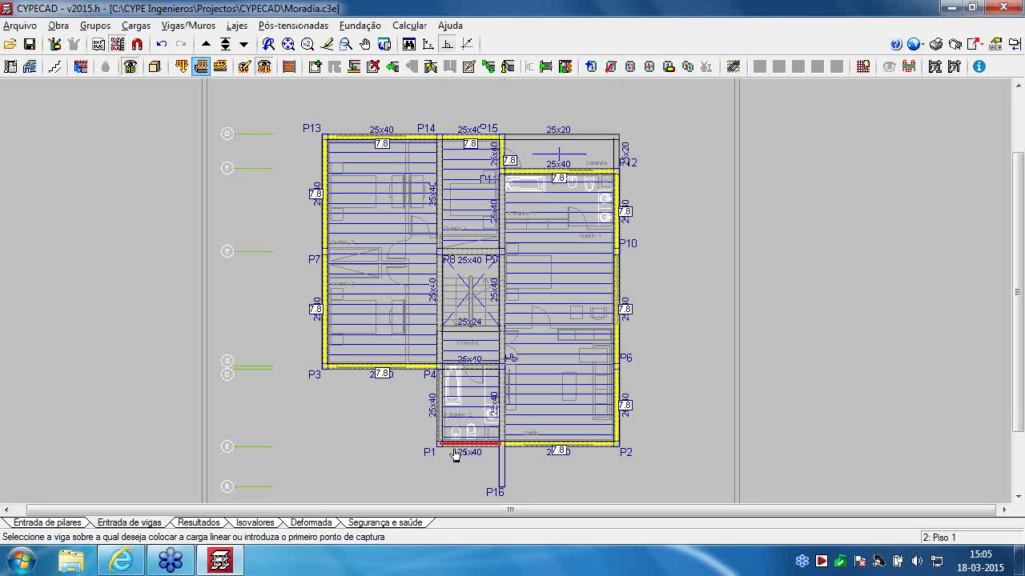
left_click(469, 444)
left_click(439, 404)
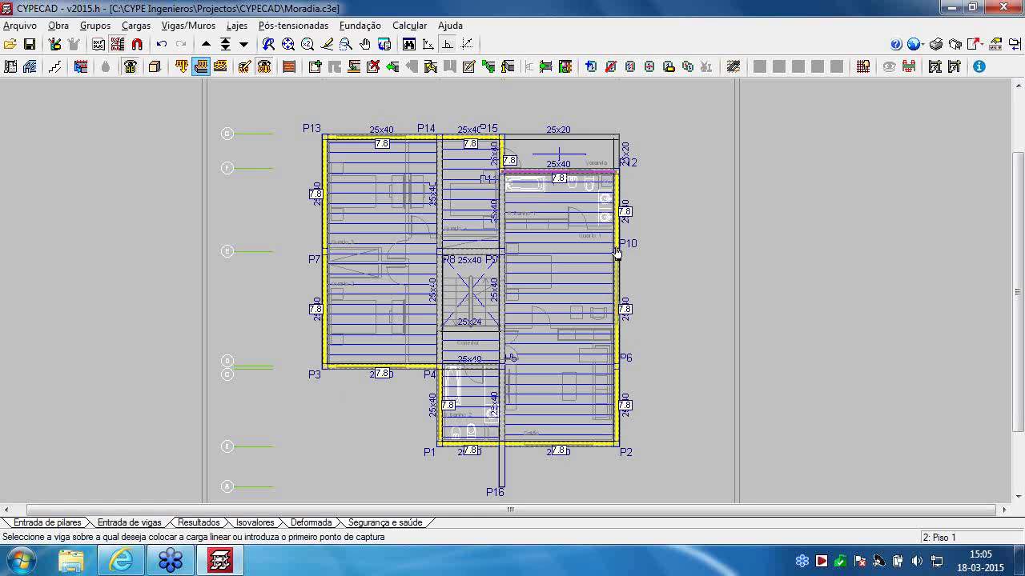
Examine the beams around the Varanda and review the live and dead loads assigned to each floor group
middle_click_drag(569, 177, 573, 205)
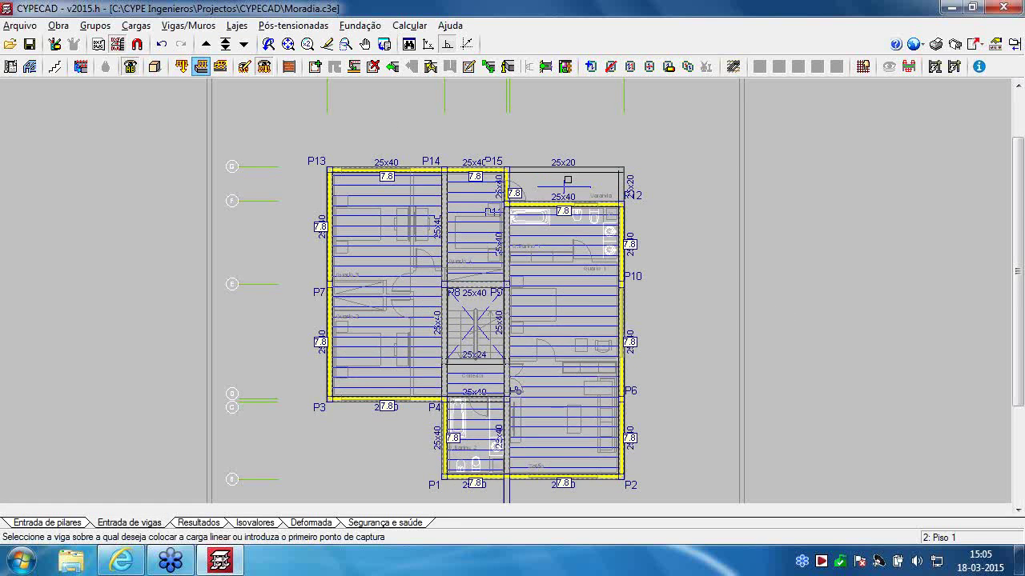
scroll(552, 172, "up", 5)
middle_click_drag(485, 195, 405, 227)
scroll(489, 218, "down", 1)
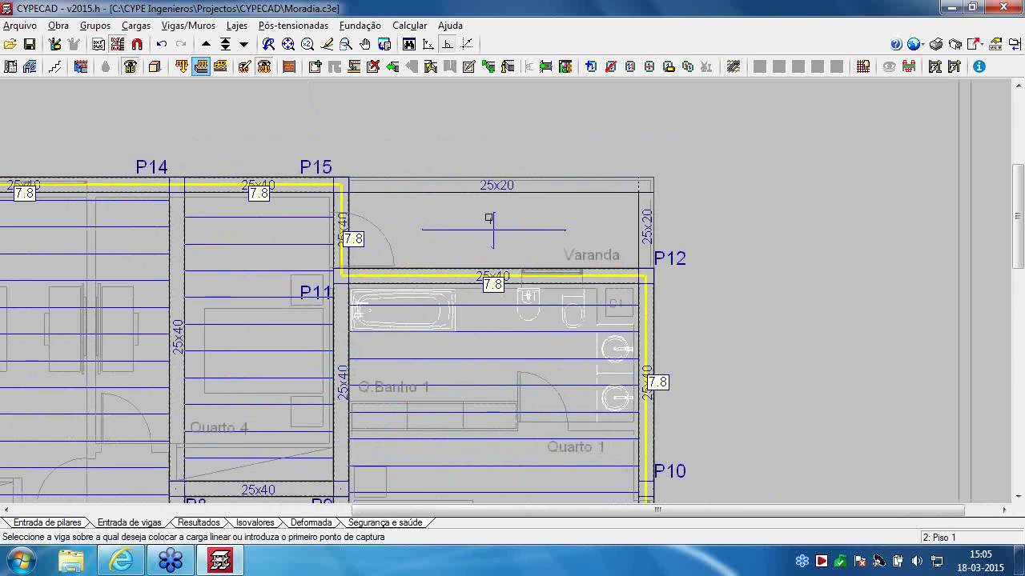
left_click(220, 69)
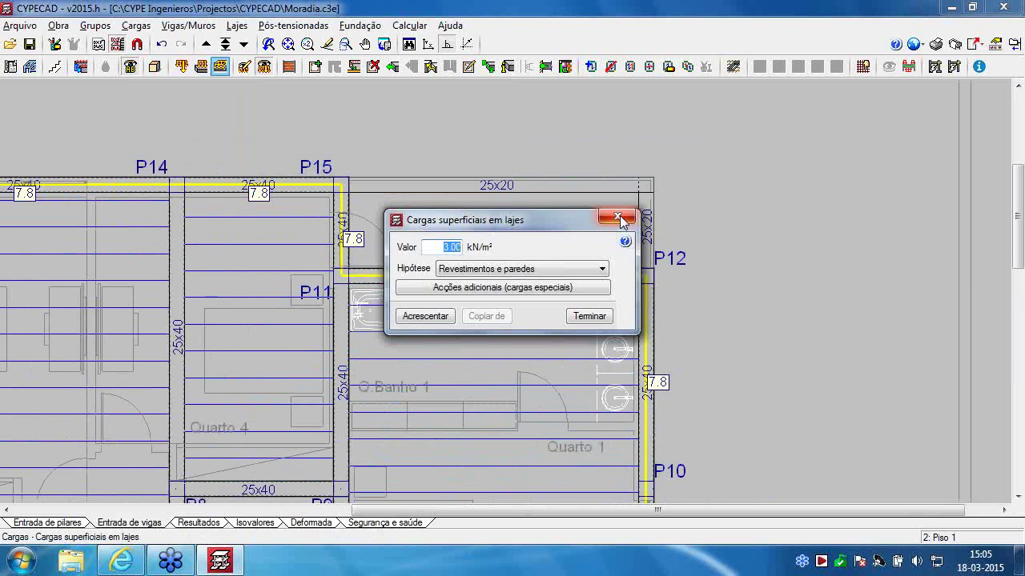
left_click(618, 218)
left_click(136, 26)
mouse_move(96, 28)
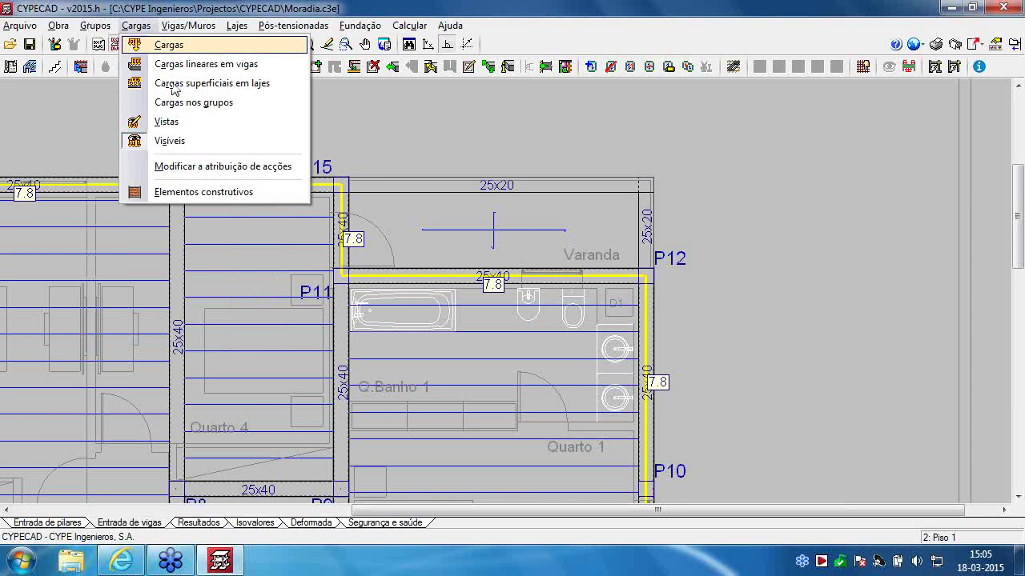
left_click(184, 101)
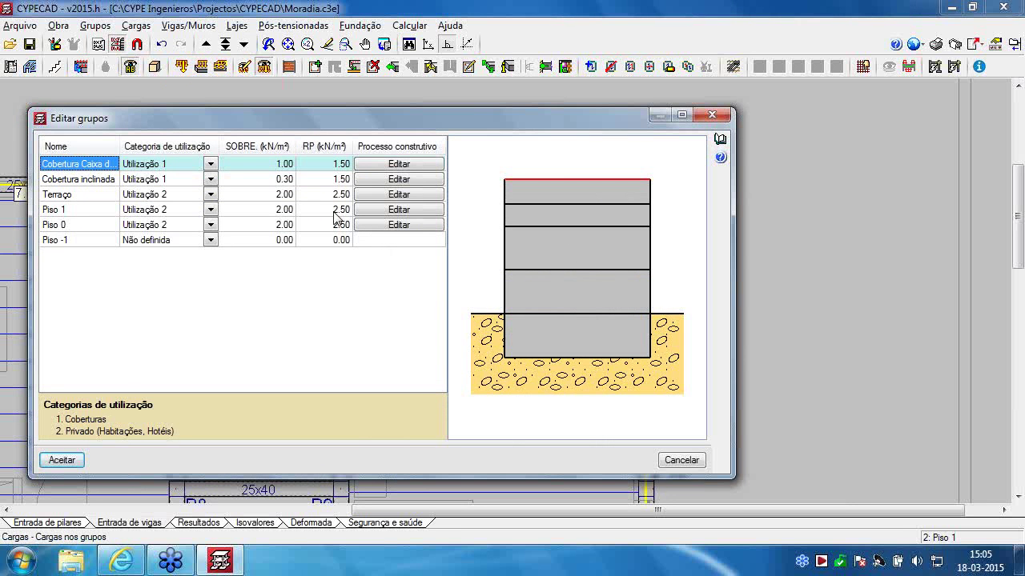
left_click(712, 116)
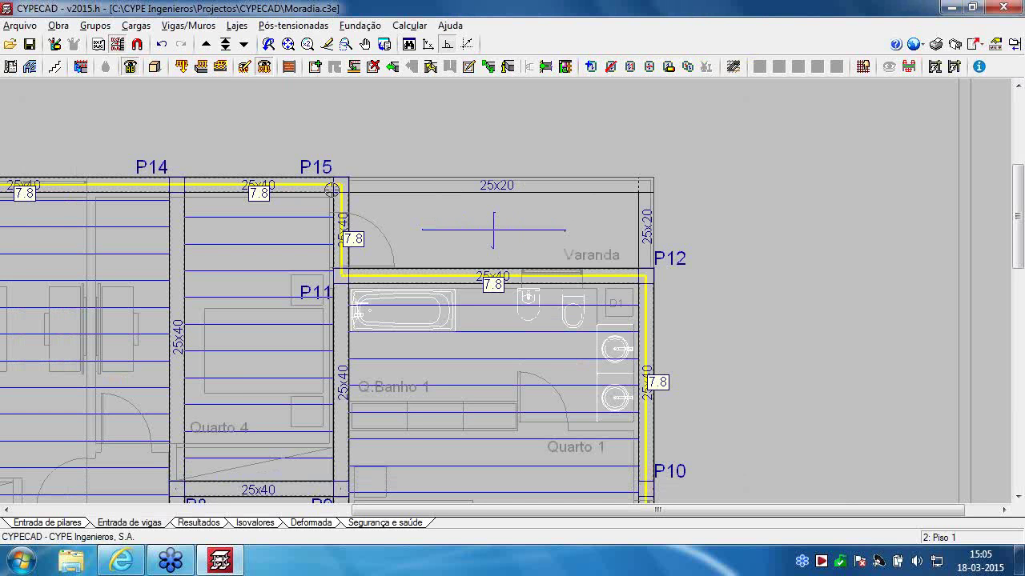
Apply a 1.5 kN/m² Revestimentos e paredes surface load to the Varanda slab
left_click(221, 68)
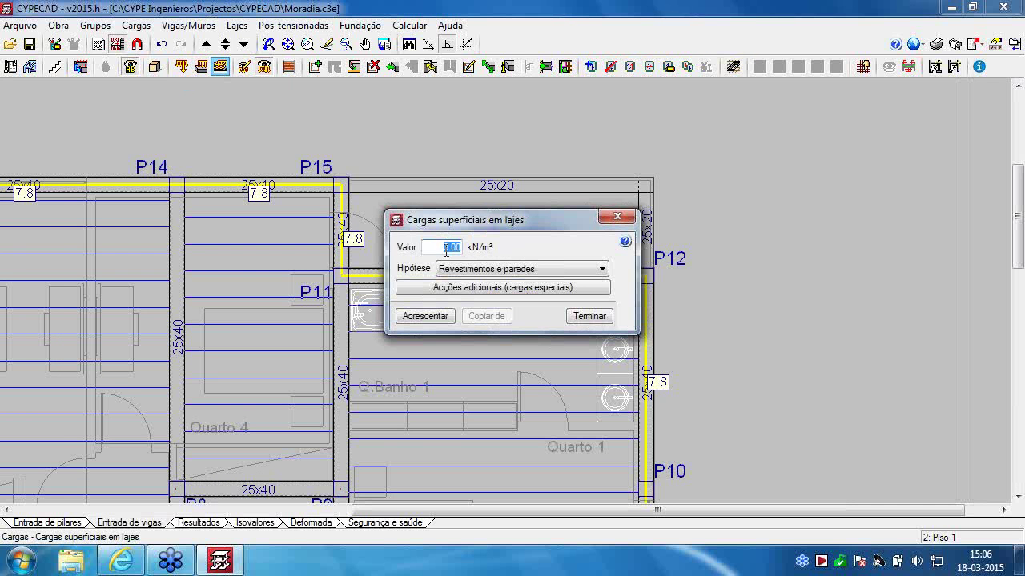
type("1")
left_click(435, 318)
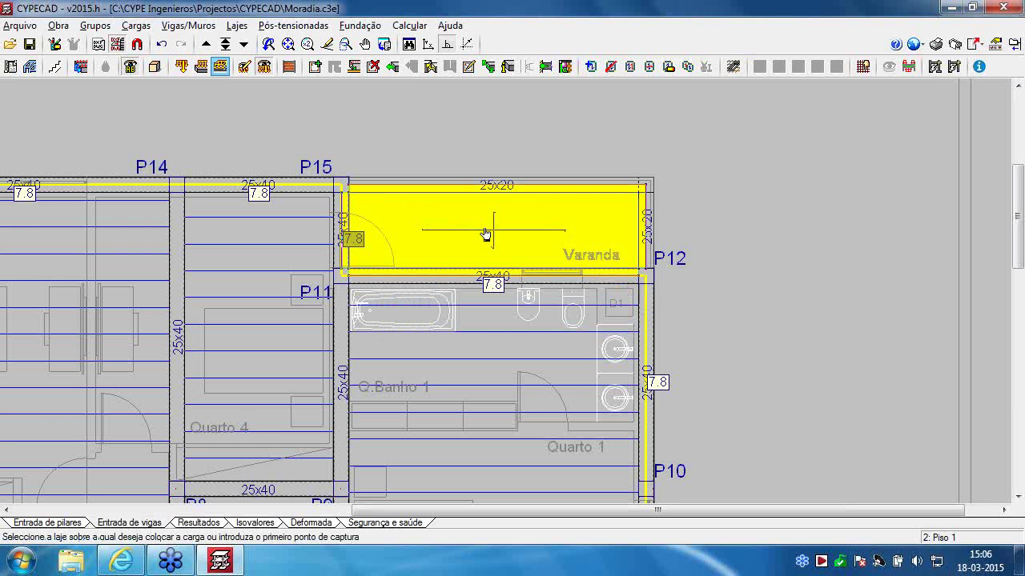
left_click(486, 235)
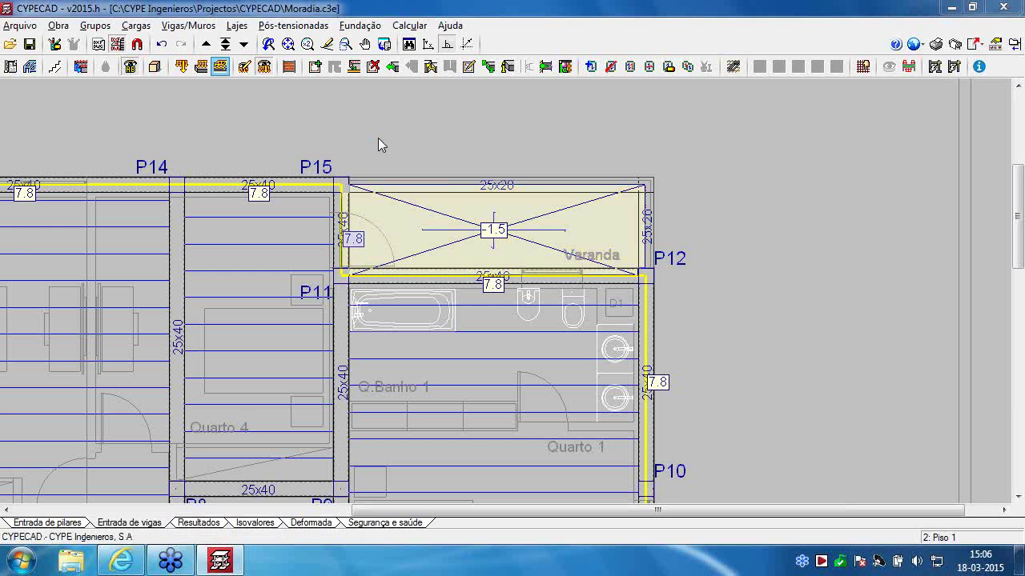
Add a 3.00 kN/m² surface load under Qa (Utilização Privado (Habitações, Hotéis)) to the Varanda slab
type("3")
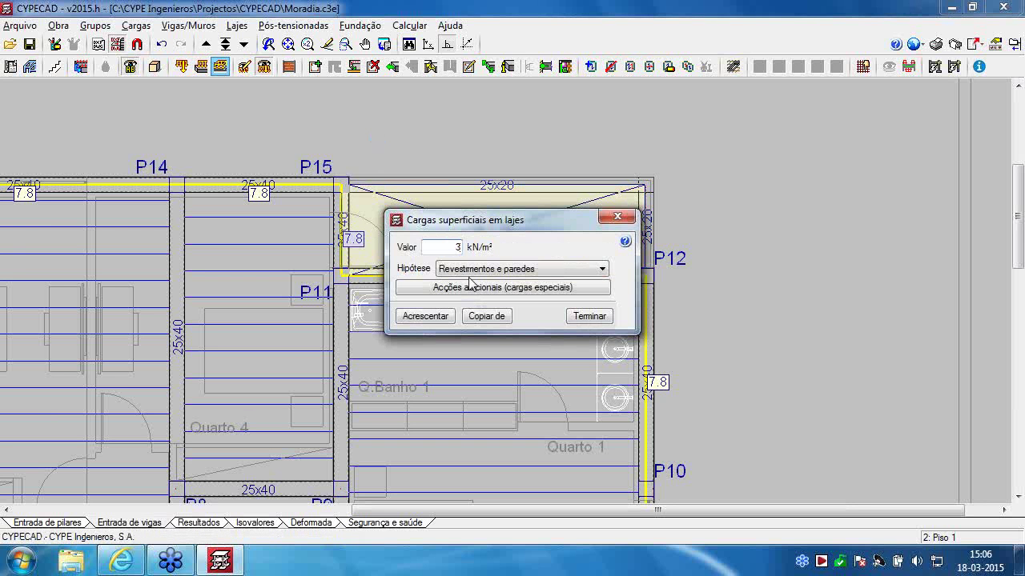
key("Tab")
left_click(471, 271)
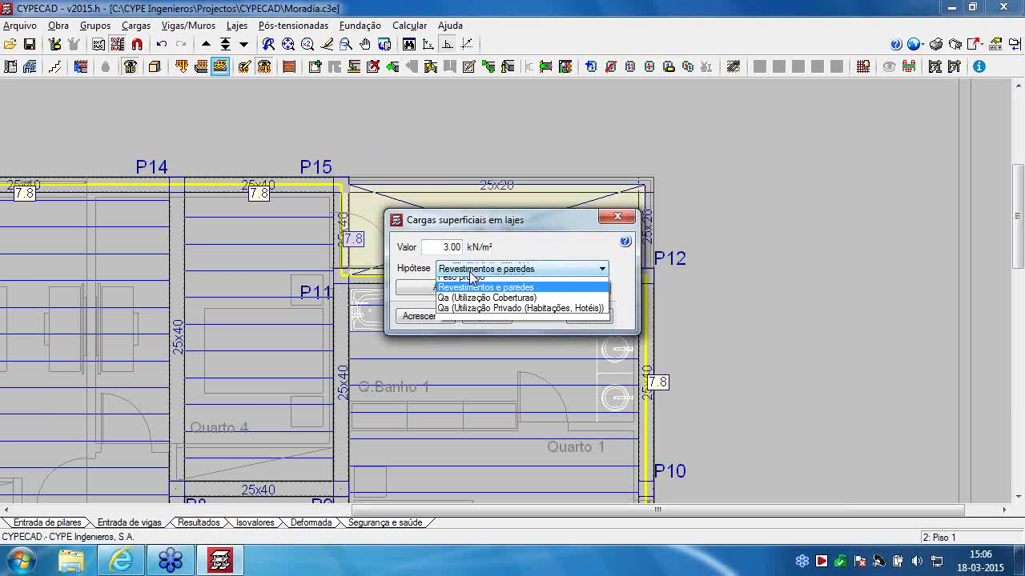
left_click(474, 317)
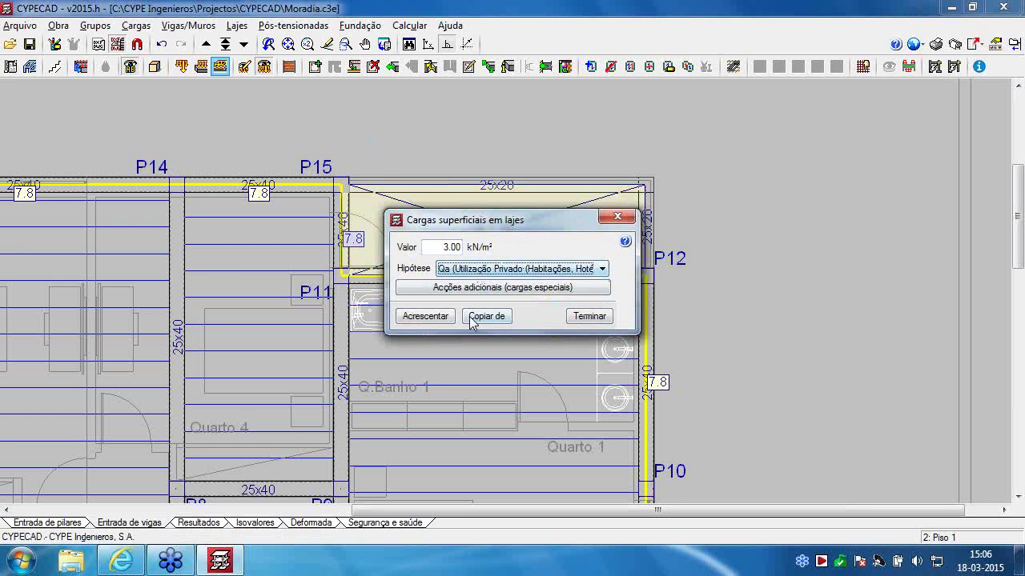
left_click(441, 317)
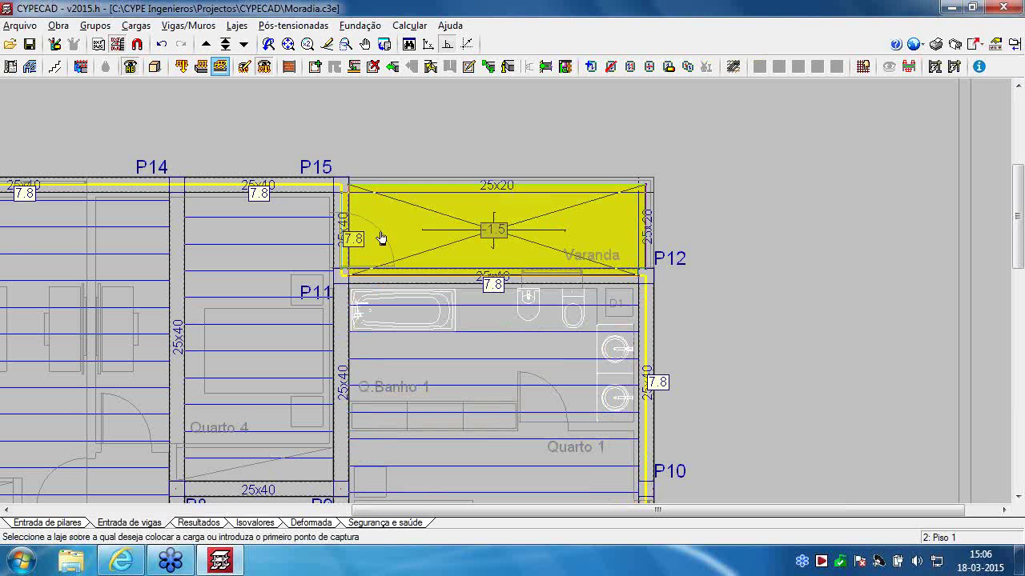
left_click(545, 224)
Go up to the Terraço group and copy the contents of the Piso 1 group into it
scroll(526, 259, "down", 3)
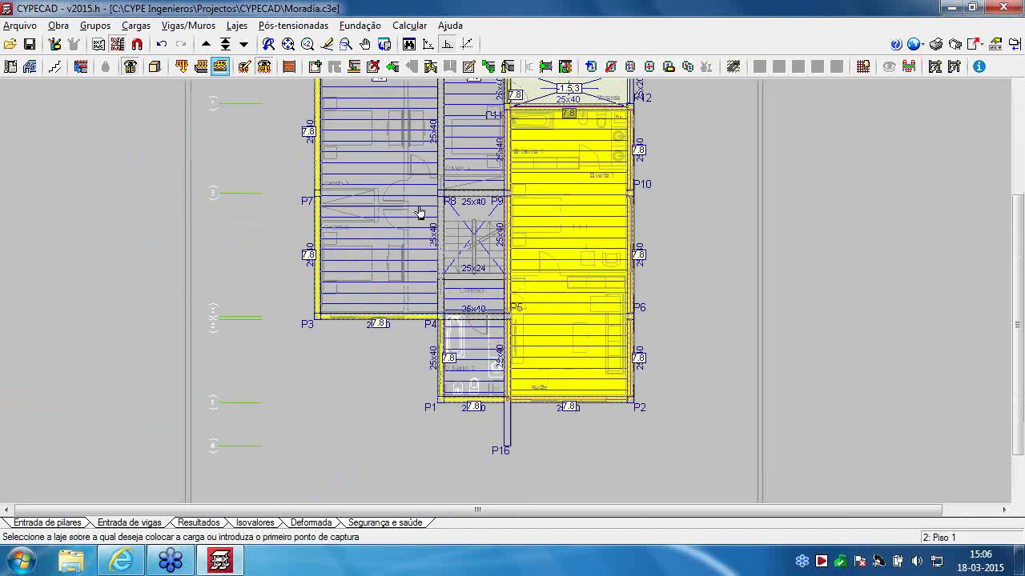
middle_click_drag(386, 229, 372, 292)
left_click(207, 45)
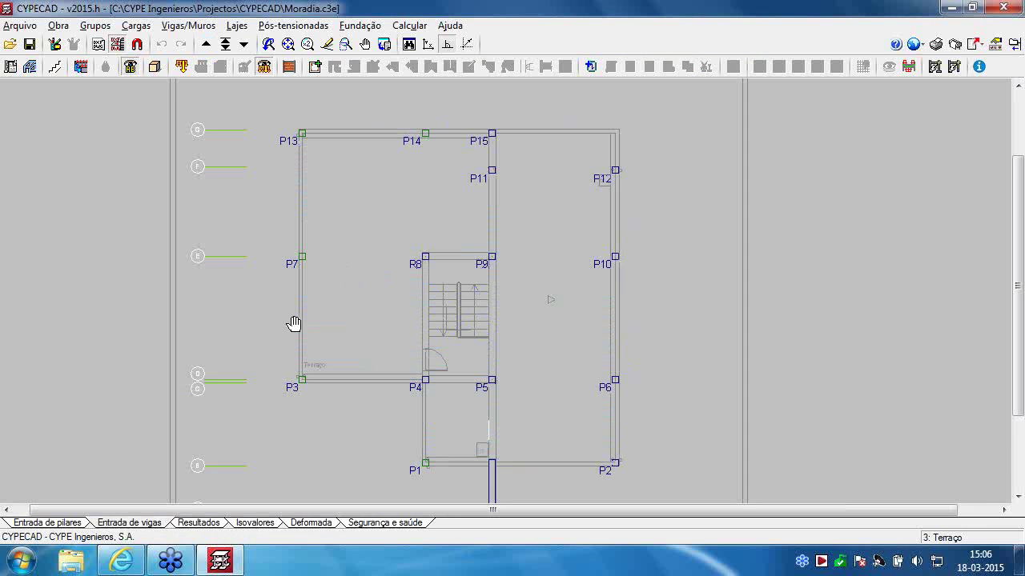
middle_click_drag(294, 323, 290, 252)
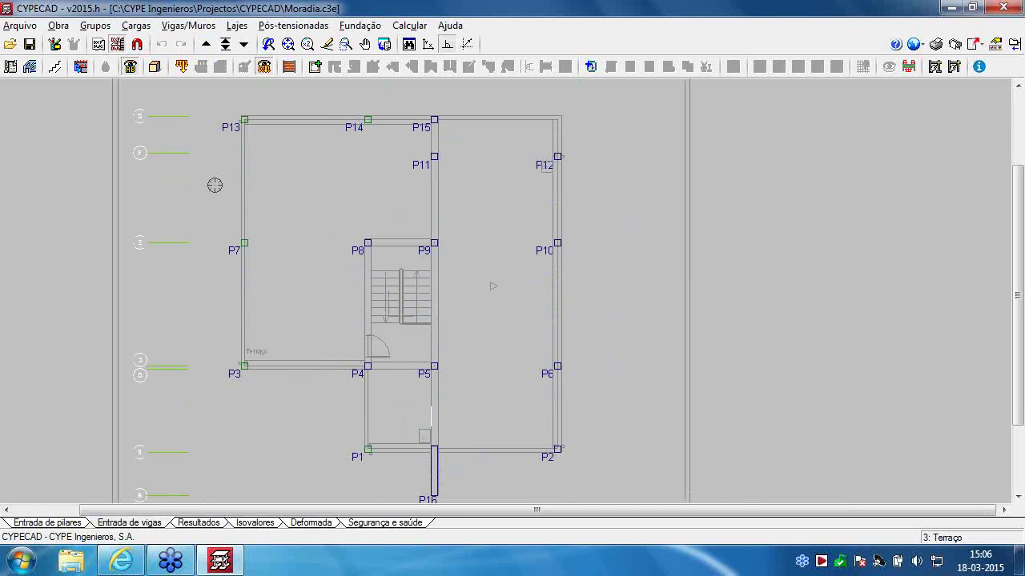
left_click(97, 36)
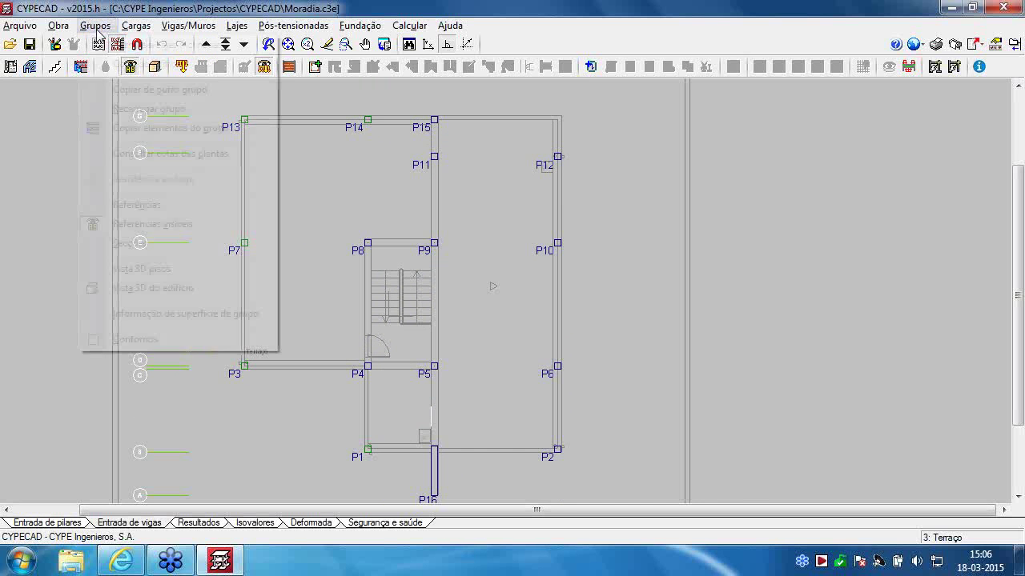
left_click(128, 88)
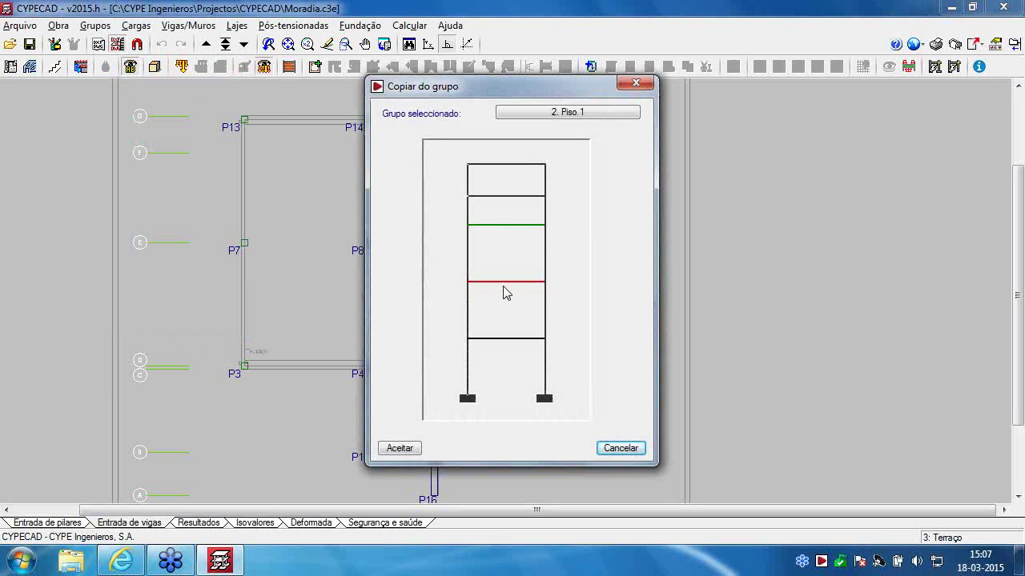
left_click(400, 449)
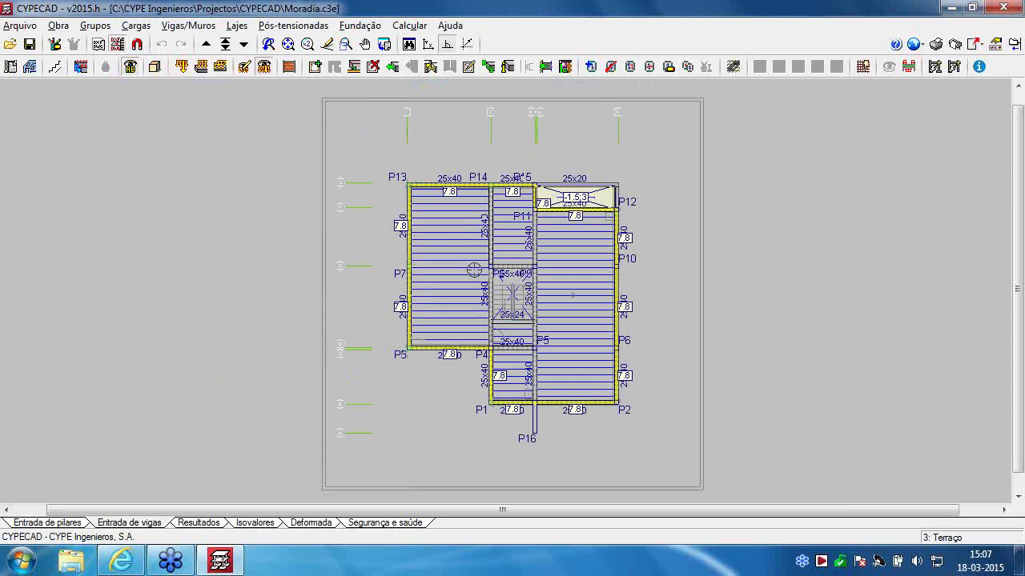
Delete the surface loads copied onto the Terraço floor by capturing the whole plan
scroll(474, 270, "up", 6)
middle_click_drag(474, 270, 403, 258)
scroll(429, 268, "down", 2)
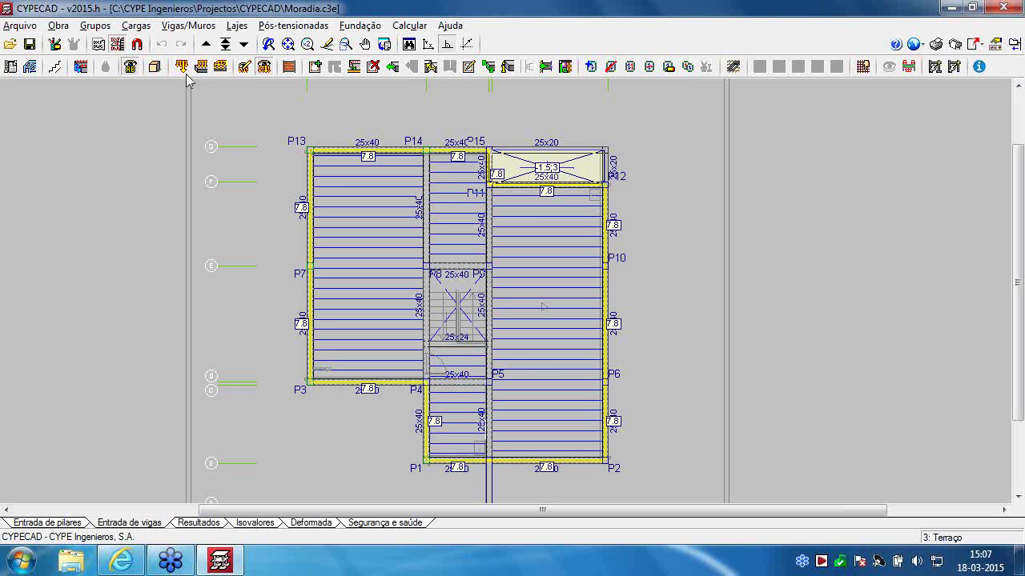
left_click(182, 67)
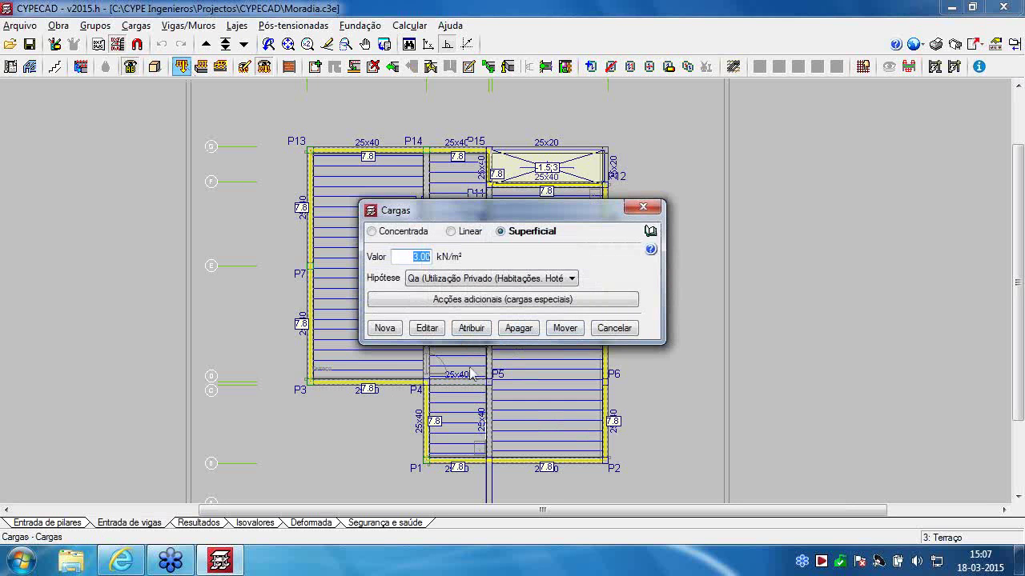
left_click(519, 334)
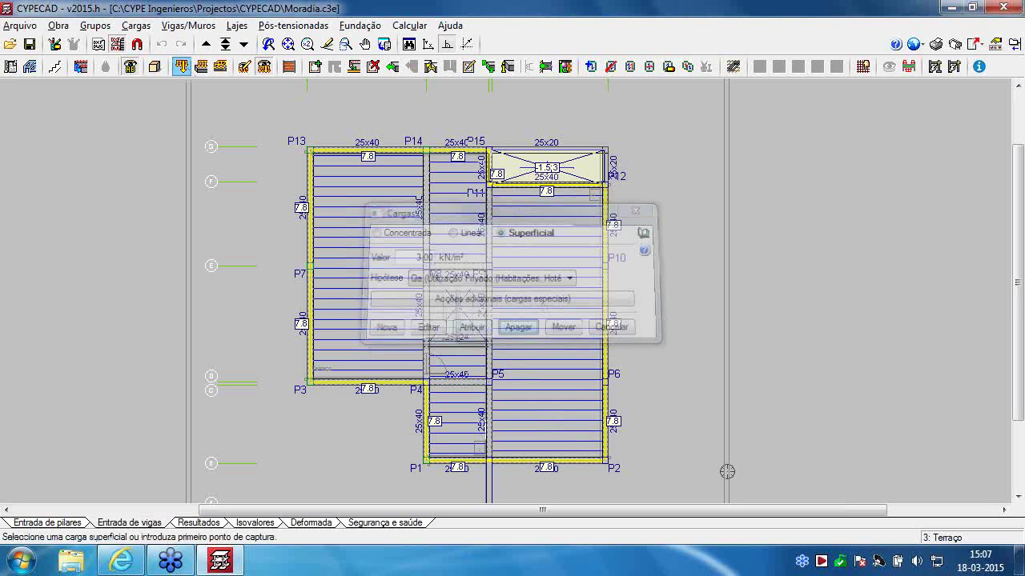
left_click(702, 463)
left_click(322, 113)
right_click(393, 131)
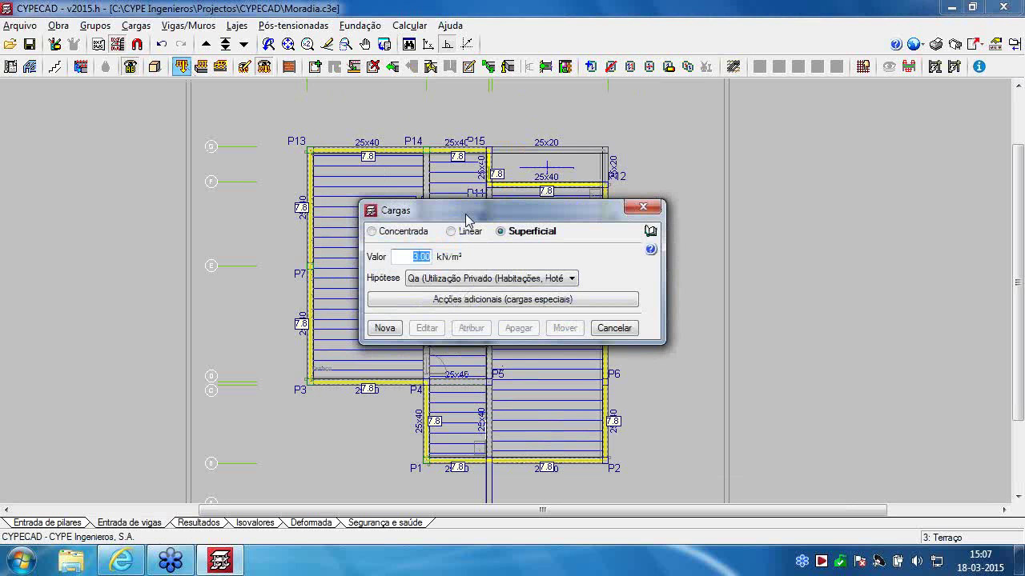
Delete all the linear wall loads on the Terraço beams with one capture around the plan
left_click(465, 231)
left_click(519, 329)
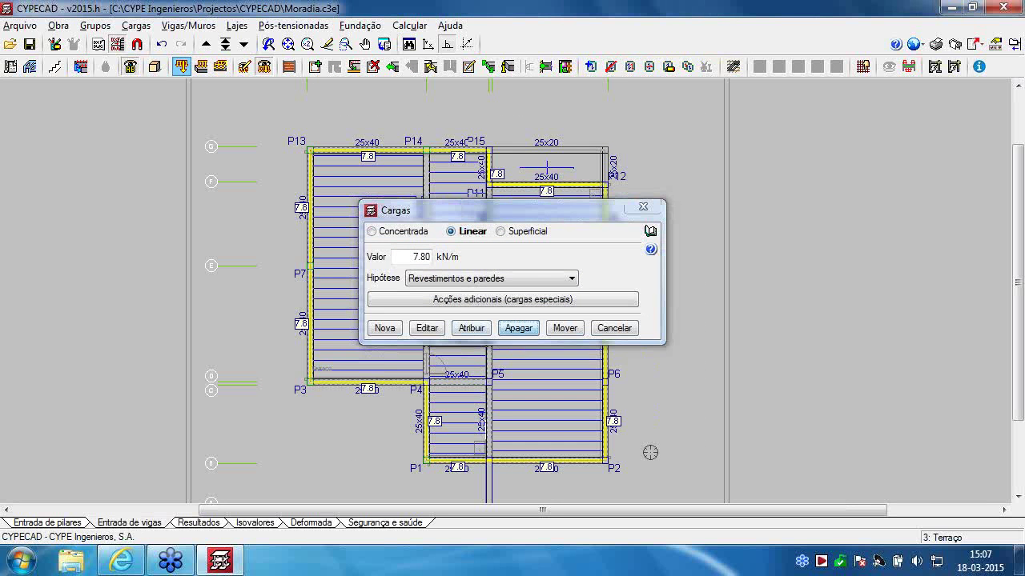
left_click(668, 495)
left_click(198, 115)
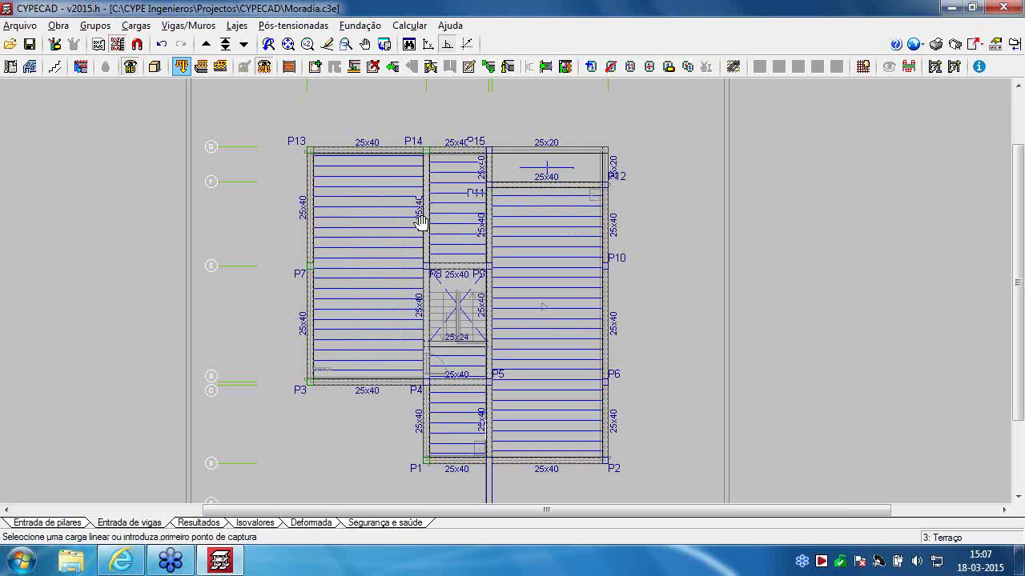
Delete the P11–P12 beam on the Terraço floor, keeping the joist slab below it for the merged panel
middle_click_drag(421, 223, 367, 108)
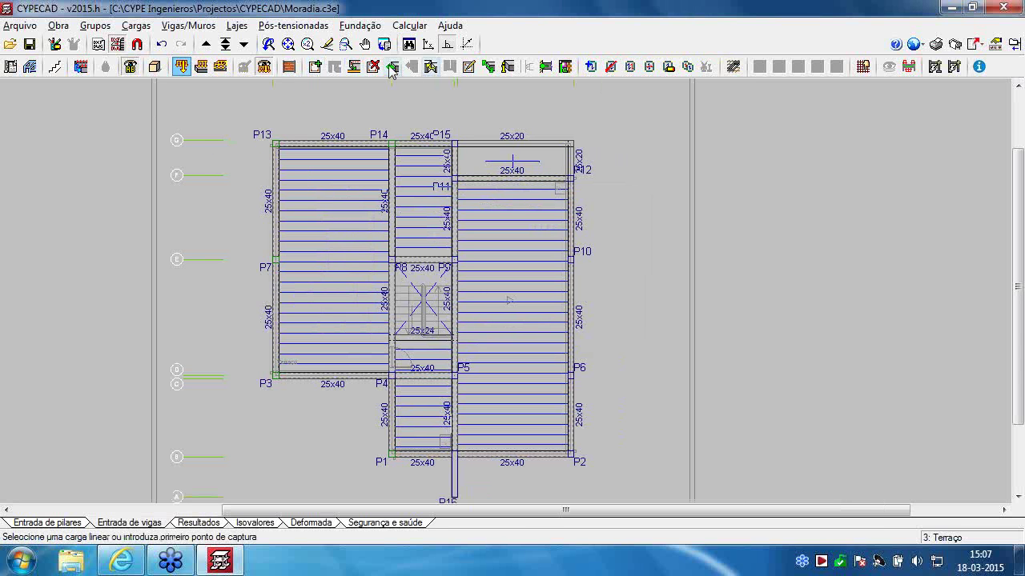
left_click(373, 66)
left_click(521, 171)
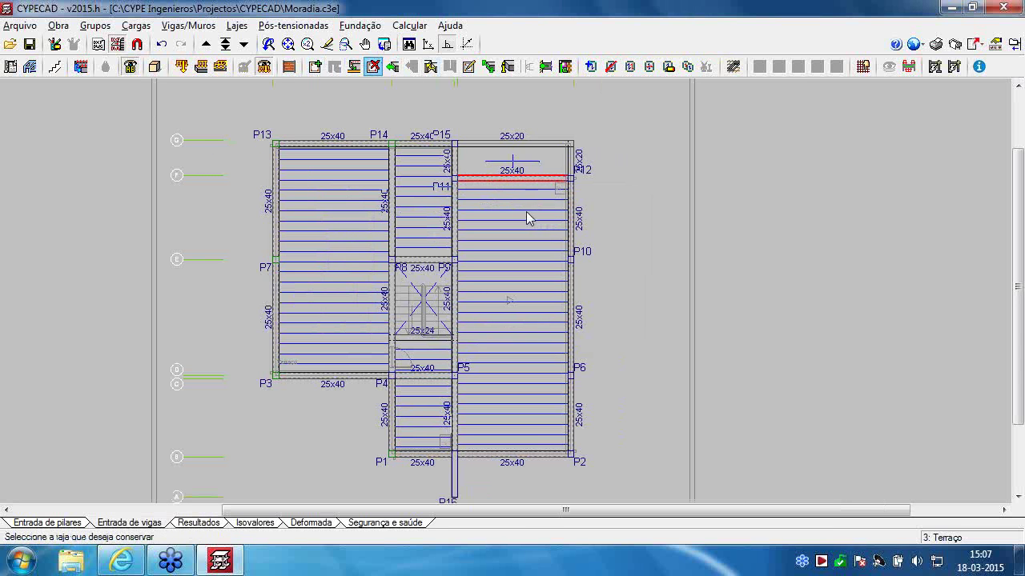
left_click(527, 219)
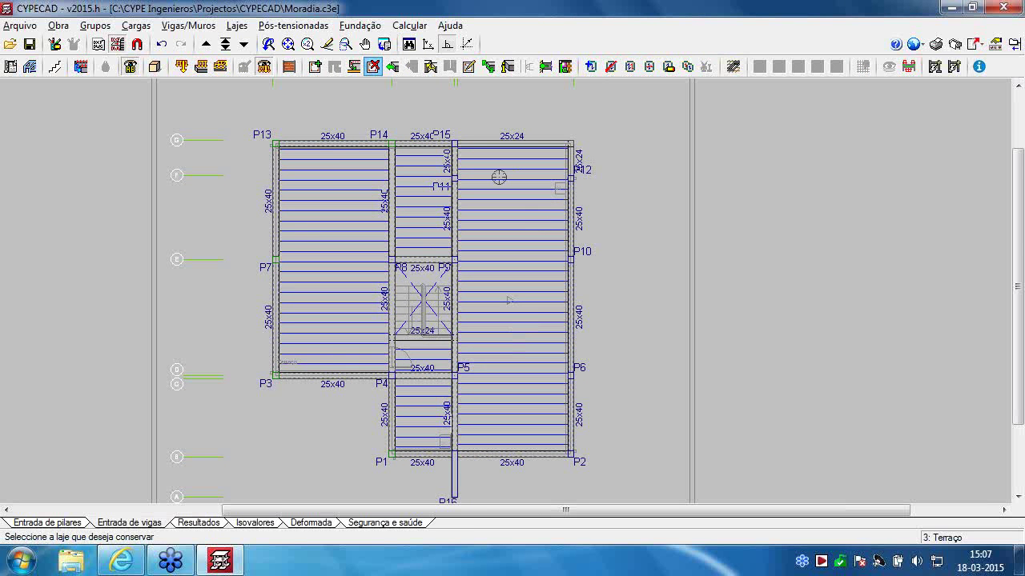
Assign the 25x40 section of the P14–P15 beam to the two edge beams between P15, the outer corner and P12
scroll(487, 143, "up", 2)
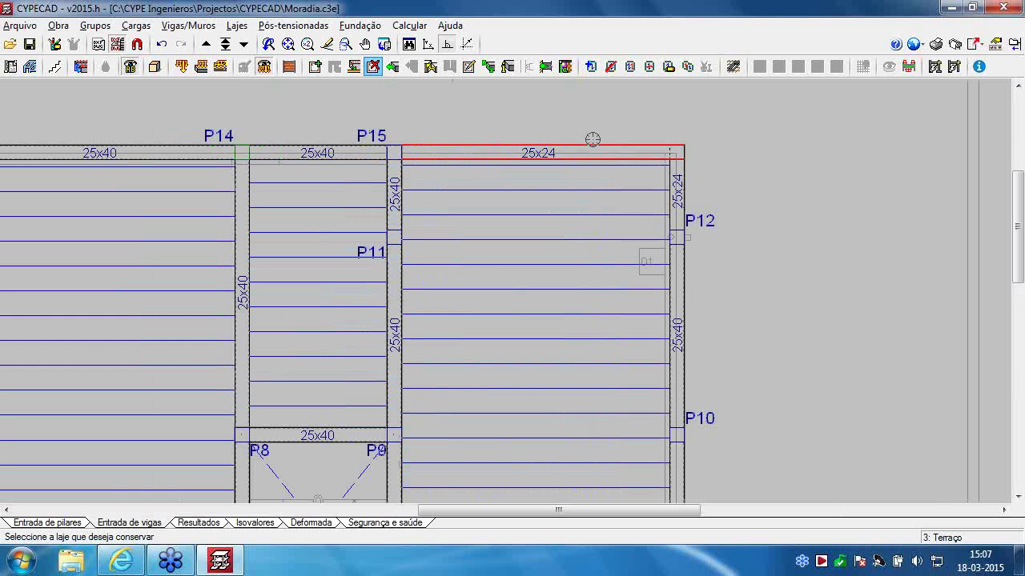
left_click(431, 68)
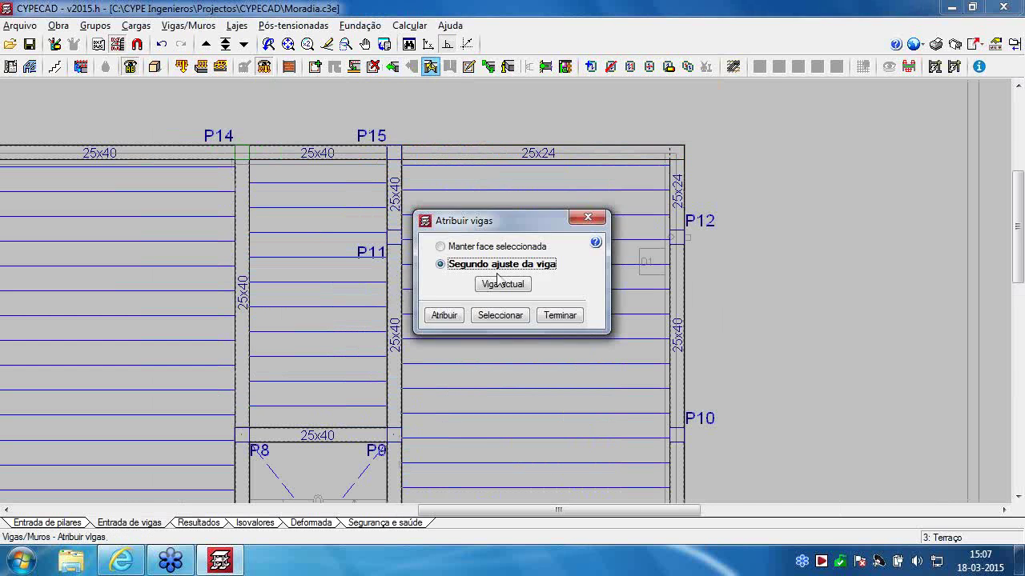
left_click(500, 315)
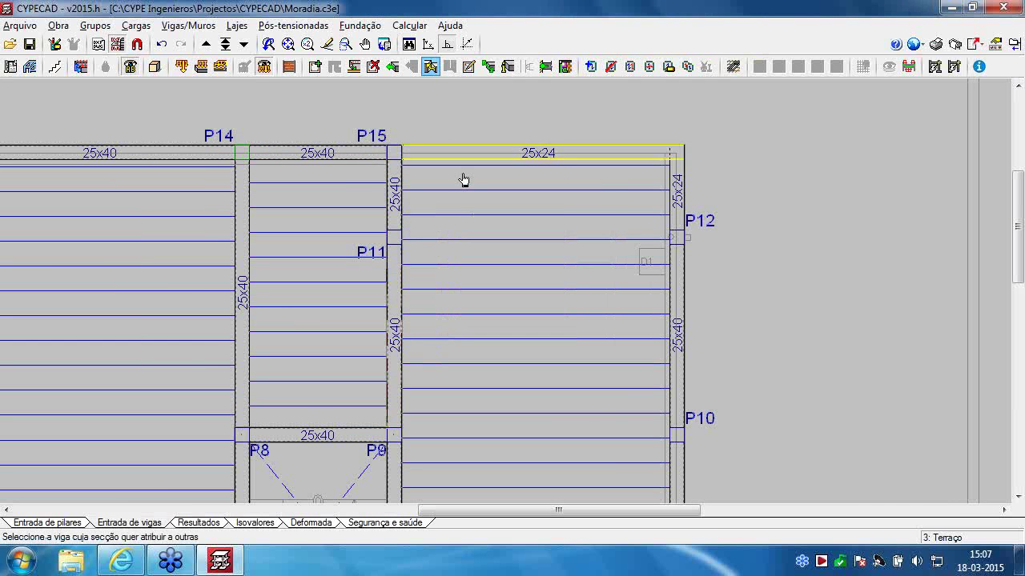
right_click(327, 155)
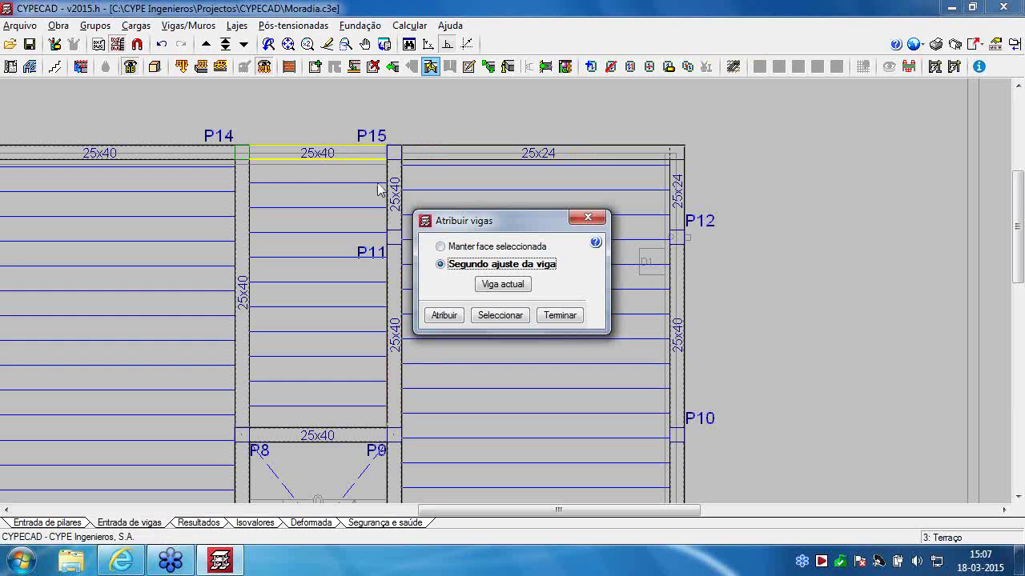
left_click(444, 315)
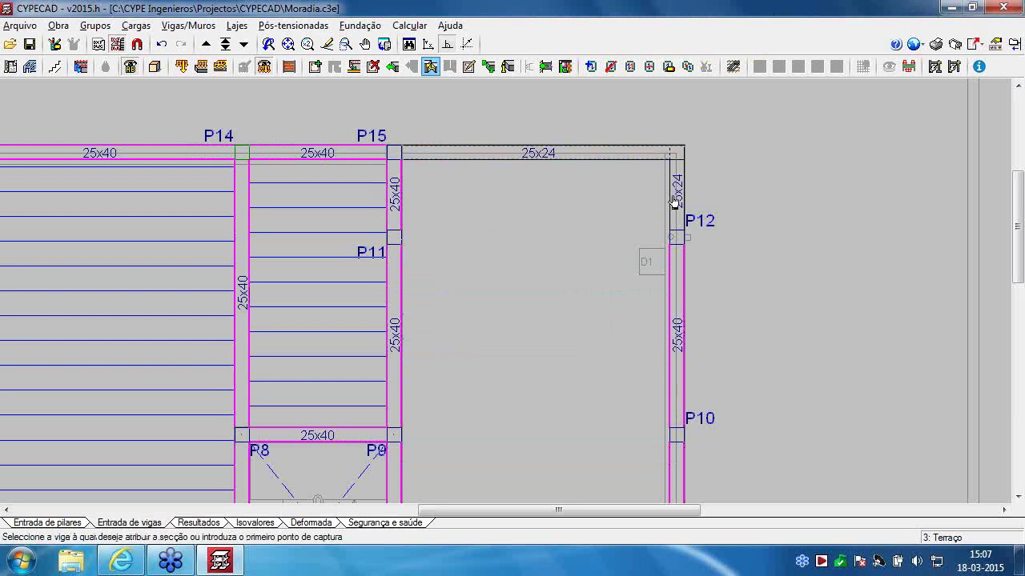
scroll(519, 226, "up", 2)
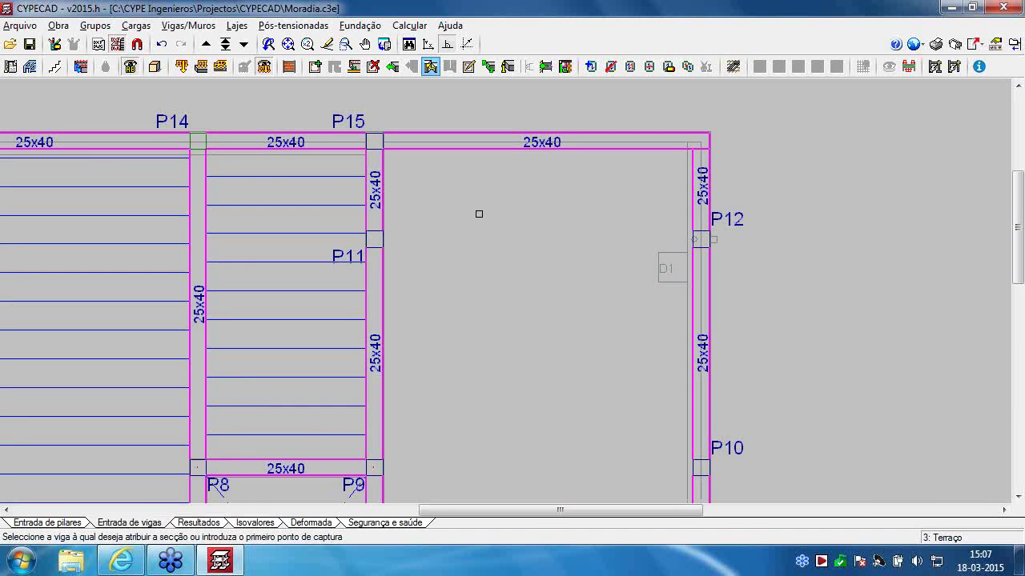
scroll(484, 221, "down", 3)
scroll(486, 224, "down", 1)
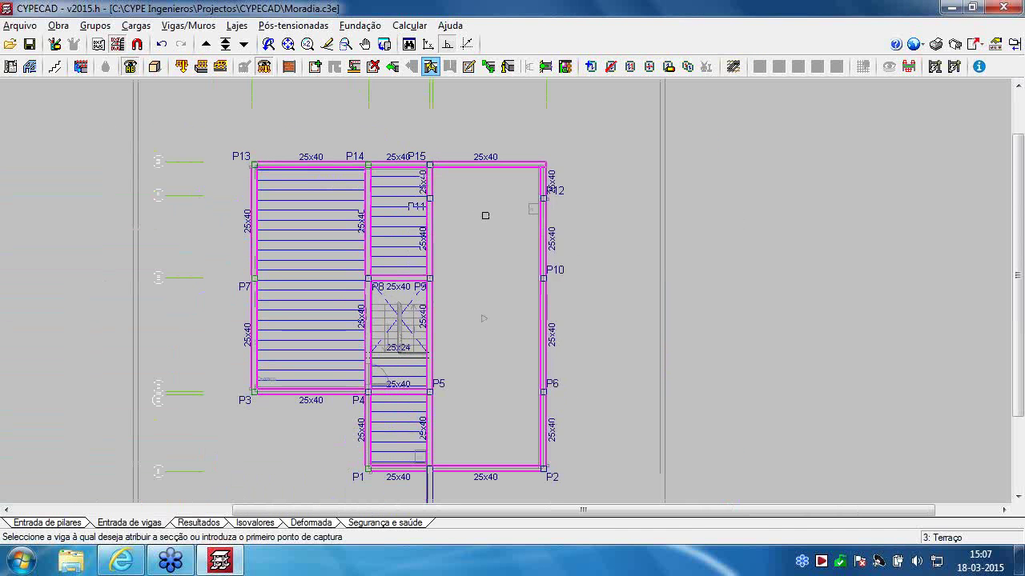
right_click(483, 213)
left_click(578, 316)
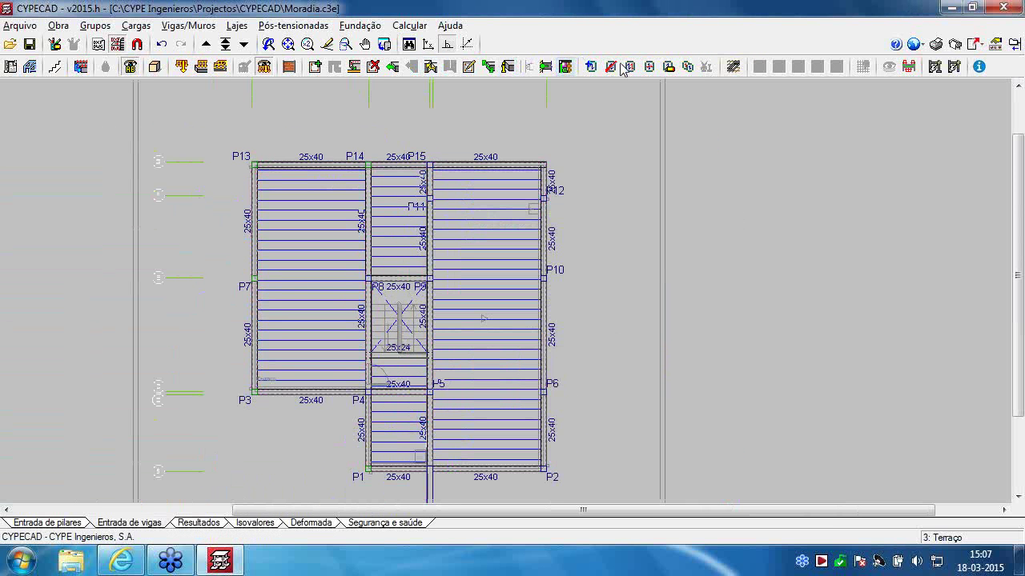
Replace the Terraço joist slabs with 20 cm solid slabs in all five panels around the stairwell, with reinforcement parallel to the beams
left_click(590, 67)
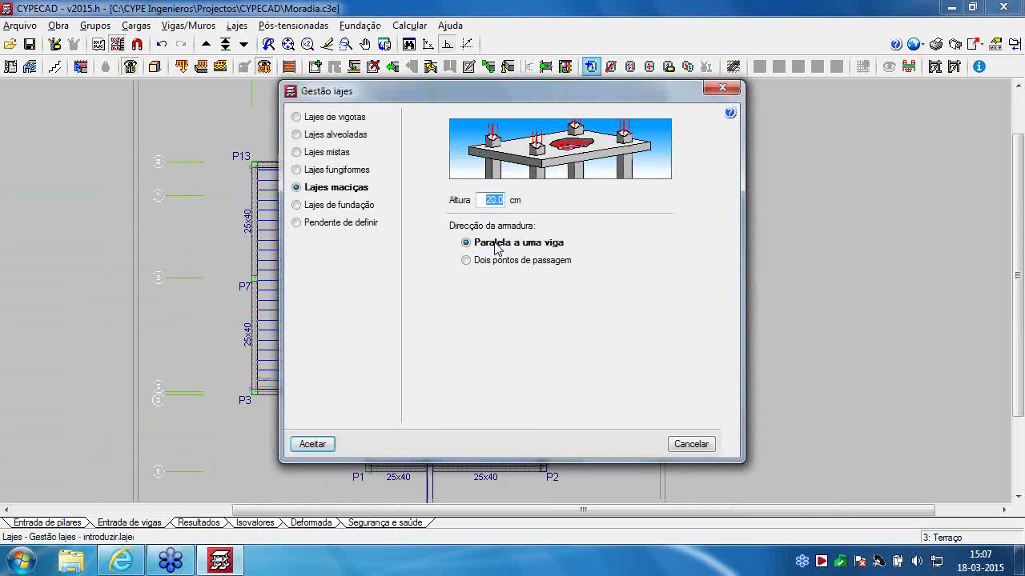
left_click(325, 446)
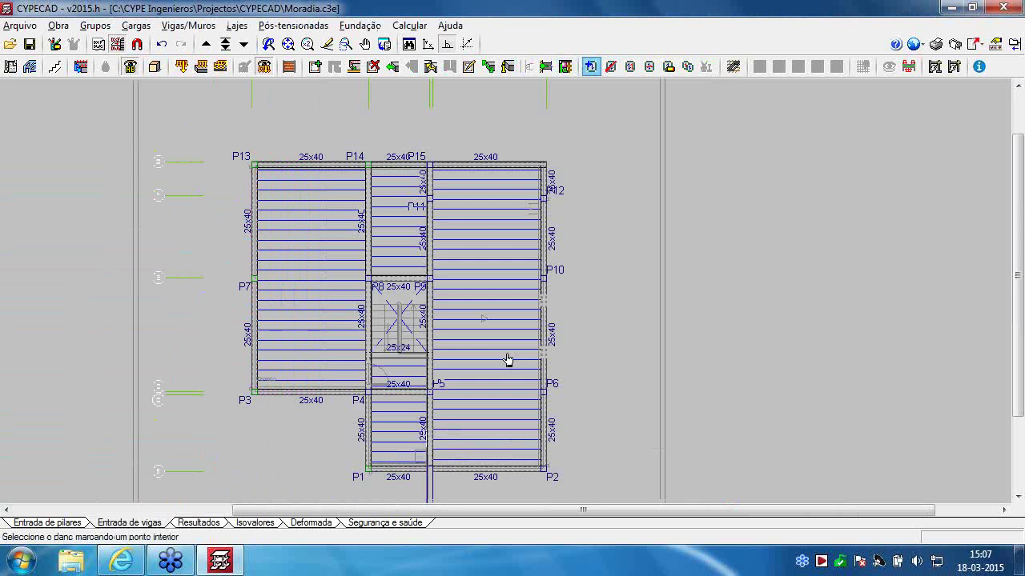
left_click(413, 433)
left_click(392, 386)
left_click(394, 371)
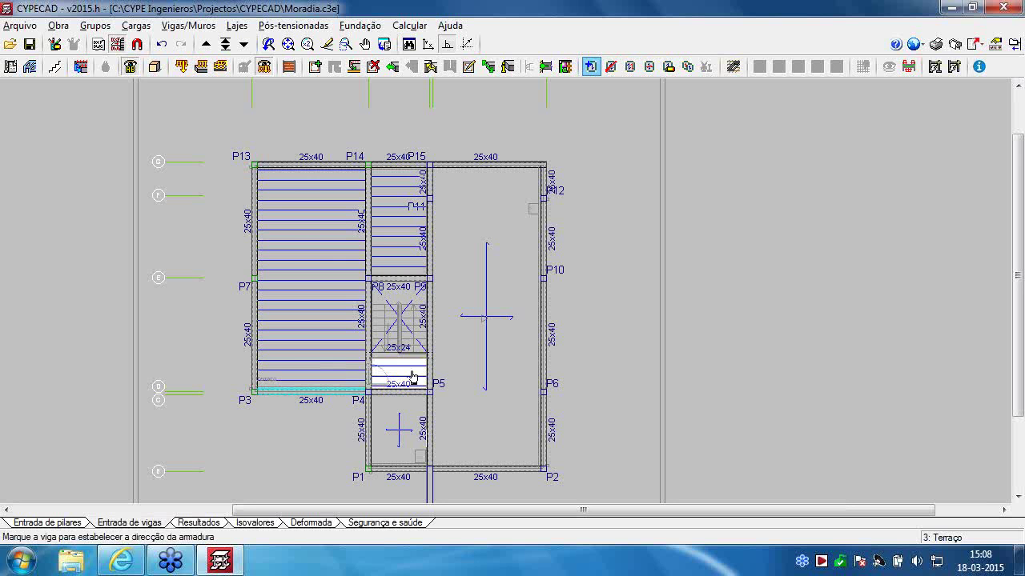
left_click(368, 373)
left_click(345, 373)
left_click(358, 255)
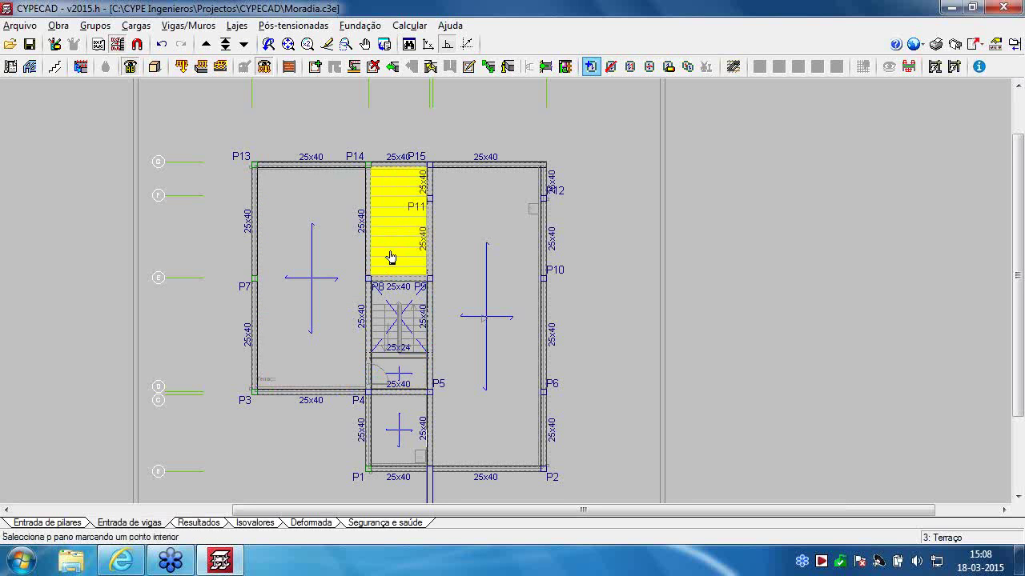
left_click(391, 256)
left_click(360, 256)
scroll(391, 270, "up", 2)
middle_click_drag(432, 227, 470, 189)
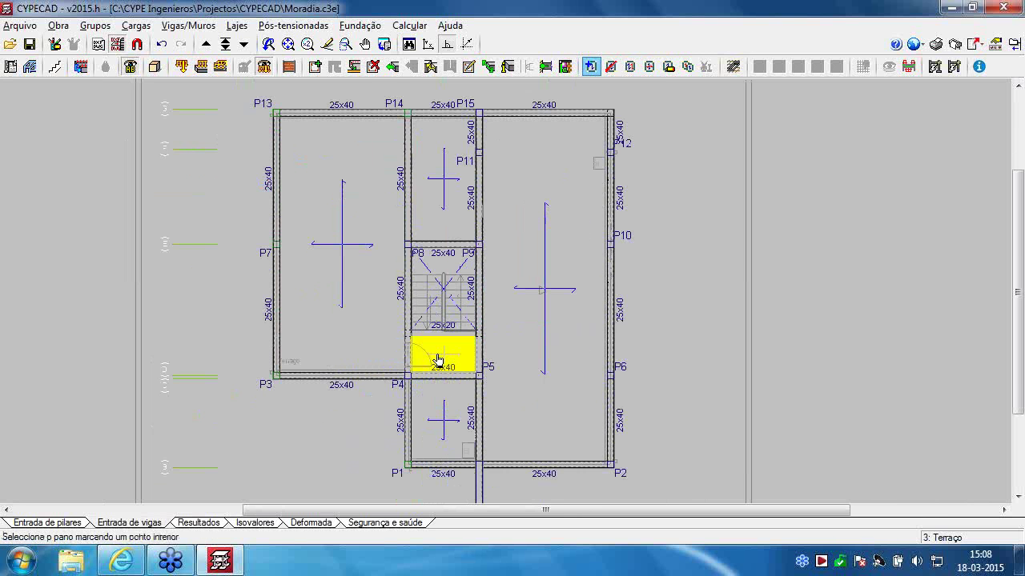
Apply a -1.50 kN/m² surface load in the Revestimentos e paredes load case to the large P15–P2 slab and the P4–P5–P1 slab
scroll(437, 358, "up", 1)
middle_click_drag(425, 353, 375, 352)
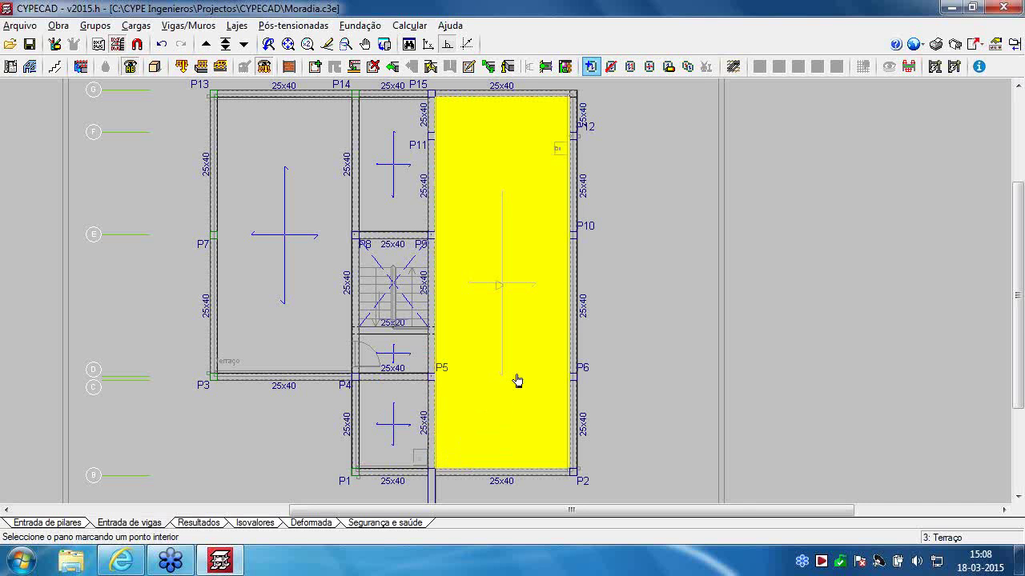
middle_click_drag(477, 383, 462, 388)
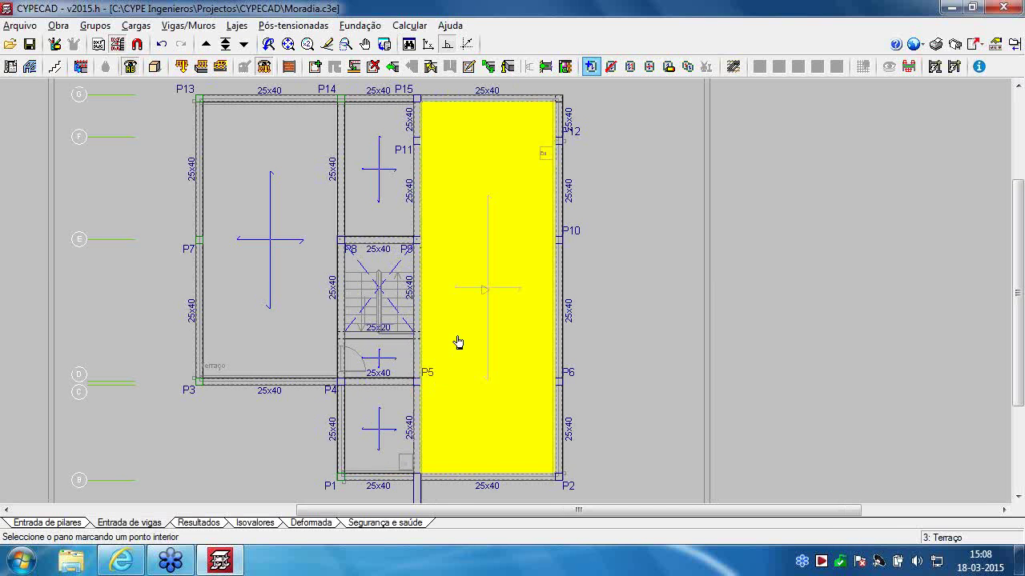
left_click(213, 32)
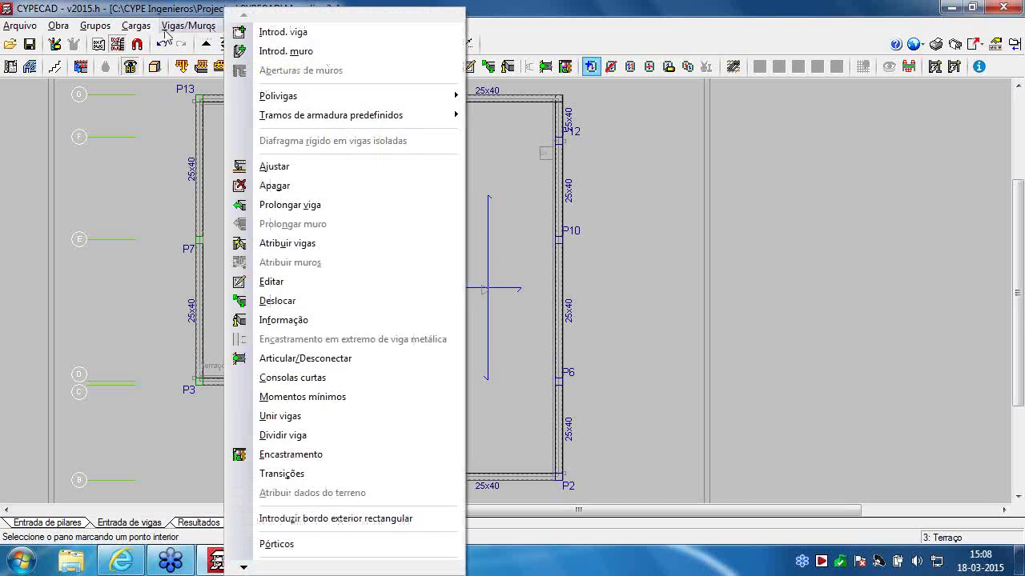
mouse_move(143, 34)
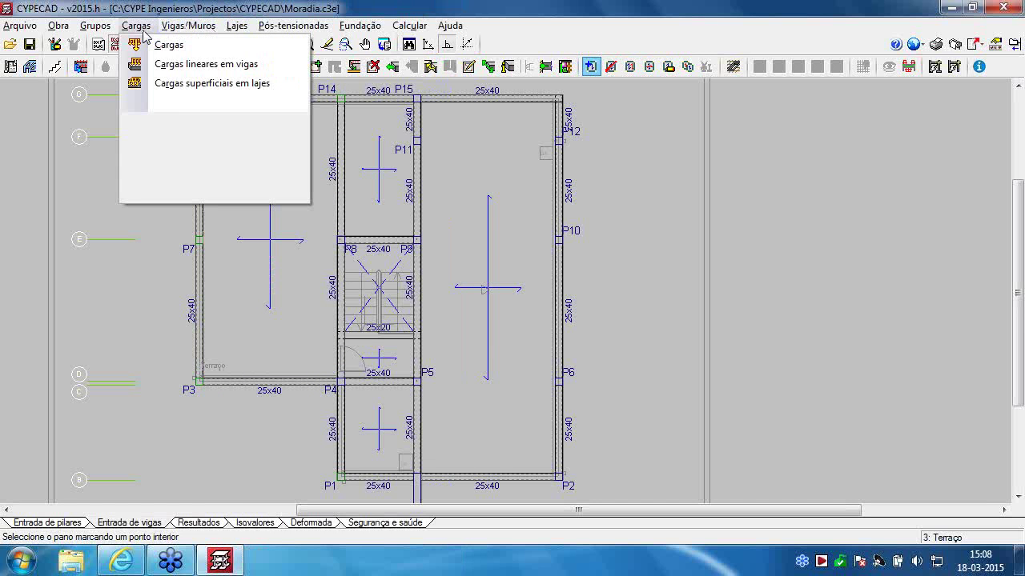
left_click(223, 83)
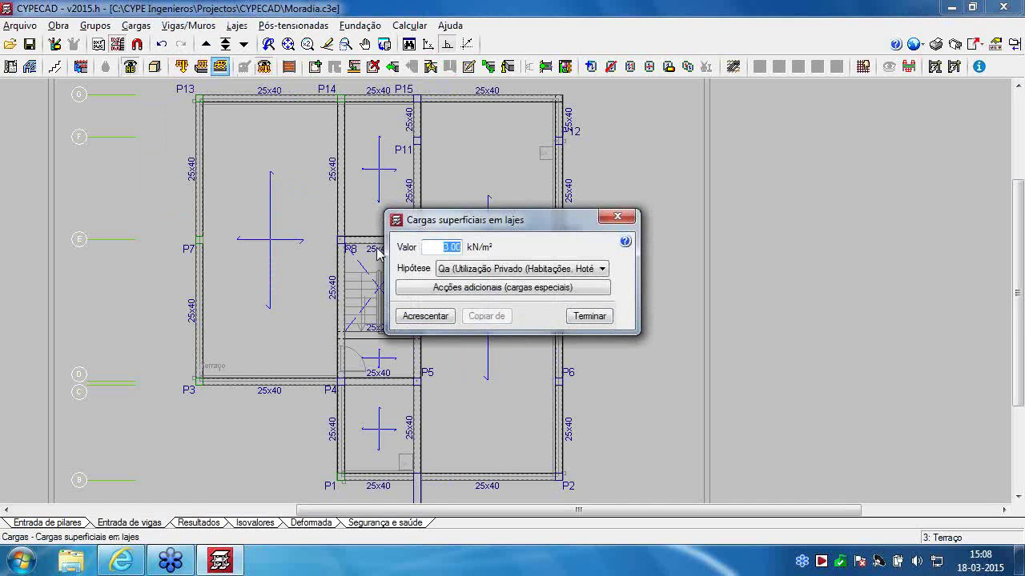
key("BackSpace")
left_click(450, 270)
left_click(503, 286)
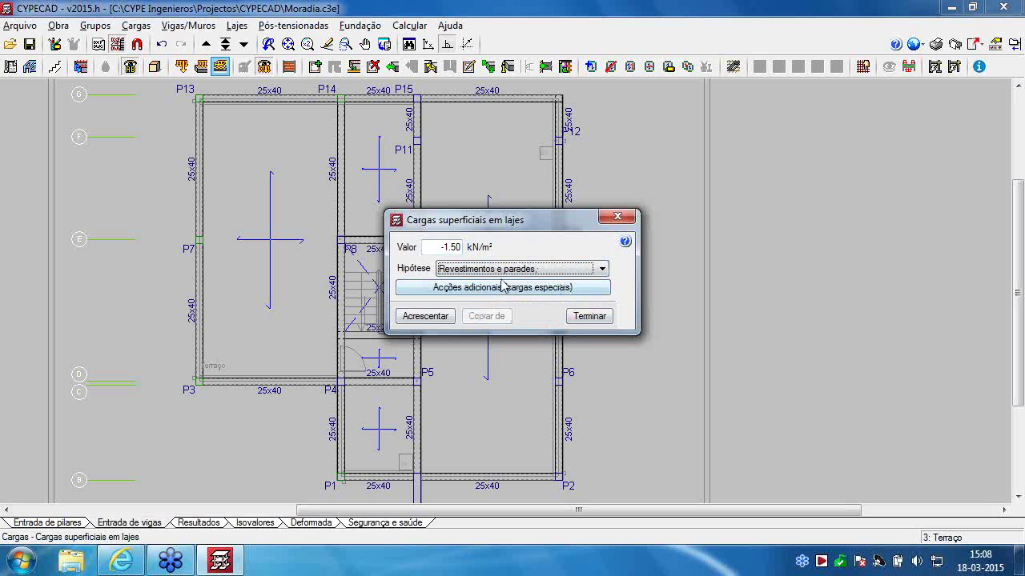
left_click(426, 317)
left_click(491, 274)
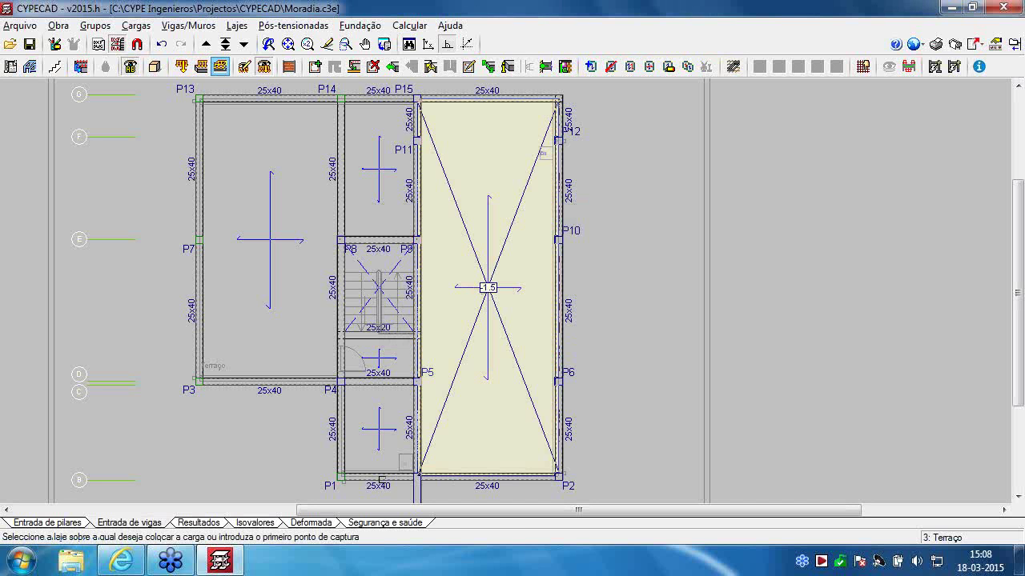
left_click(382, 447)
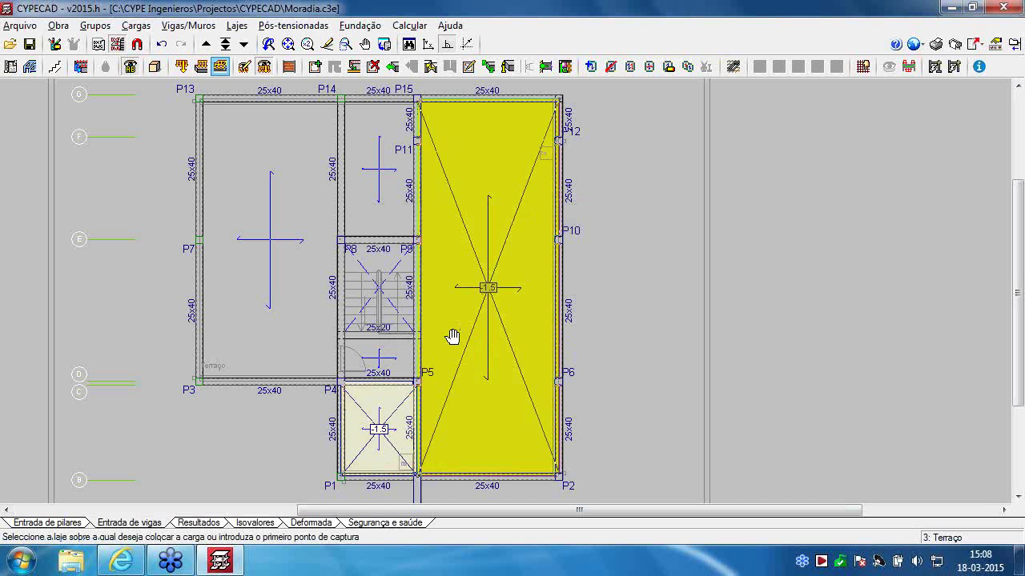
middle_click_drag(439, 332, 443, 343)
scroll(432, 342, "down", 2)
scroll(430, 341, "up", 1)
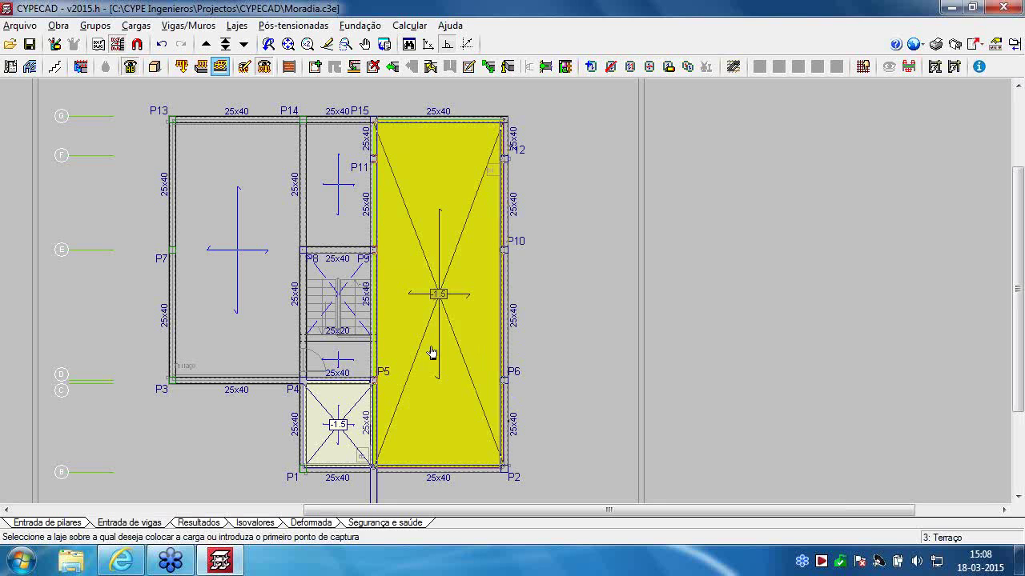
right_click(557, 356)
left_click(425, 313)
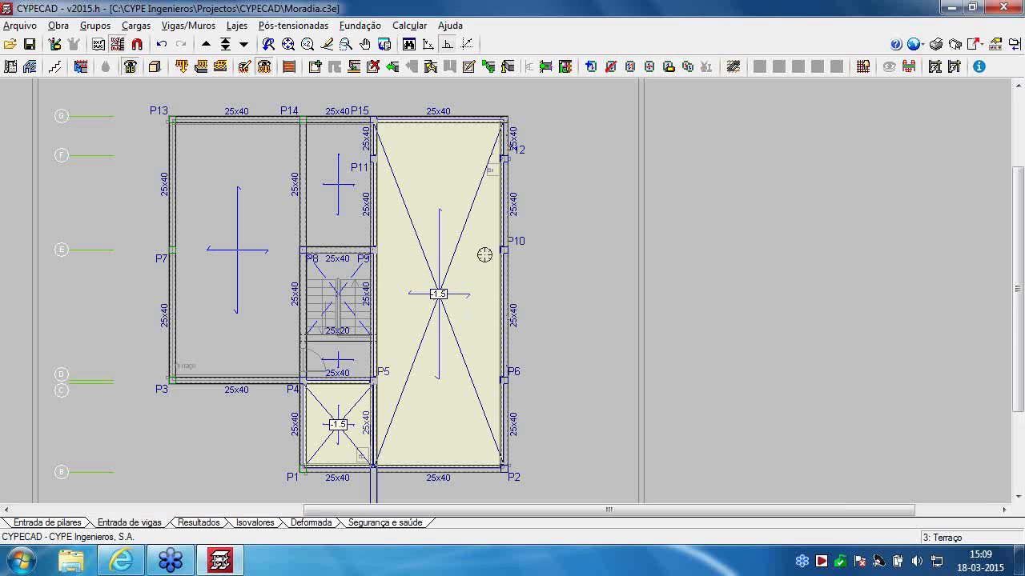
Make the four edge beams from P2 through P6, P10 and P12 to the outer corner common with the upper group Cobertura inclinada
left_click(177, 31)
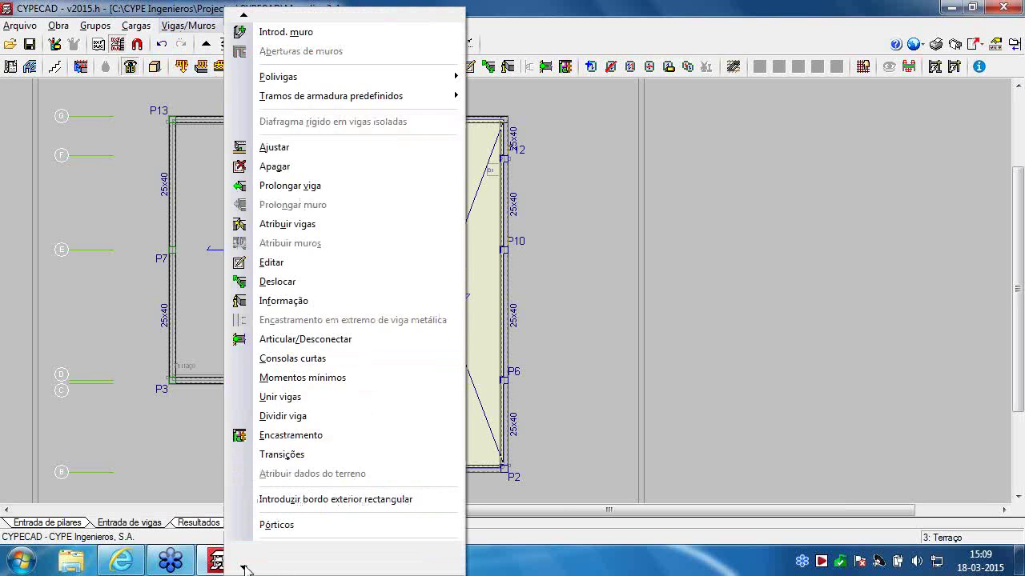
mouse_move(458, 547)
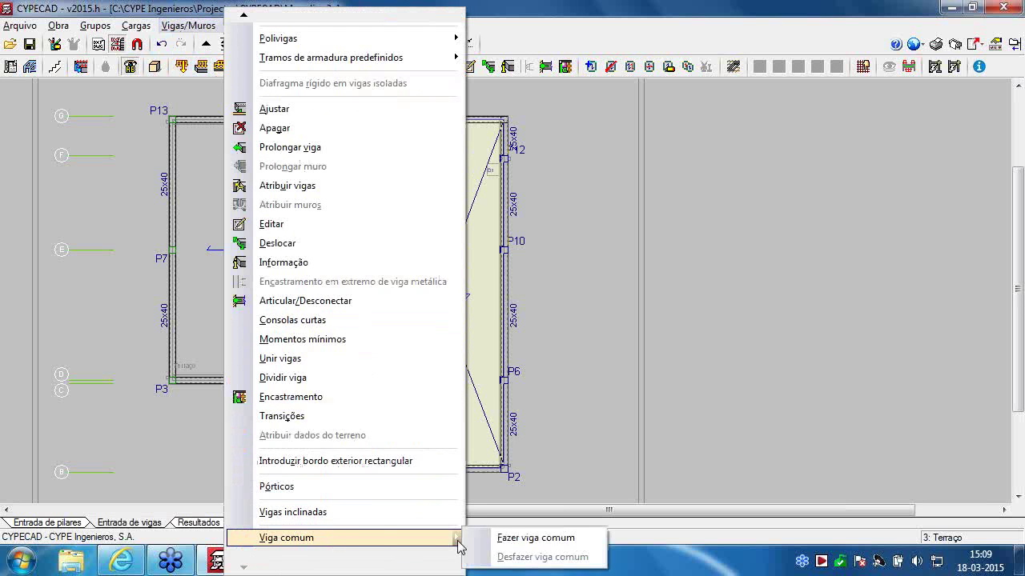
left_click(513, 540)
left_click(512, 430)
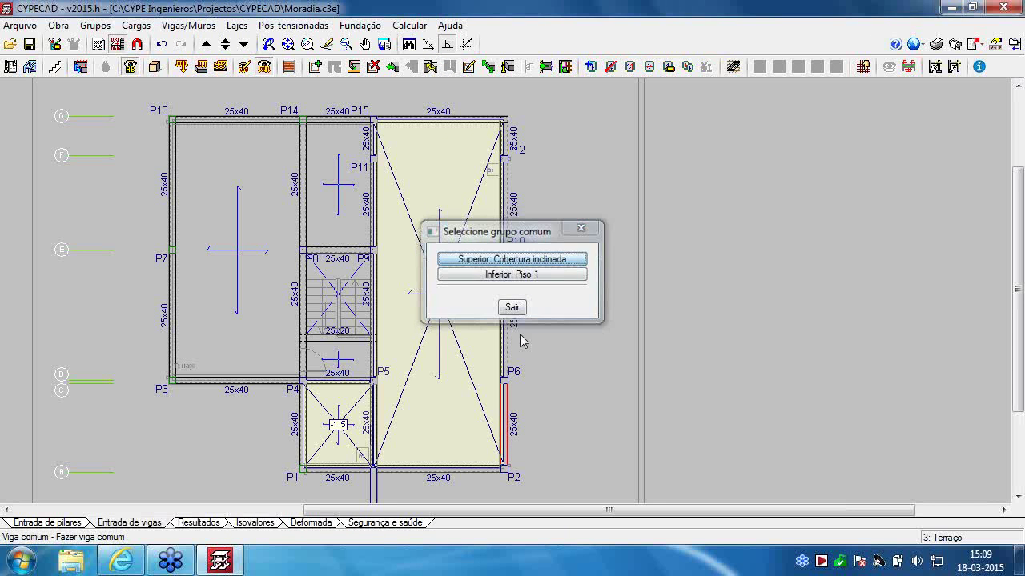
left_click(506, 260)
left_click(513, 260)
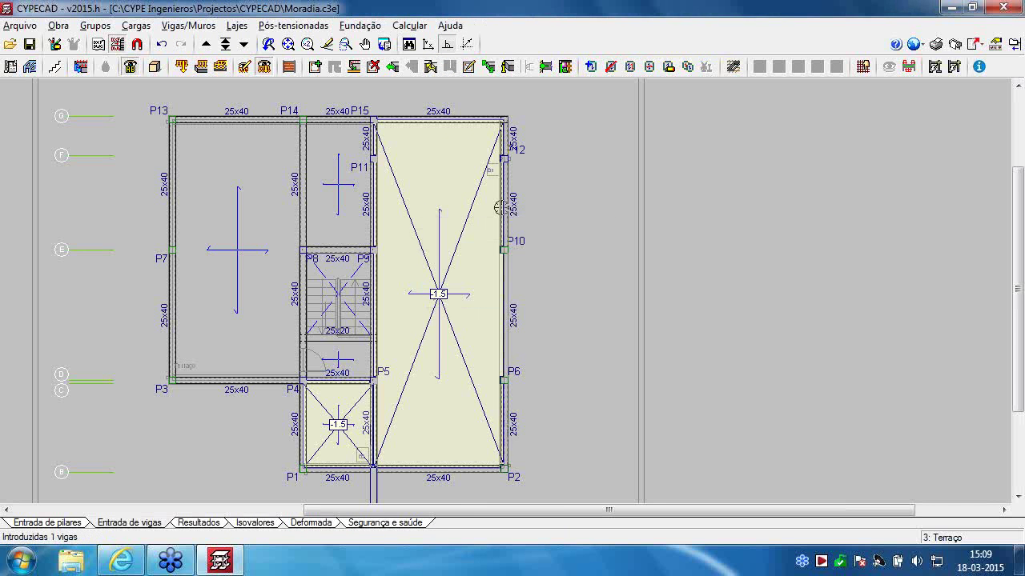
left_click(506, 262)
left_click(509, 260)
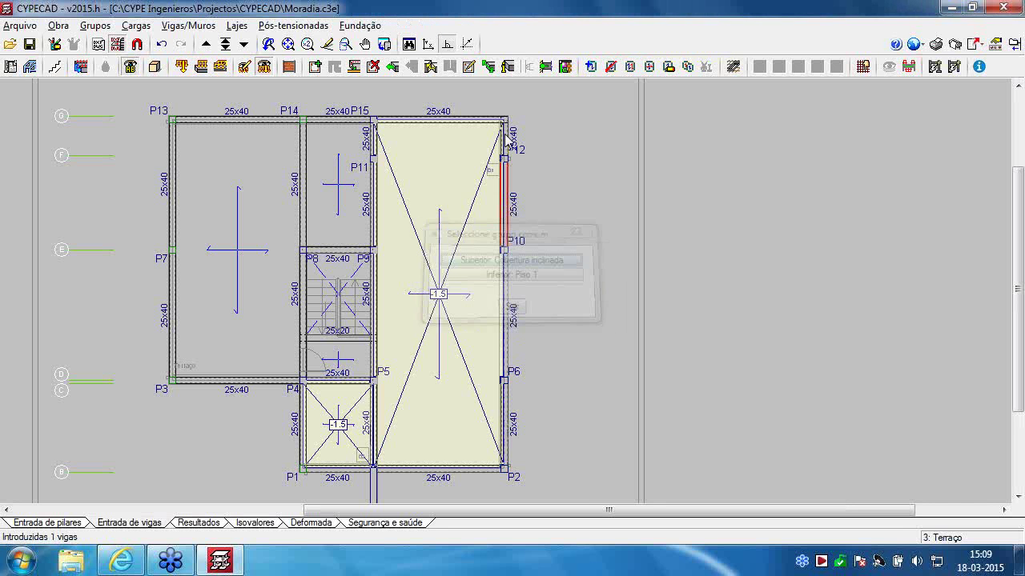
left_click(503, 180)
left_click(506, 260)
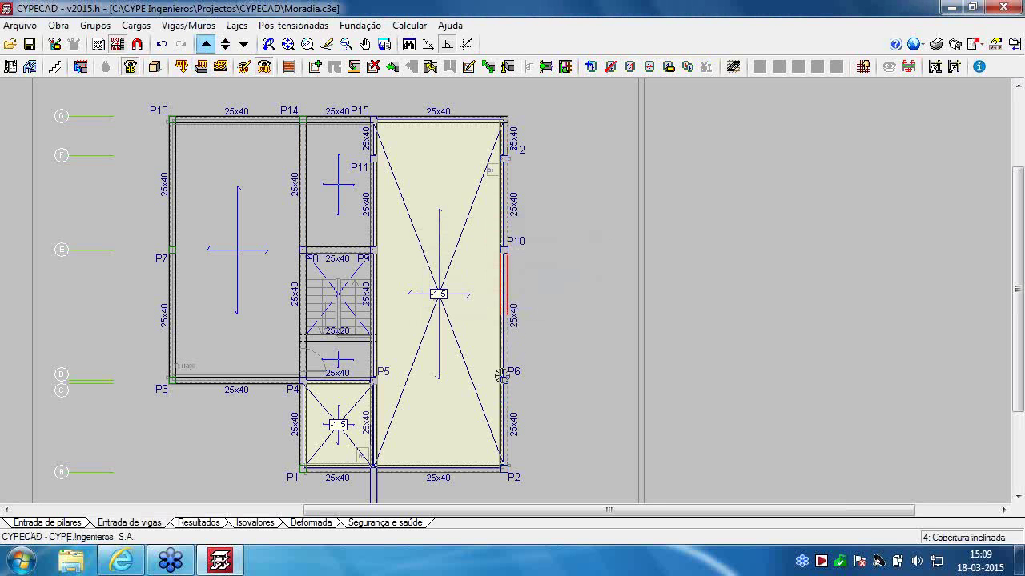
On the Cobertura inclinada floor, draw a 25x40 beam from P2 to a point just past the P16 wall
middle_click_drag(458, 344, 480, 330)
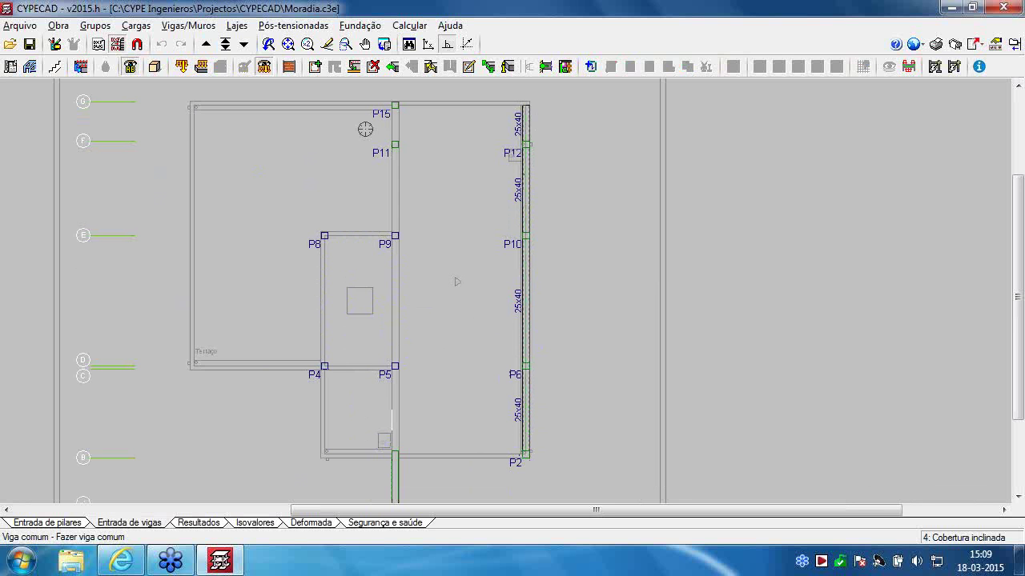
left_click(315, 66)
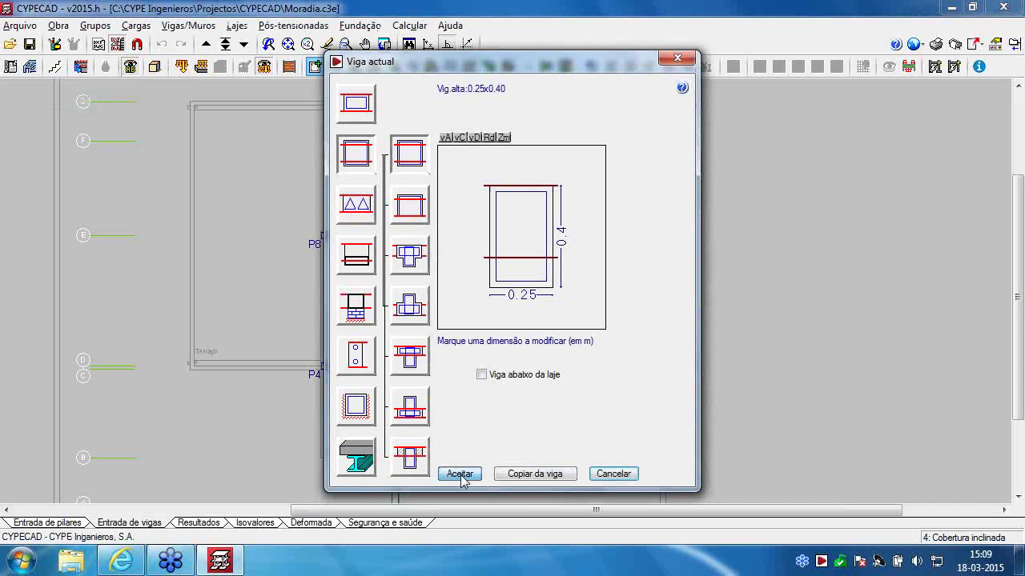
left_click(463, 478)
left_click(526, 454)
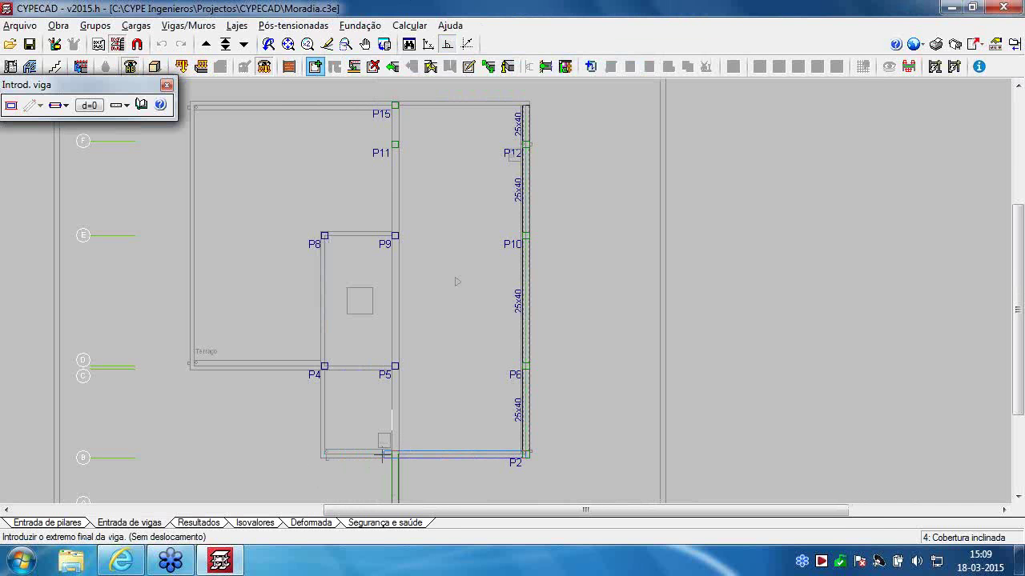
scroll(394, 450, "up", 2)
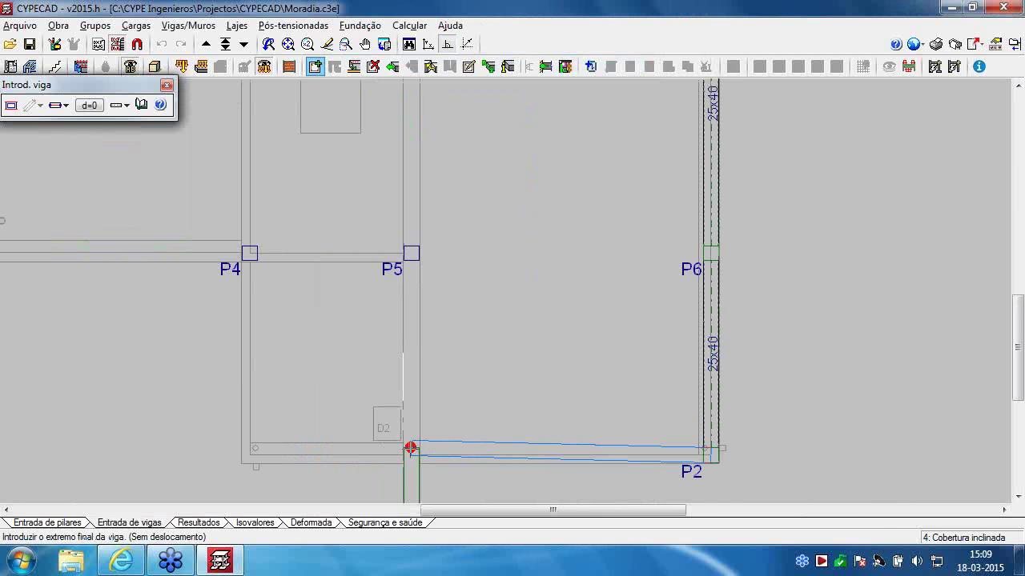
scroll(410, 449, "down", 2)
left_click(352, 453)
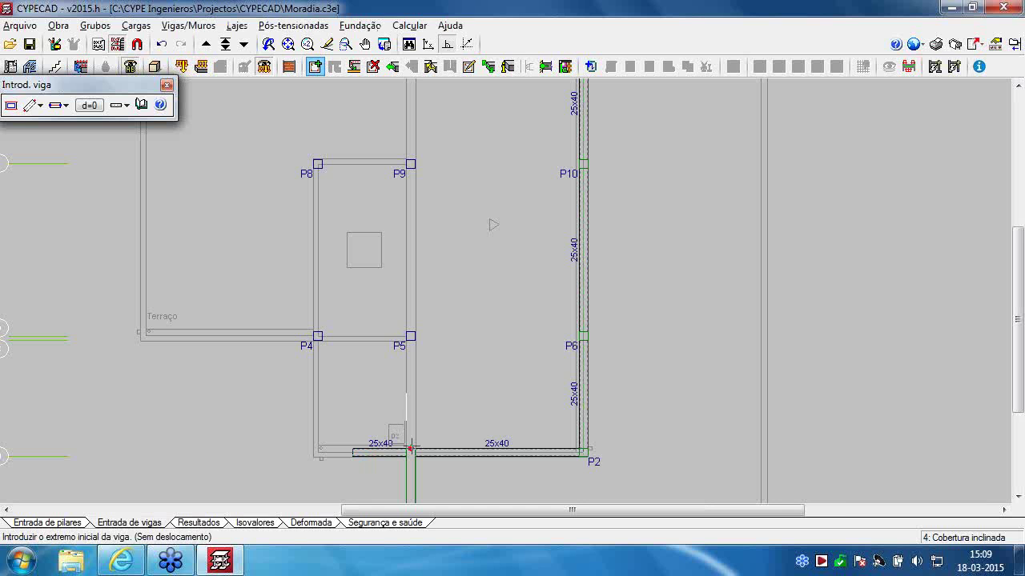
Add 25x40 beams from the P16 wall through P5, P9 and P11 to P15, and from P15 to the outer corner beyond P12
left_click(411, 450)
scroll(435, 279, "down", 1)
left_click(420, 180)
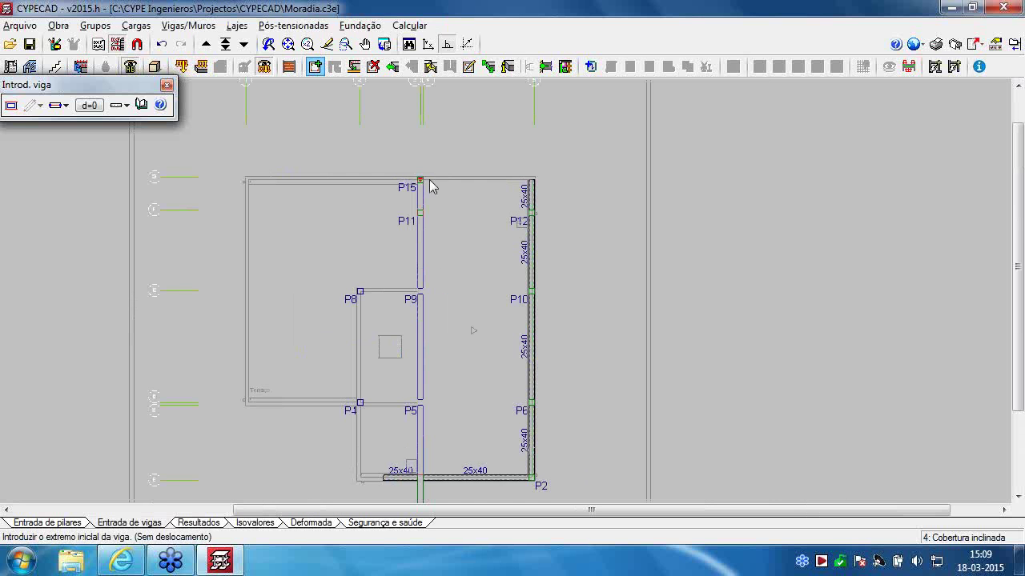
left_click(421, 179)
left_click(533, 178)
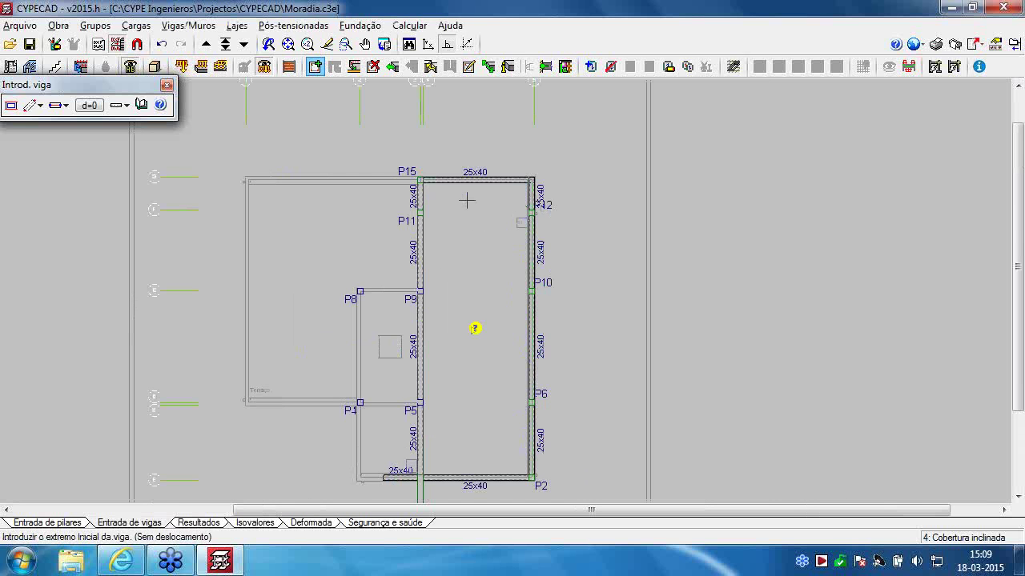
Delete the short beam stub projecting beyond the P16 wall line
scroll(433, 92, "down", 1)
left_click(373, 67)
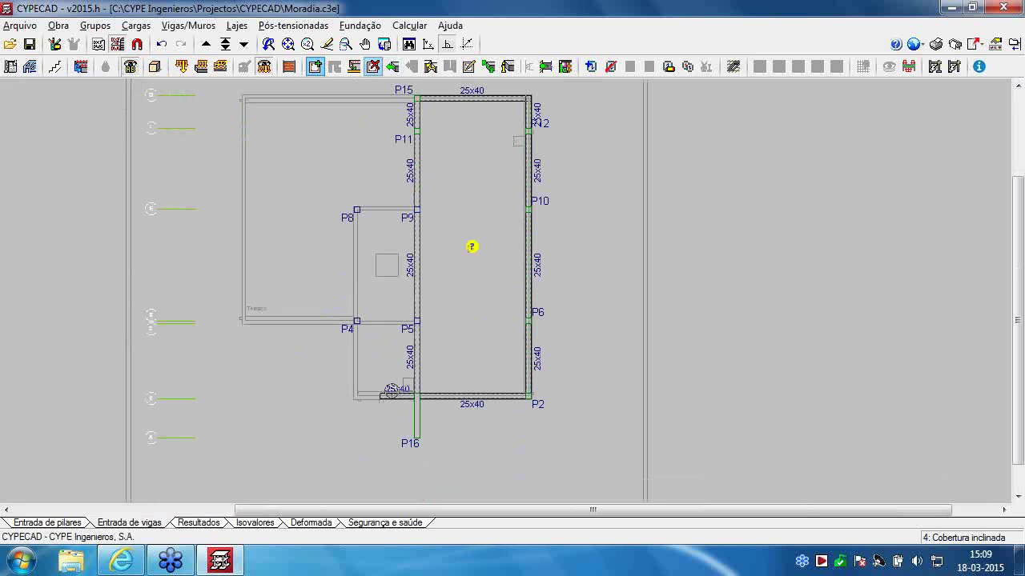
scroll(495, 275, "down", 2)
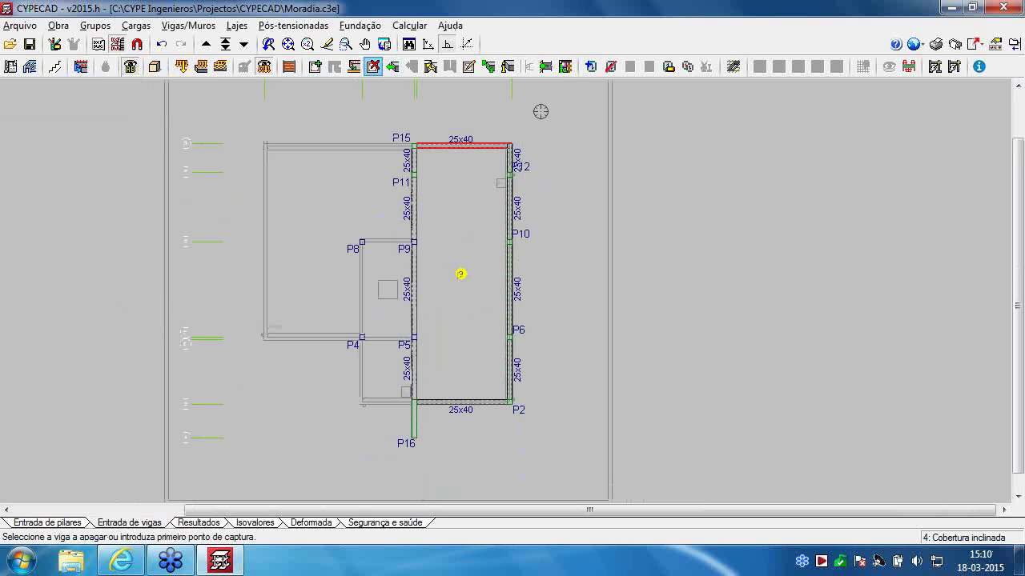
Insert a 20 cm solid slab in the Cobertura inclinada panel, with its reinforcement parallel to a beam
left_click(590, 66)
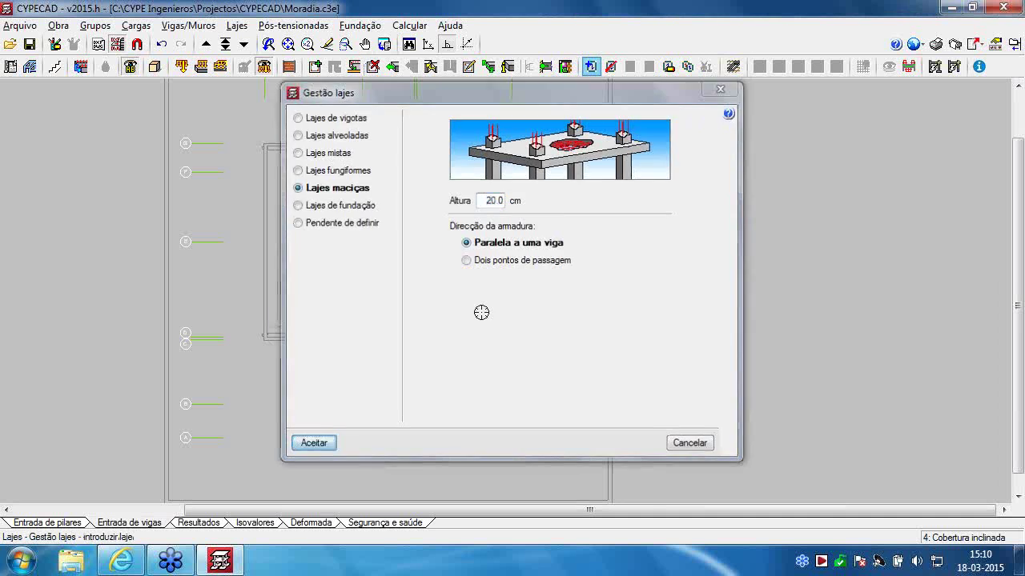
left_click(481, 313)
left_click(468, 344)
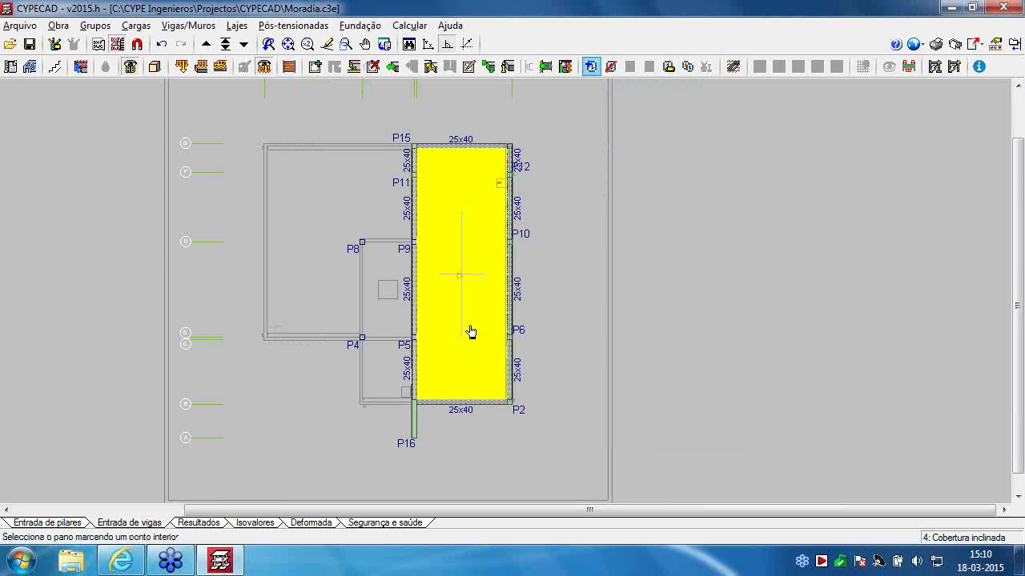
scroll(478, 299, "up", 4)
scroll(461, 349, "down", 2)
scroll(490, 307, "up", 3)
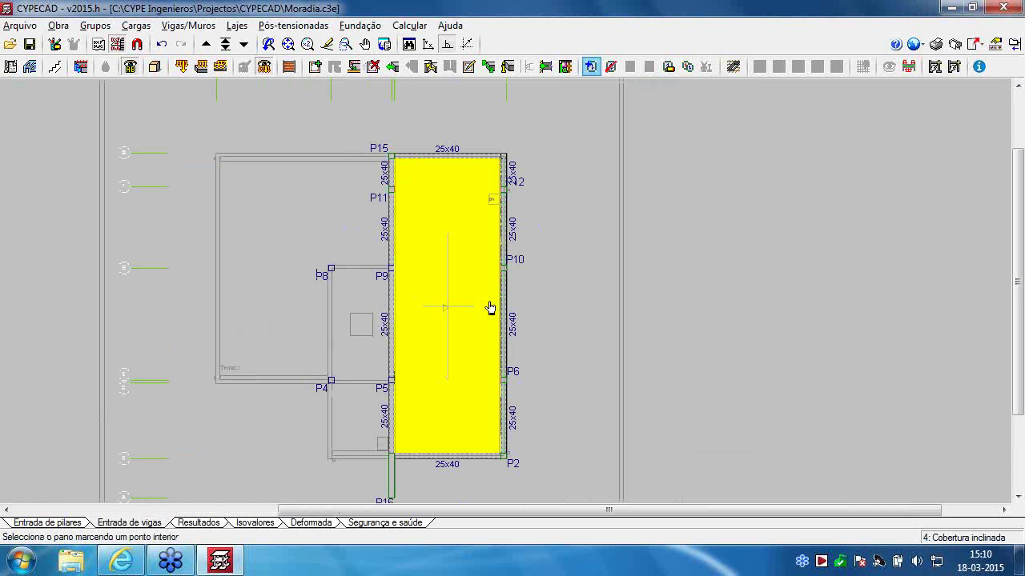
scroll(408, 312, "down", 3)
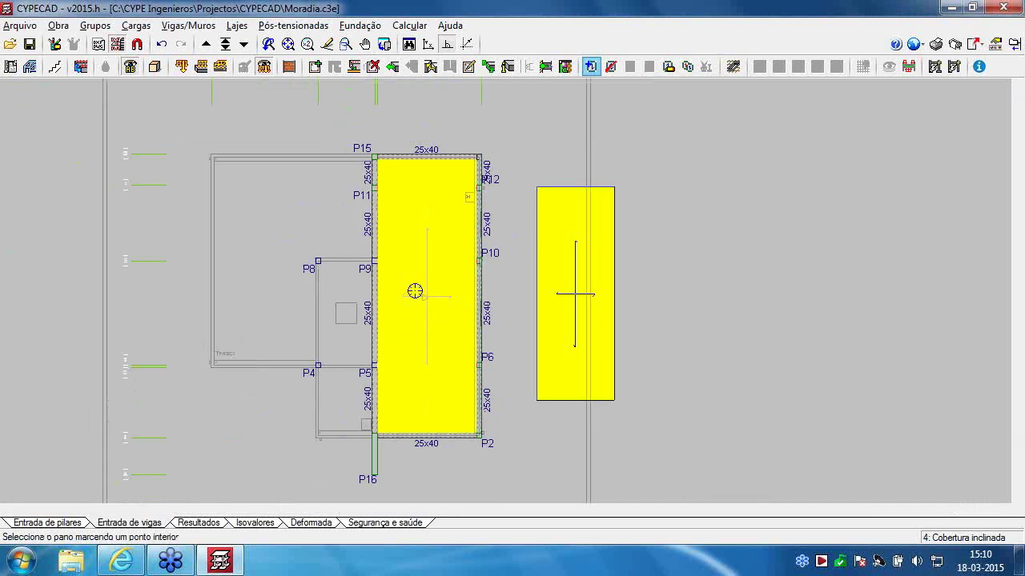
scroll(573, 306, "up", 2)
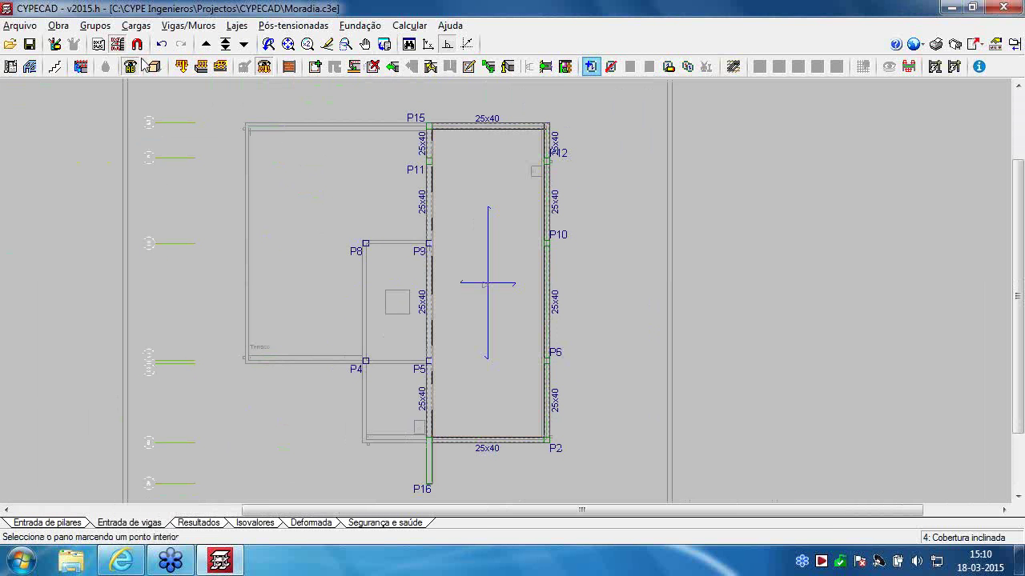
Create a new sloped plane of type '3 pontos com desnível', with its first point at level 0.000 on the beam between P5 and P9
left_click(96, 26)
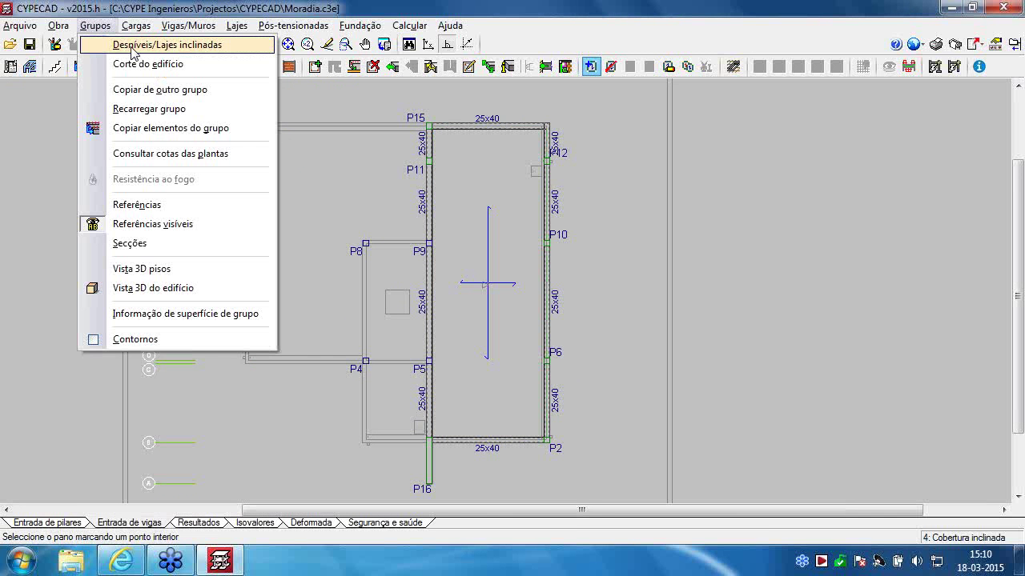
left_click(132, 46)
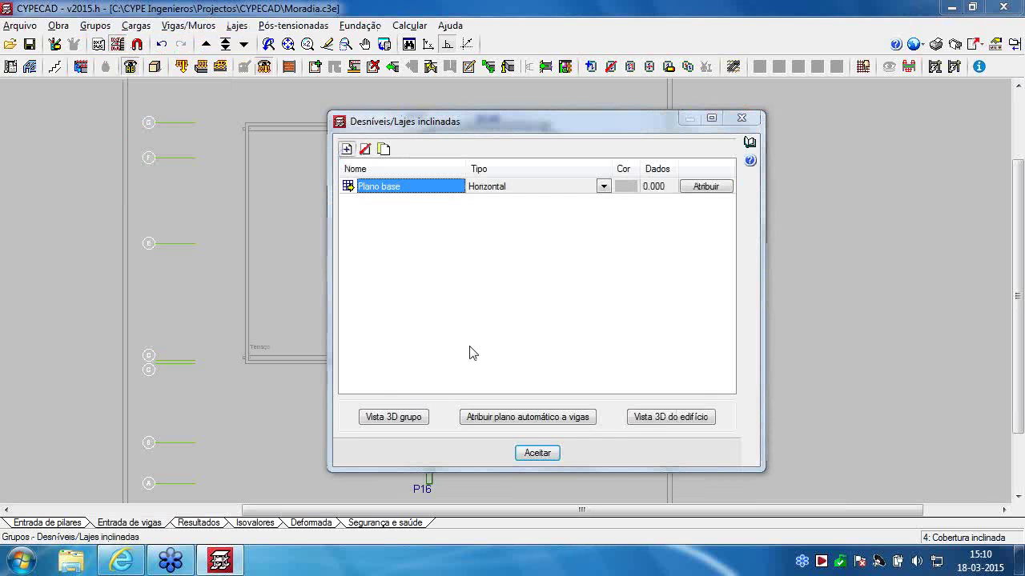
left_click(454, 295)
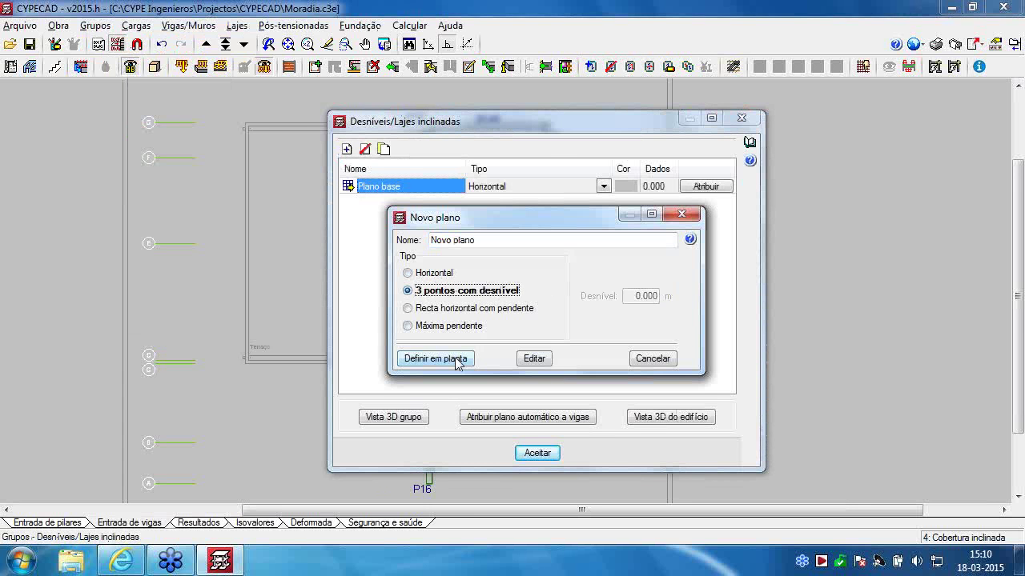
left_click(457, 360)
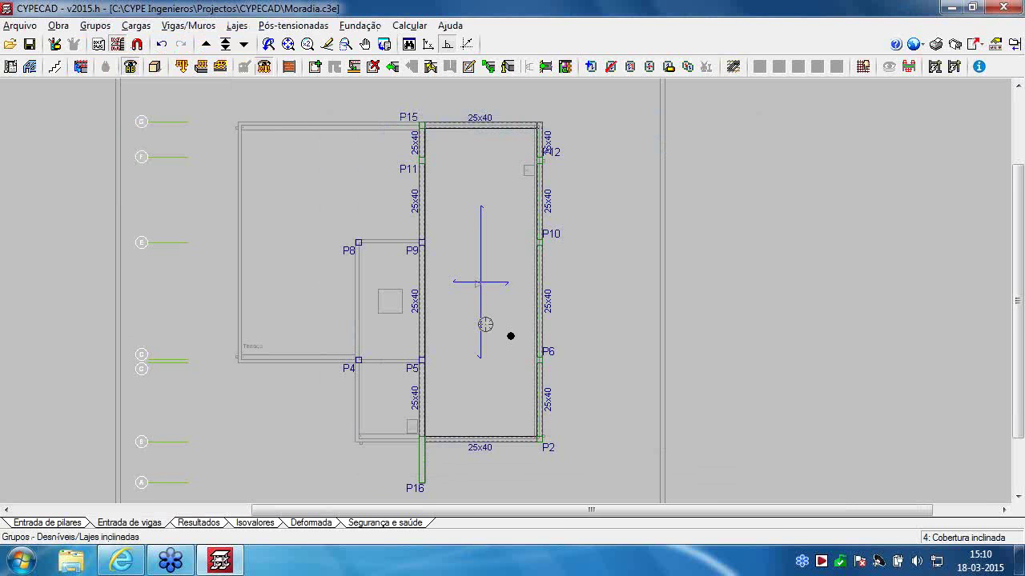
scroll(507, 336, "up", 3)
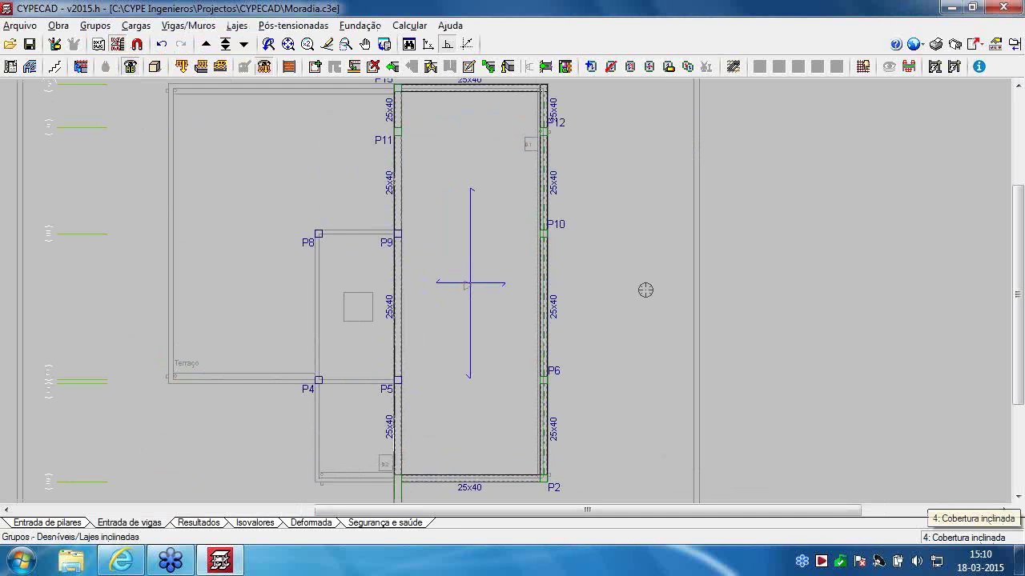
left_click(447, 43)
left_click(397, 314)
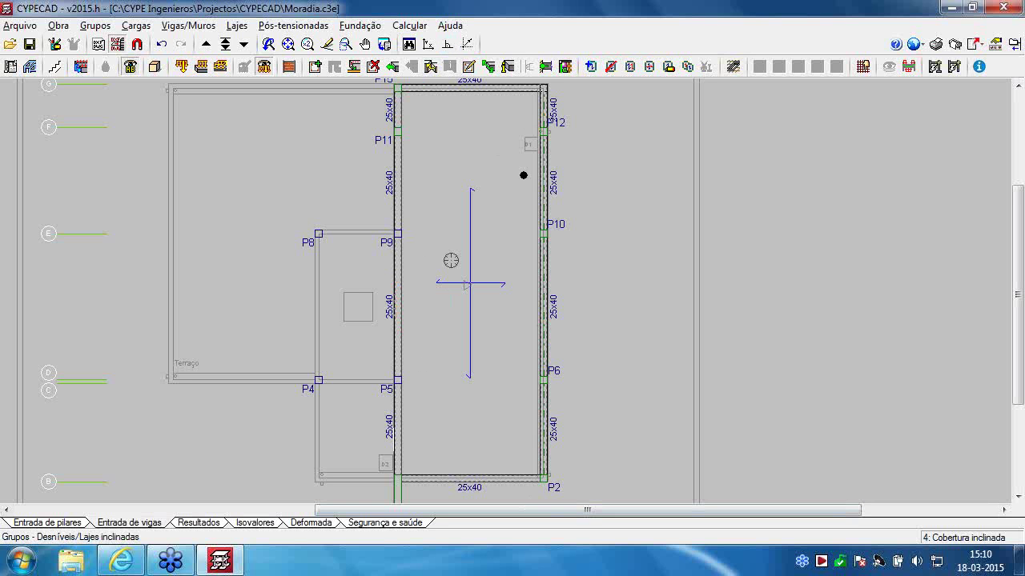
left_click(405, 309)
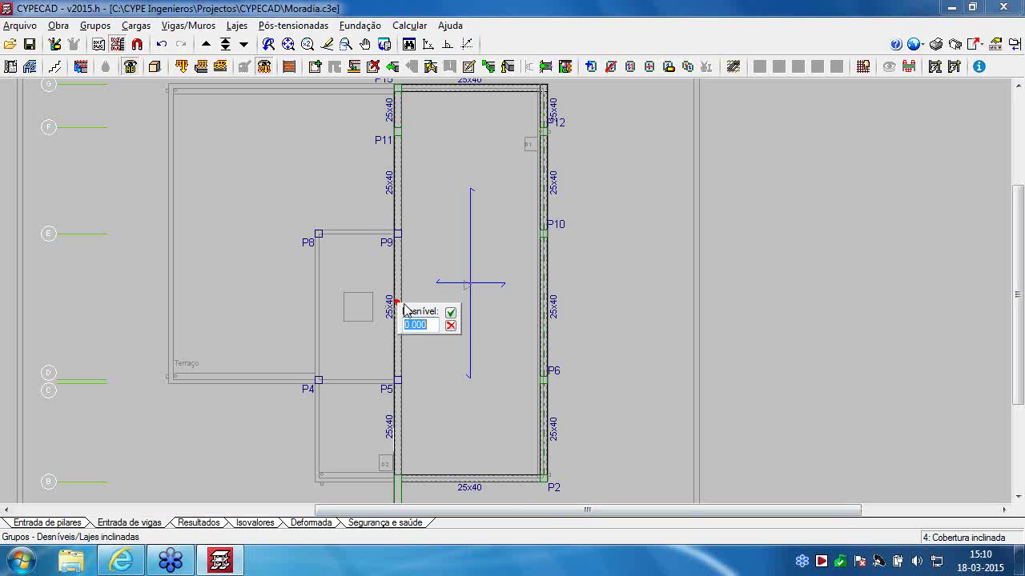
left_click(451, 313)
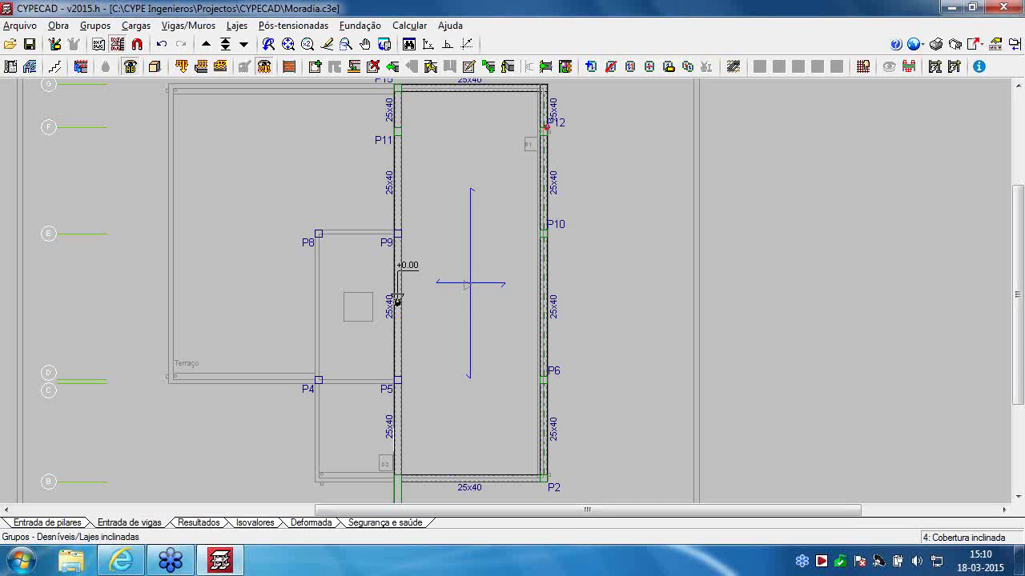
Define the plane's other two points at level -1.5 m, on the outer beam line beyond P12 and near P2
left_click(545, 107)
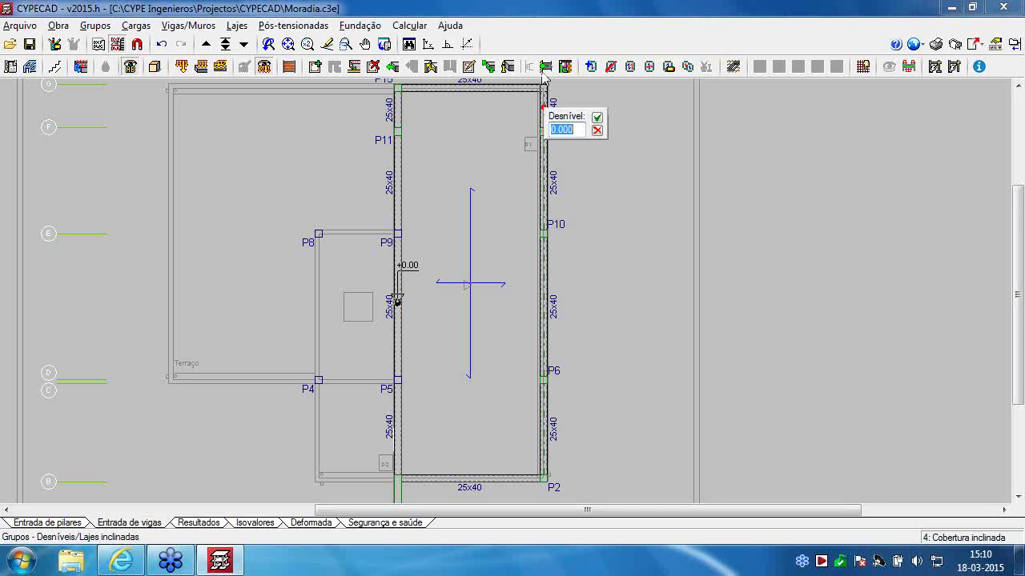
type("-1.5")
left_click(597, 117)
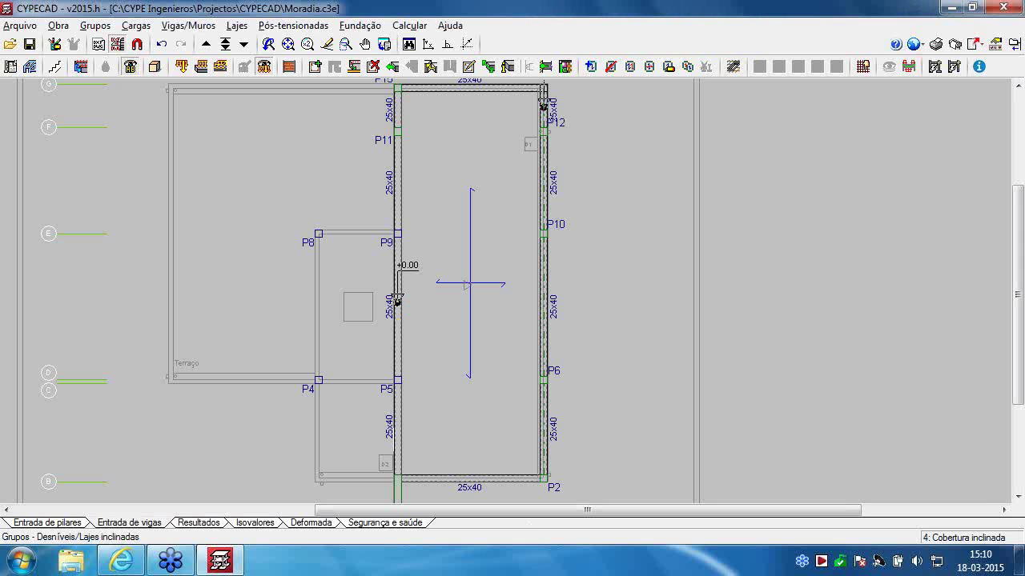
left_click(544, 458)
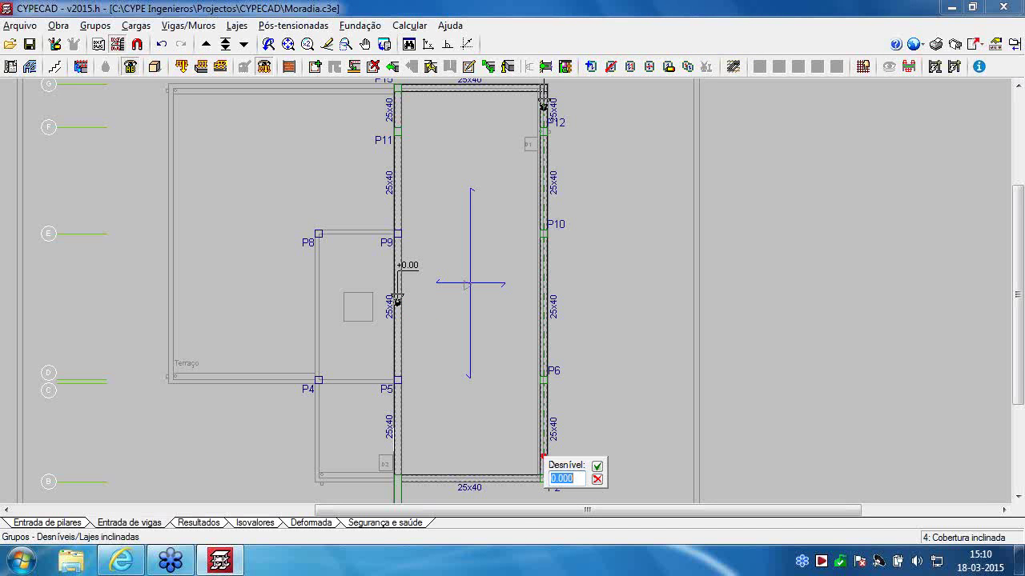
type("-1")
left_click(596, 471)
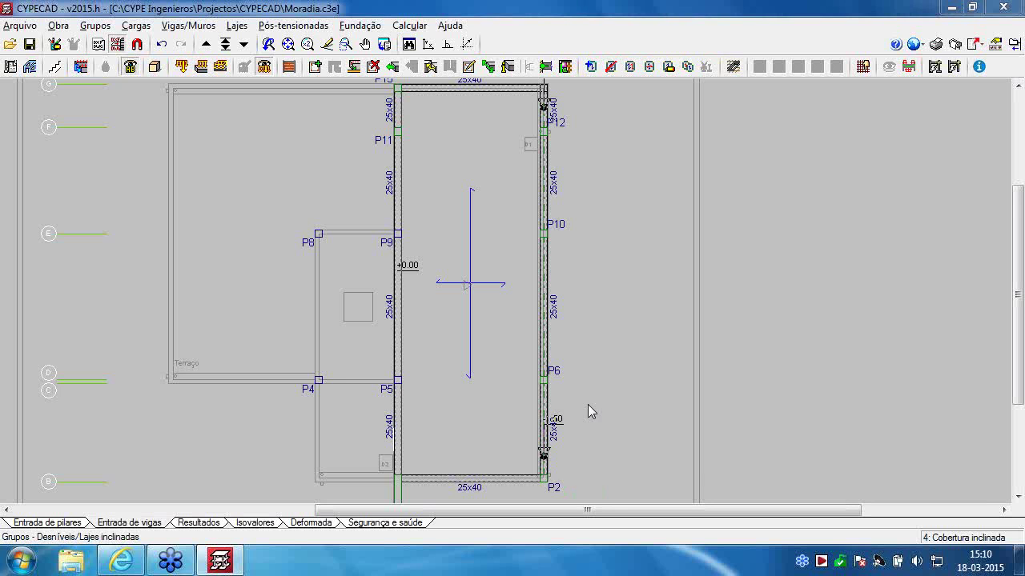
Assign the new three-point plane to the Cobertura inclinada slab panel
left_click(704, 201)
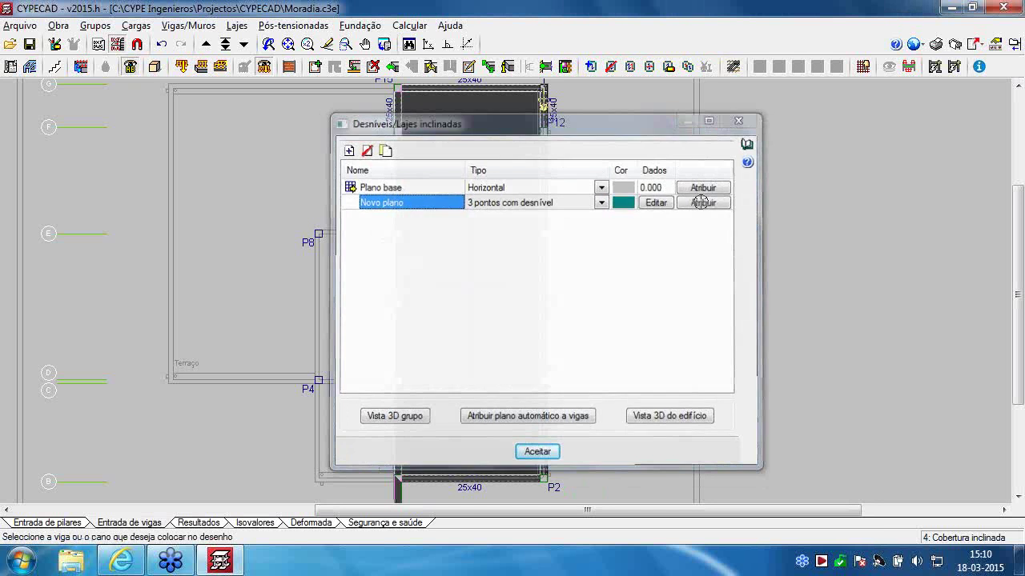
left_click(487, 260)
right_click(495, 268)
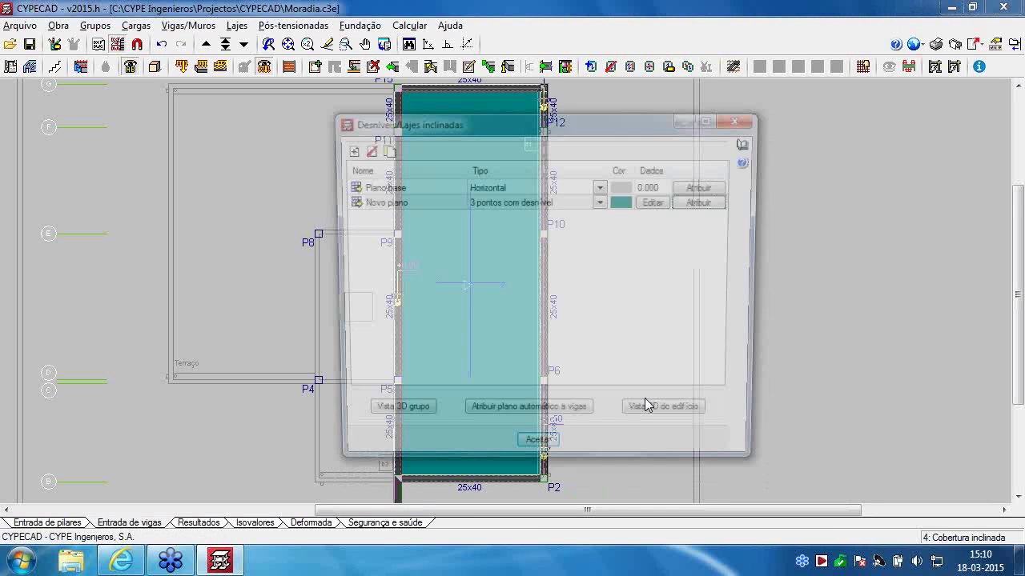
Examine the sloped roof in the 3D view of the building from several sides
left_click(666, 420)
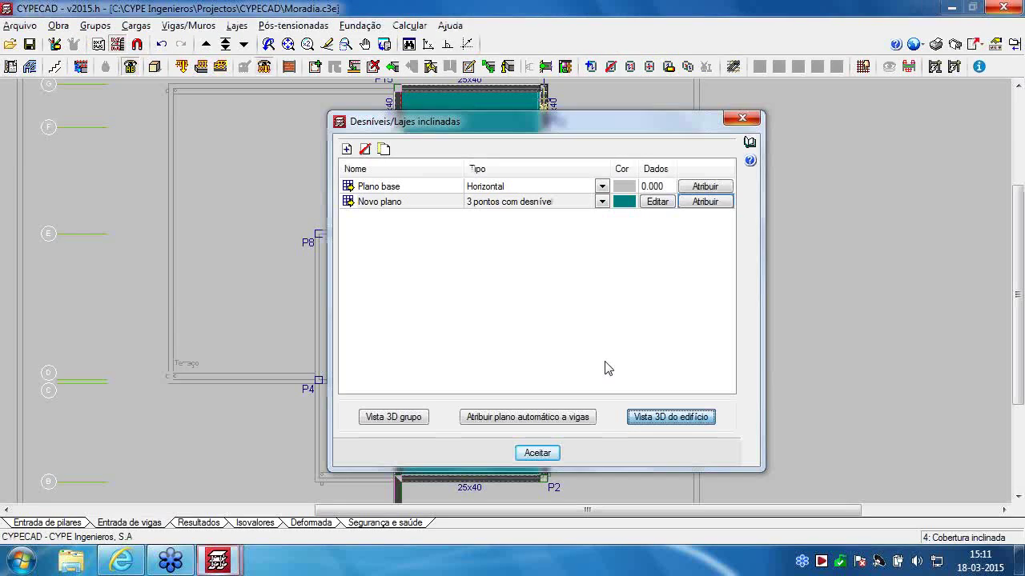
middle_click_drag(574, 368, 497, 181)
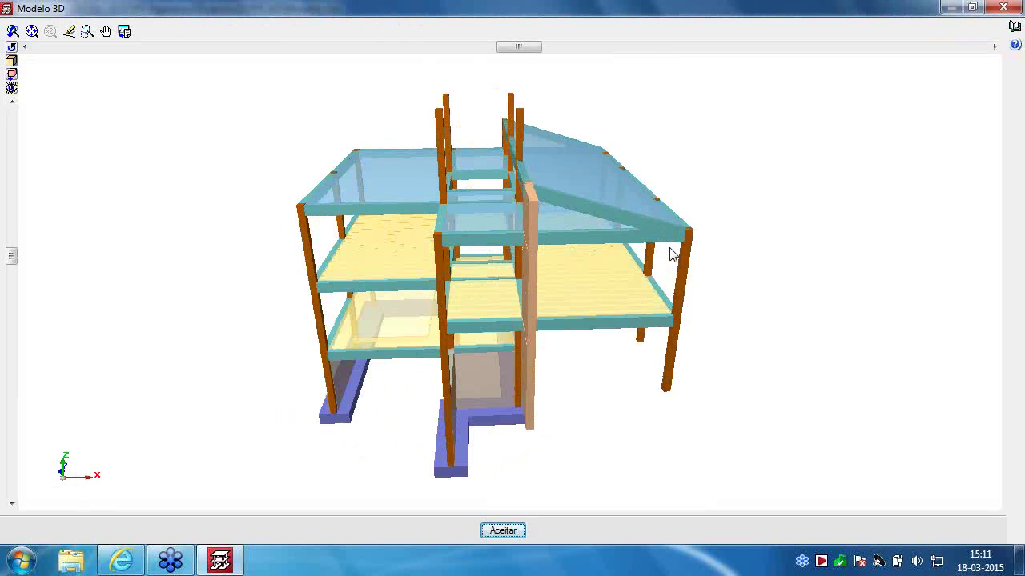
middle_click_drag(671, 255, 675, 196)
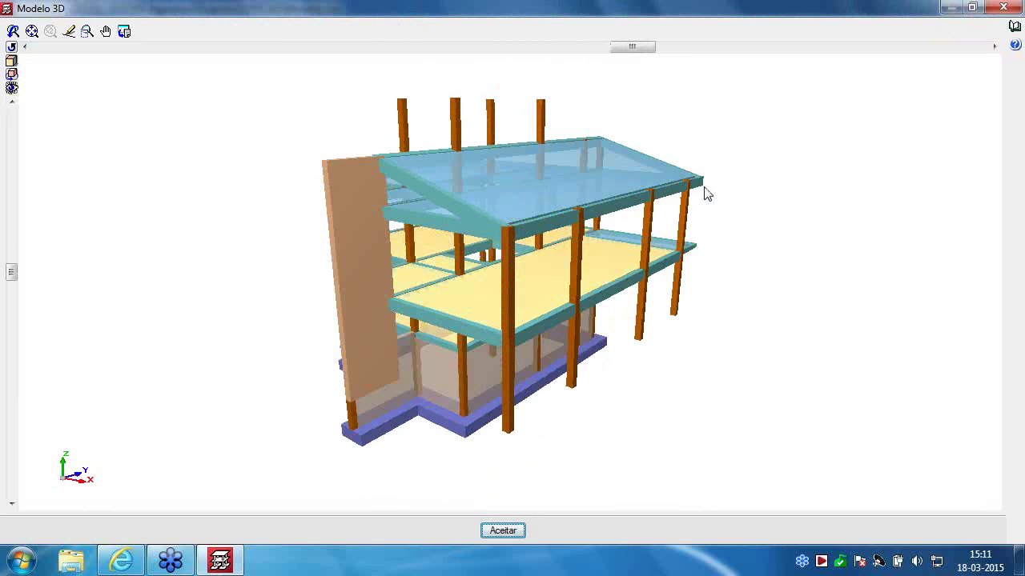
middle_click_drag(584, 244, 608, 273)
scroll(578, 286, "up", 5)
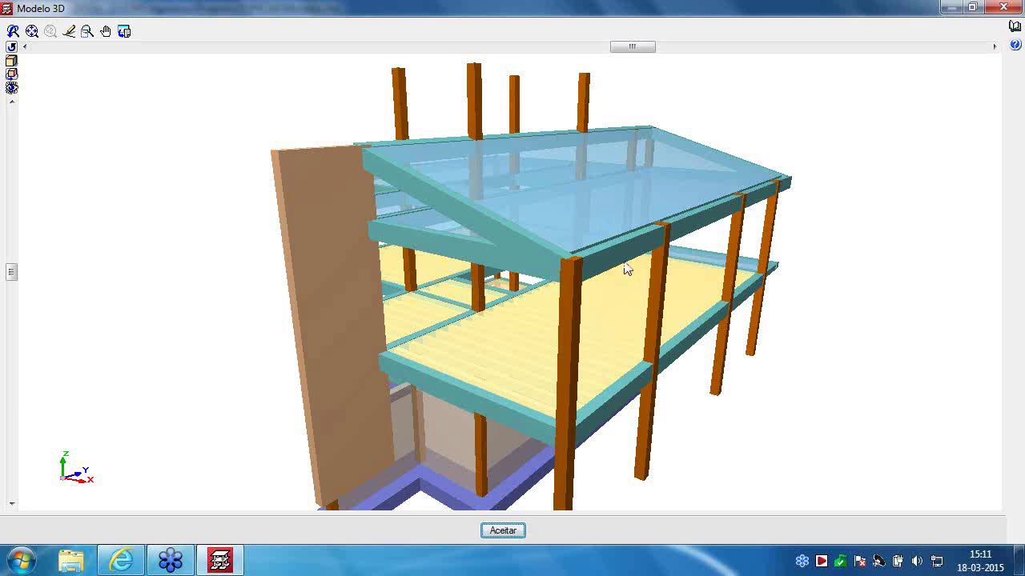
left_click_drag(621, 240, 412, 318)
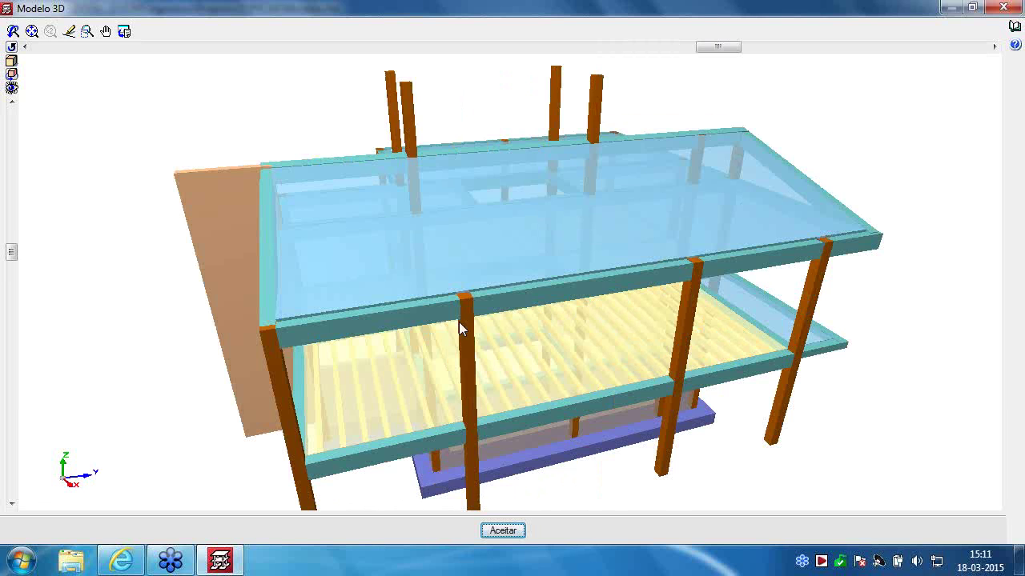
left_click_drag(483, 318, 555, 280)
left_click(1010, 7)
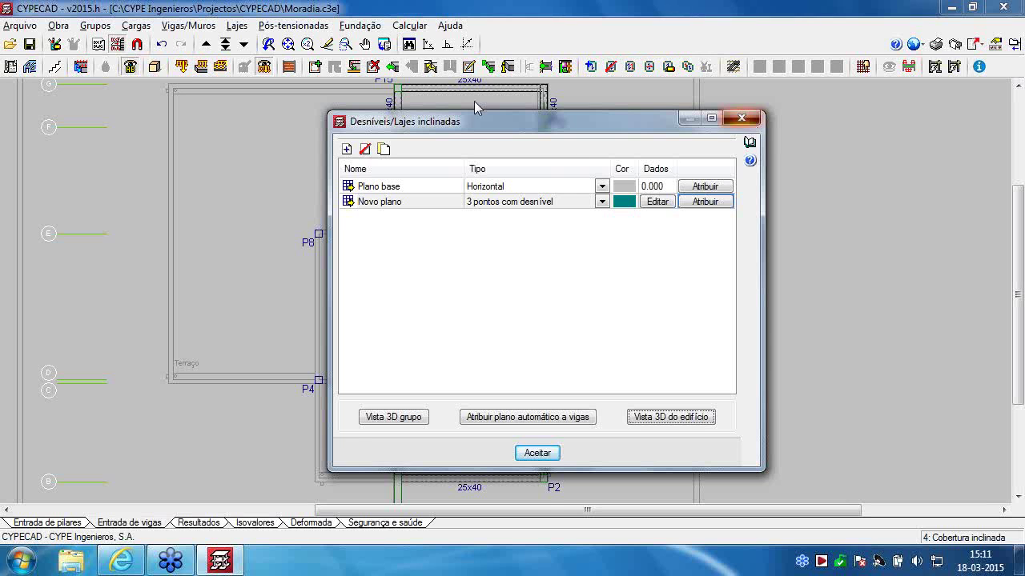
On the Cobertura Caixa de escadas floor, draw 25x40 beams around the stairwell linking P4, P8, P9, P5 and back to P4
left_click(206, 44)
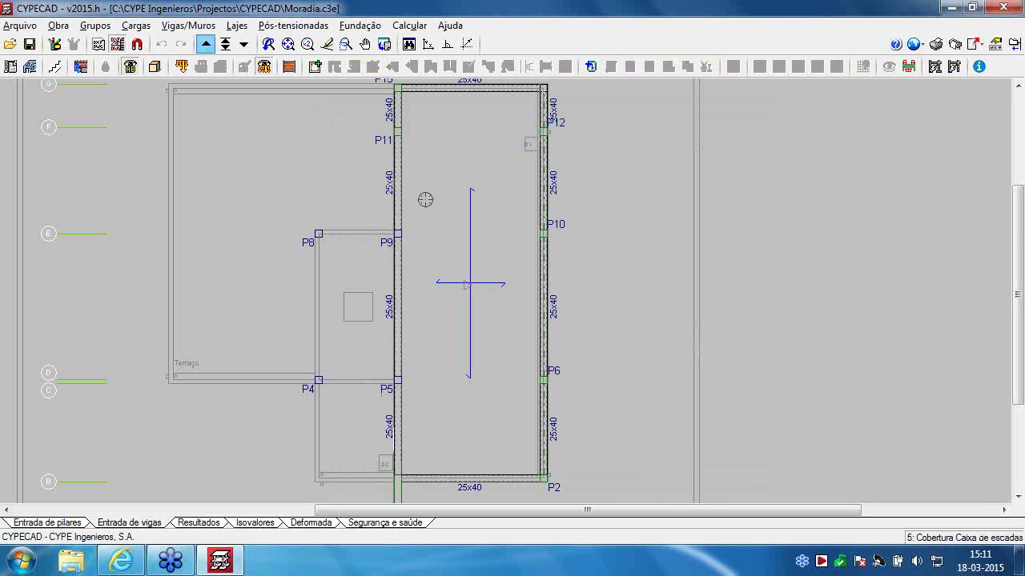
scroll(376, 288, "up", 3)
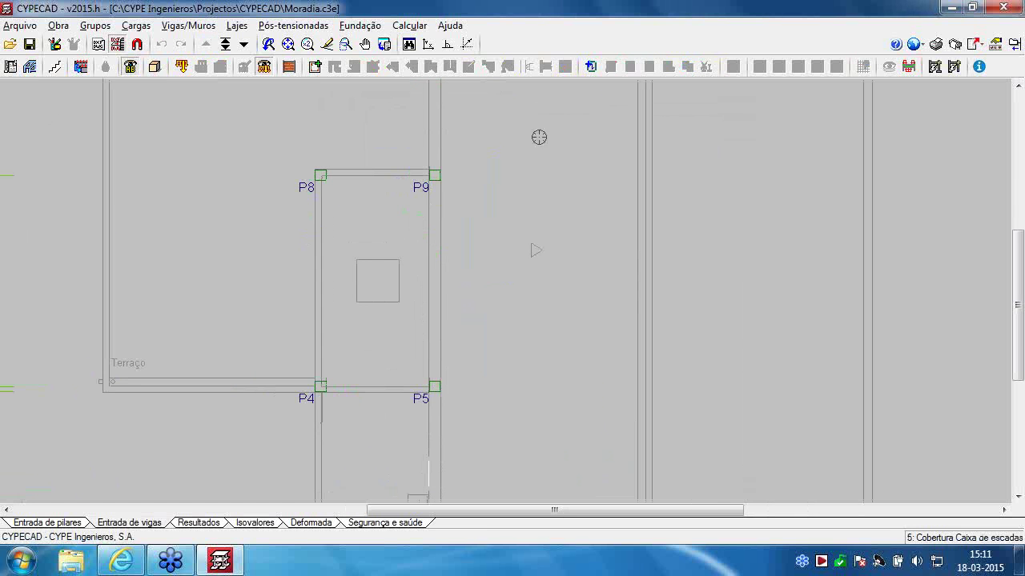
left_click(313, 66)
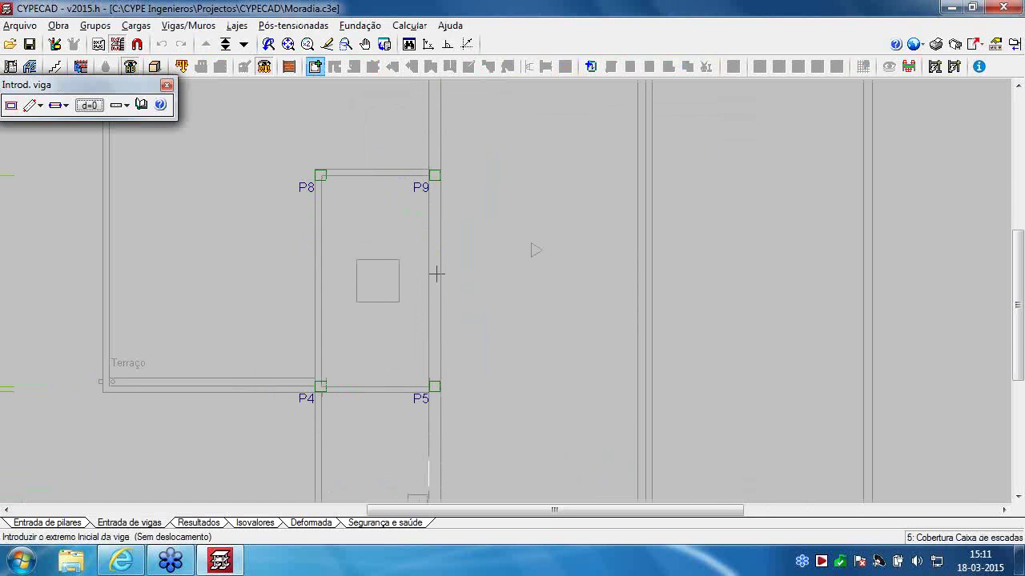
right_click(476, 252)
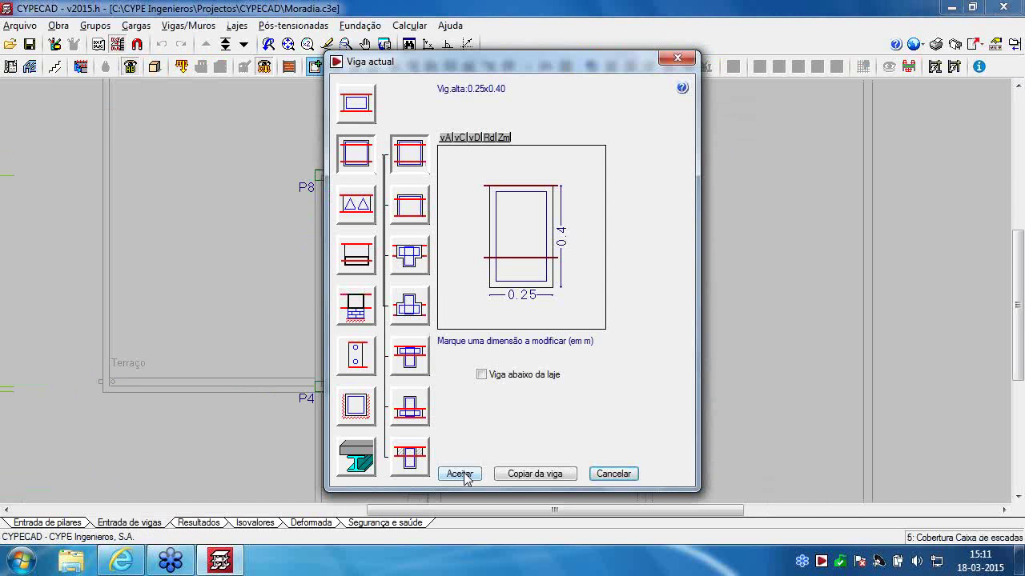
left_click(459, 474)
left_click(320, 386)
left_click(321, 176)
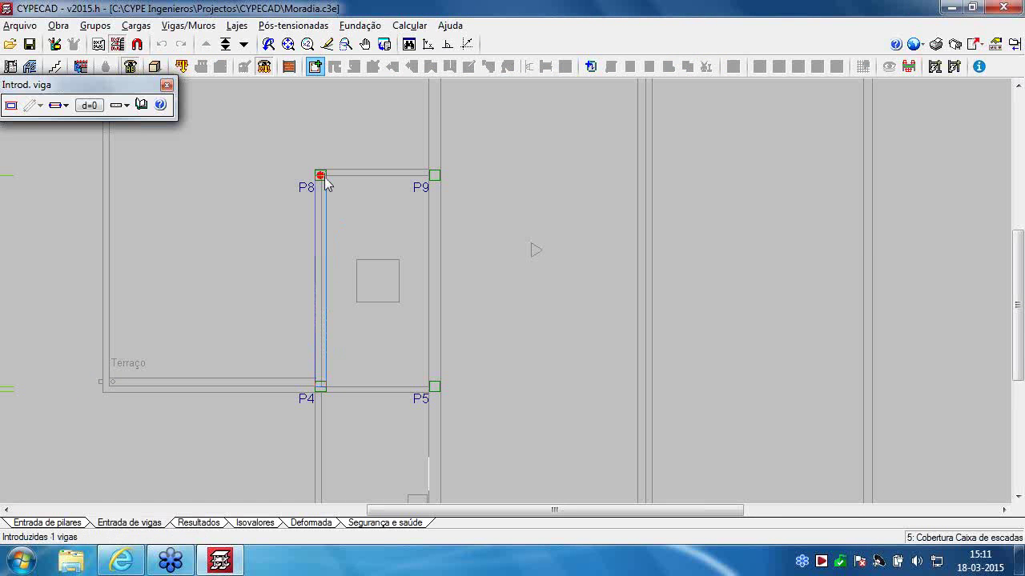
left_click(435, 174)
left_click(435, 386)
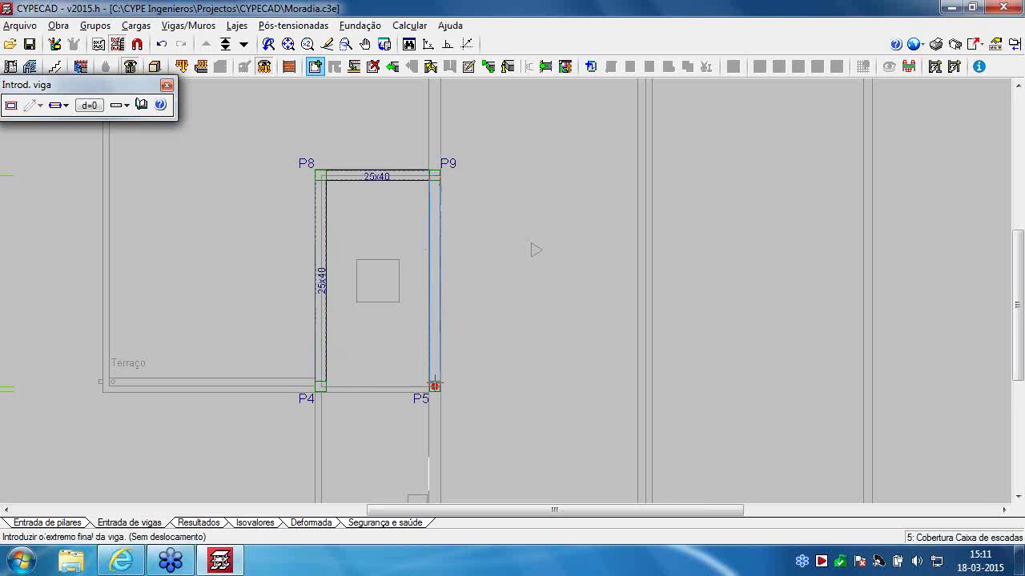
left_click(321, 387)
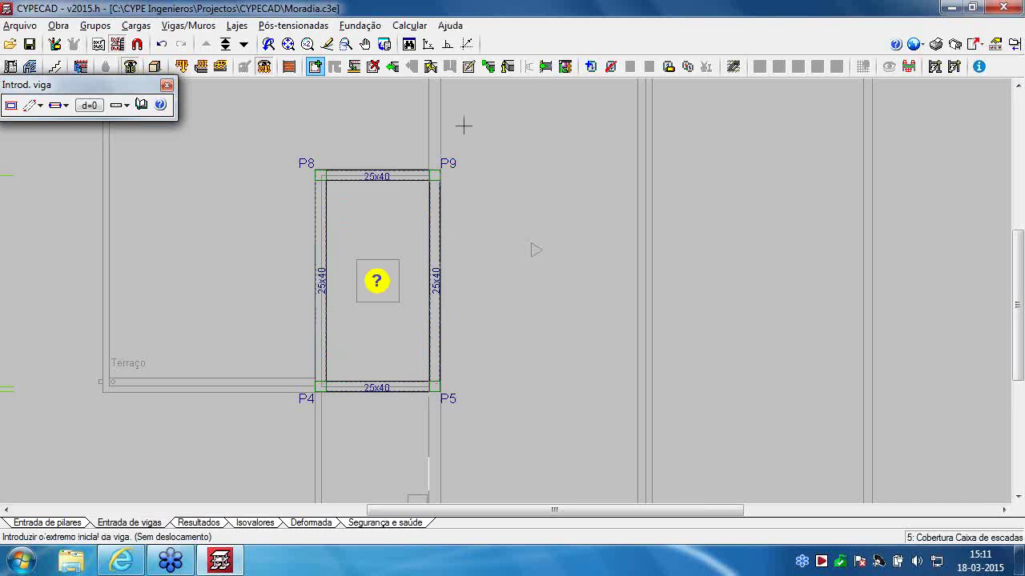
Insert a solid slab in the panel between P4, P5, P8 and P9, with its reinforcement parallel to a beam
left_click(590, 66)
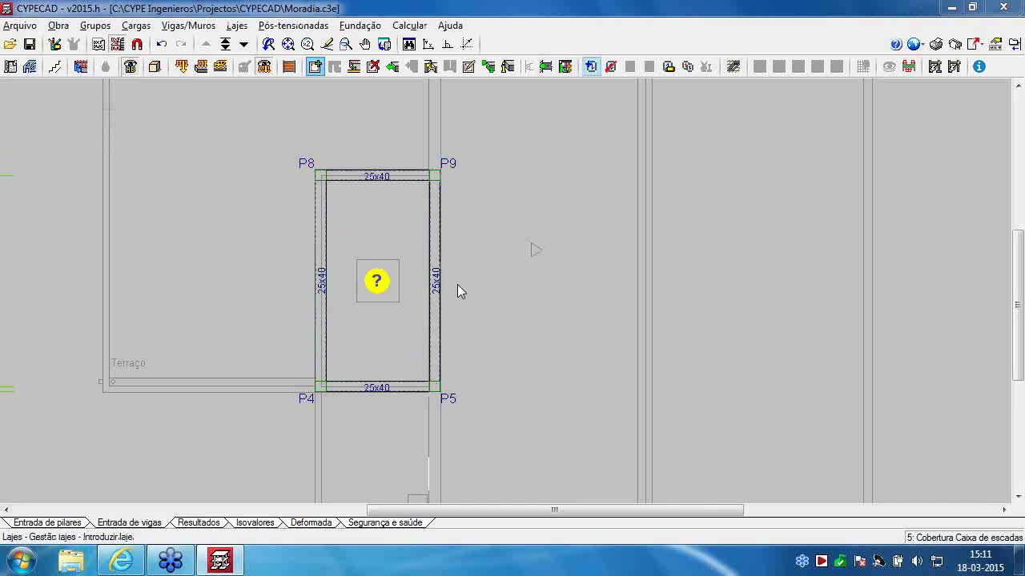
left_click(458, 285)
left_click(313, 442)
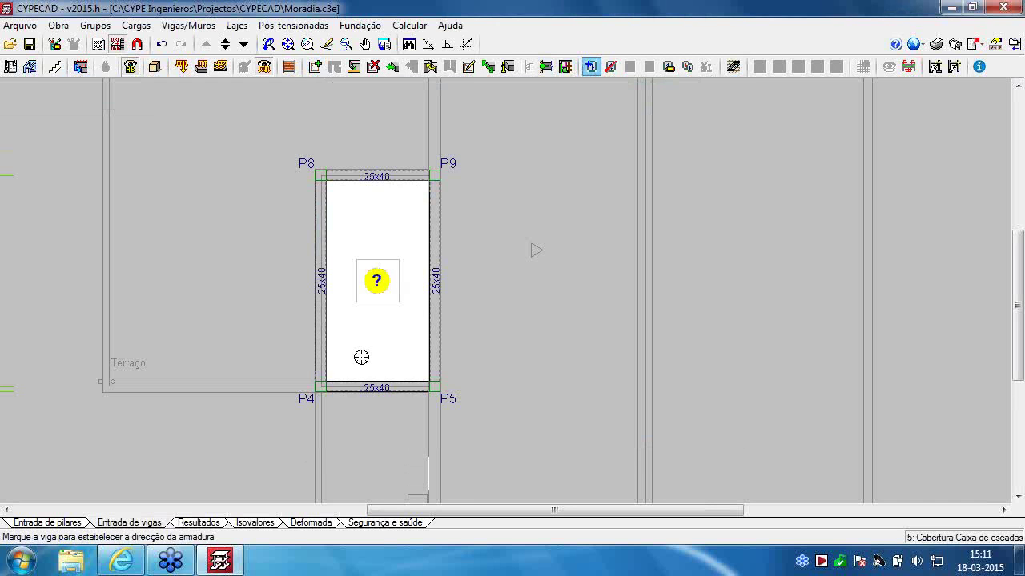
left_click(361, 358)
scroll(357, 284, "up", 3)
Start a rectangular slab opening parallel to a beam, with its edge beam set to the width-less type Lintel não estrutural ou limite
left_click(237, 25)
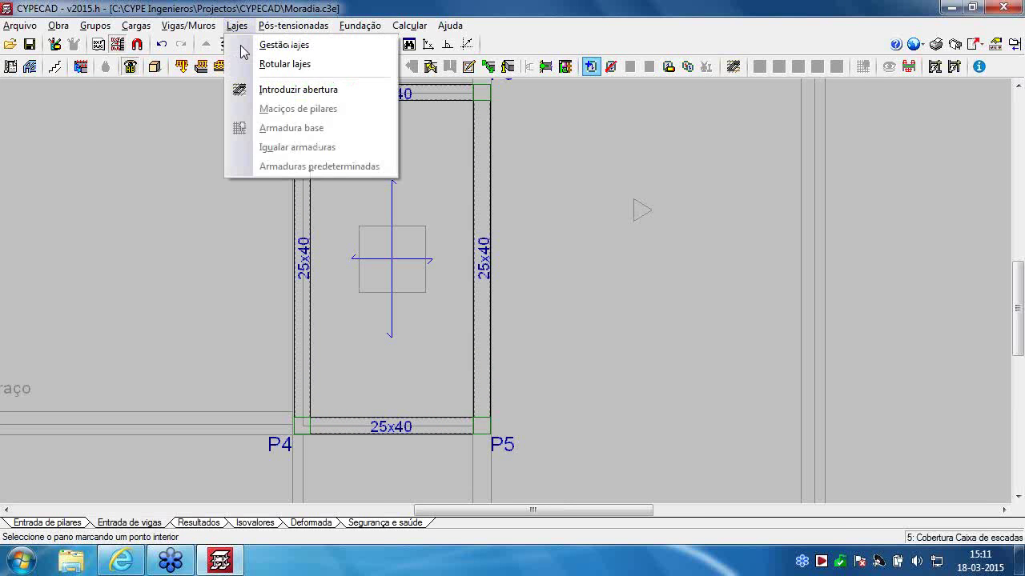
left_click(287, 90)
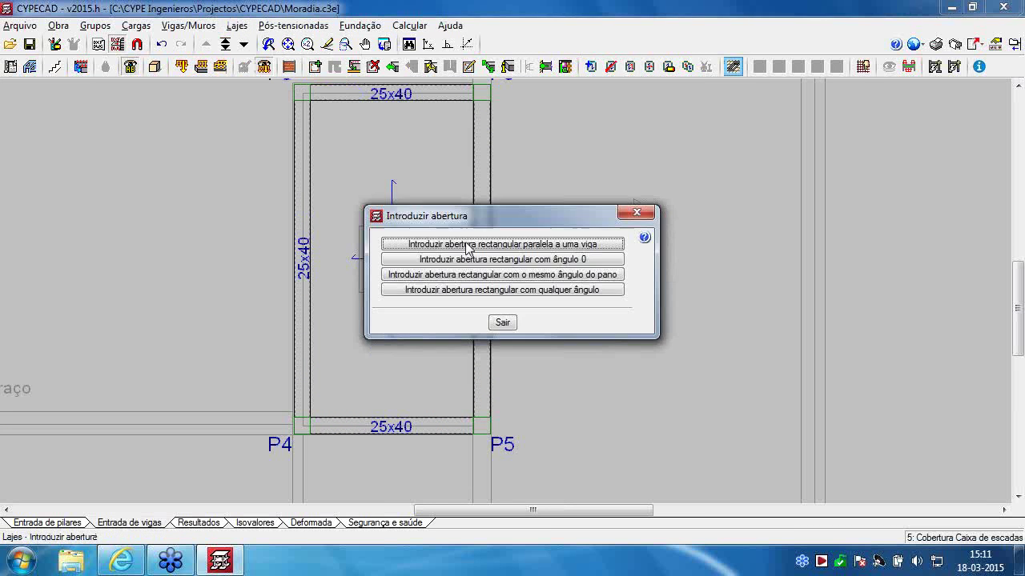
left_click(481, 245)
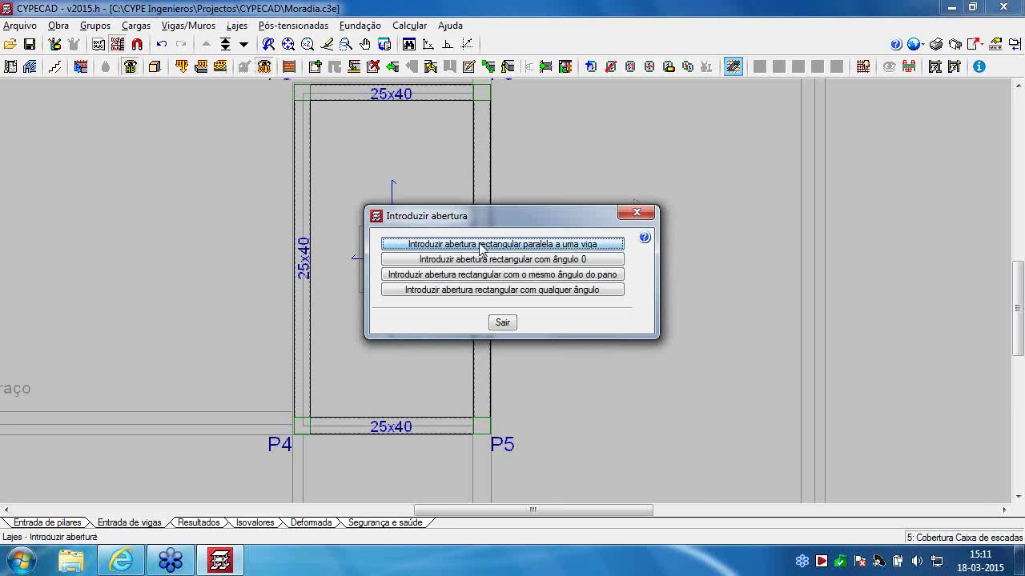
left_click(299, 291)
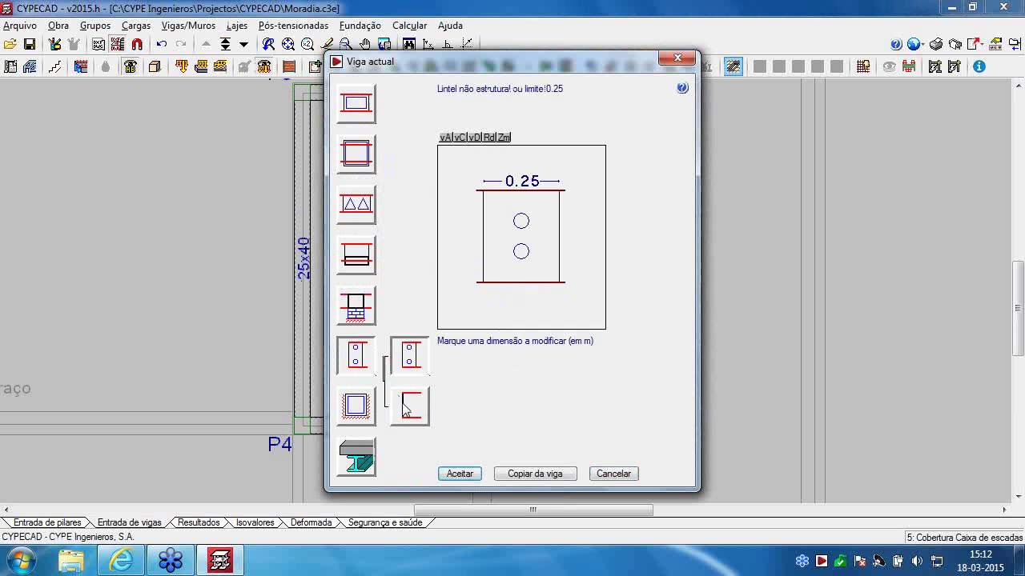
left_click(392, 392)
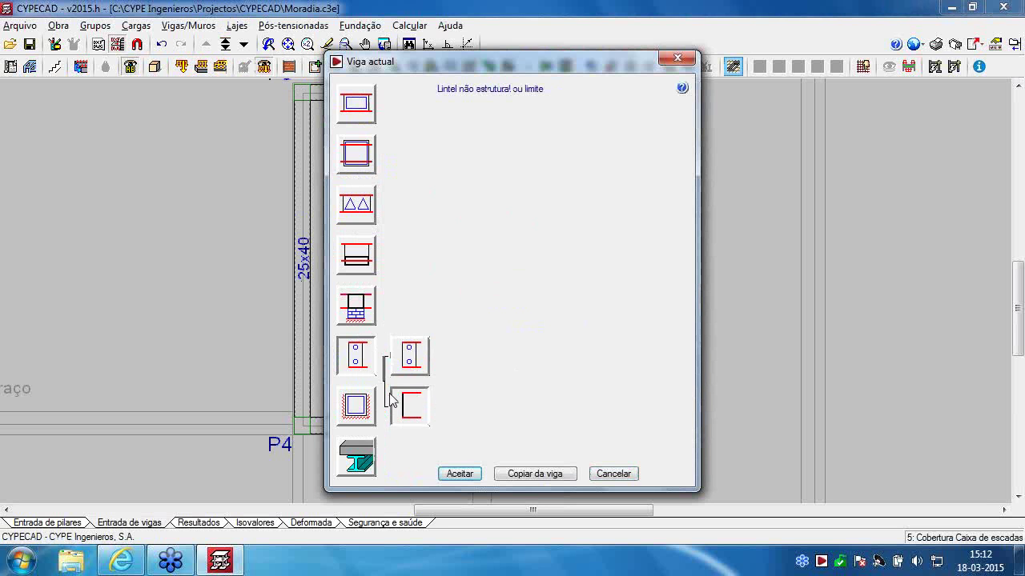
left_click(458, 474)
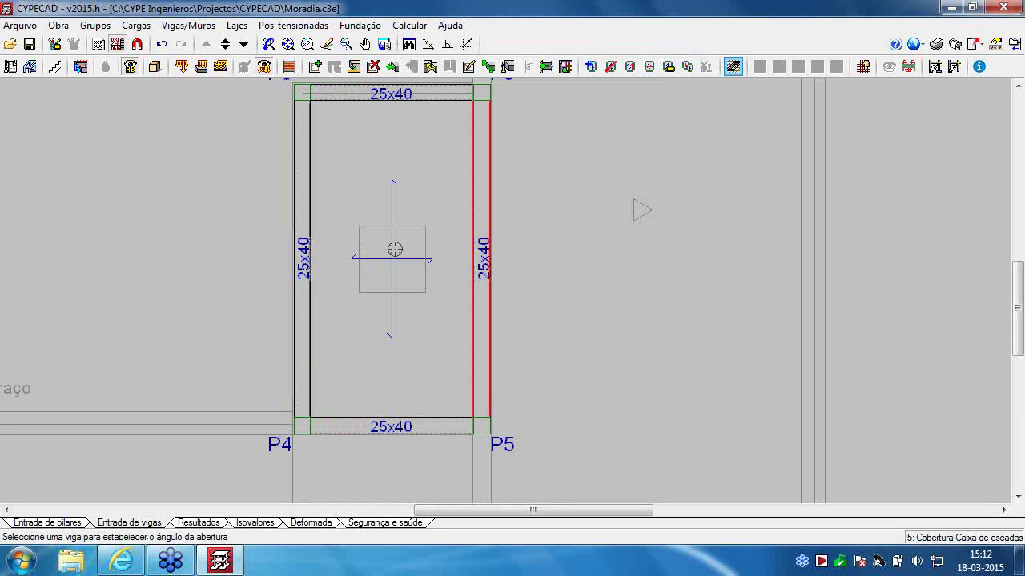
Align the opening with the P4–P8 beam and place it over the square in the background drawing, using only intersection snapping for its diagonal corners
left_click(302, 269)
left_click(137, 44)
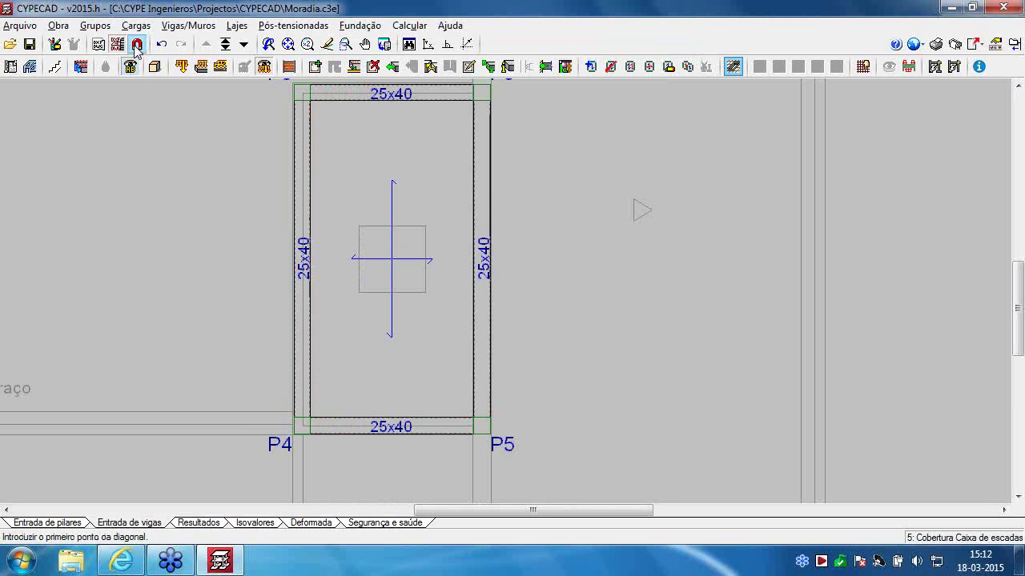
left_click(392, 214)
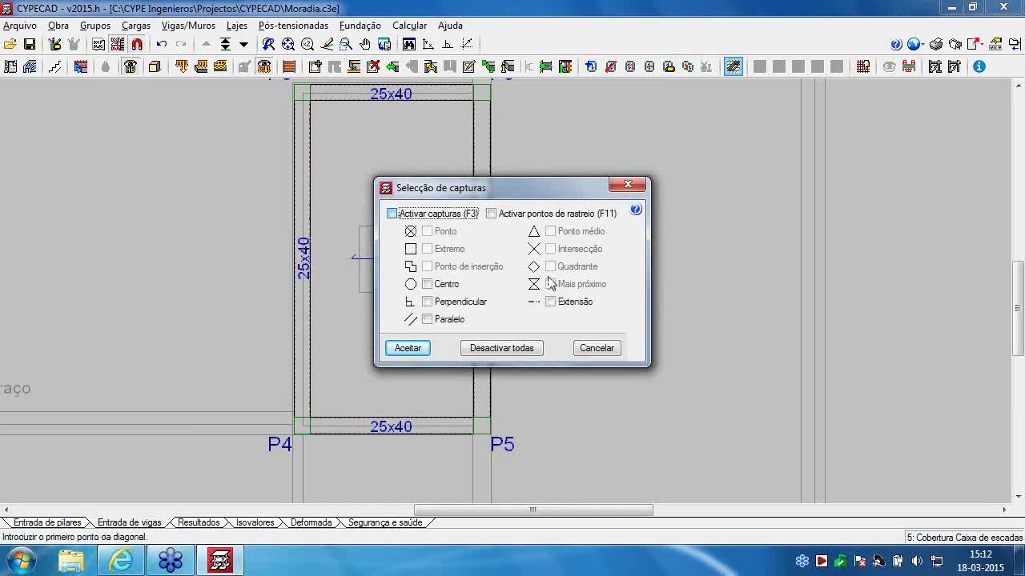
left_click(550, 284)
left_click(551, 249)
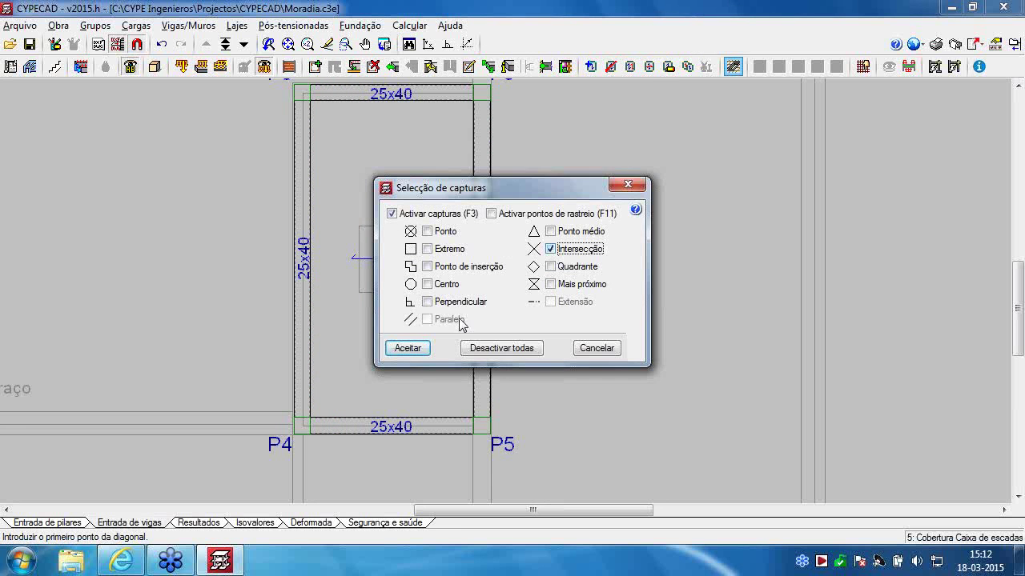
left_click(406, 347)
left_click(361, 293)
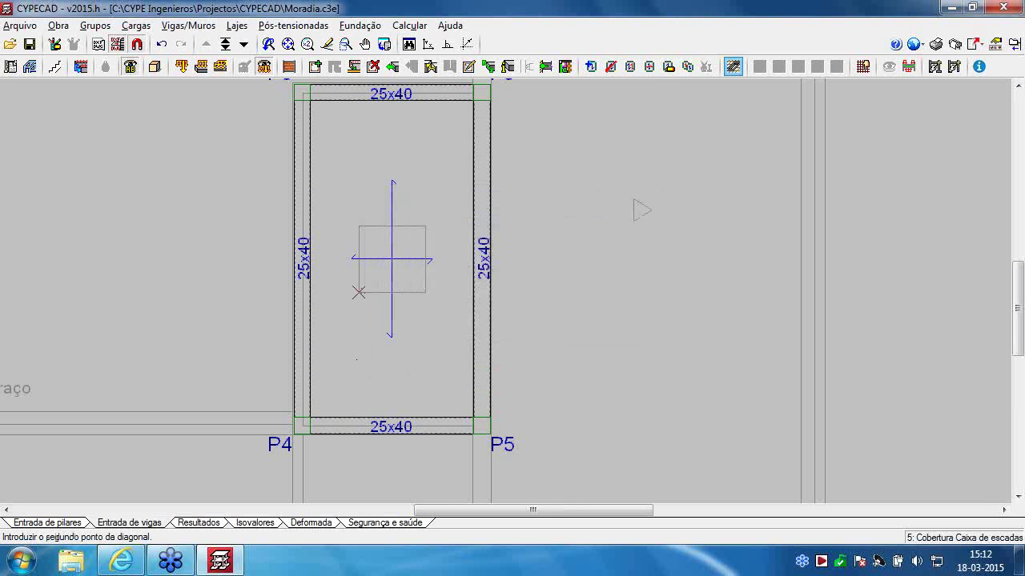
left_click(424, 226)
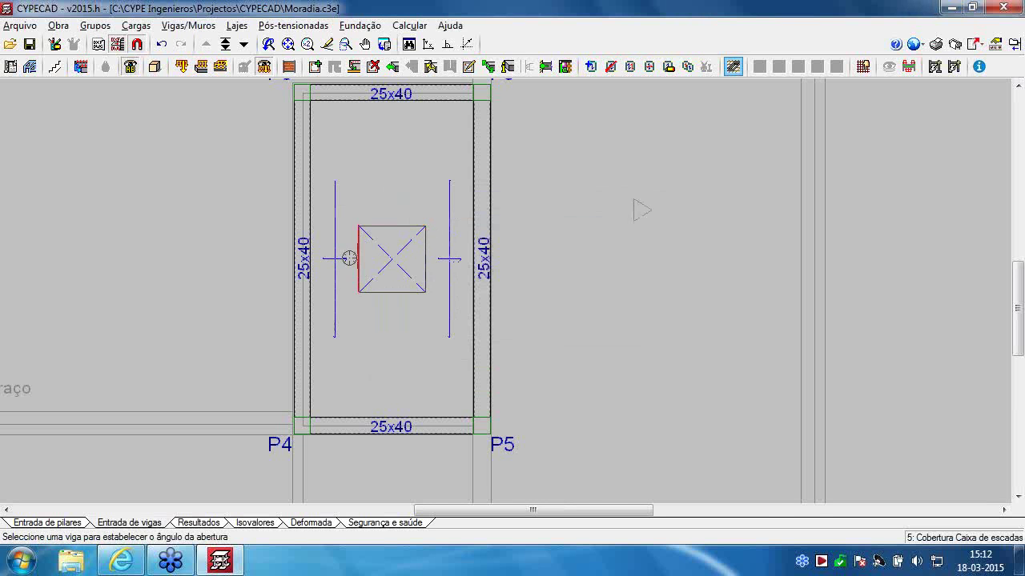
Switch to the floor group Piso -1
scroll(353, 258, "down", 2)
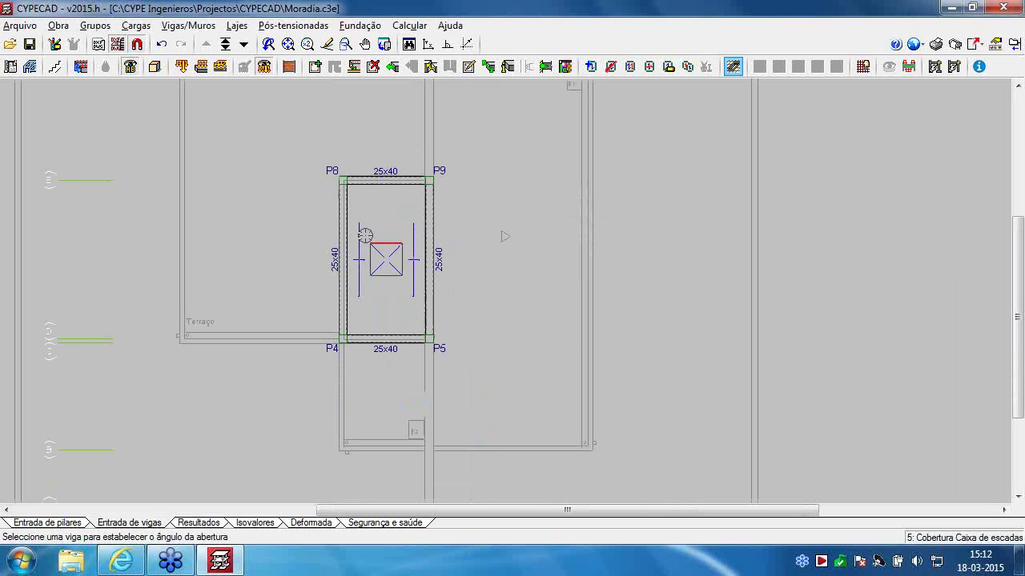
left_click(226, 44)
left_click(475, 361)
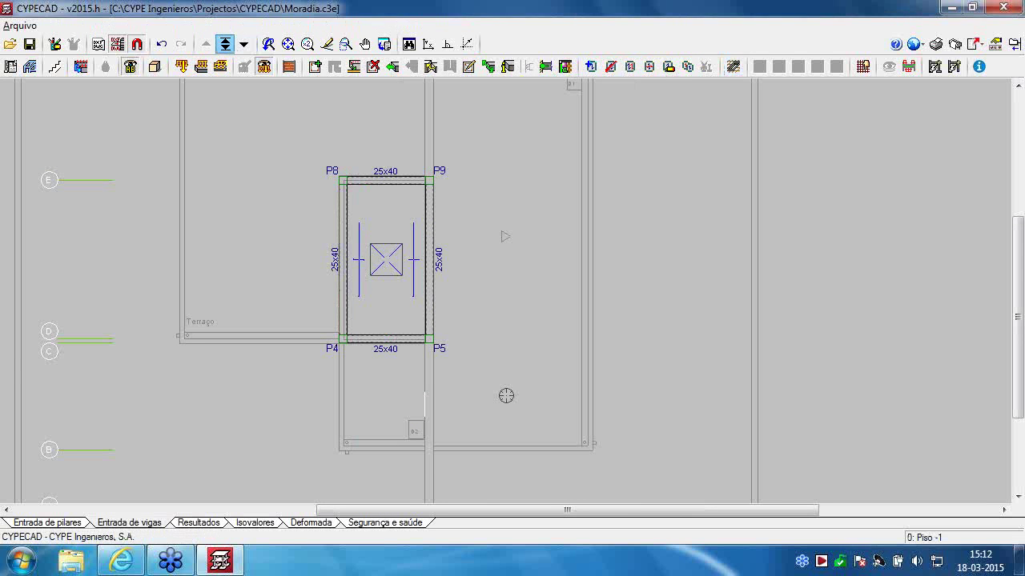
left_click(225, 45)
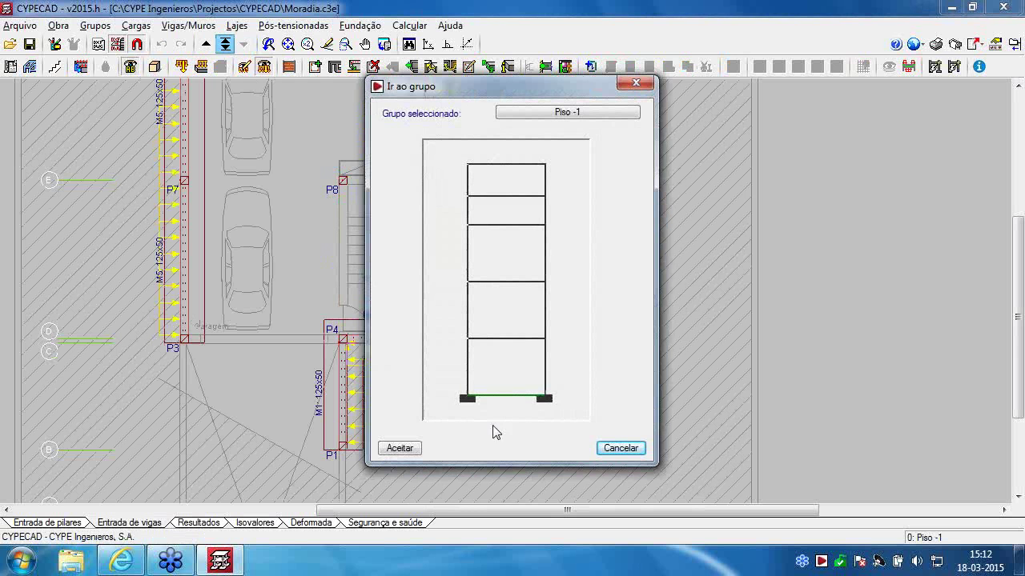
left_click(631, 449)
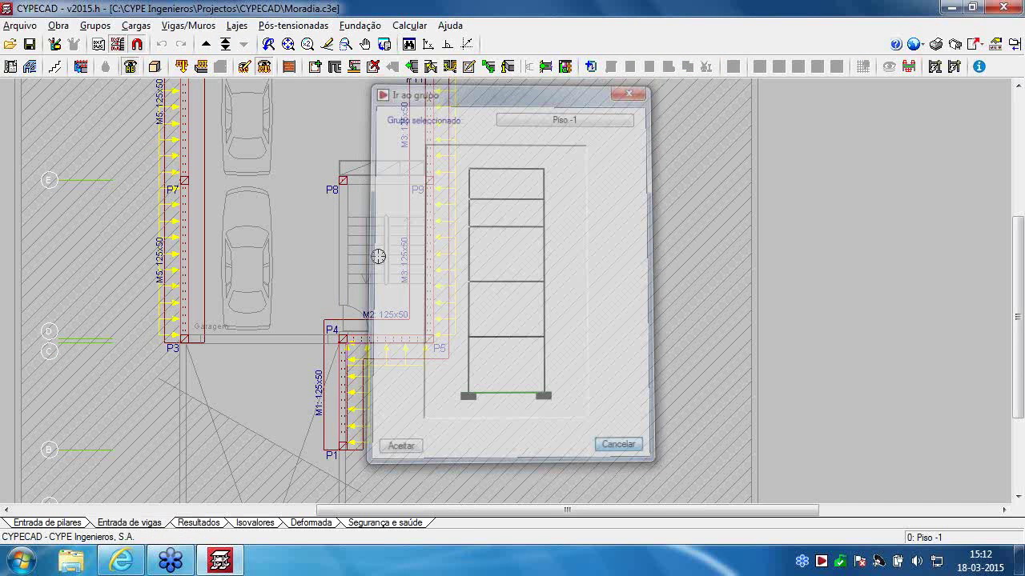
Create a new stair core on Piso -1 with a stair width of 1.15 m and a tread of 0.3 m
scroll(361, 304, "up", 3)
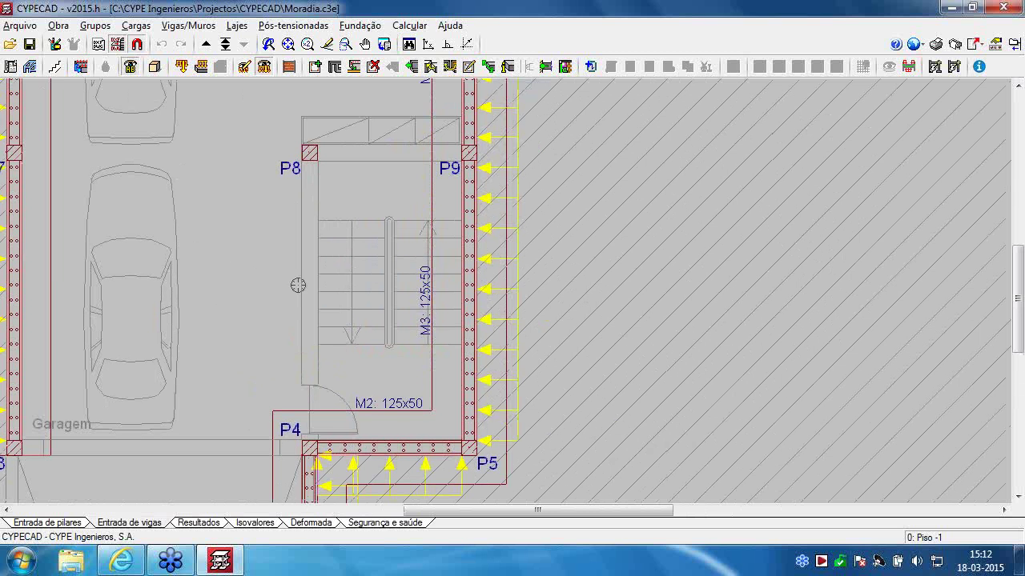
left_click(54, 68)
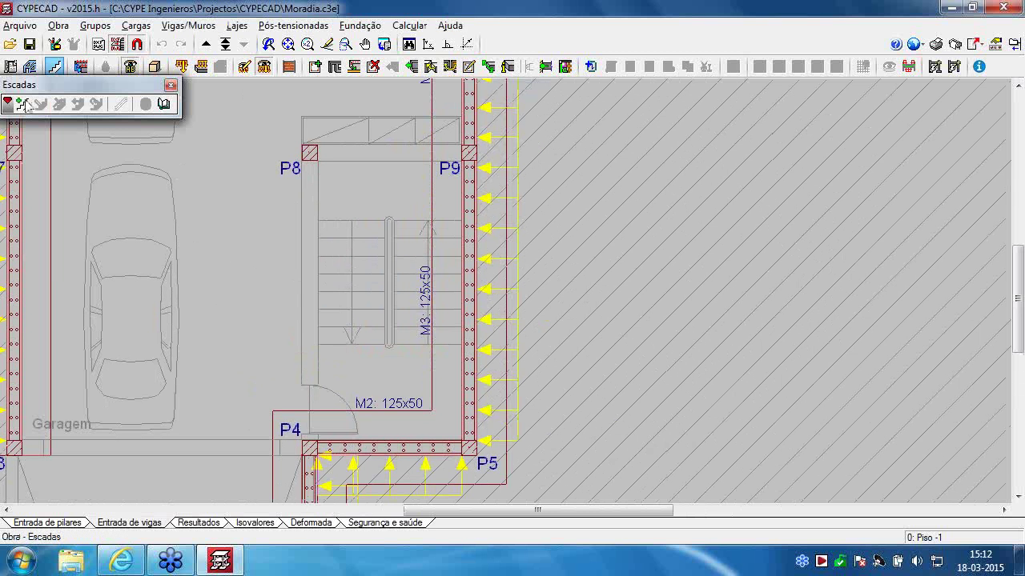
left_click(24, 106)
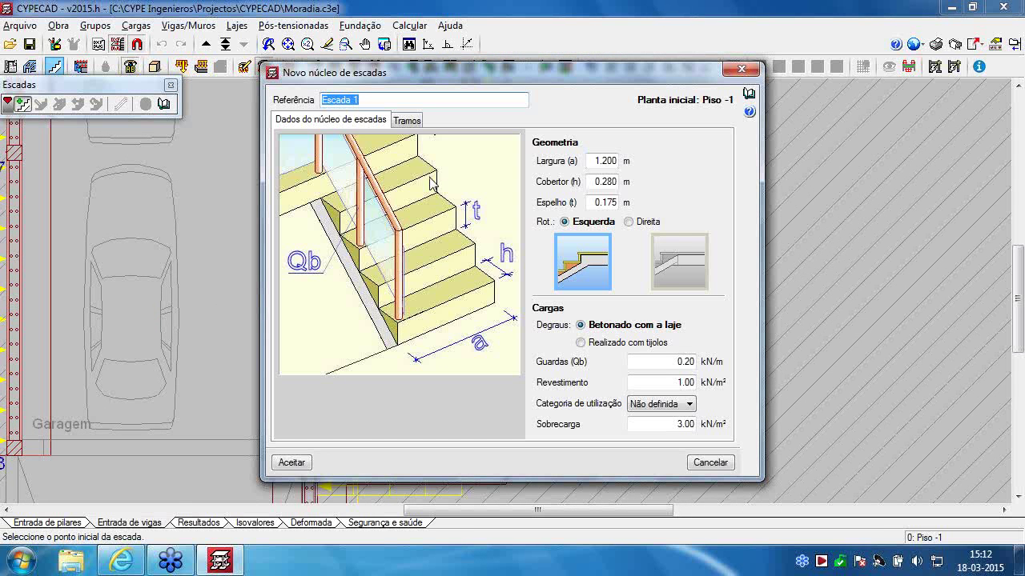
double_click(601, 161)
type("1.15")
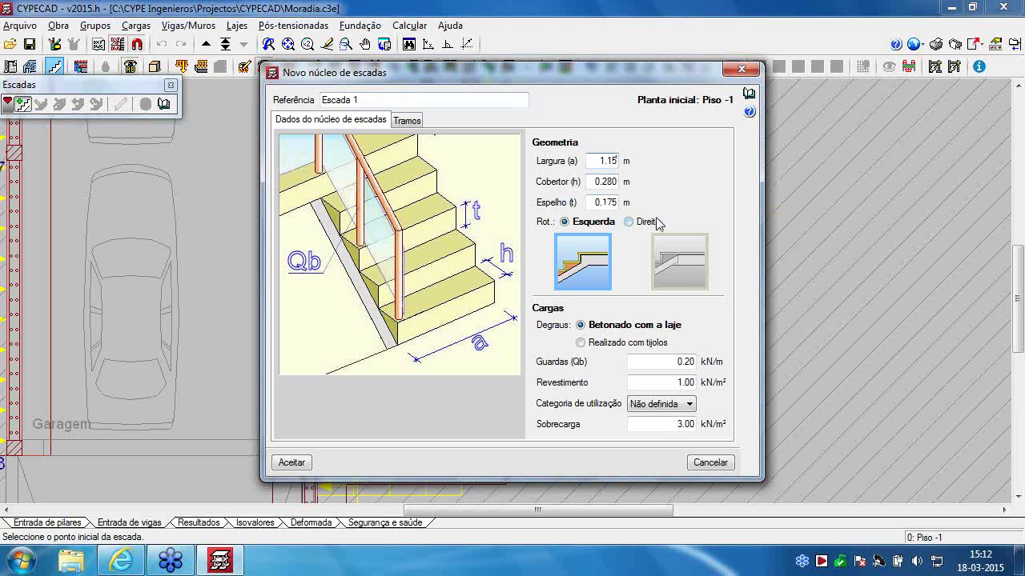
double_click(607, 183)
key("BackSpace")
type(".3")
Set the stair riser to 0.188 m and the usage category to Utilização 2
double_click(601, 202)
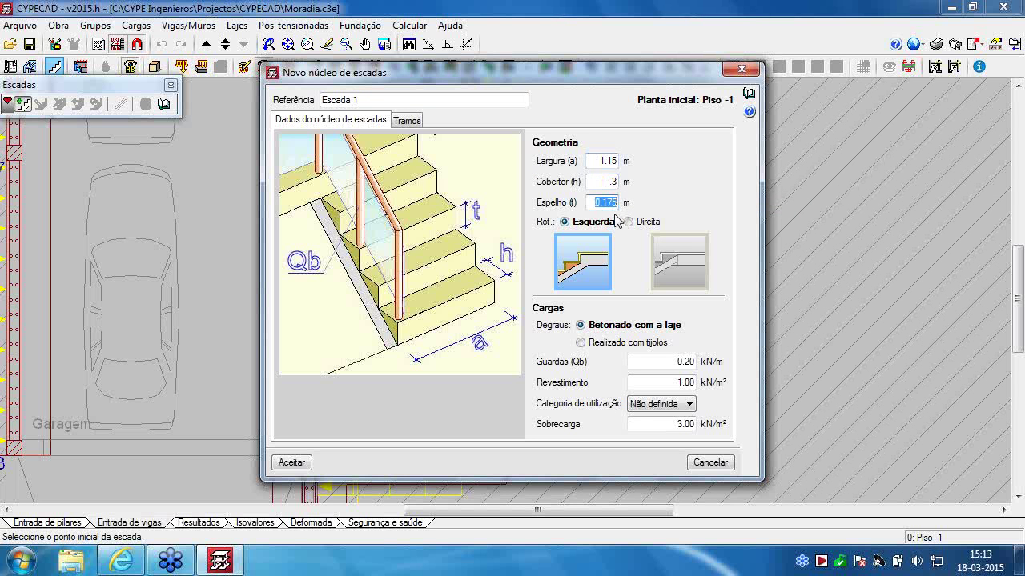
key("BackSpace")
left_click(661, 404)
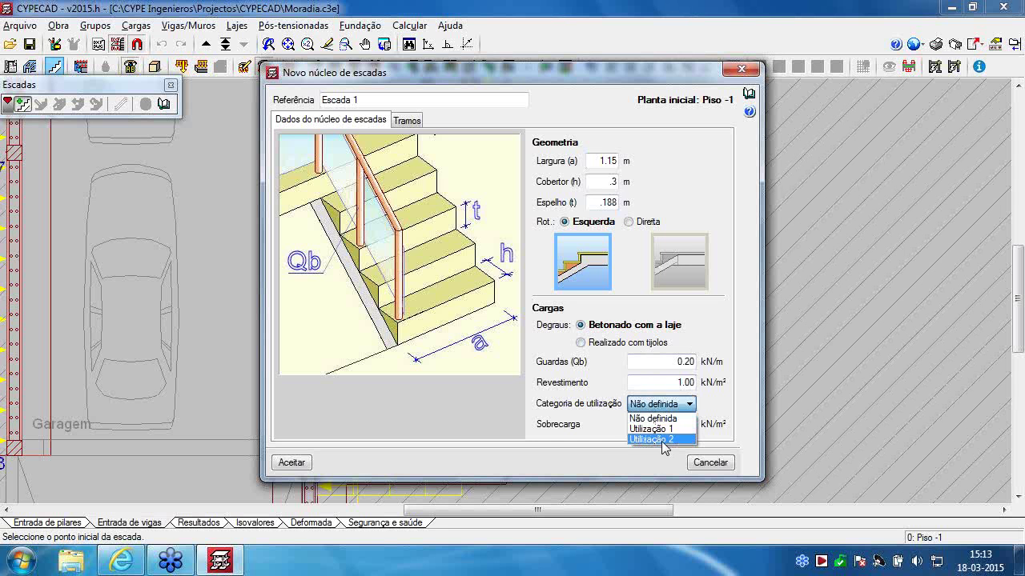
left_click(662, 440)
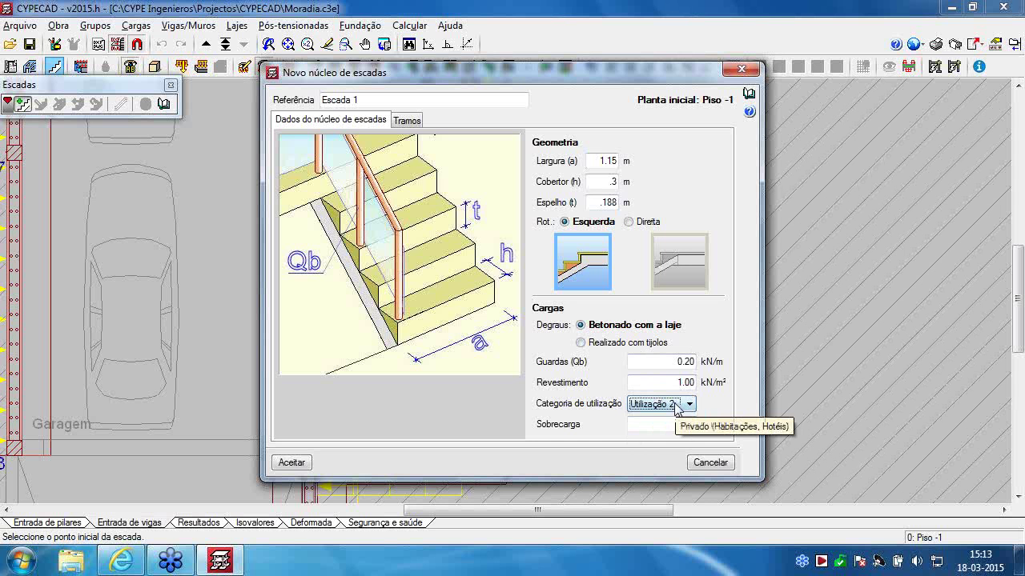
Add a flight to the stair core and begin a new stair typology named LE1 with the slab height fixed at 0.15 m
left_click(407, 121)
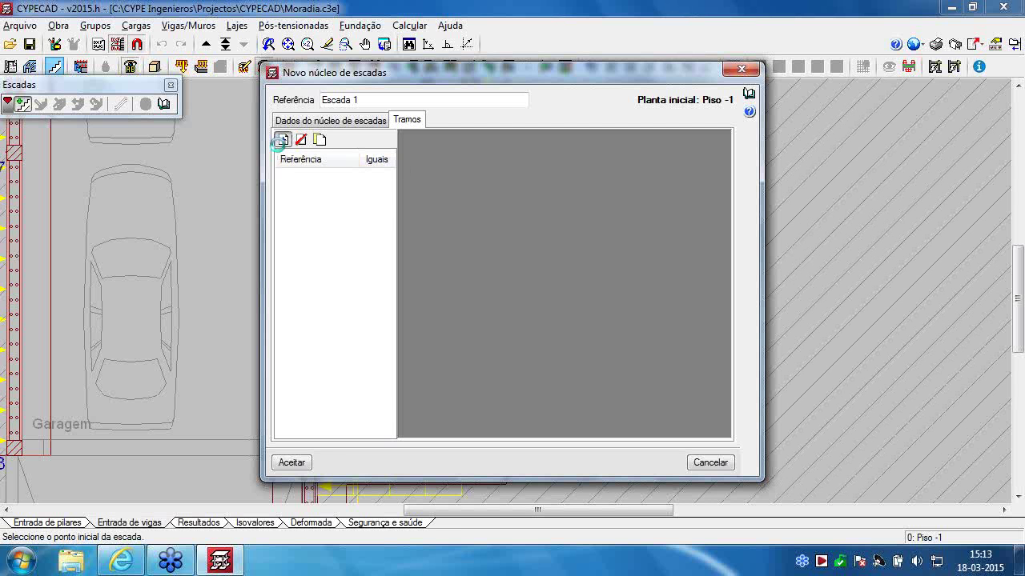
left_click(282, 140)
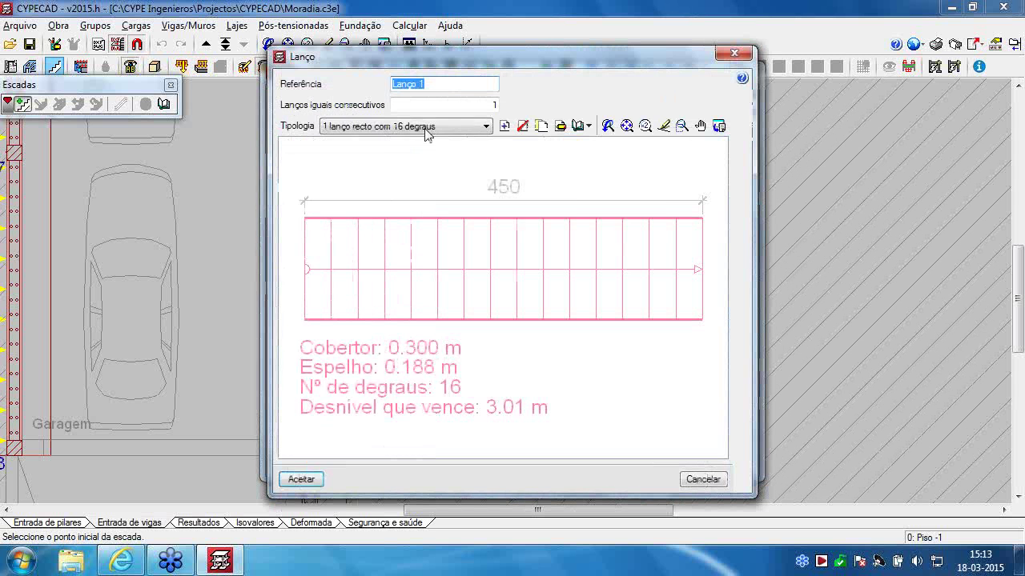
left_click(426, 129)
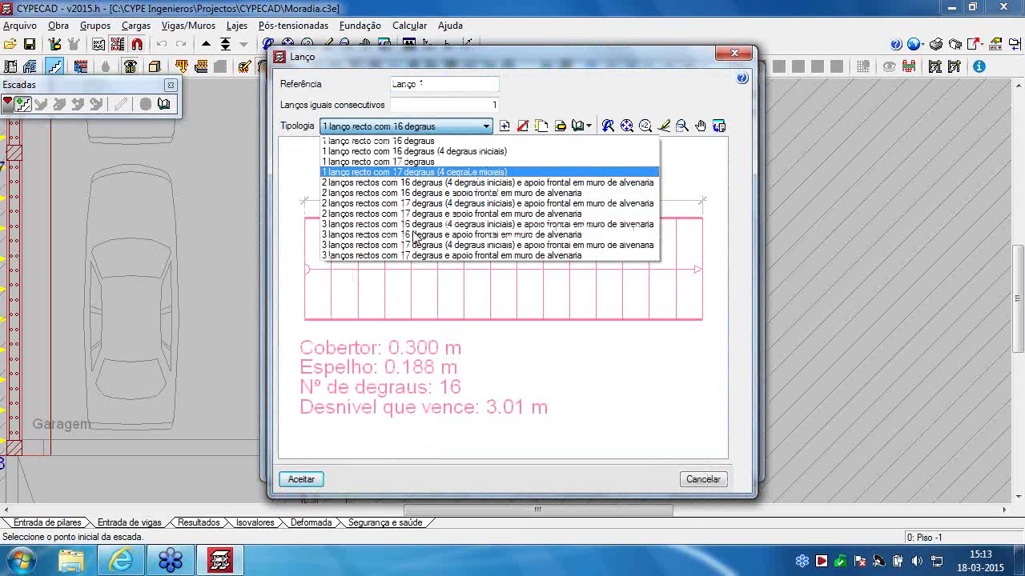
left_click(500, 129)
left_click(500, 129)
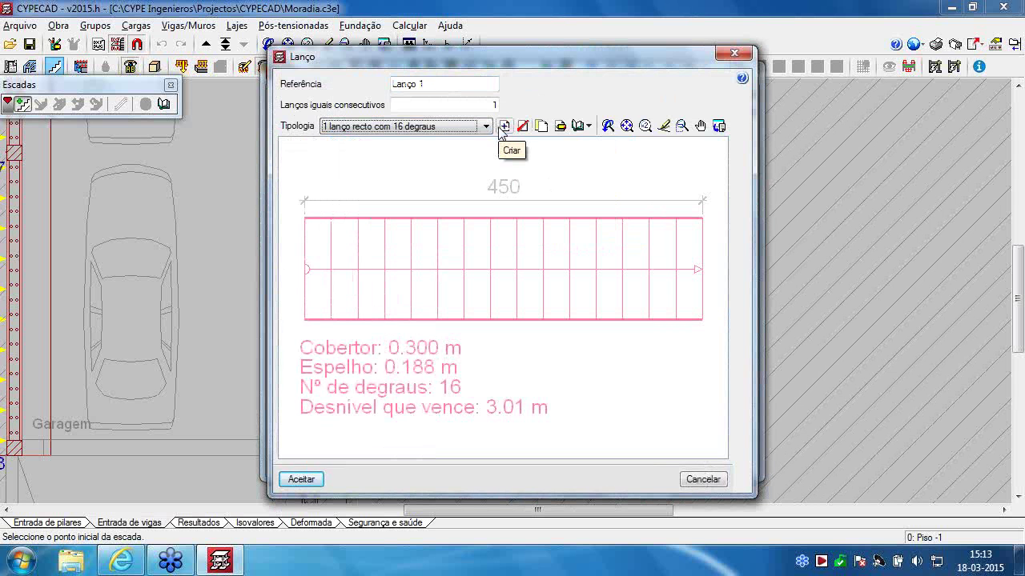
left_click(502, 127)
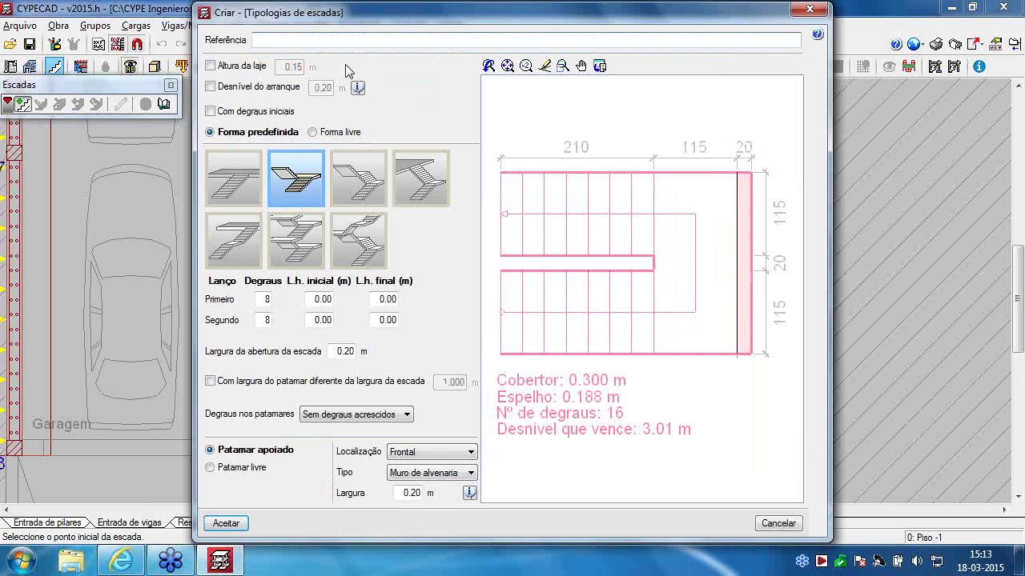
type("Es")
left_click(212, 66)
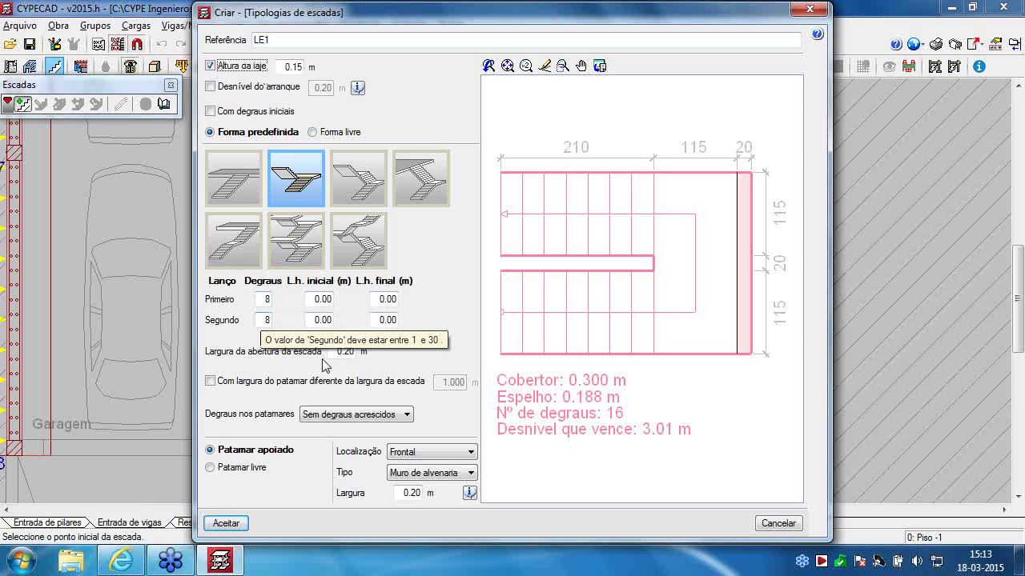
Set LE1's stair opening width to 0.15 m and its landing width to 1.050 m, and accept the typology for flight Lanço 1
left_click(344, 351)
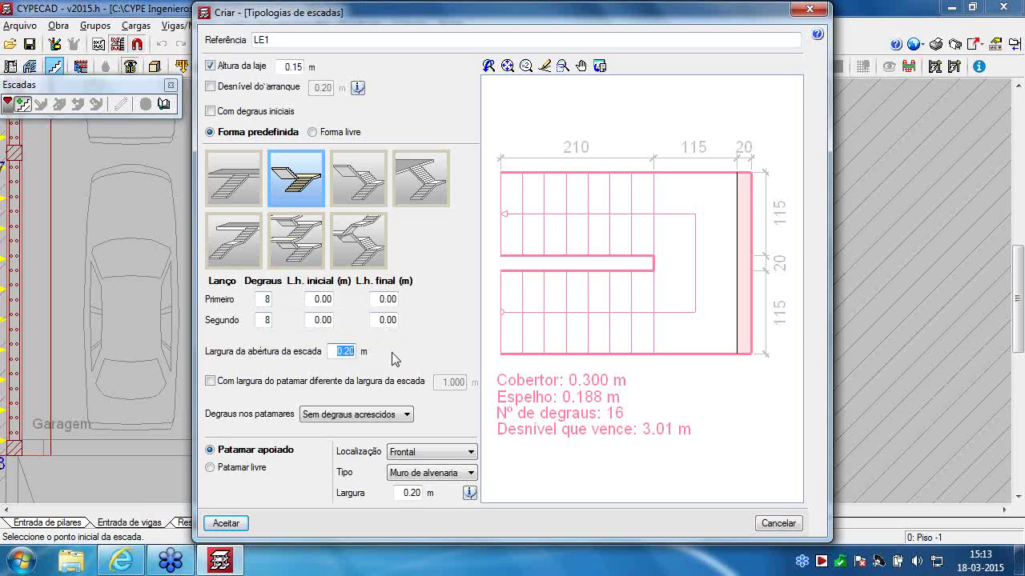
key("BackSpace")
type(".15")
key("Tab")
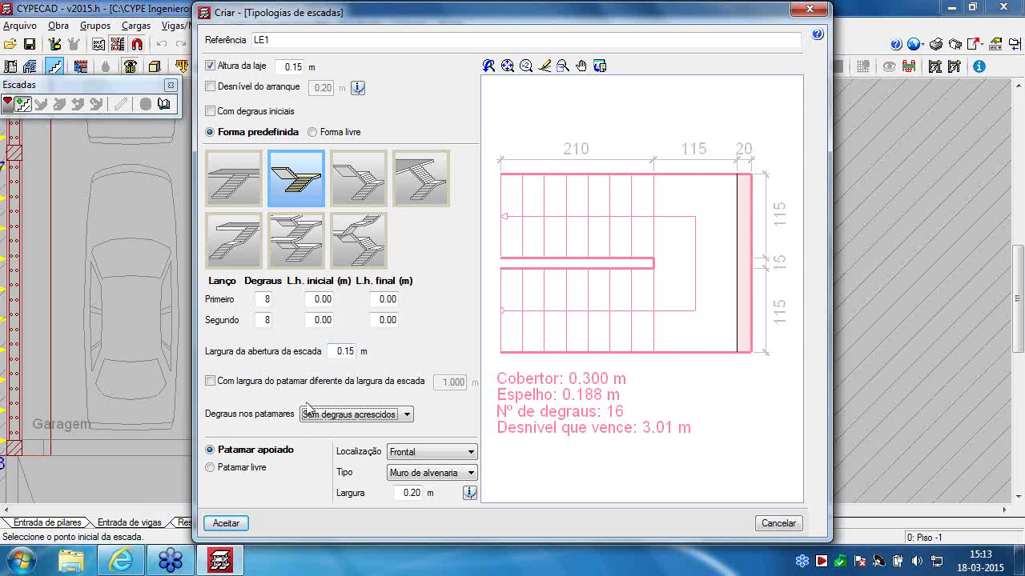
left_click(274, 384)
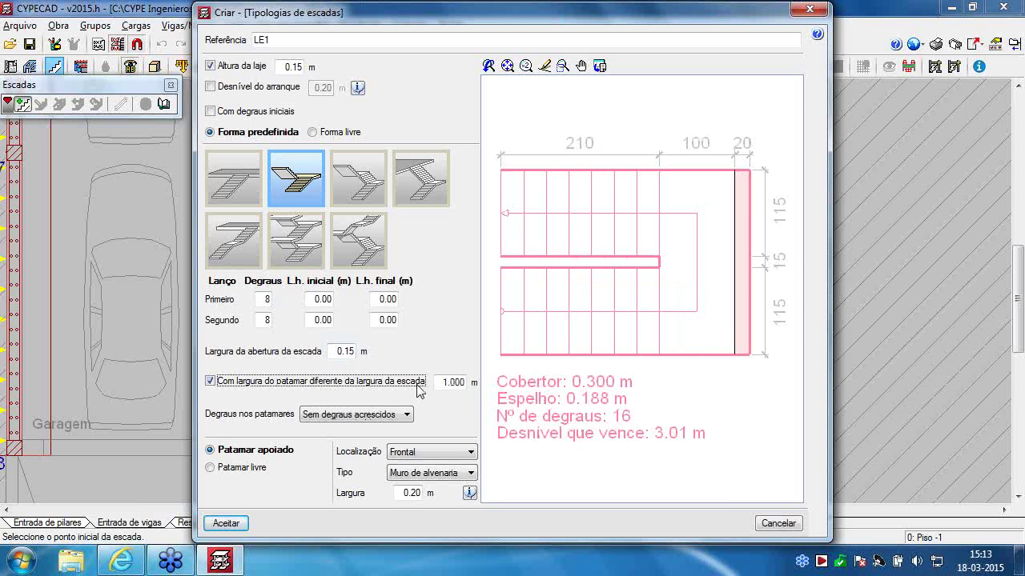
left_click_drag(455, 382, 459, 382)
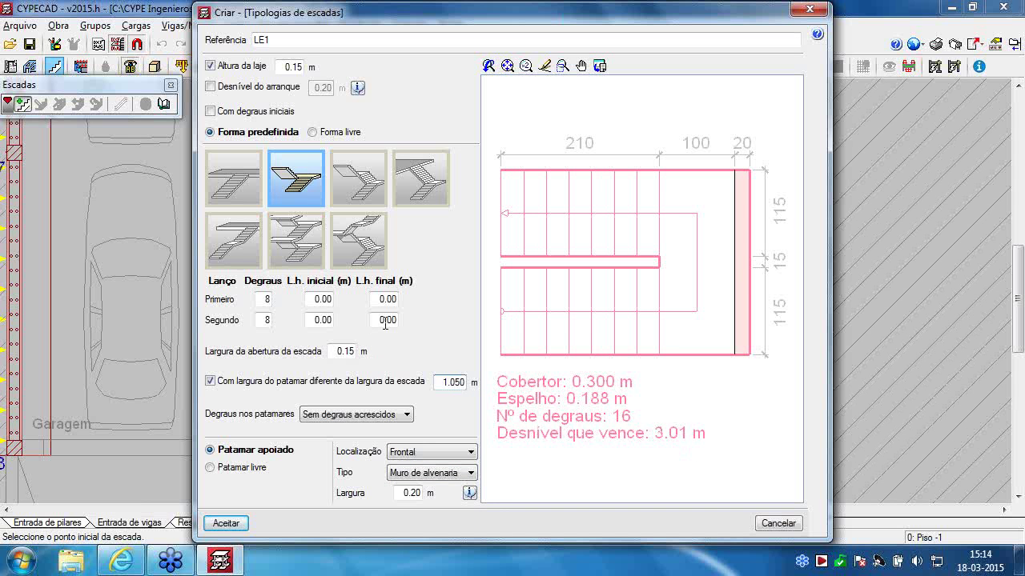
left_click(386, 301)
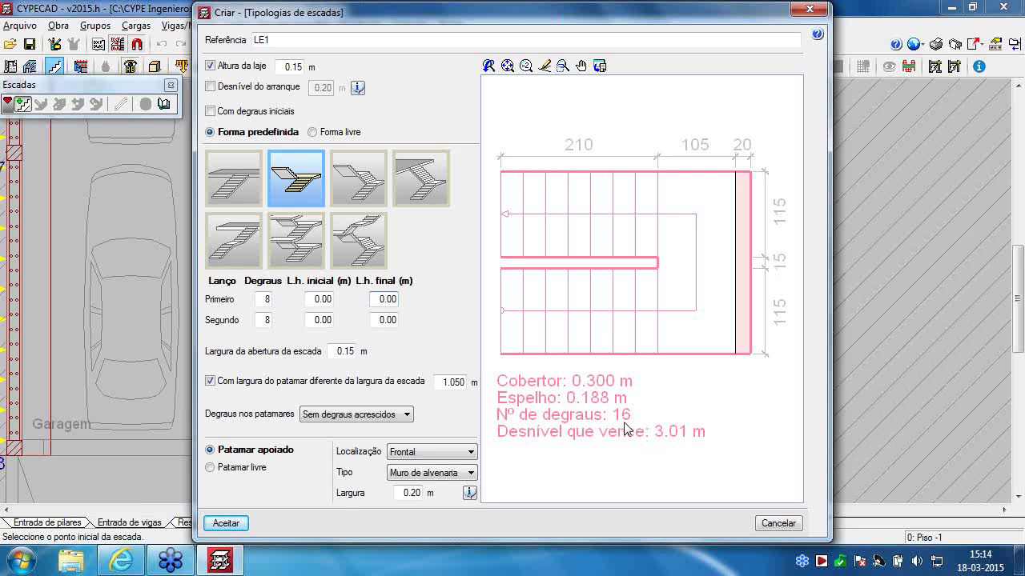
left_click(244, 525)
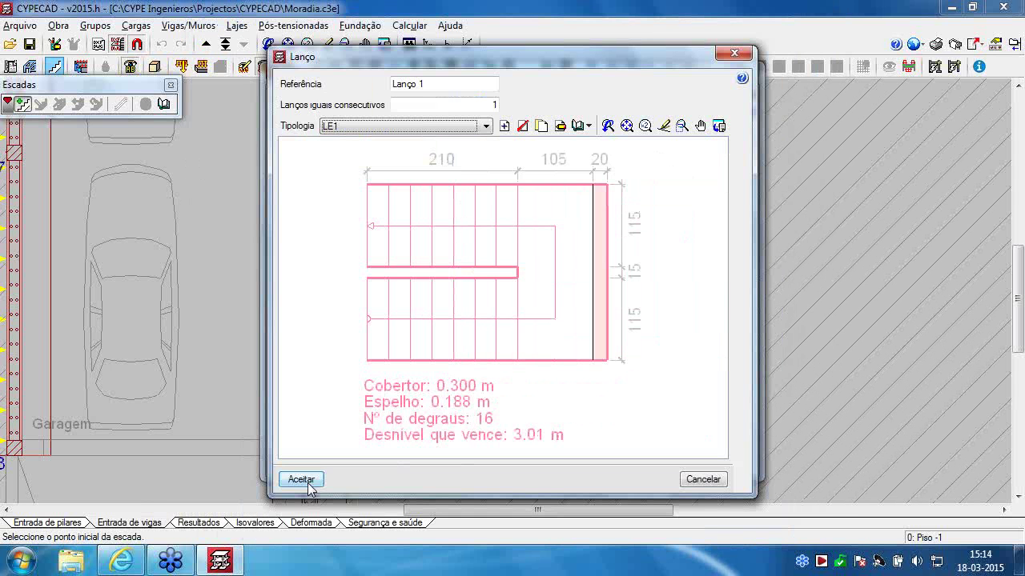
left_click(308, 484)
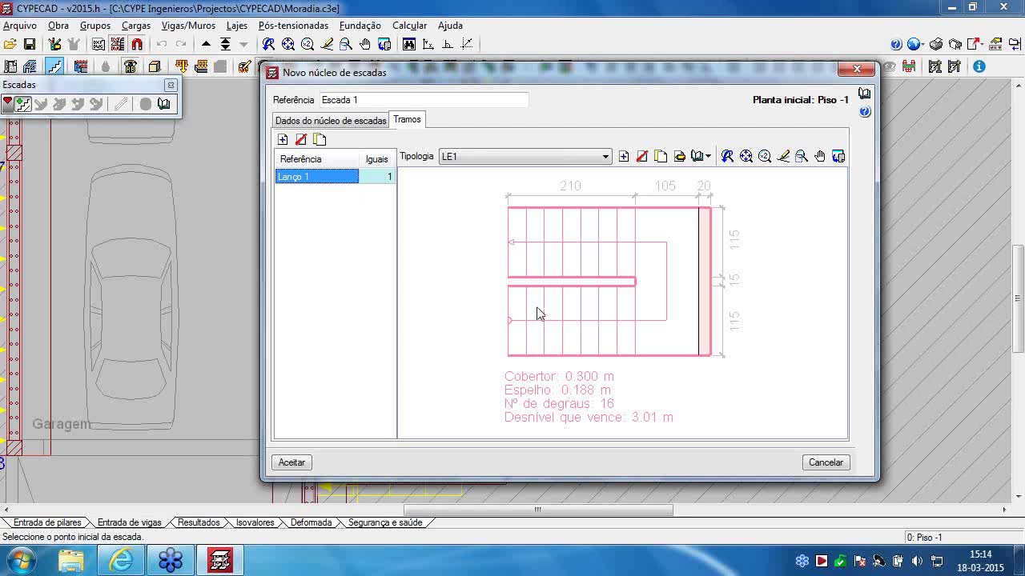
Set the number of equal flights for Lanço 1 to 3 and accept the stair core definition
left_click(384, 178)
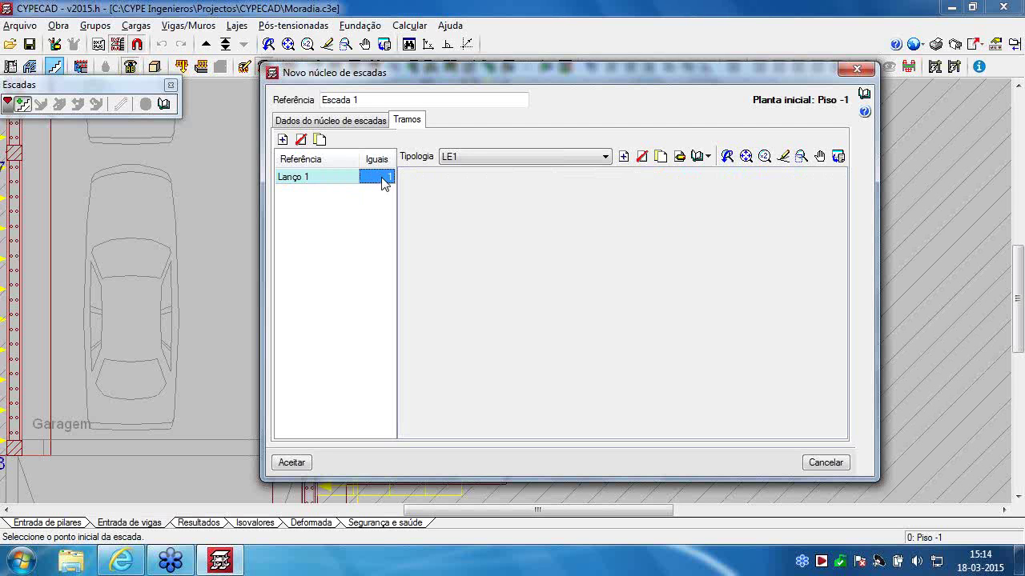
type("3")
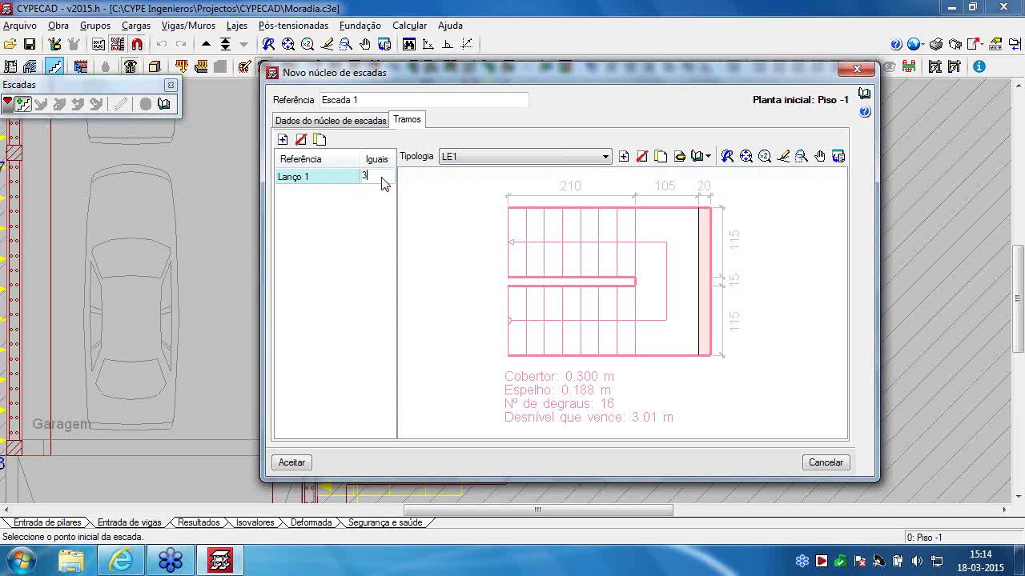
key("Return")
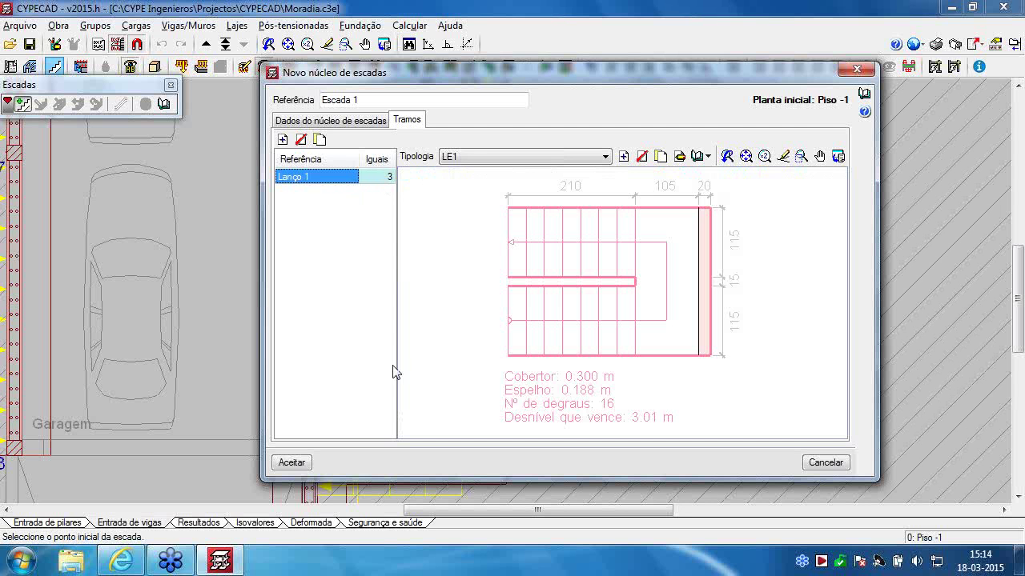
left_click(292, 463)
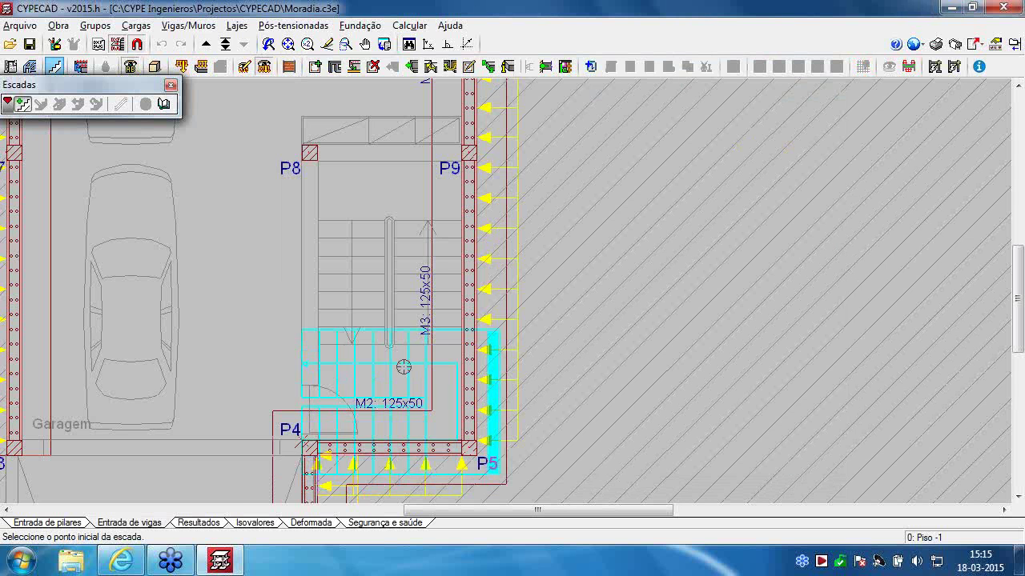
Place the stair core at the first step of the ascending flight on the plan, using the Intersecção snap and a 90° direction
scroll(414, 353, "up", 2)
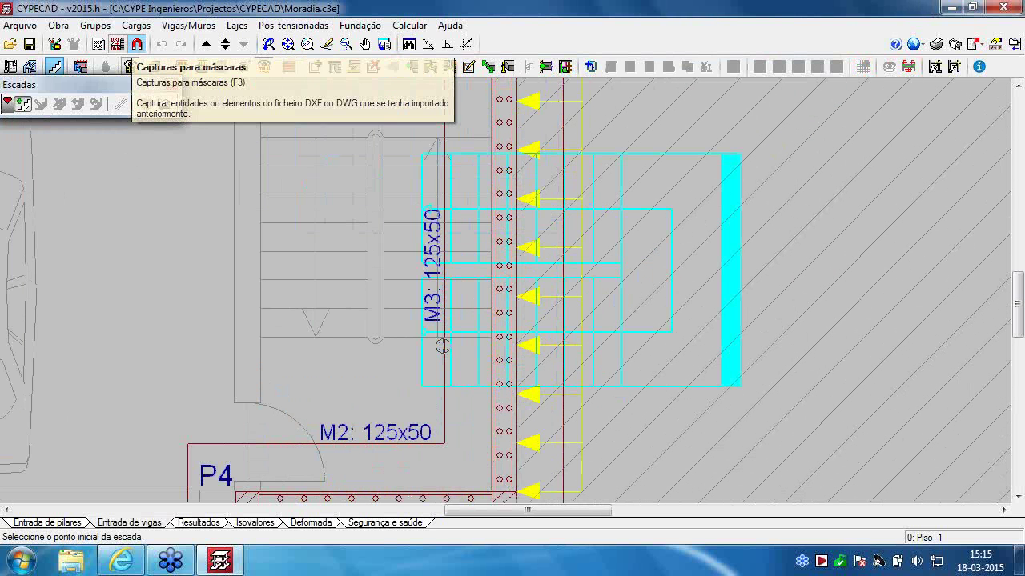
left_click(141, 45)
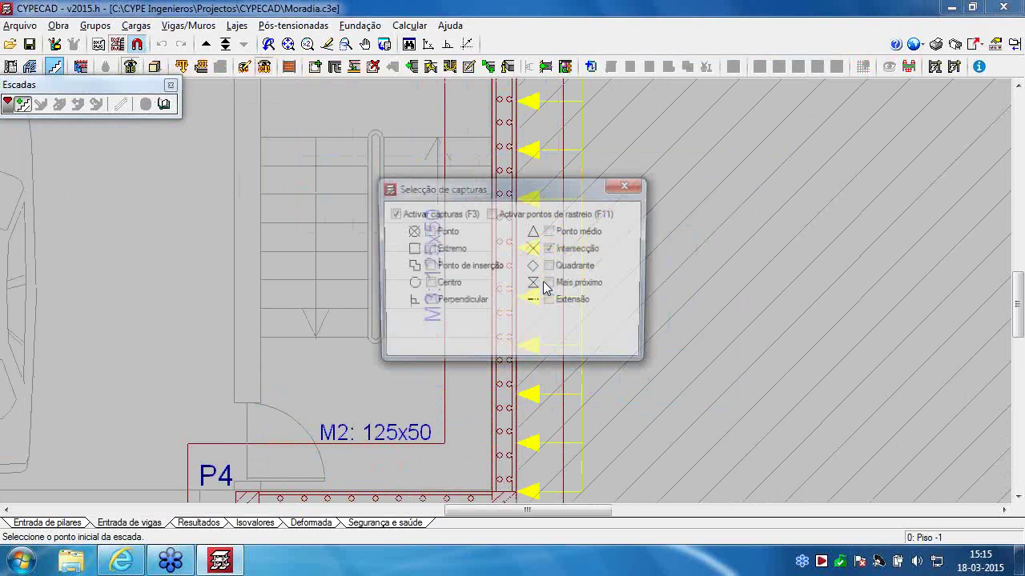
left_click(410, 350)
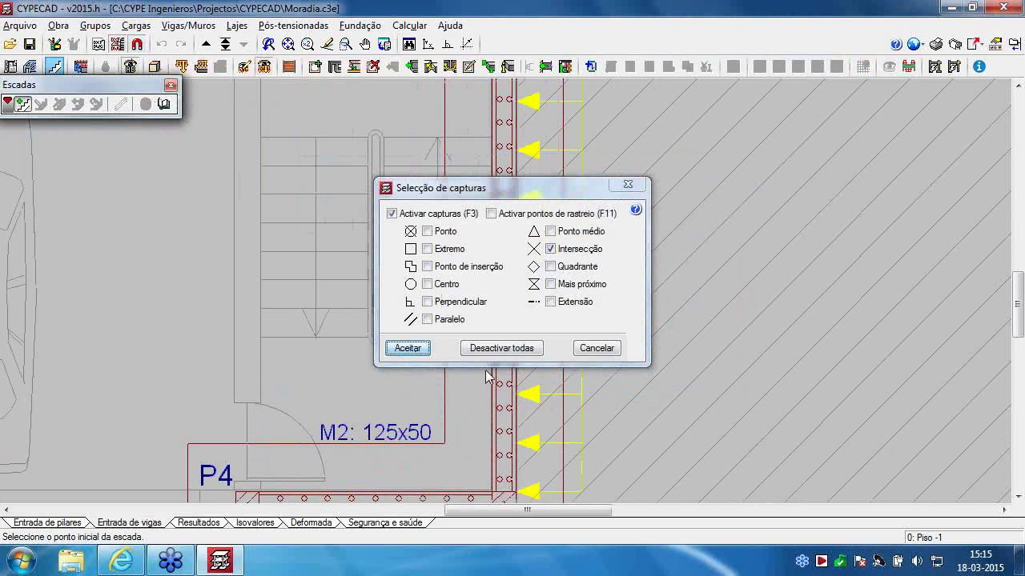
left_click(438, 339)
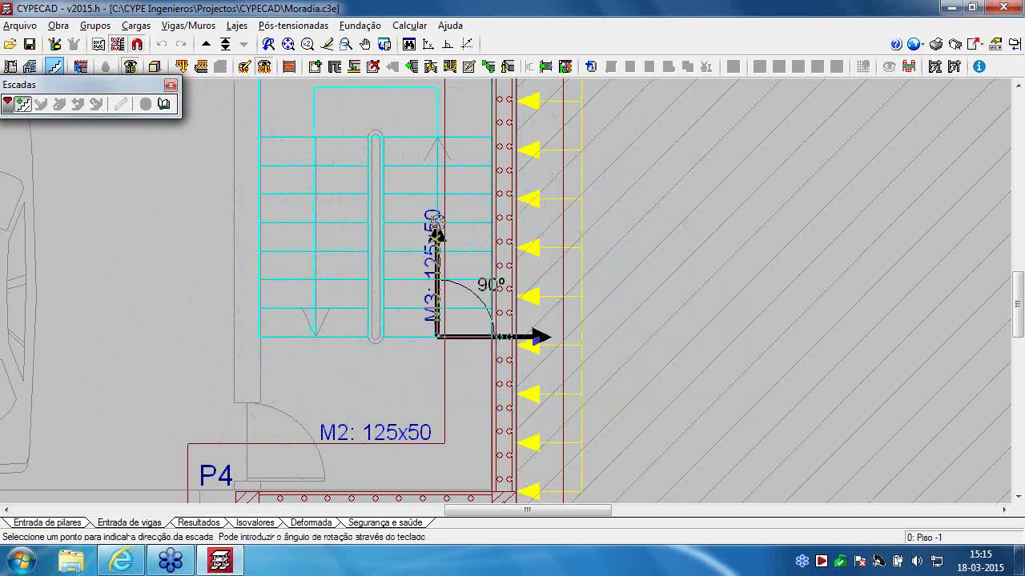
left_click(437, 232)
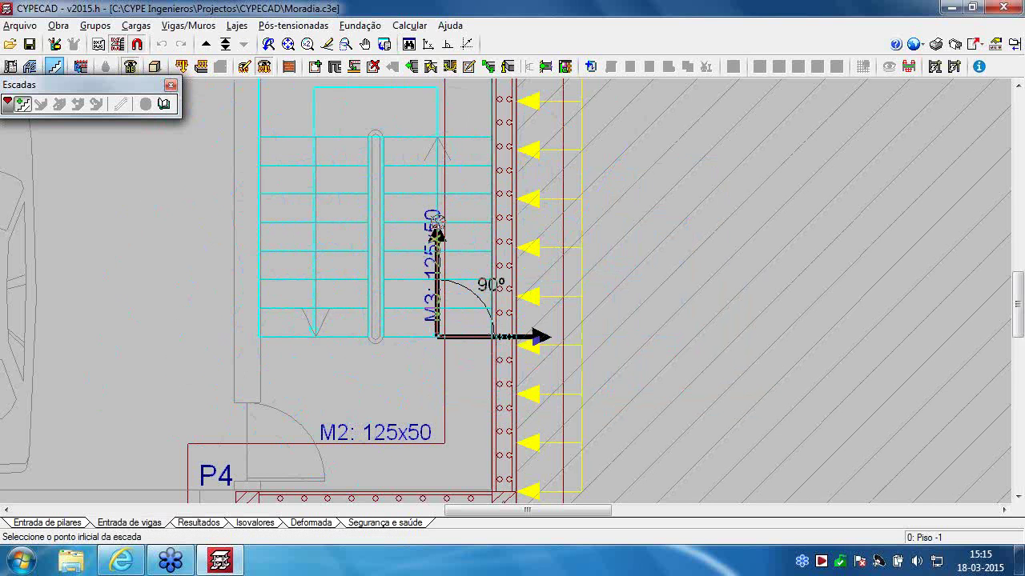
left_click(490, 270)
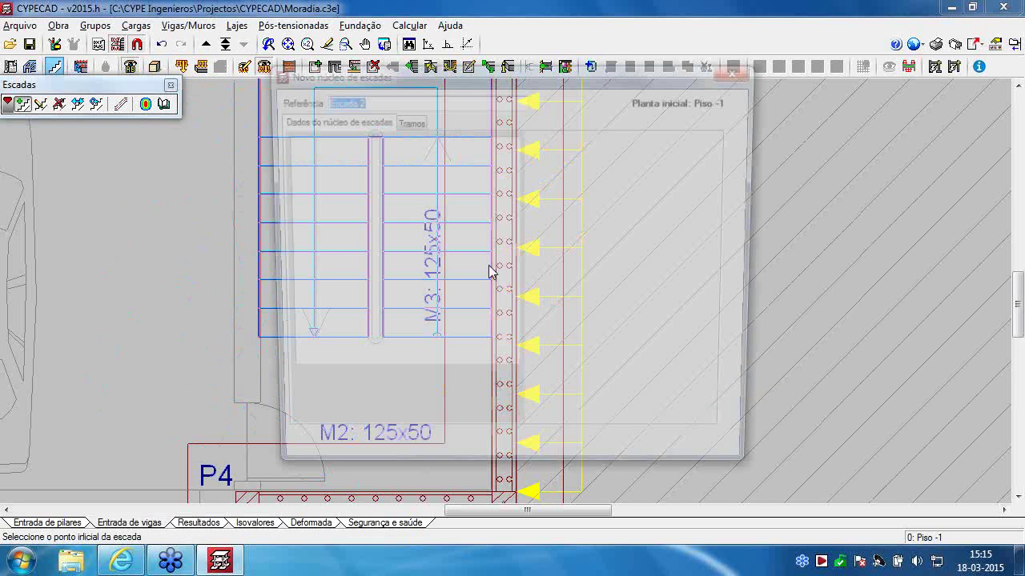
left_click(711, 462)
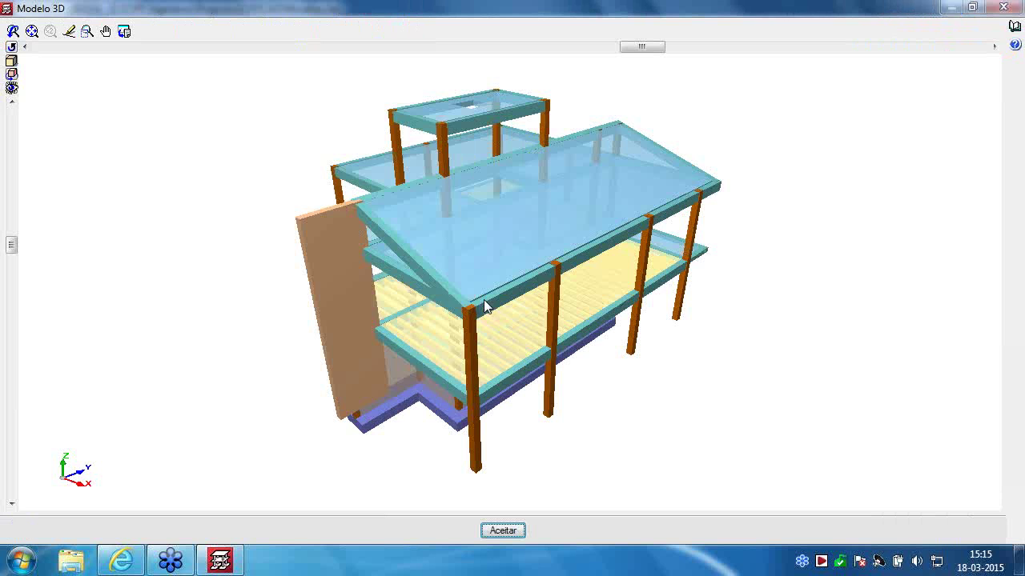
Examine the stair flights from several angles in the 3D model of the house
left_click_drag(482, 304, 752, 316)
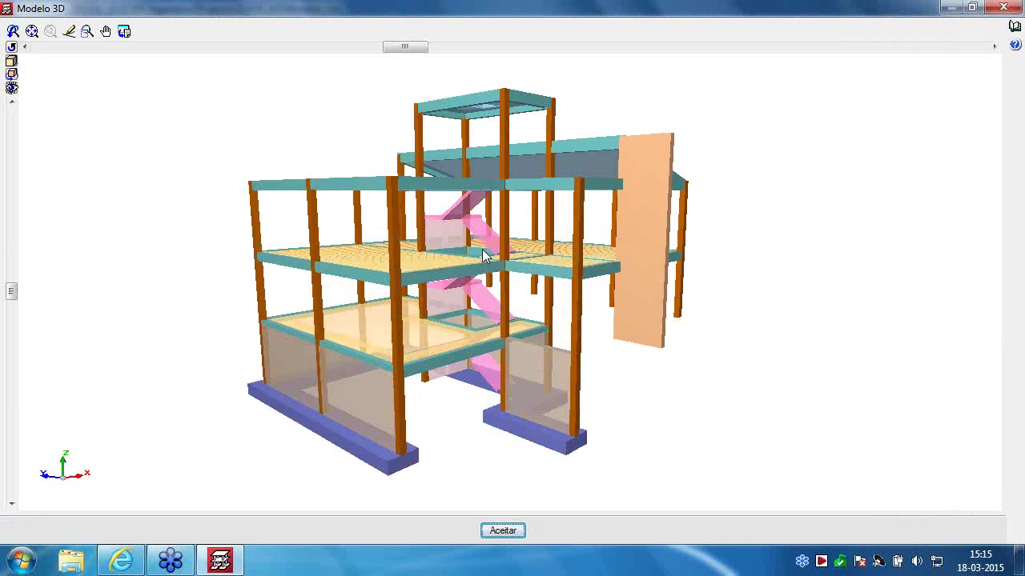
left_click_drag(483, 256, 487, 197)
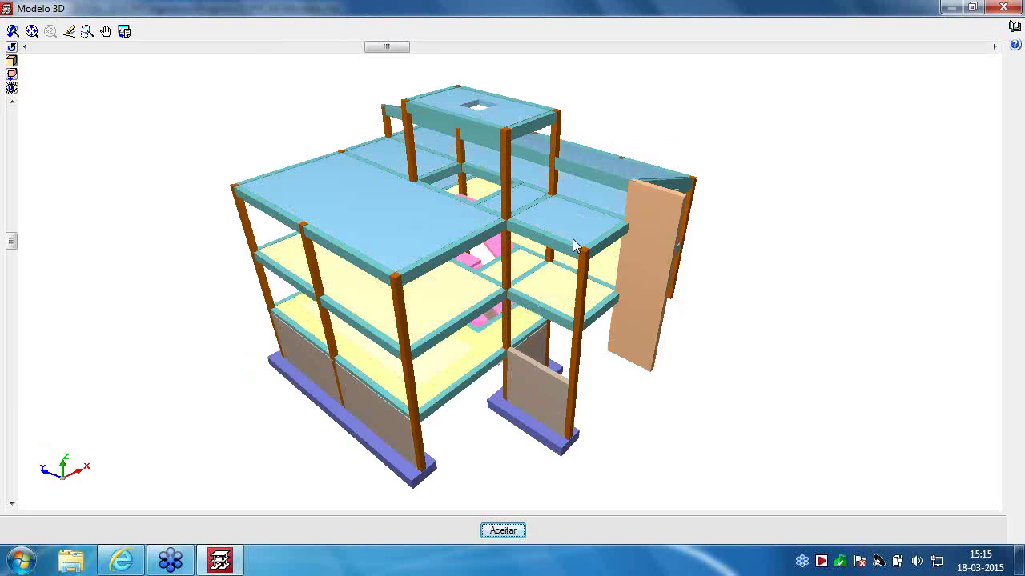
left_click_drag(573, 241, 675, 185)
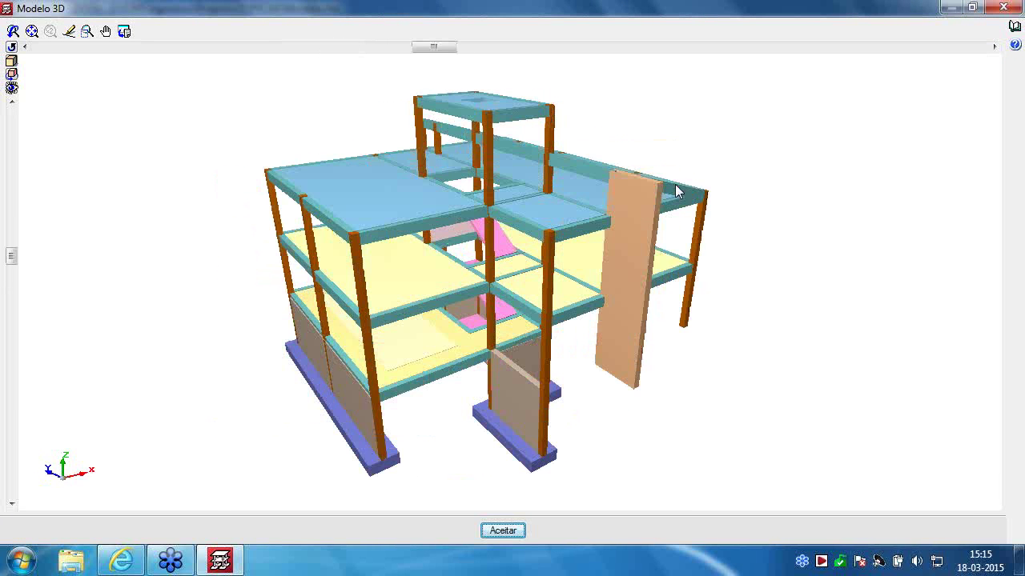
left_click(1002, 8)
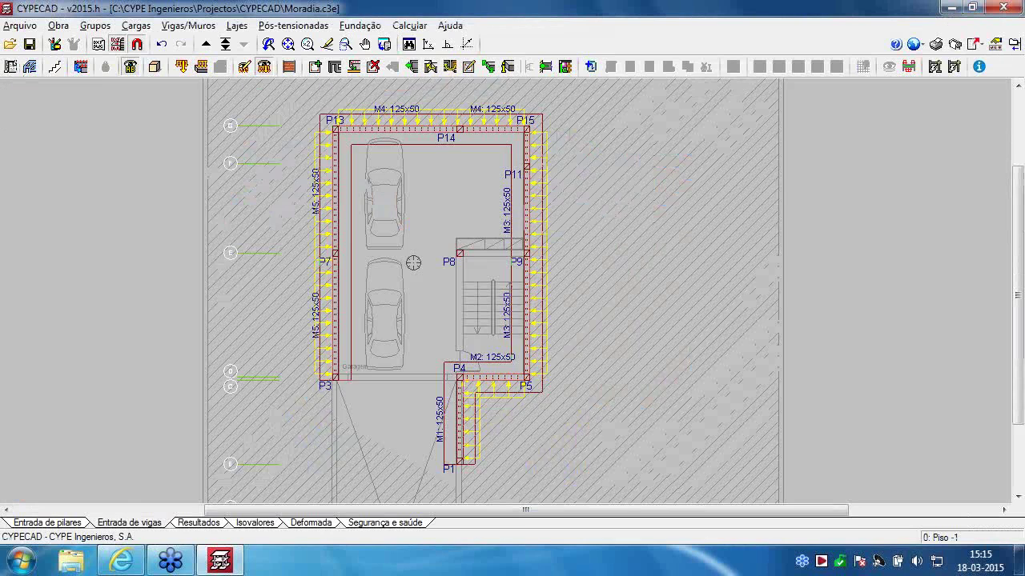
Add a centred single-column footing under column P8 on Piso -1
left_click(361, 25)
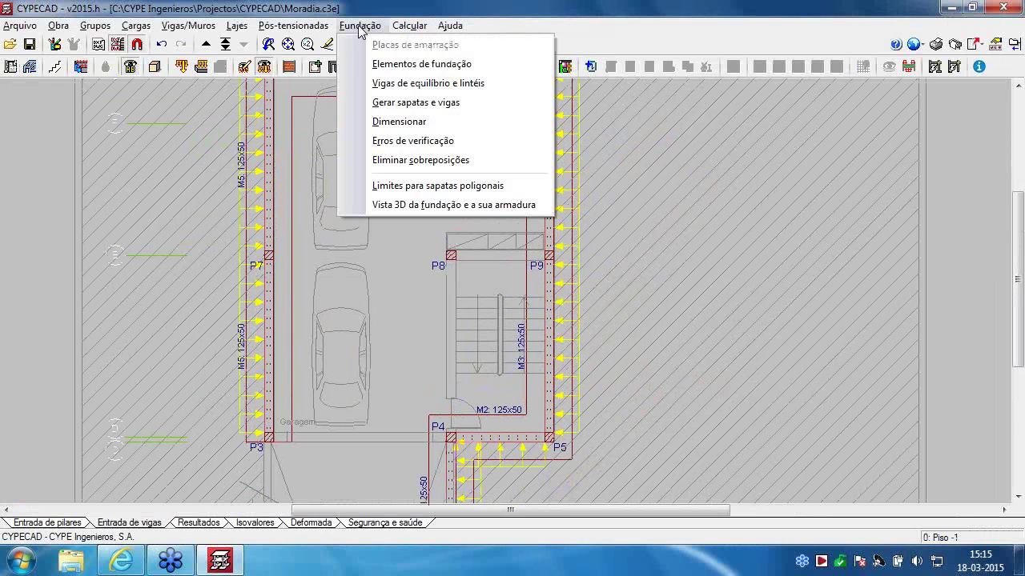
left_click(388, 66)
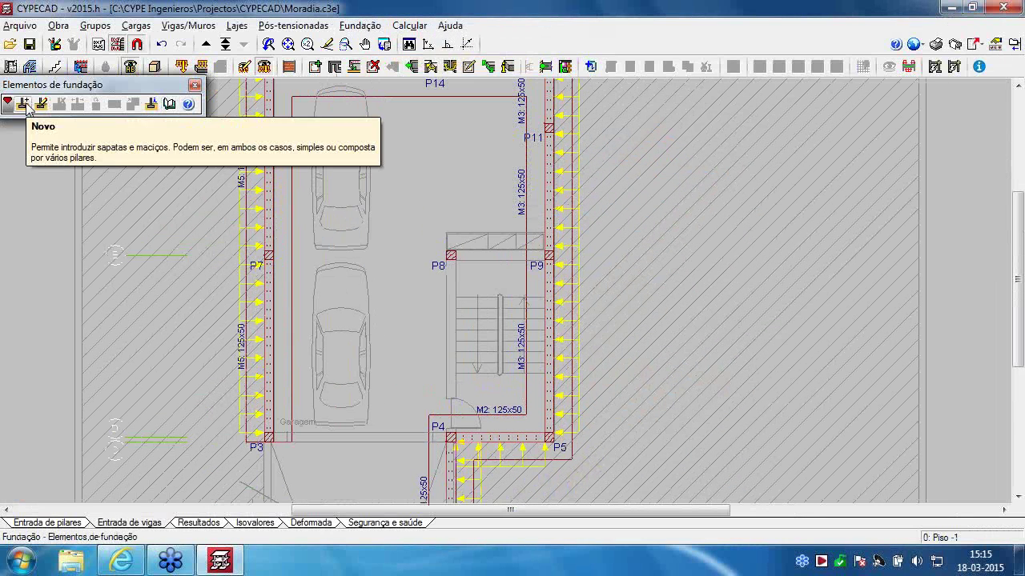
left_click(25, 104)
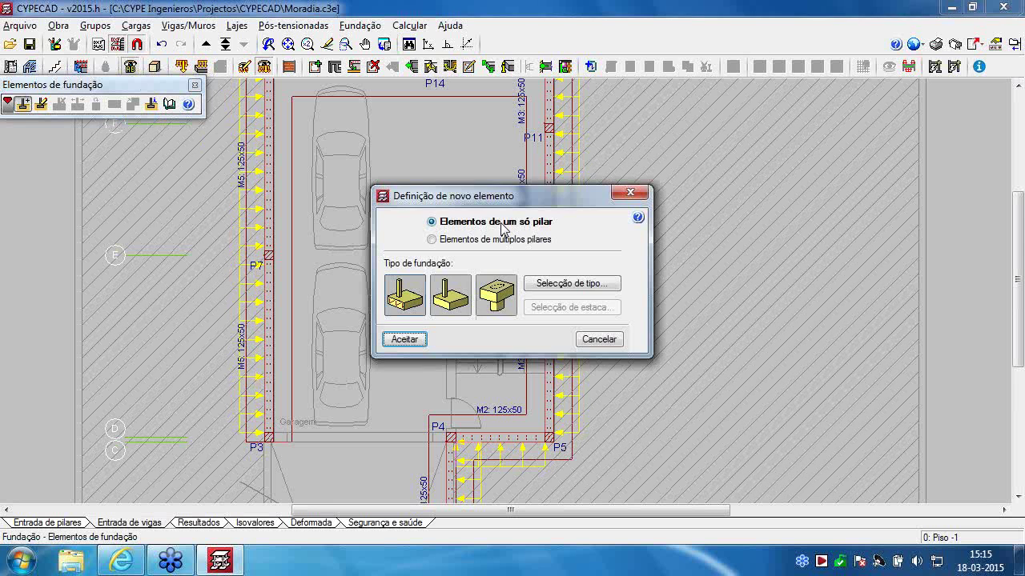
left_click(405, 339)
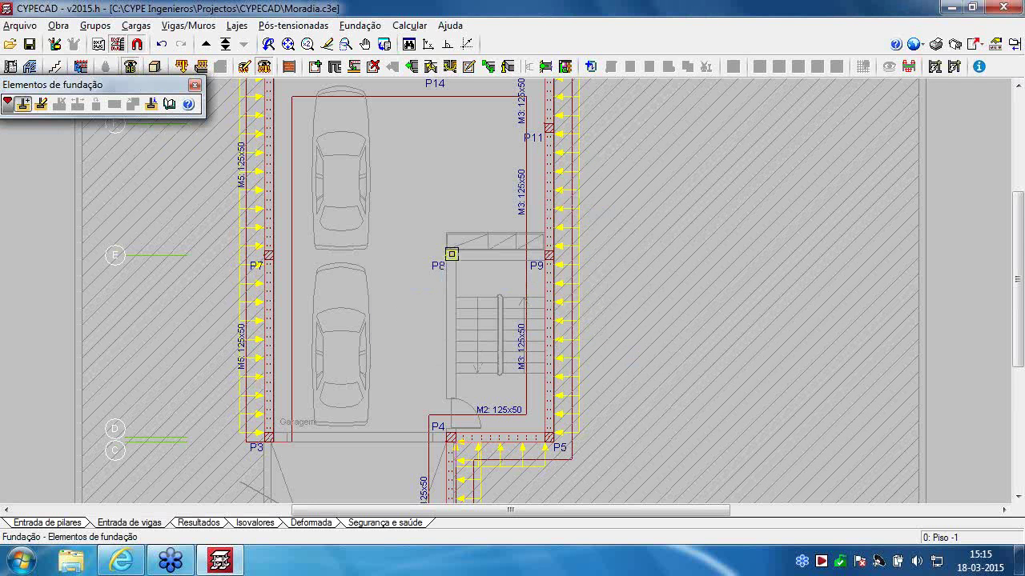
left_click(451, 255)
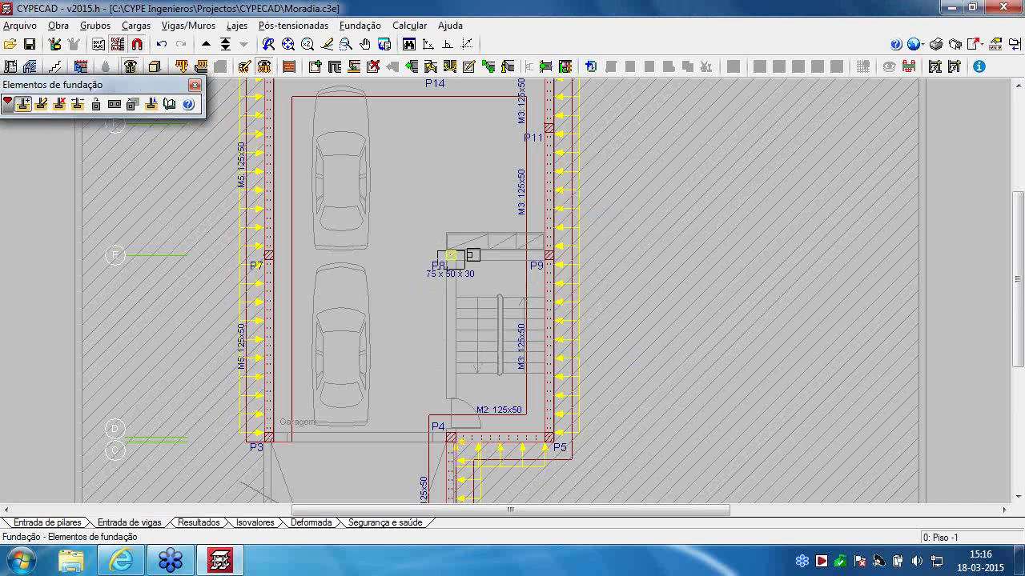
left_click(451, 255)
Add C.1 tie beams on Piso -1 from P3 to P4, P4 to P8 and P8 to P9
left_click(359, 25)
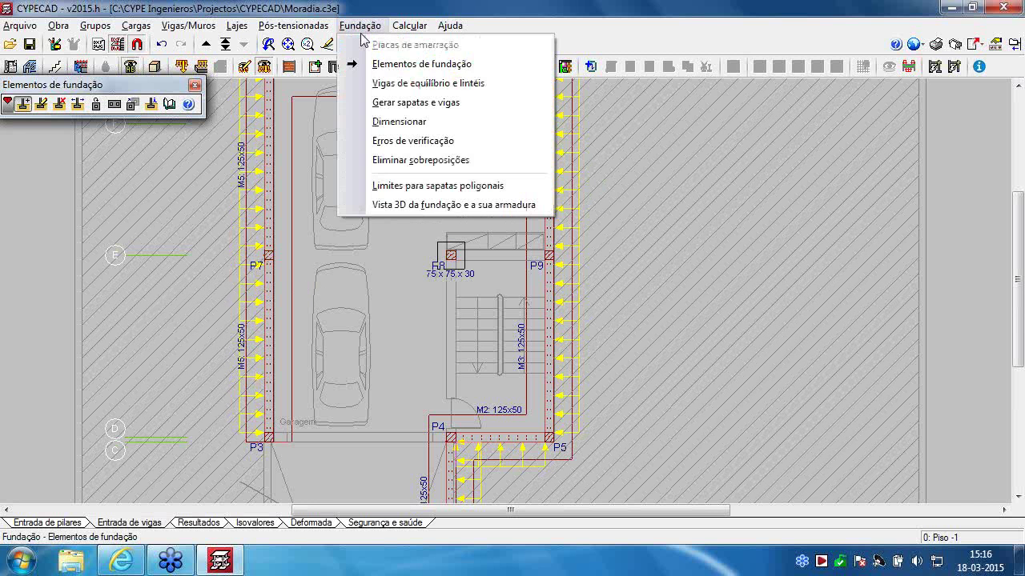
left_click(386, 80)
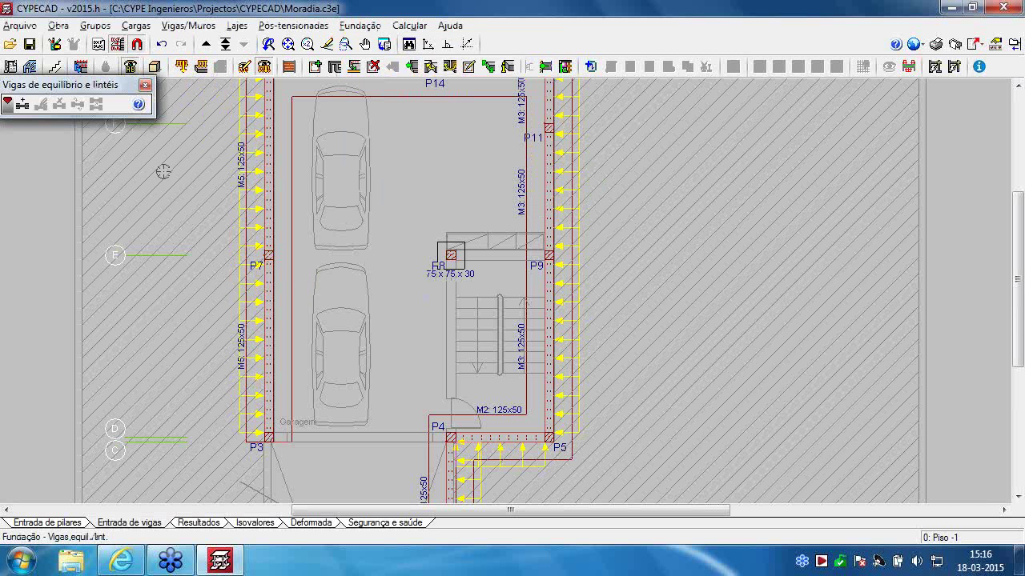
left_click(24, 104)
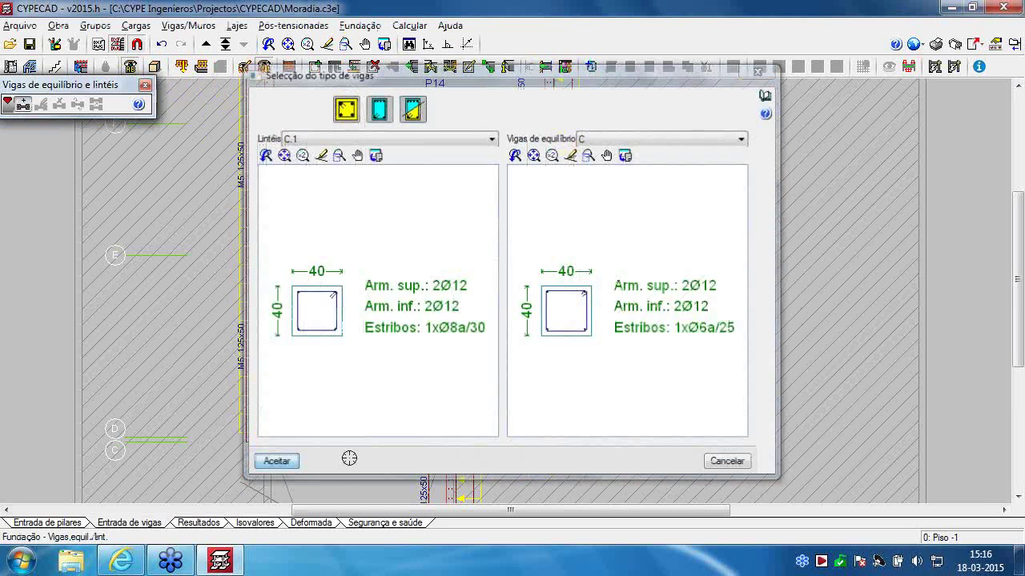
left_click(277, 462)
left_click(269, 437)
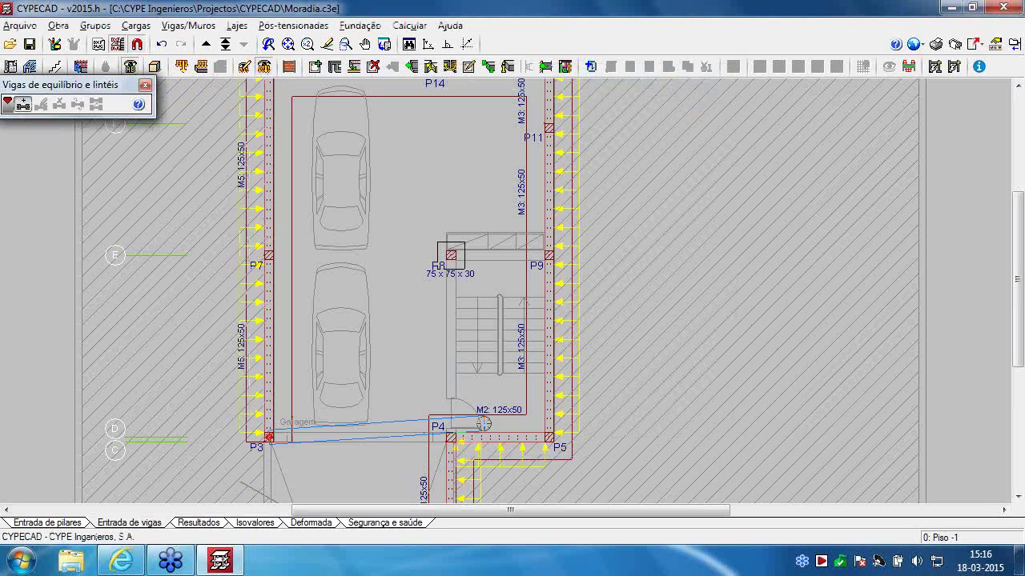
left_click(450, 437)
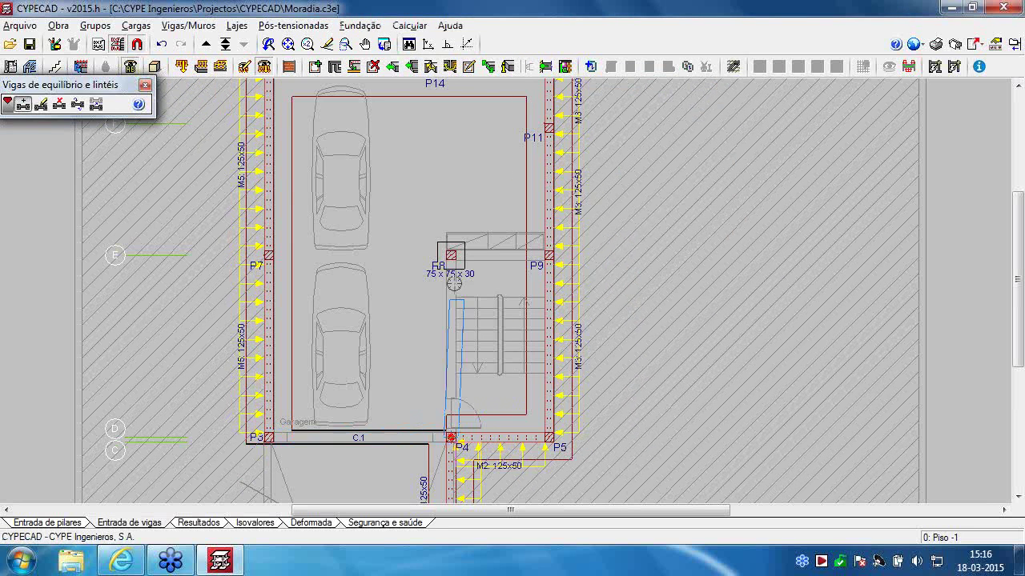
left_click(451, 255)
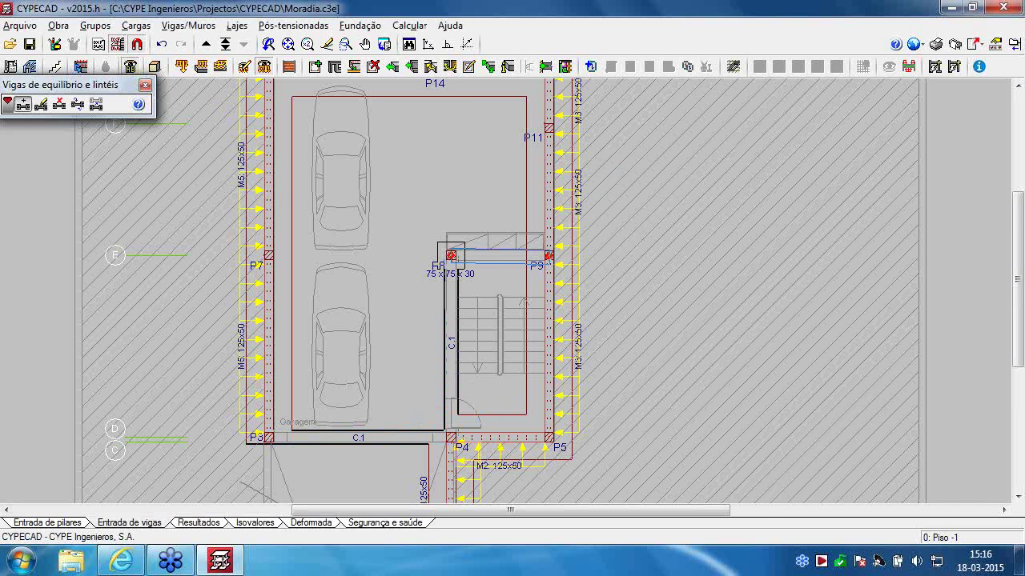
left_click(549, 255)
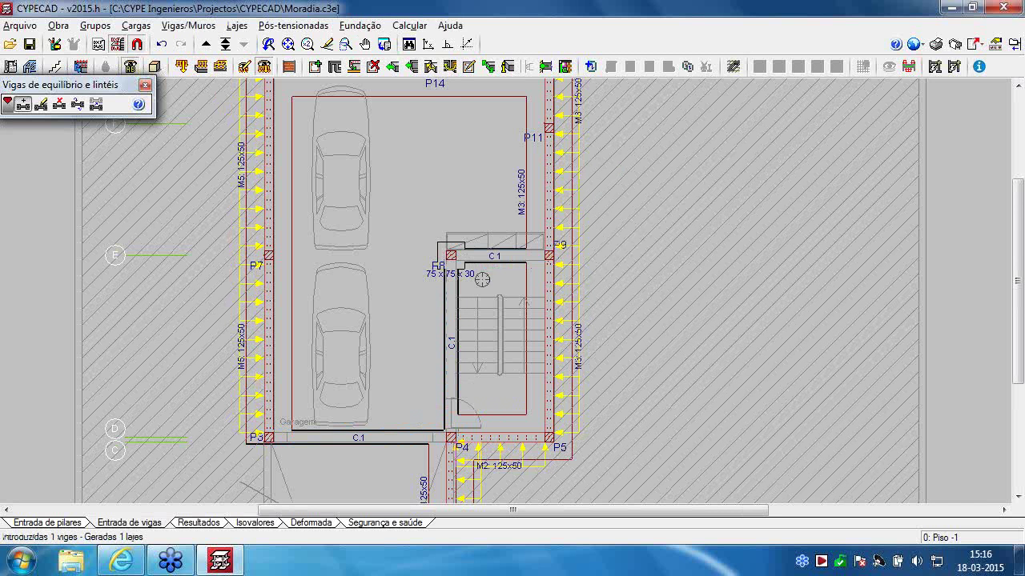
On Piso 0, add single-column footings under columns P16, P12, P10, P6 and P2
scroll(481, 274, "down", 1)
left_click(206, 44)
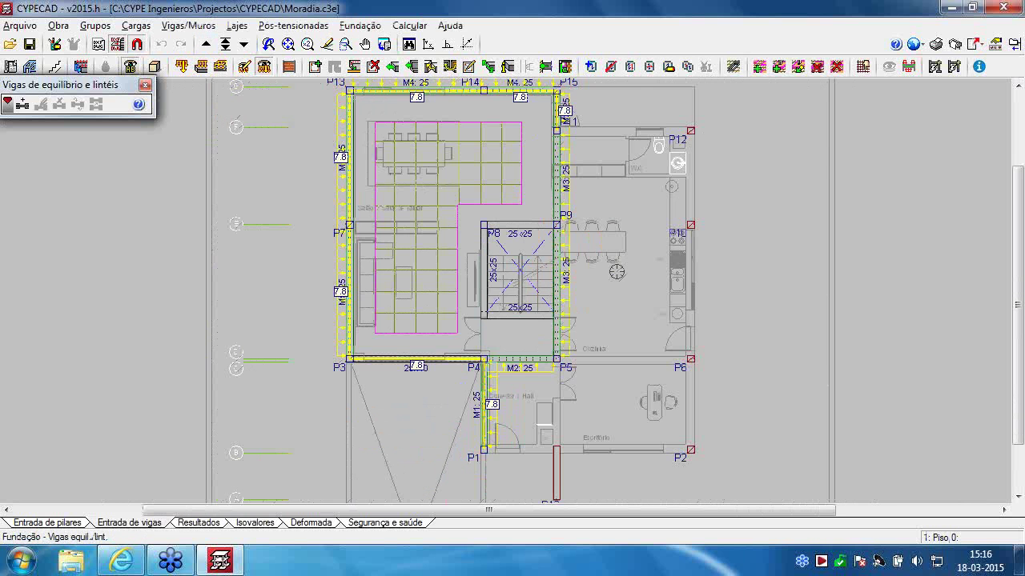
scroll(617, 272, "down", 1)
middle_click_drag(617, 272, 522, 226)
middle_click_drag(588, 182, 584, 197)
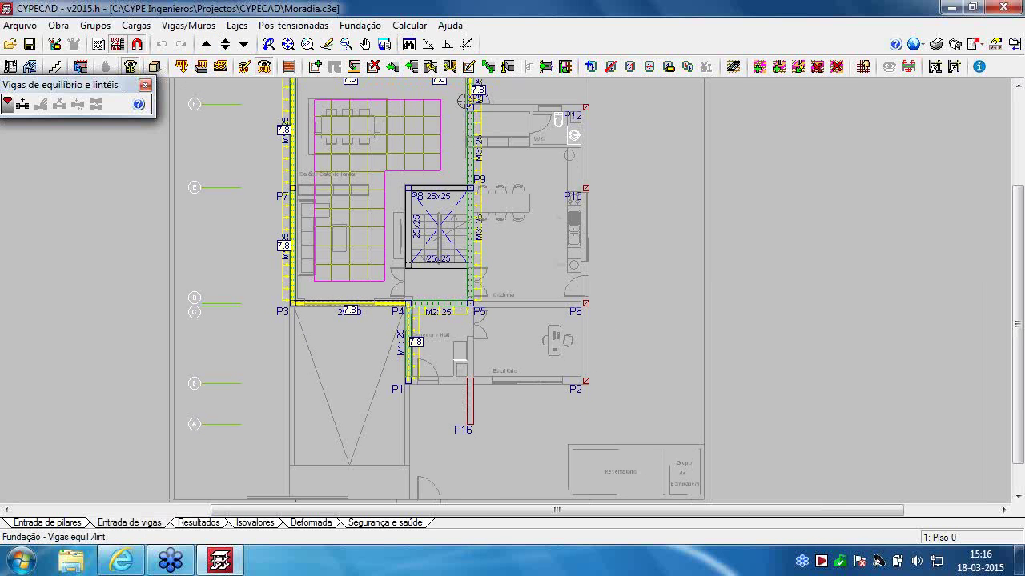
left_click(360, 26)
left_click(380, 62)
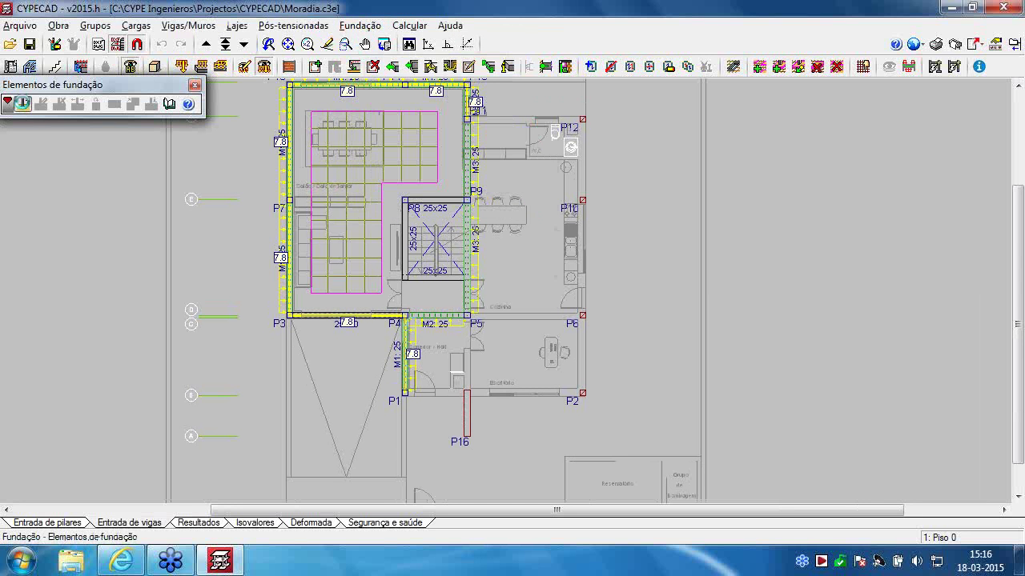
left_click(24, 105)
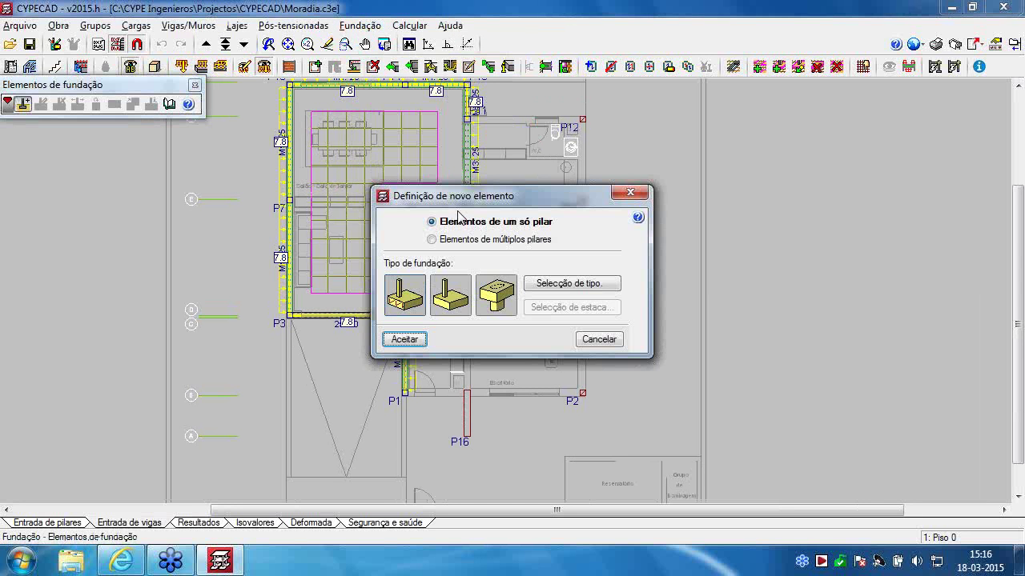
left_click(403, 337)
left_click(460, 406)
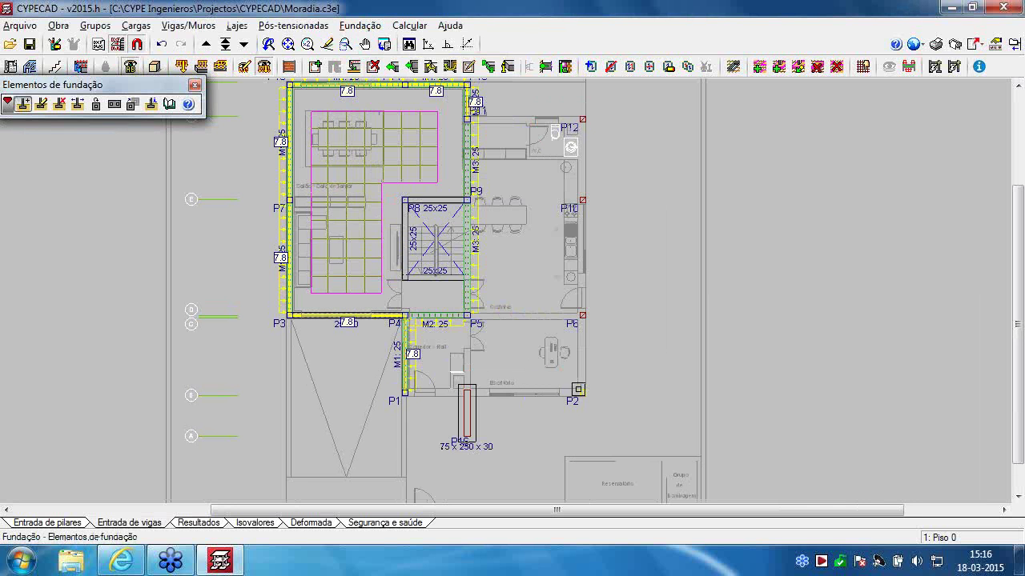
left_click(581, 322)
left_click(582, 392)
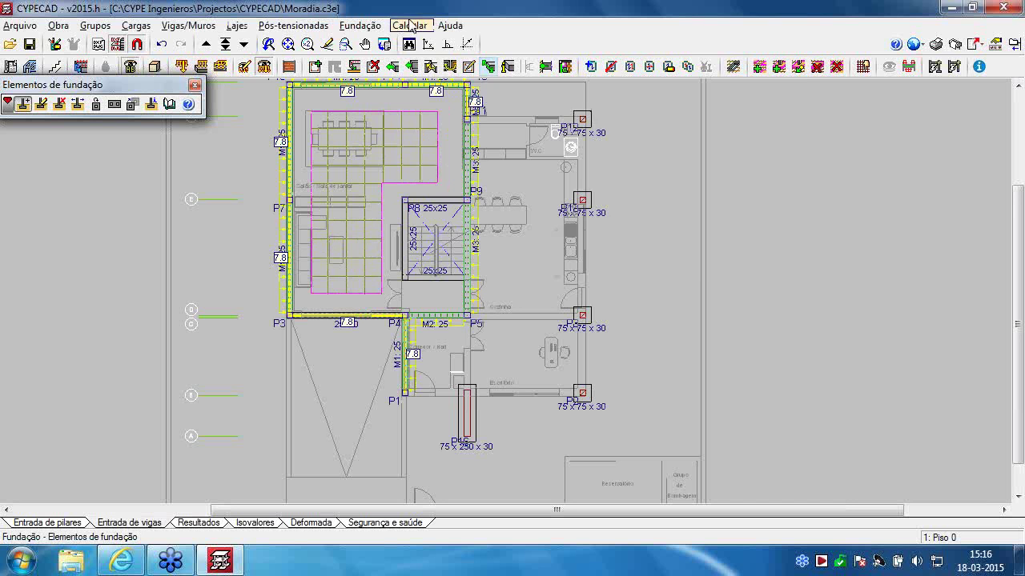
Add C.1 tie beams on Piso 0 along the column line from P2 through P6 and P10 to P12
left_click(389, 27)
mouse_move(360, 25)
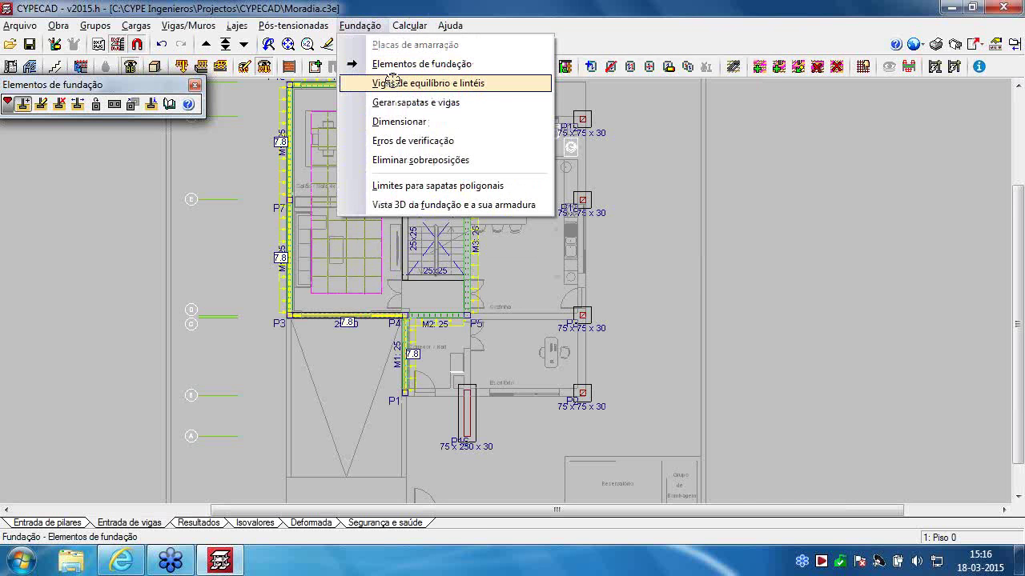
left_click(356, 84)
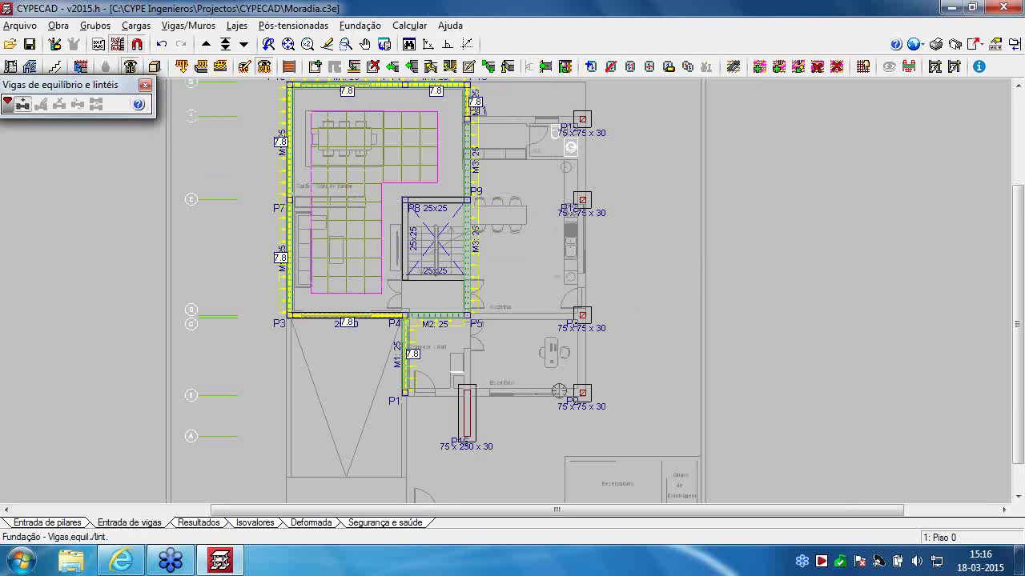
left_click(582, 393)
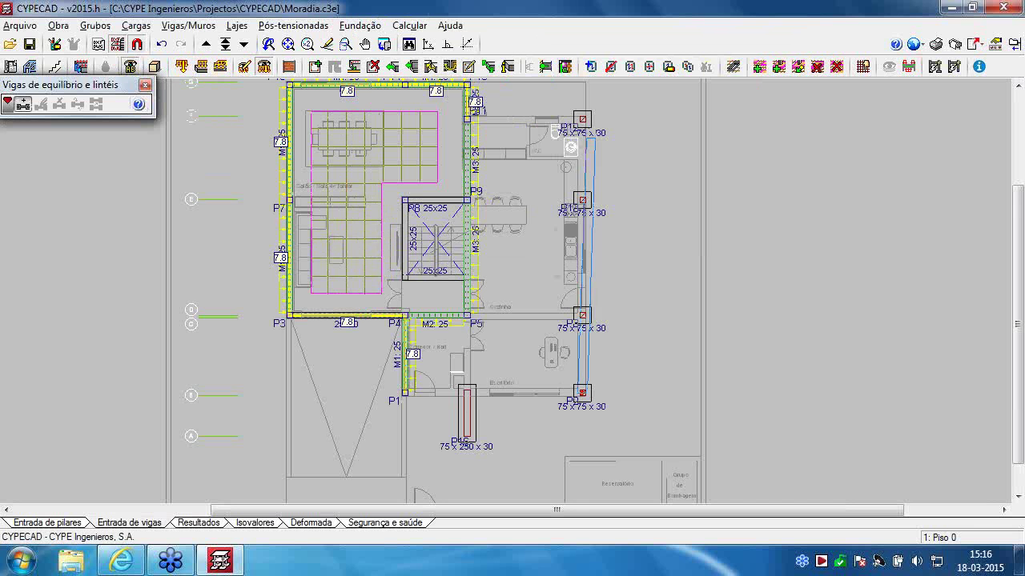
left_click(582, 120)
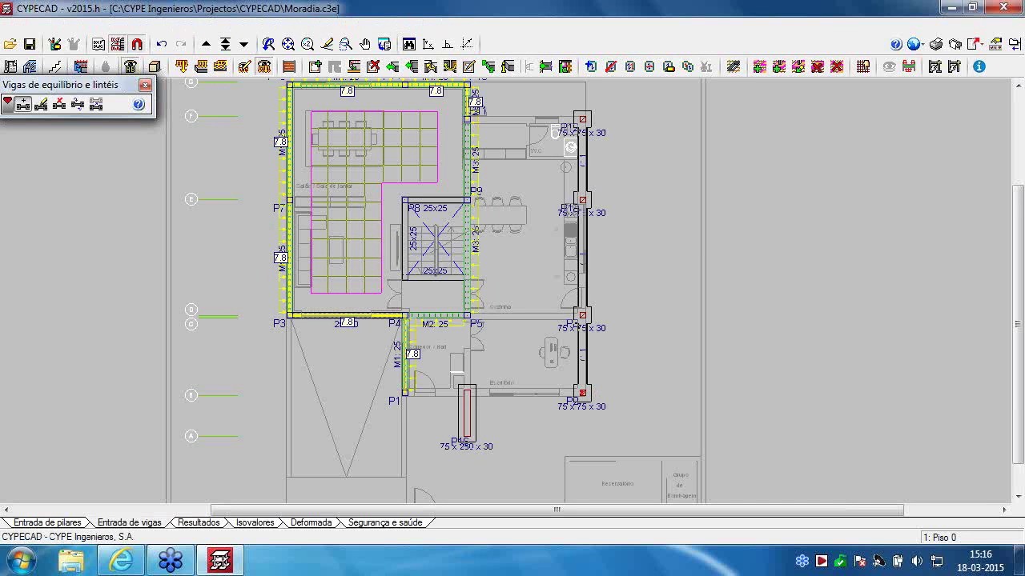
With orthogonal mode on, add a C.1 tie beam from P2 past P16 and delete the stub beyond P16's footing
left_click(448, 44)
left_click(582, 393)
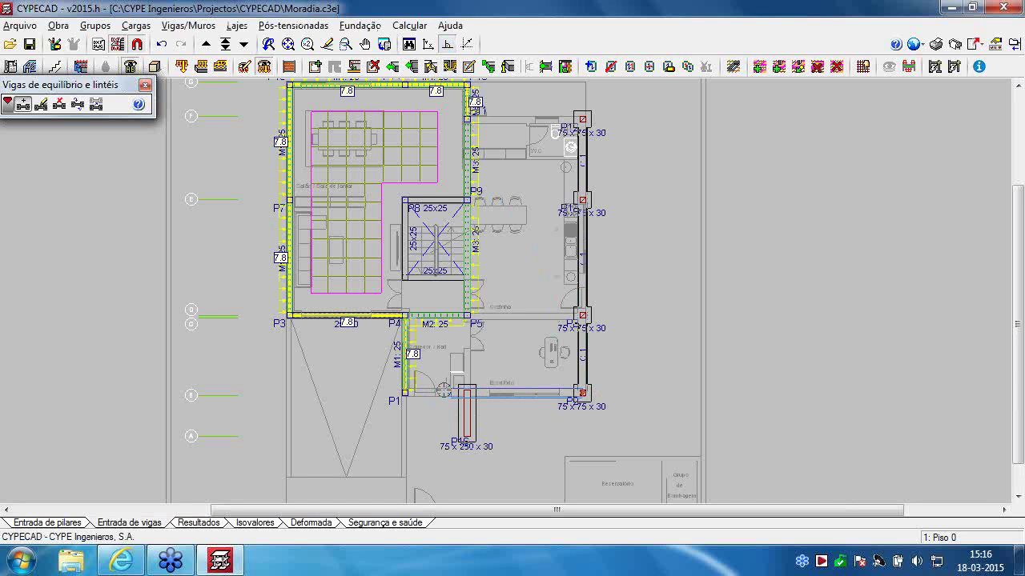
left_click(442, 392)
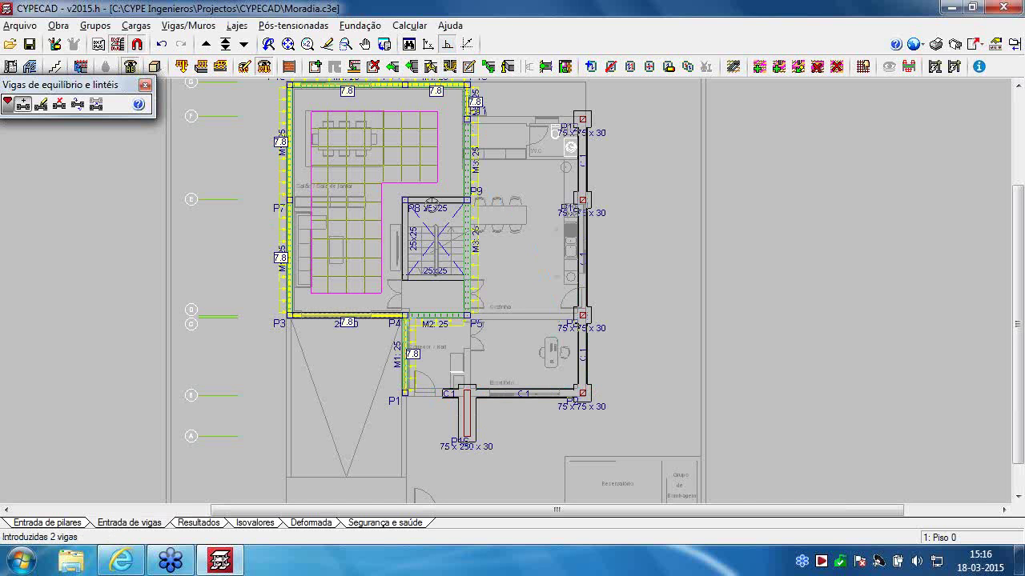
left_click(372, 68)
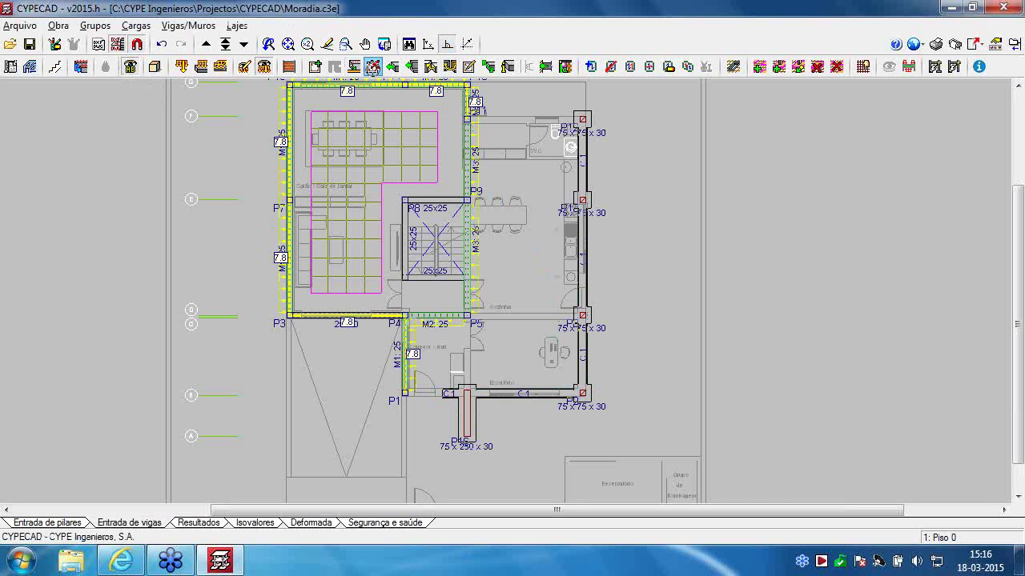
left_click(450, 392)
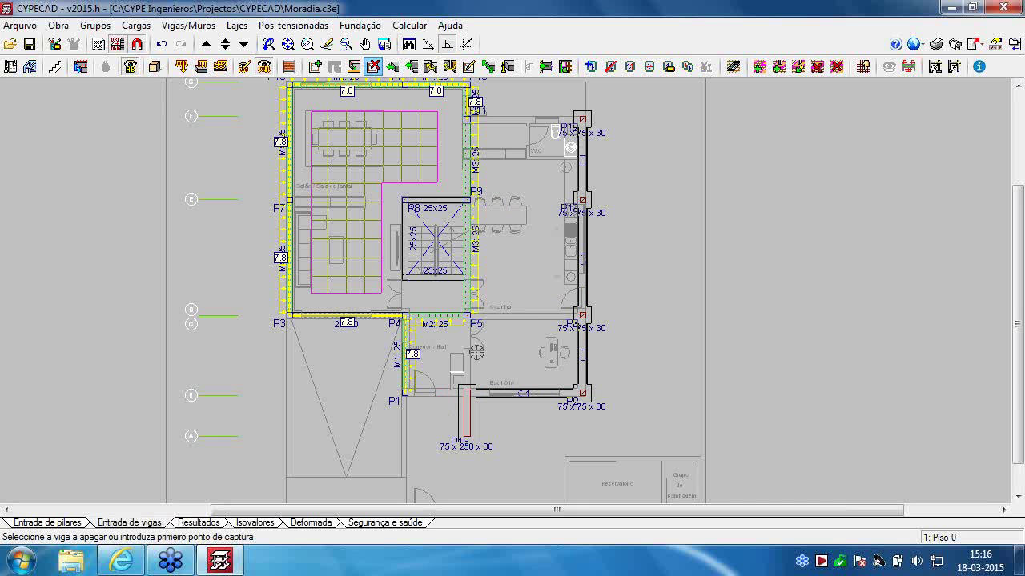
scroll(484, 347, "down", 2)
middle_click_drag(483, 297, 501, 350)
scroll(481, 325, "up", 2)
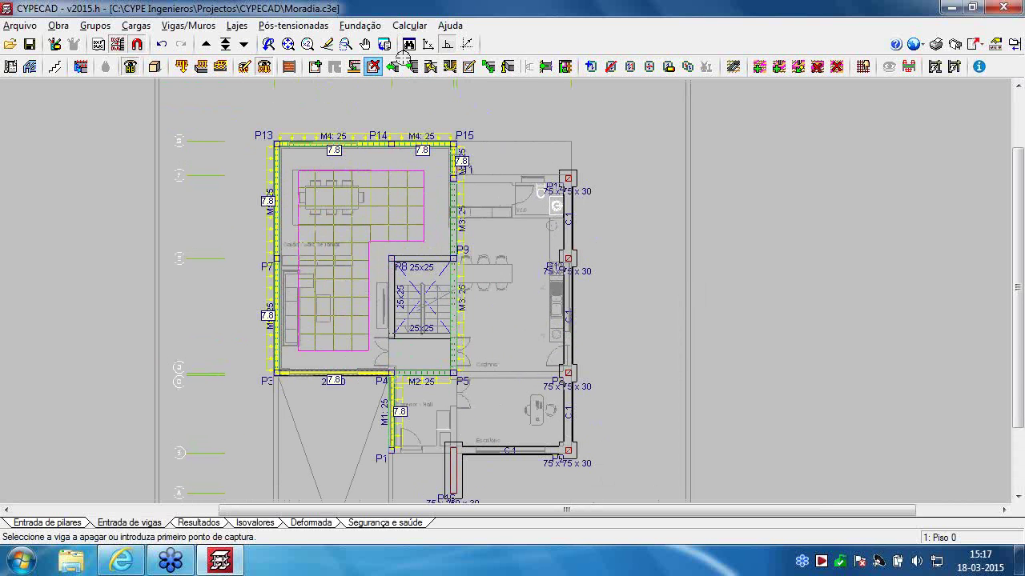
left_click(409, 26)
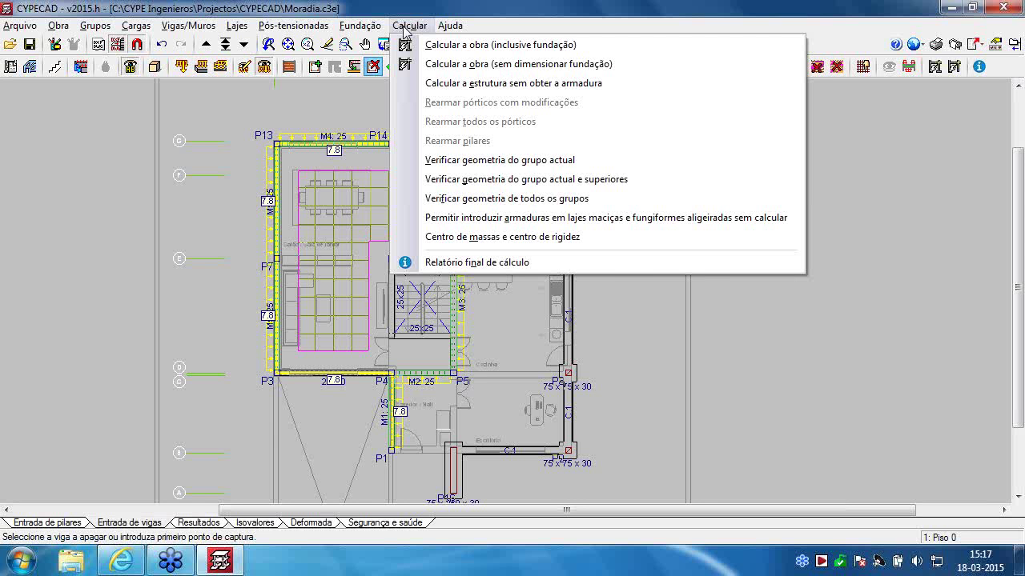
left_click(450, 25)
mouse_move(417, 26)
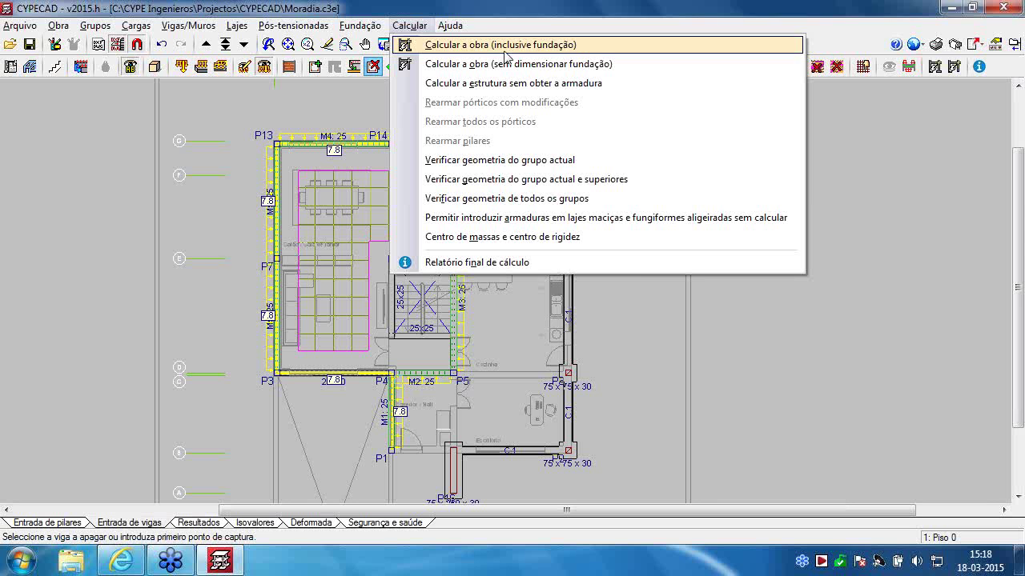
left_click(1019, 85)
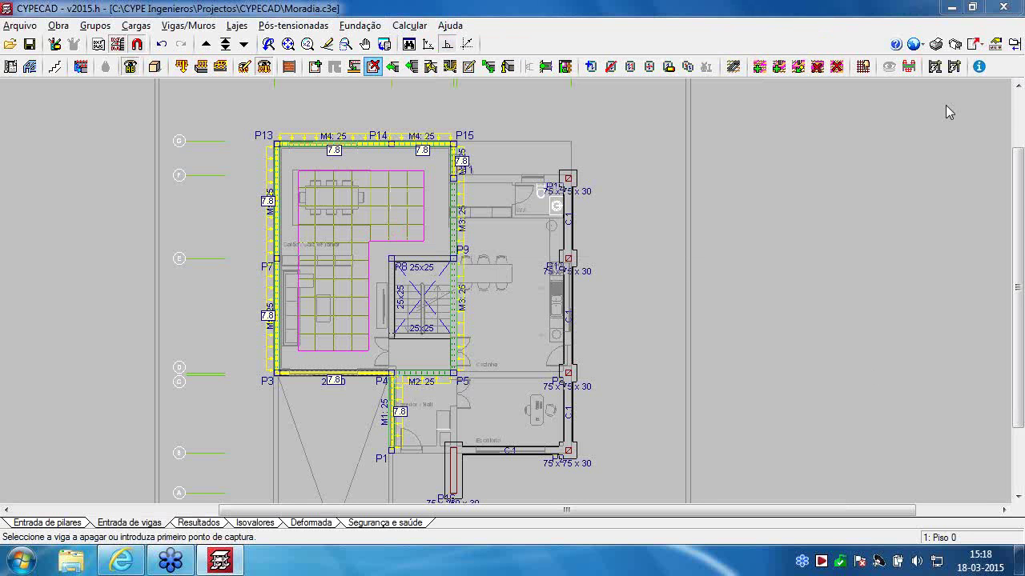